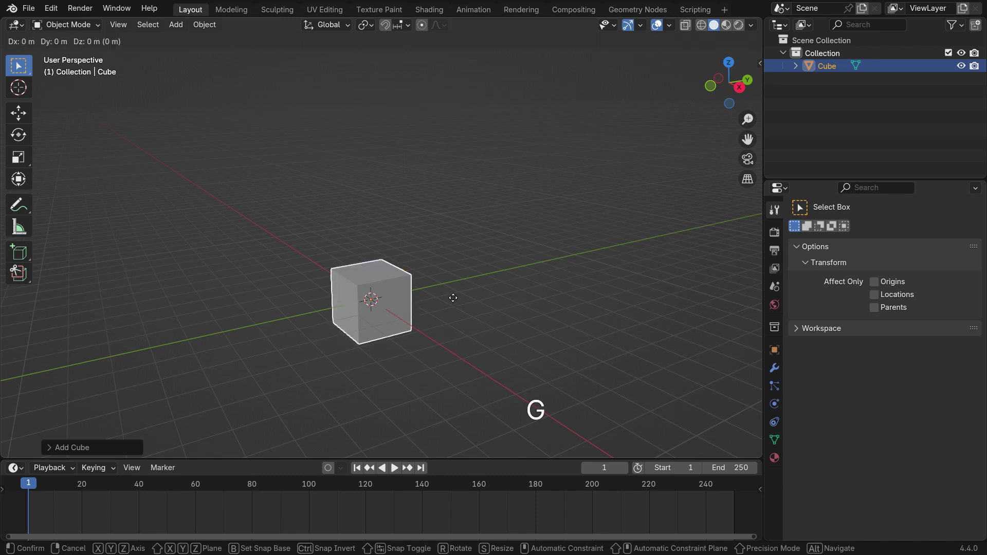
# Move the cube well above the origin and enable Cavity in the solid viewport shading.
pyautogui.click(426, 93)
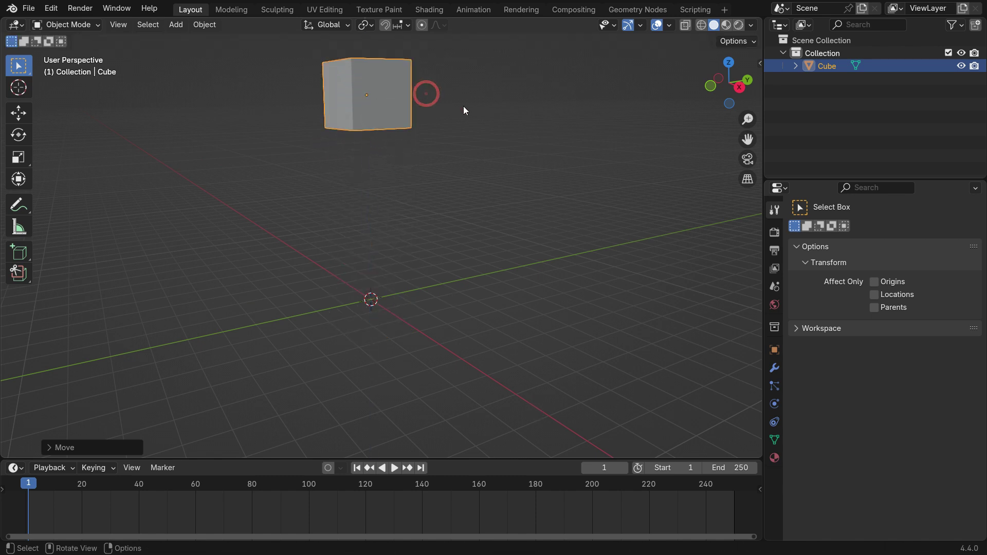
pyautogui.click(752, 25)
pyautogui.click(680, 340)
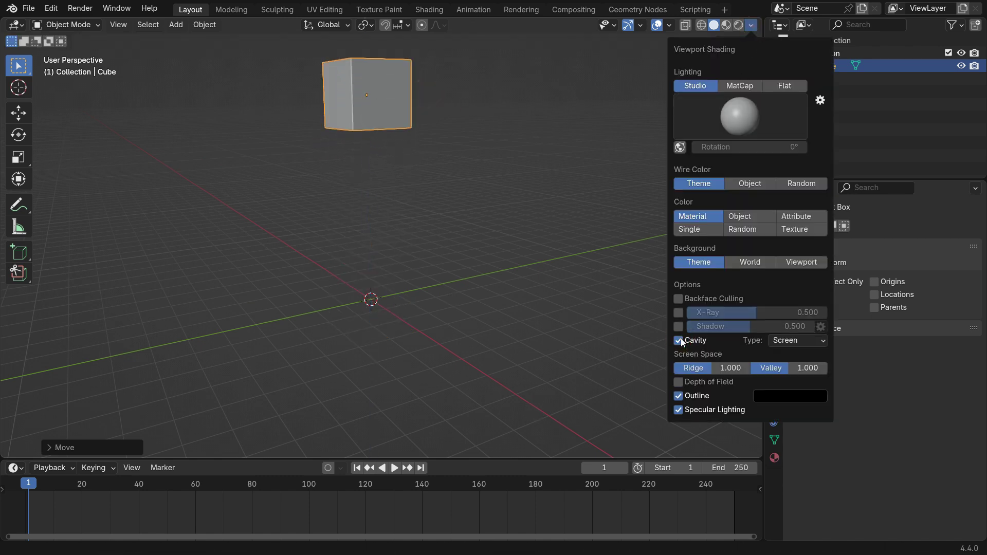
# Duplicate the head cube about 2 m down along Z so the copy sits directly beneath it.
pyautogui.hotkey('shift', 'd')
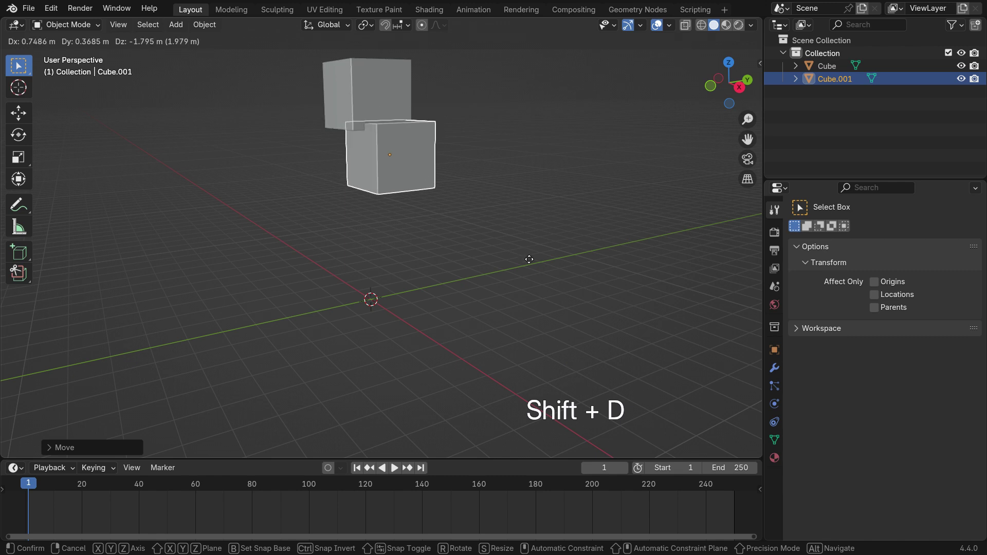
pyautogui.press('z')
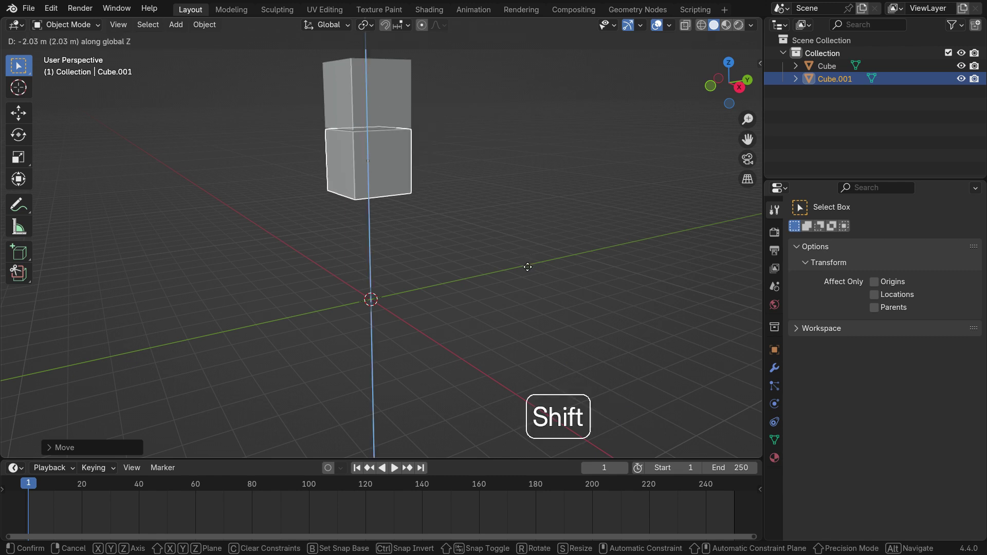
pyautogui.click(525, 267)
# Scale the lower cube along X in front view so it is clearly wider than the head.
pyautogui.press('KP_1')
pyautogui.scroll(5, 377, 133)
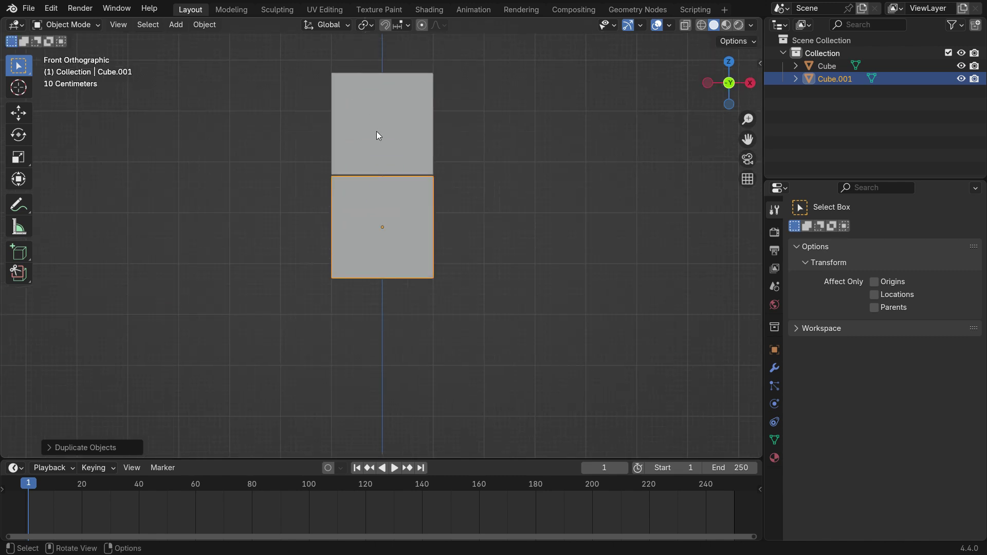
pyautogui.press('s')
pyautogui.press('x')
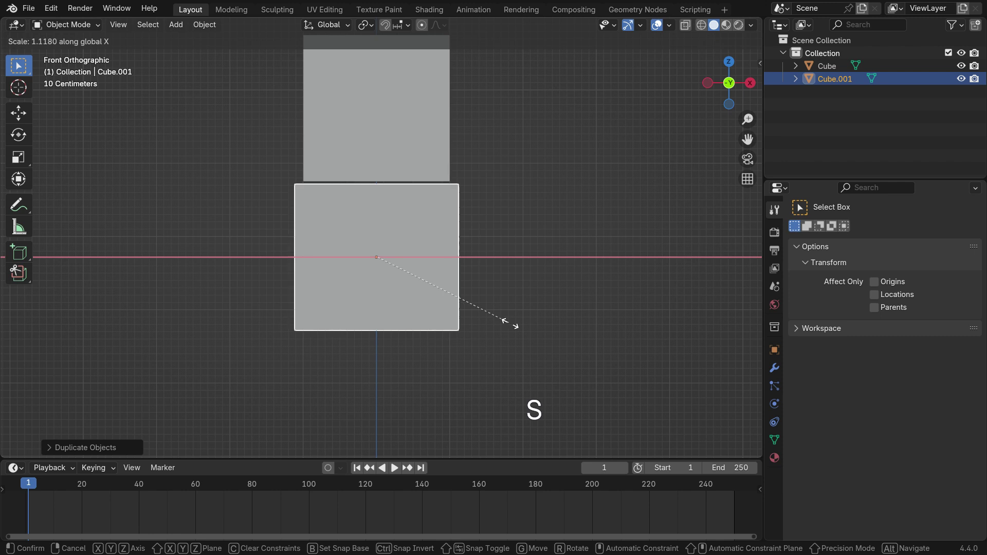
pyautogui.click(572, 338)
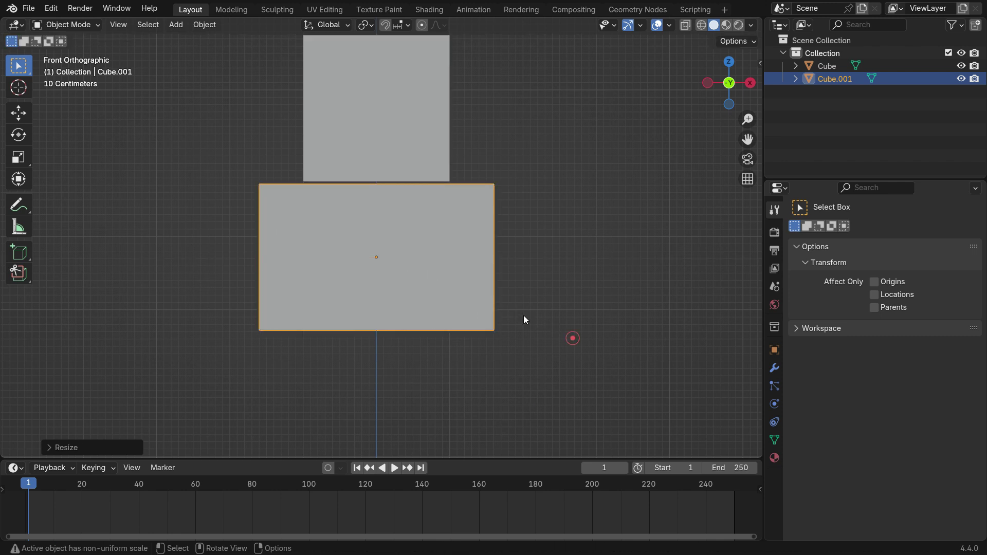
# Lengthen the torso block by moving its bottom face about 1.3 m down along Z.
pyautogui.press('Tab')
pyautogui.moveTo(469, 341); pyautogui.dragTo(467, 306, button='middle')
pyautogui.click(123, 25)
pyautogui.click(360, 327)
pyautogui.press('KP_1')
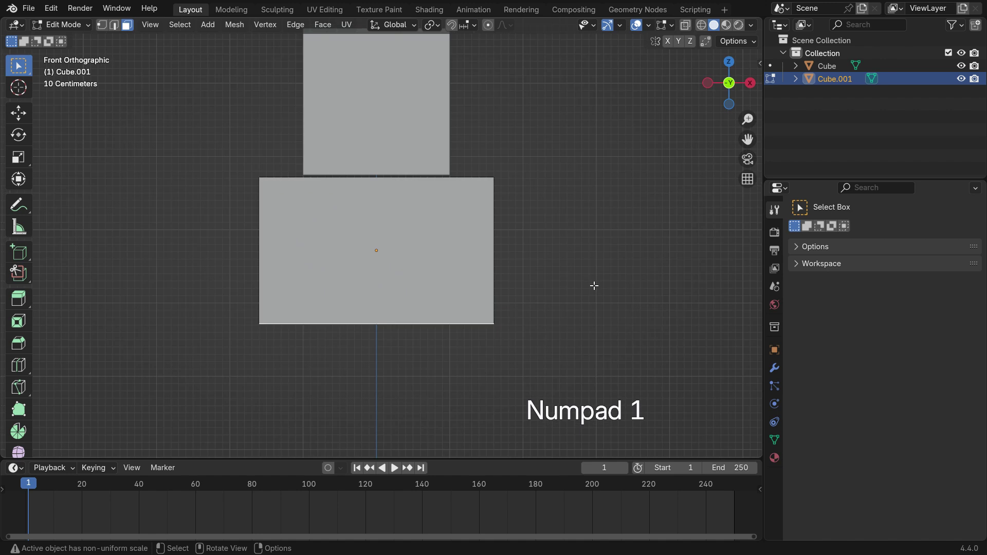
pyautogui.press('g')
pyautogui.press('z')
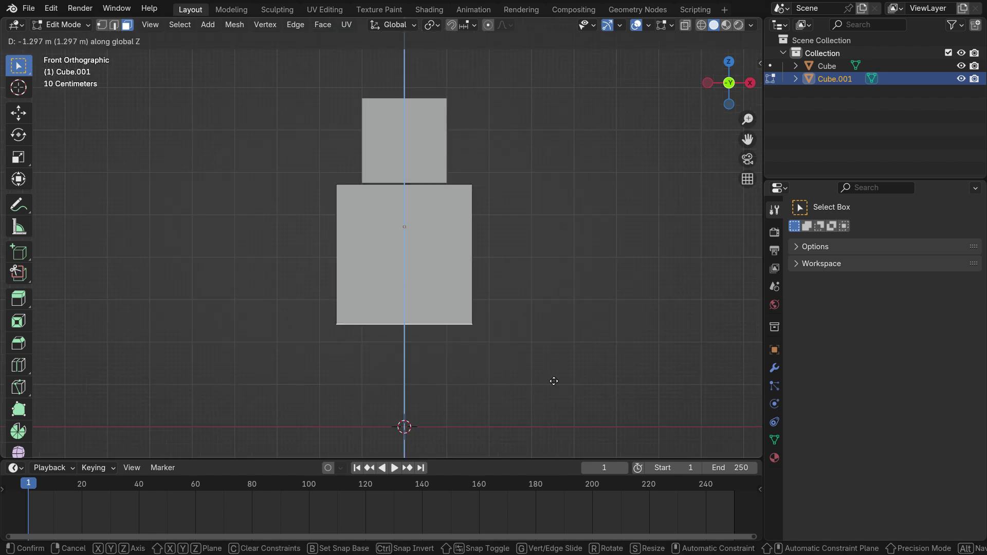
pyautogui.click(554, 381)
pyautogui.press('Tab')
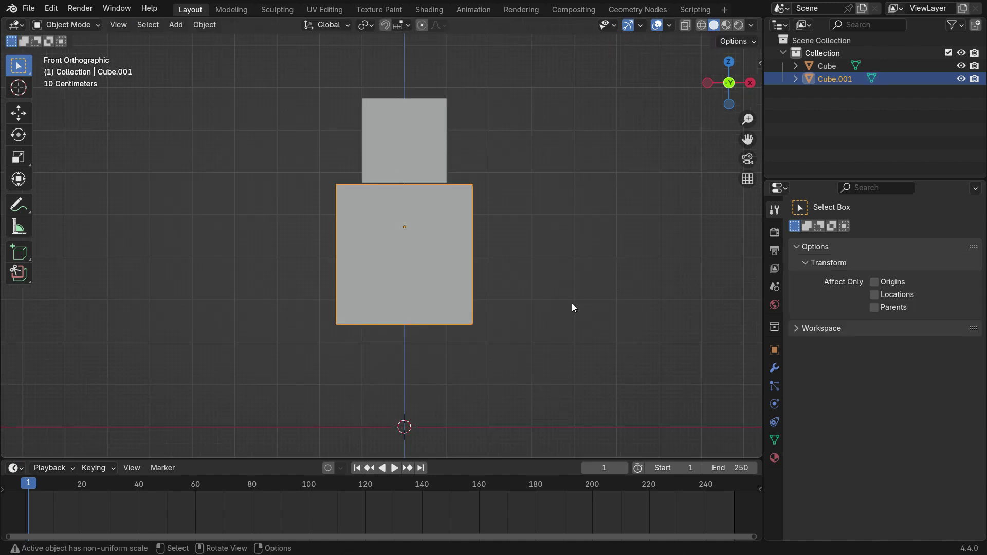
# Duplicate the torso block along X so the copy stands beside it on the +X side.
pyautogui.hotkey('shift', 'd')
pyautogui.press('x')
pyautogui.click(712, 298)
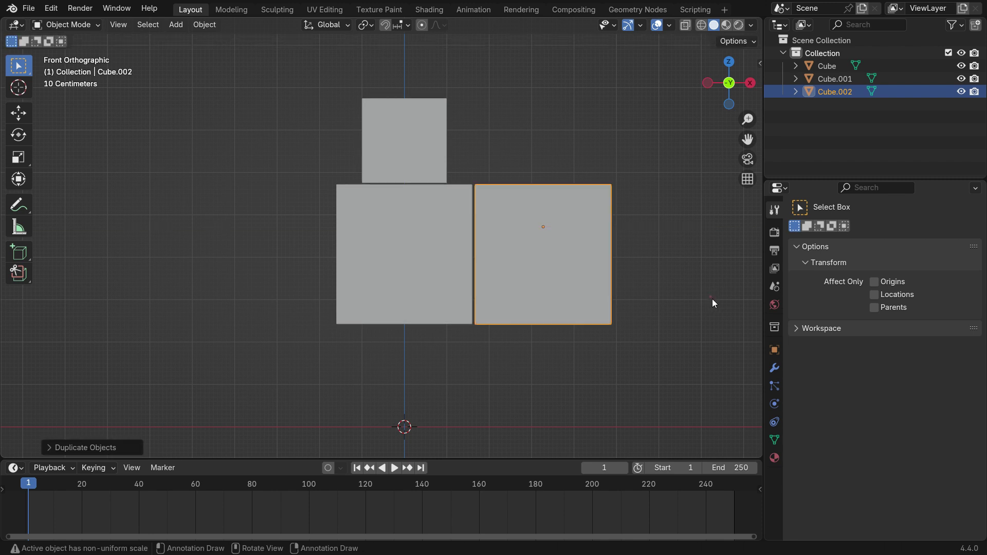
# Narrow the copied block to about 0.4 along X and move it against the torso's side as an arm.
pyautogui.press('s')
pyautogui.press('x')
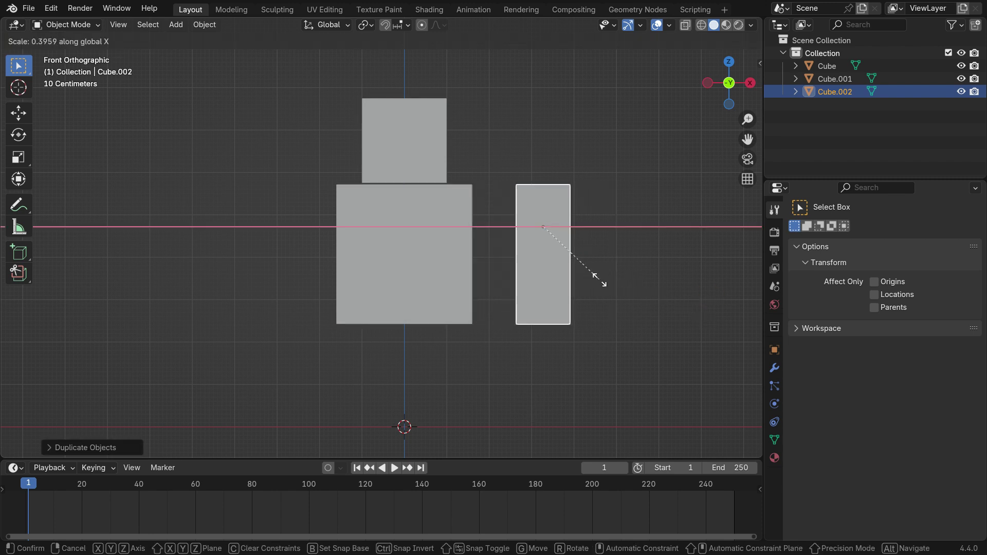
pyautogui.click(595, 277)
pyautogui.press('g')
pyautogui.press('x')
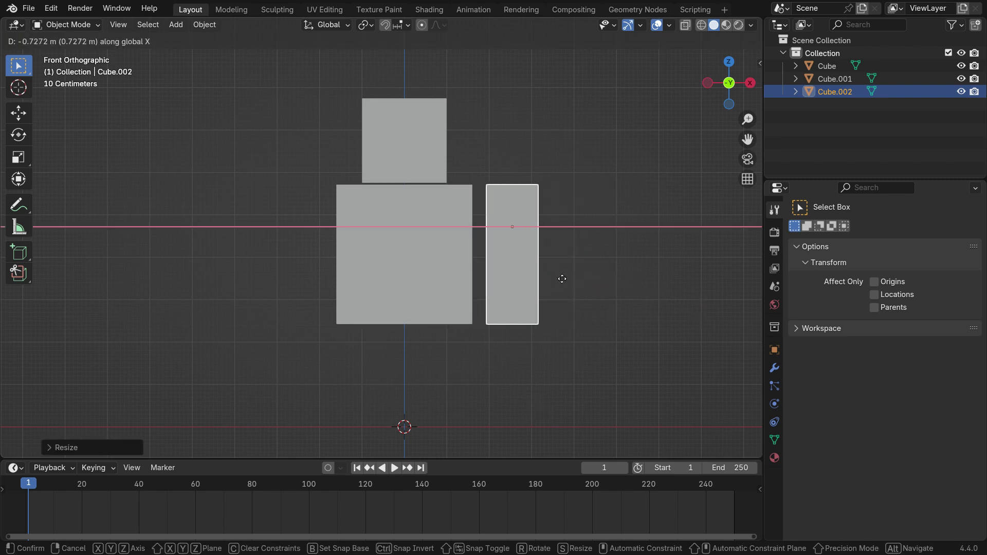
pyautogui.click(474, 297)
pyautogui.scroll(2, 469, 225)
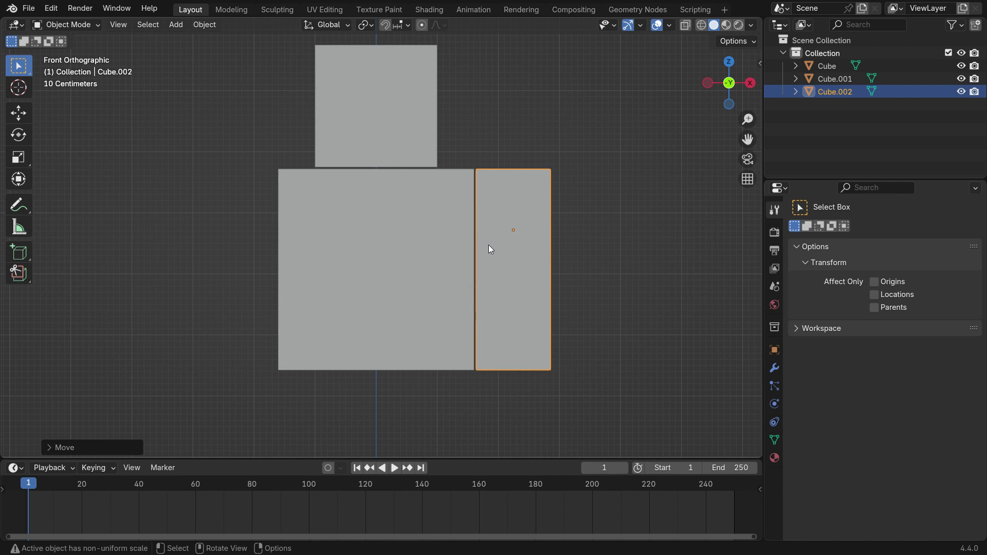
# Add a Mirror modifier on the X axis to the arm with the torso, Cube.001, as mirror object.
pyautogui.click(588, 238)
pyautogui.click(535, 249)
pyautogui.click(774, 368)
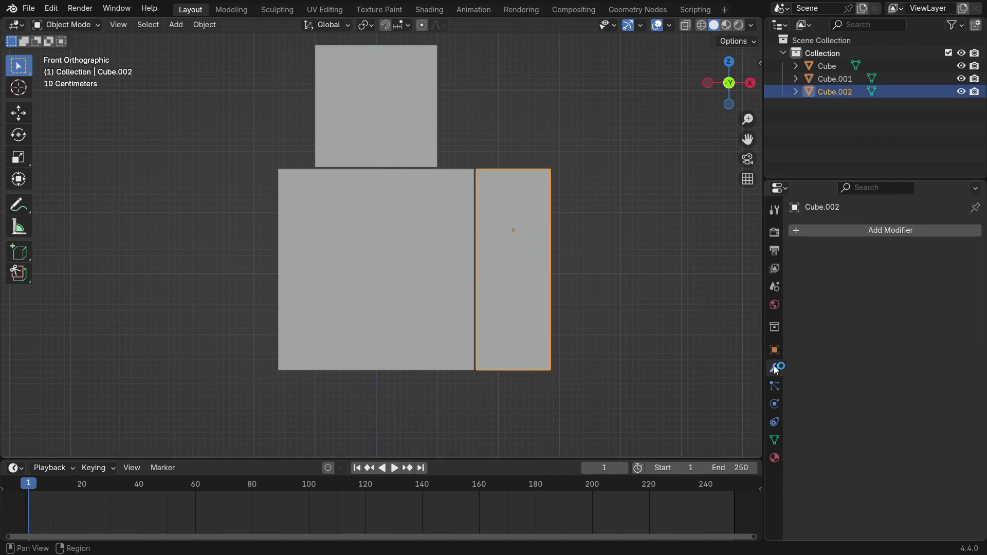
pyautogui.click(829, 233)
pyautogui.write('mirr')
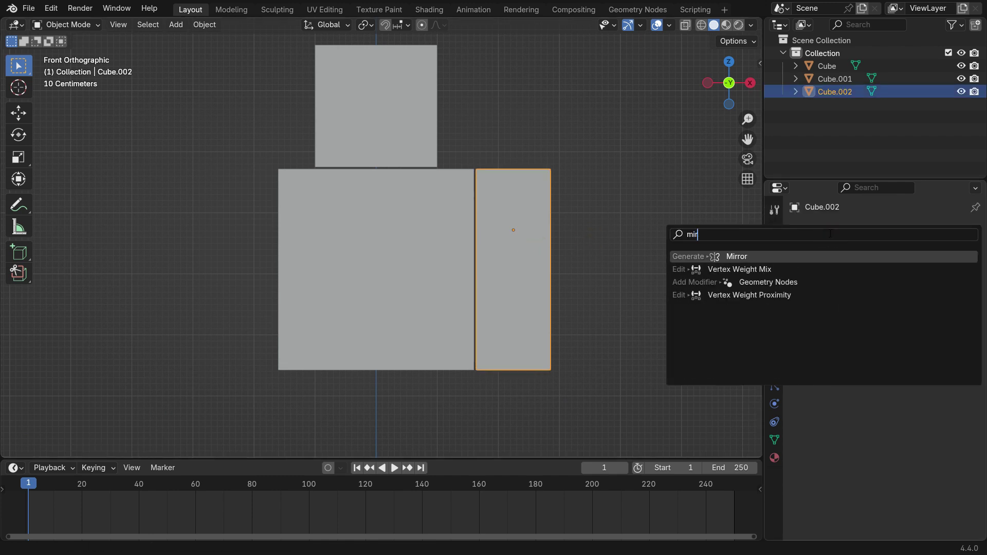
pyautogui.click(721, 257)
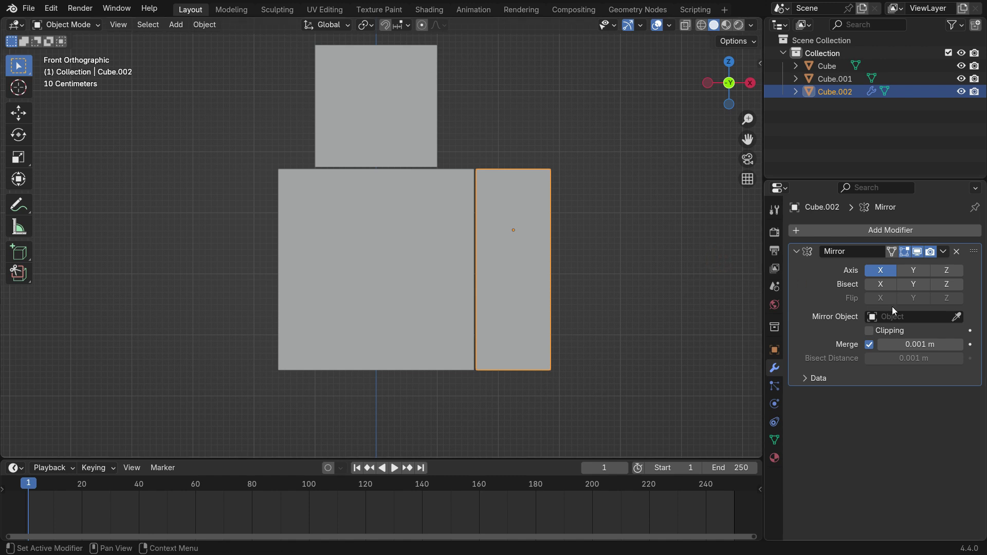
pyautogui.click(957, 319)
pyautogui.click(401, 231)
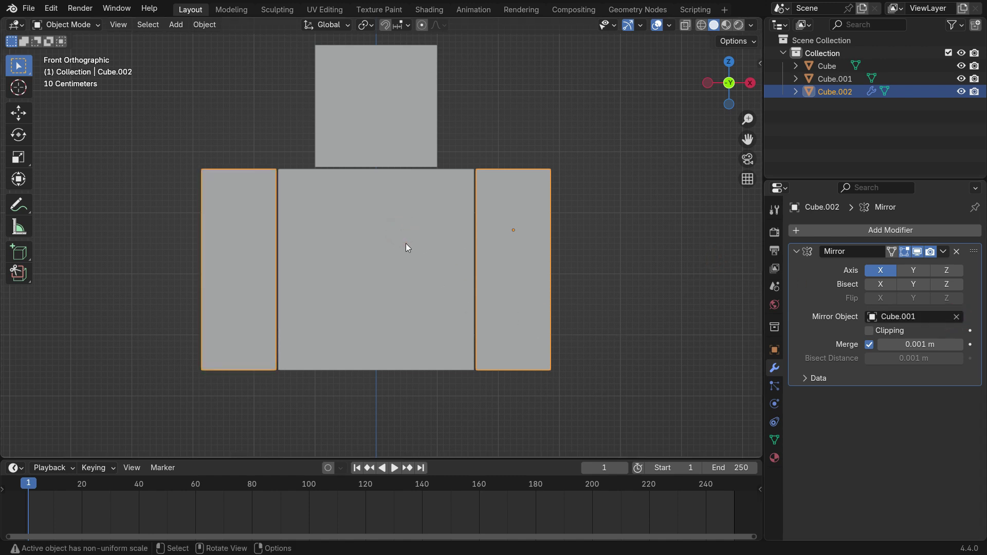
# Duplicate the mirrored arms and place the copies just below the torso as legs.
pyautogui.scroll(-3, 405, 248)
pyautogui.hotkey('shift', 'd')
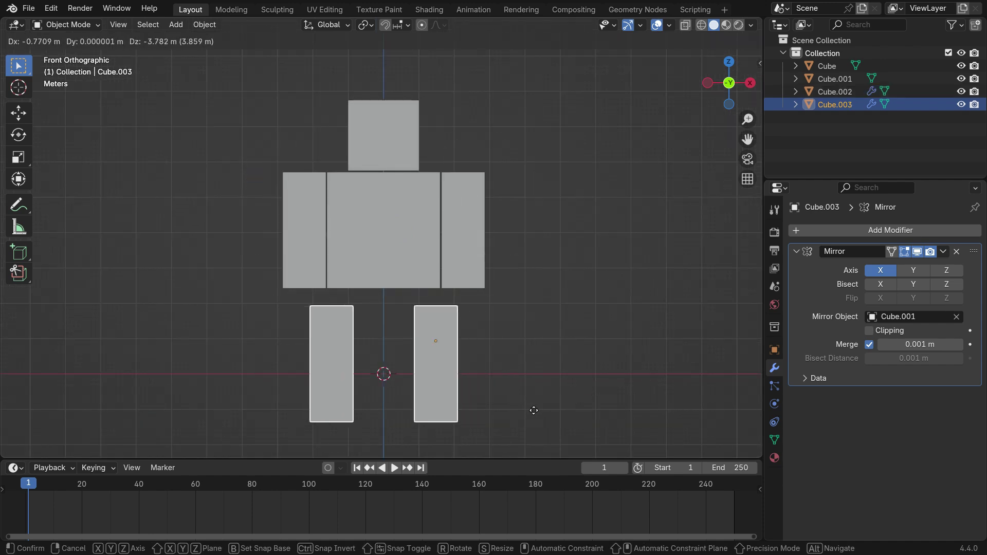
pyautogui.click(513, 397)
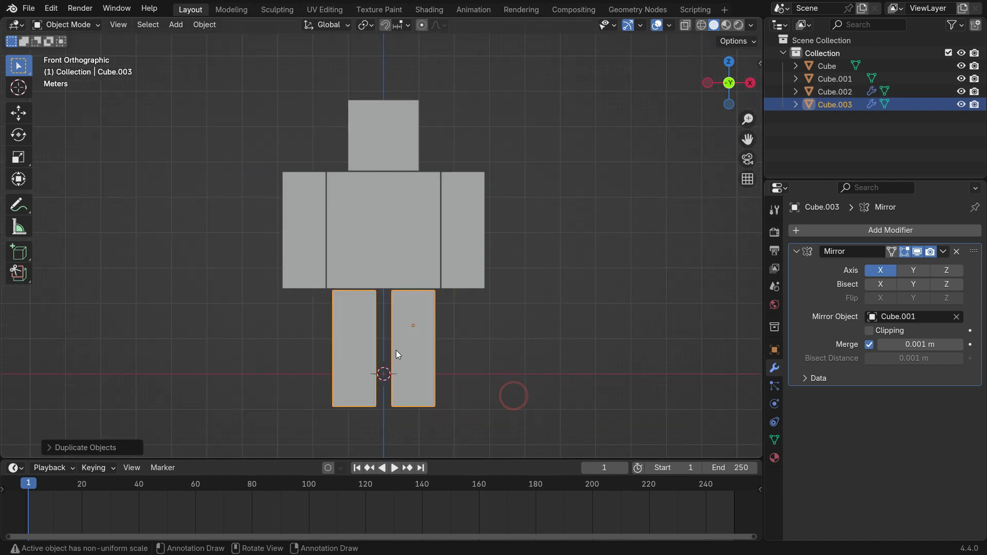
# Widen the legs slightly along X and nudge them into position just beneath the torso.
pyautogui.scroll(4, 396, 350)
pyautogui.press('s')
pyautogui.press('x')
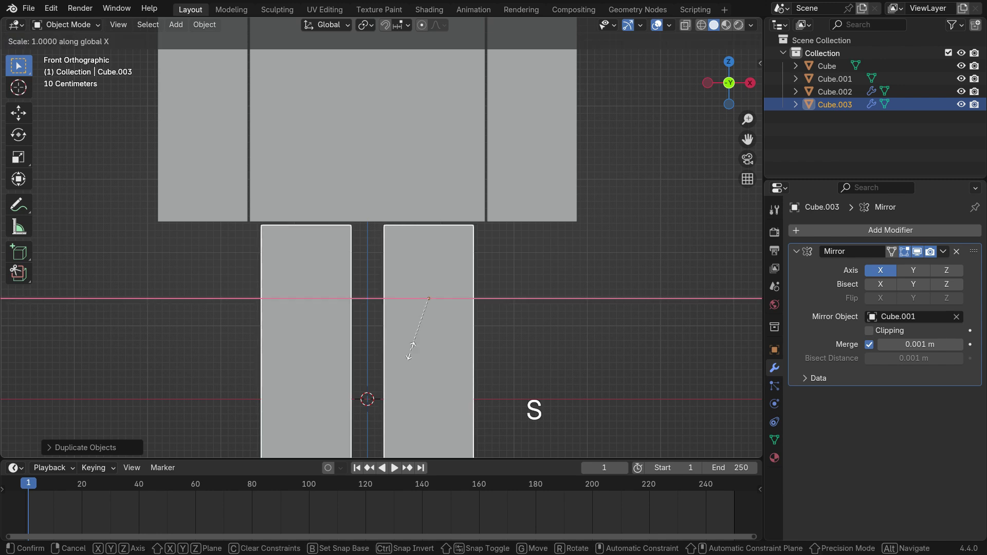
pyautogui.click(531, 353)
pyautogui.scroll(2, 409, 221)
pyautogui.press('g')
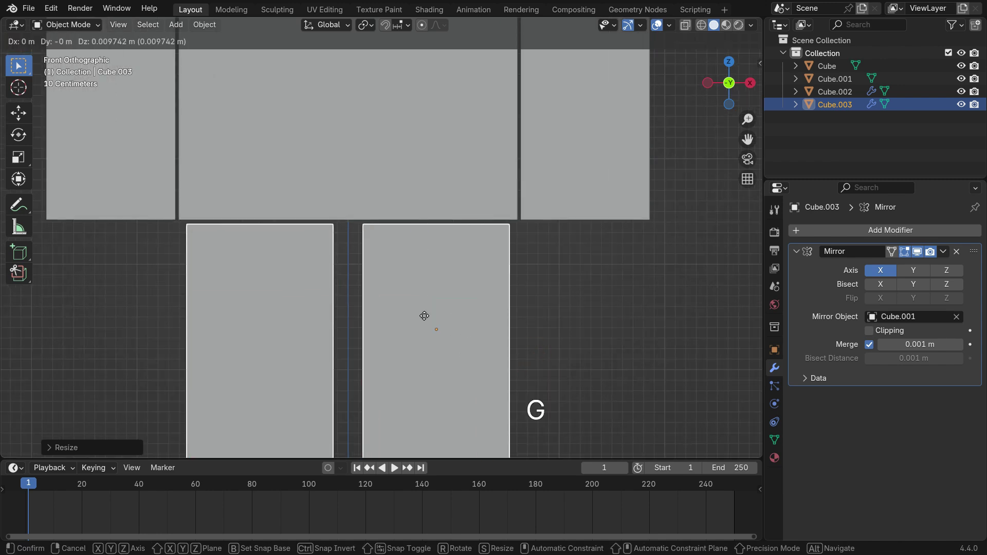
pyautogui.click(424, 314)
pyautogui.scroll(-7, 376, 249)
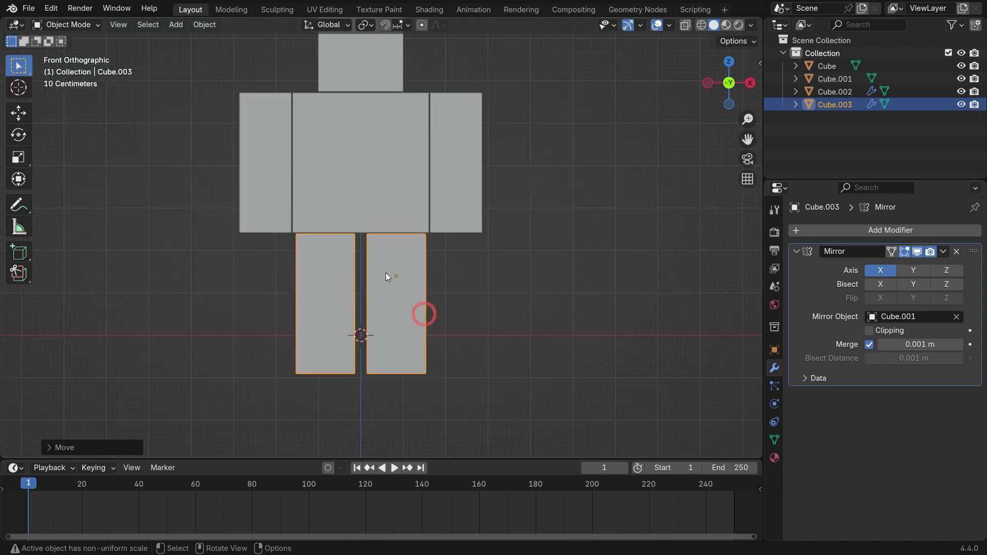
pyautogui.click(456, 288)
# Apply the Mirror modifiers of the arms and the legs.
pyautogui.moveTo(384, 290); pyautogui.dragTo(347, 263, button='middle')
pyautogui.click(311, 214)
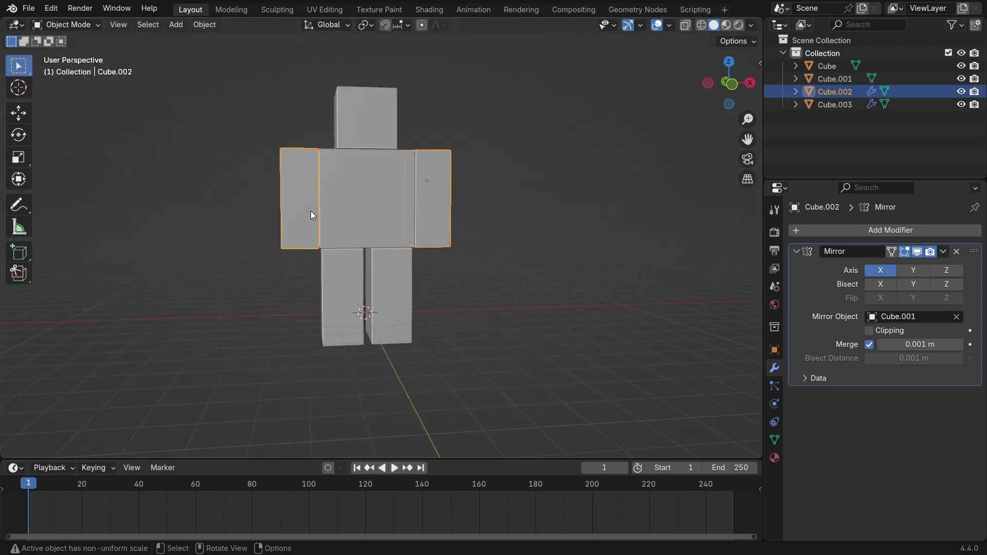
pyautogui.click(942, 251)
pyautogui.click(923, 264)
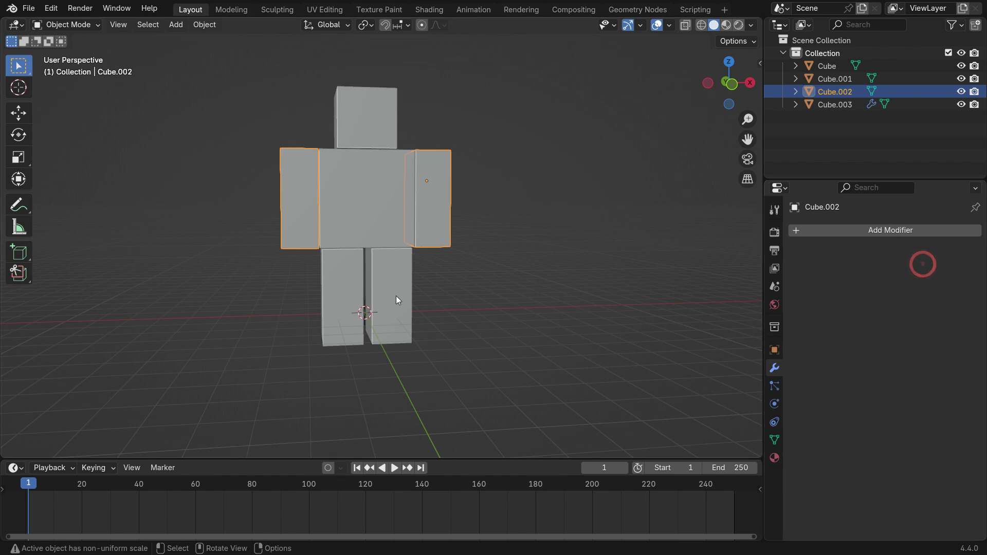
pyautogui.click(390, 277)
pyautogui.click(943, 252)
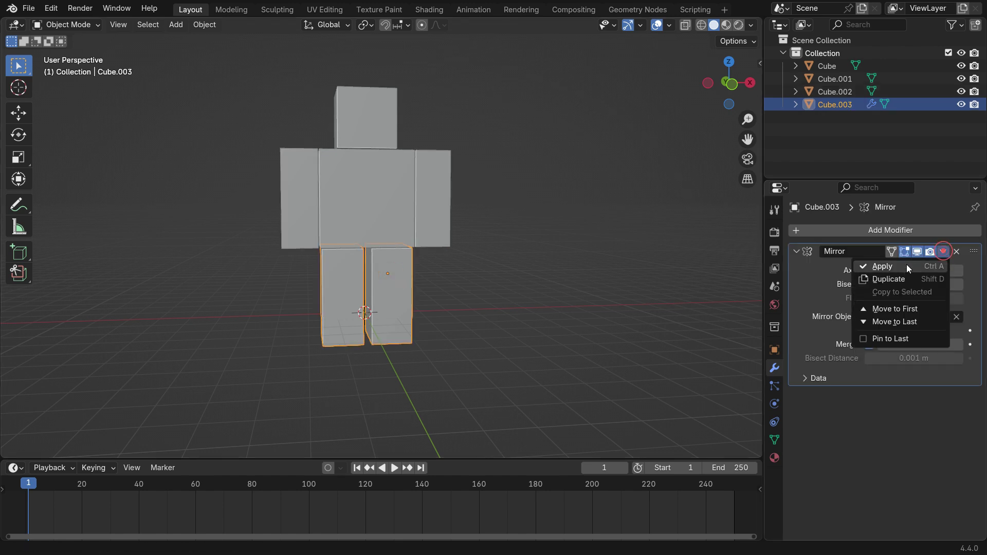
pyautogui.click(909, 269)
# Separate the arm and leg meshes by loose parts so each limb is its own object.
pyautogui.press('shift')
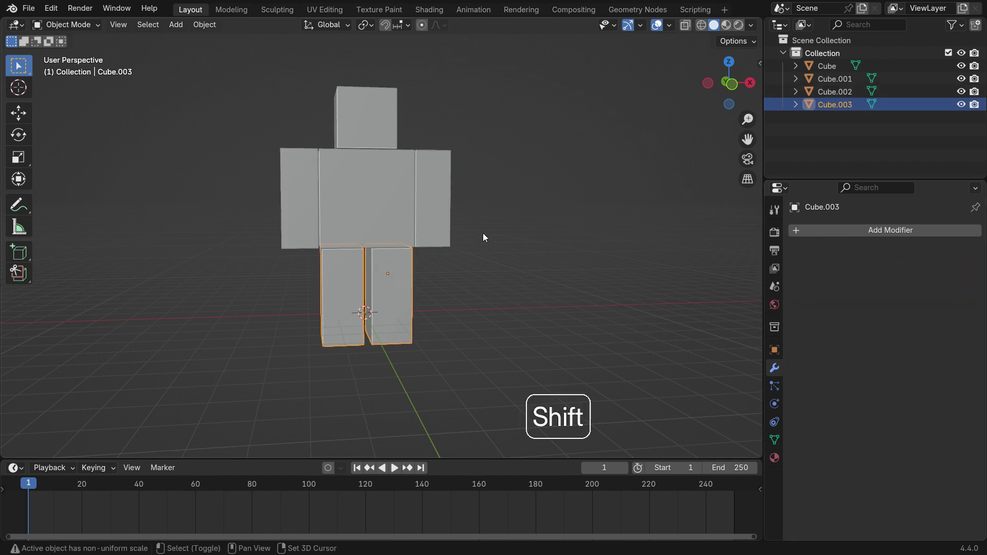
pyautogui.keyDown('shift'); pyautogui.click(447, 199); pyautogui.keyUp('shift')
pyautogui.press('Tab')
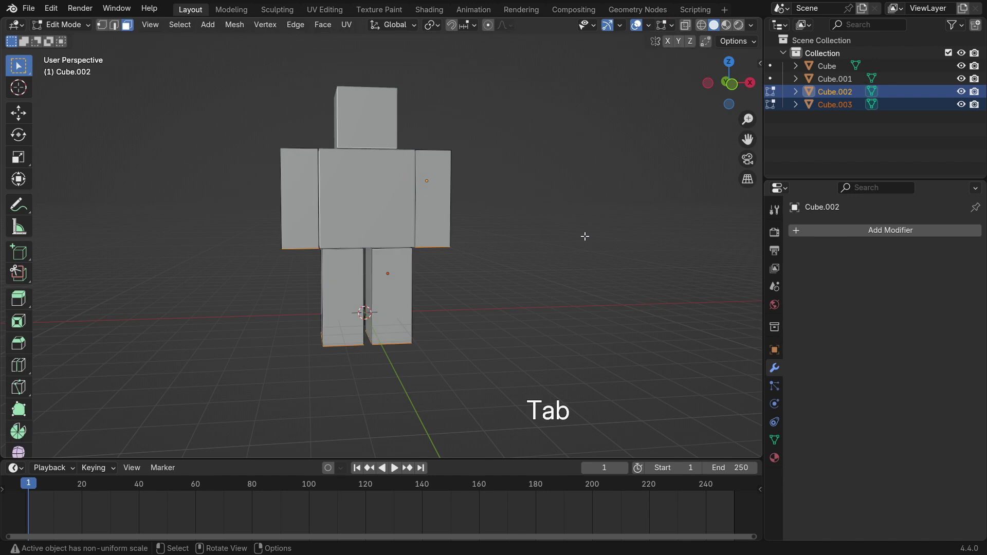
pyautogui.press('a')
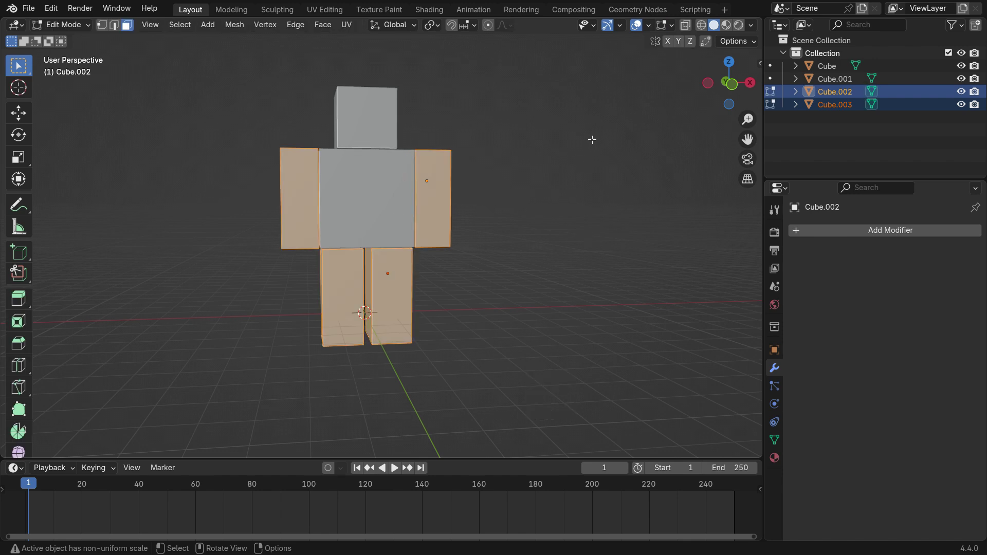
pyautogui.press('p')
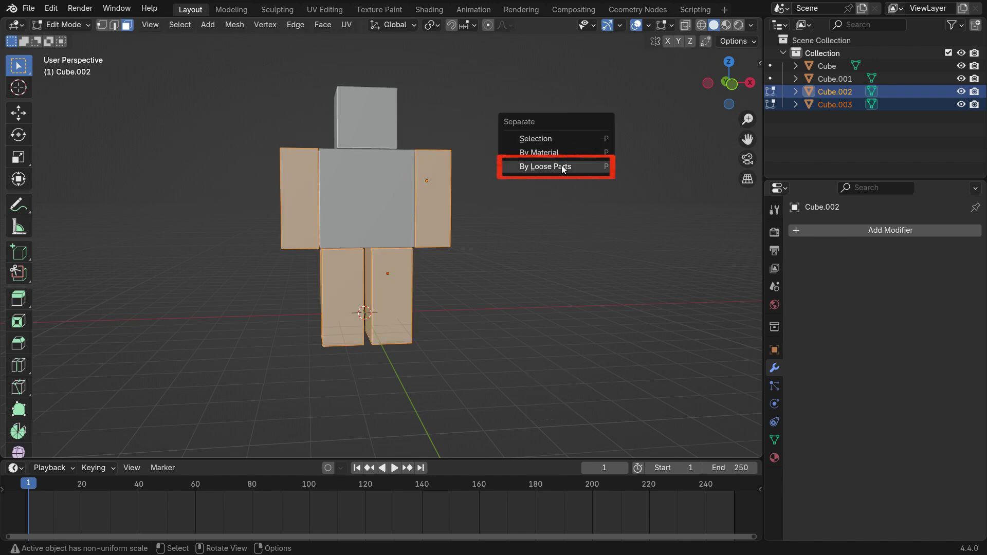
pyautogui.click(581, 167)
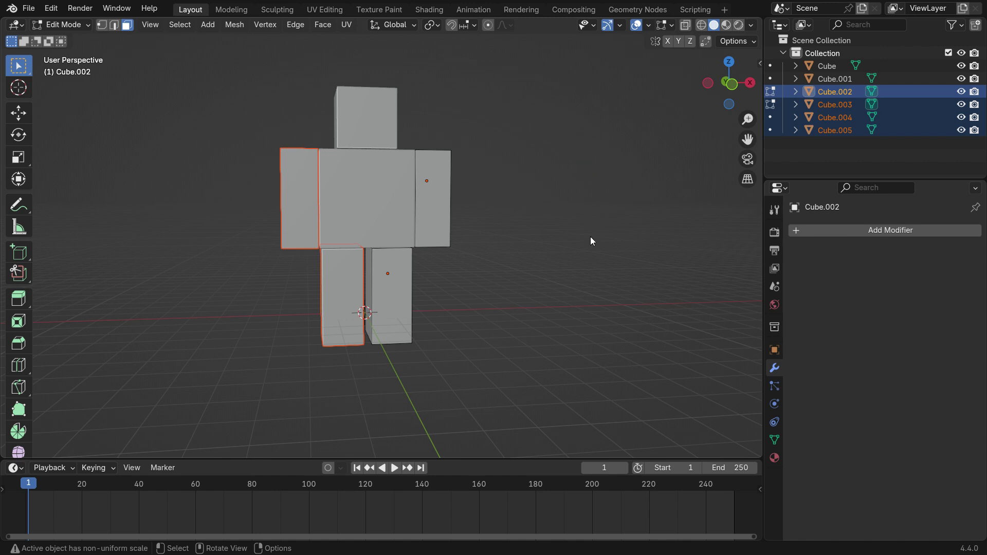
pyautogui.press('Tab')
# Check that each arm and leg moves independently, cancelling every trial move.
pyautogui.click(296, 204)
pyautogui.press('g')
pyautogui.rightClick(423, 328)
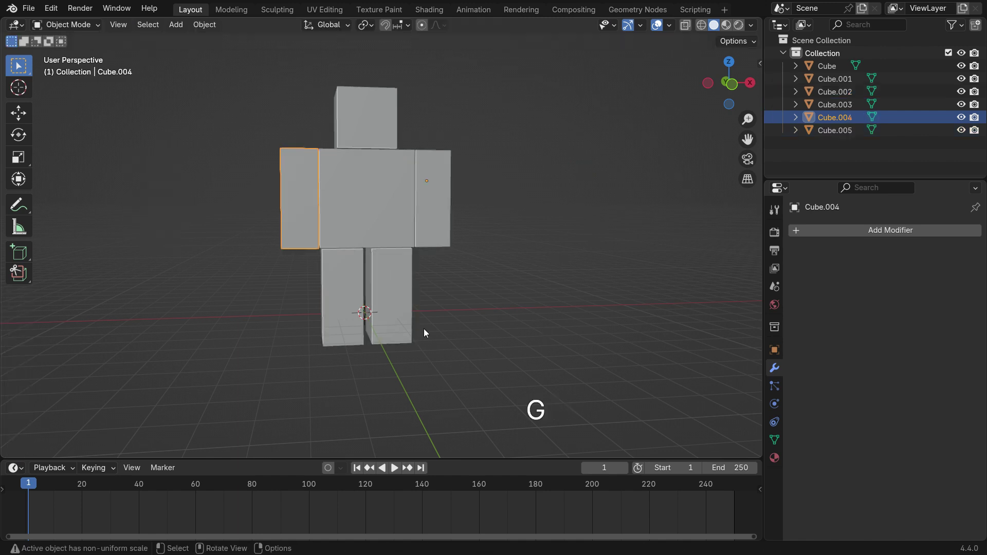
pyautogui.click(445, 225)
pyautogui.press('g')
pyautogui.rightClick(424, 298)
pyautogui.click(397, 304)
pyautogui.press('g')
pyautogui.rightClick(473, 326)
pyautogui.click(340, 324)
pyautogui.press('g')
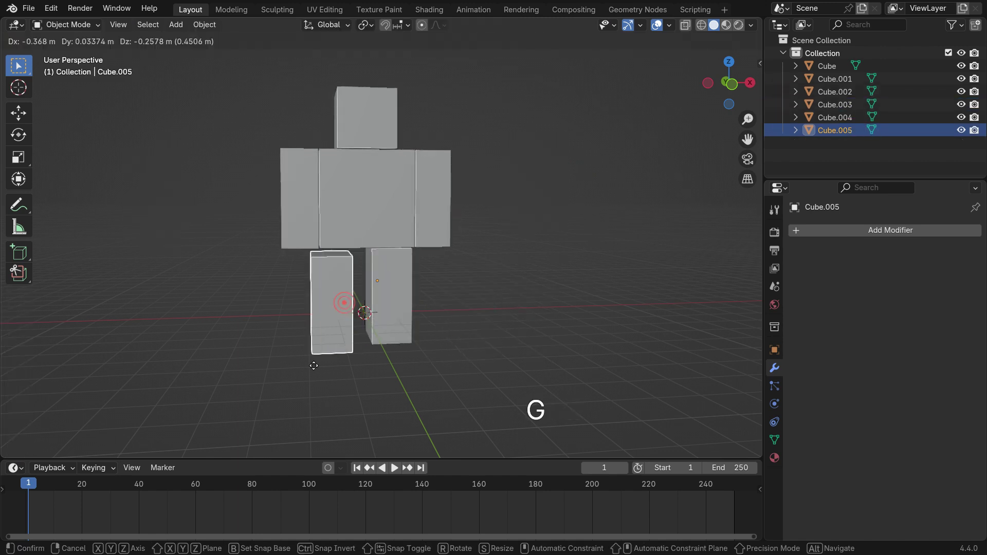
pyautogui.rightClick(318, 361)
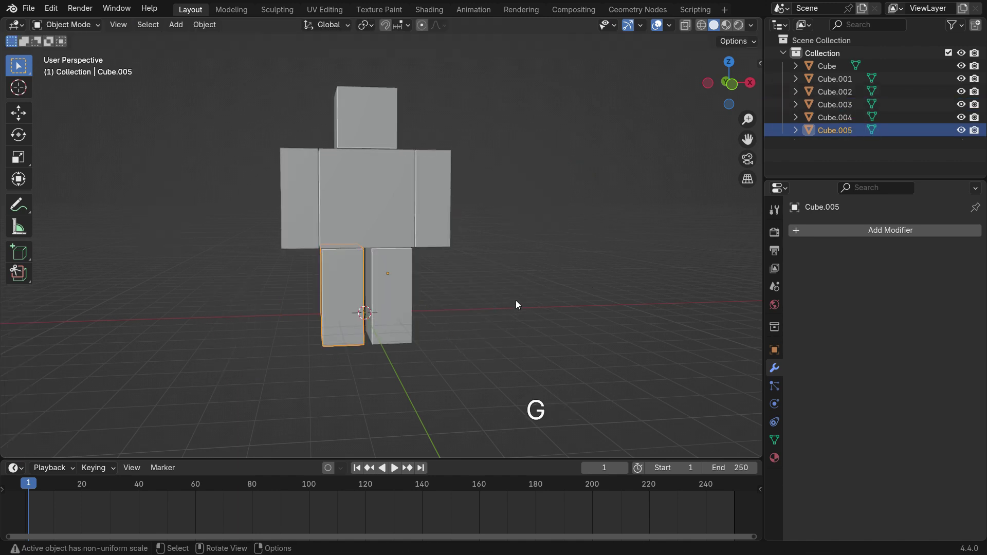
# Set the origins of the arm Cube.004 and the leg Cube.005 to their own geometry.
pyautogui.click(294, 201)
pyautogui.rightClick(140, 109)
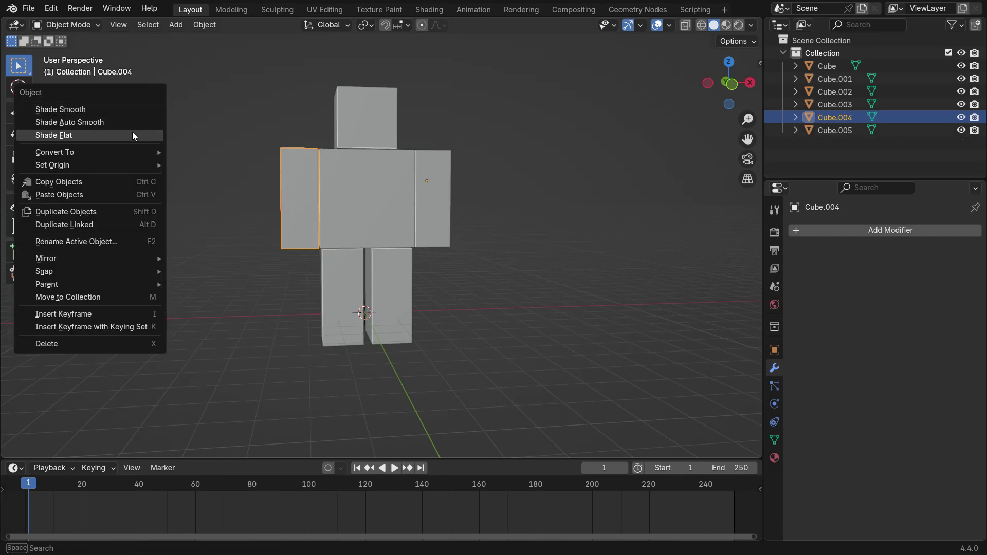
pyautogui.moveTo(122, 166)
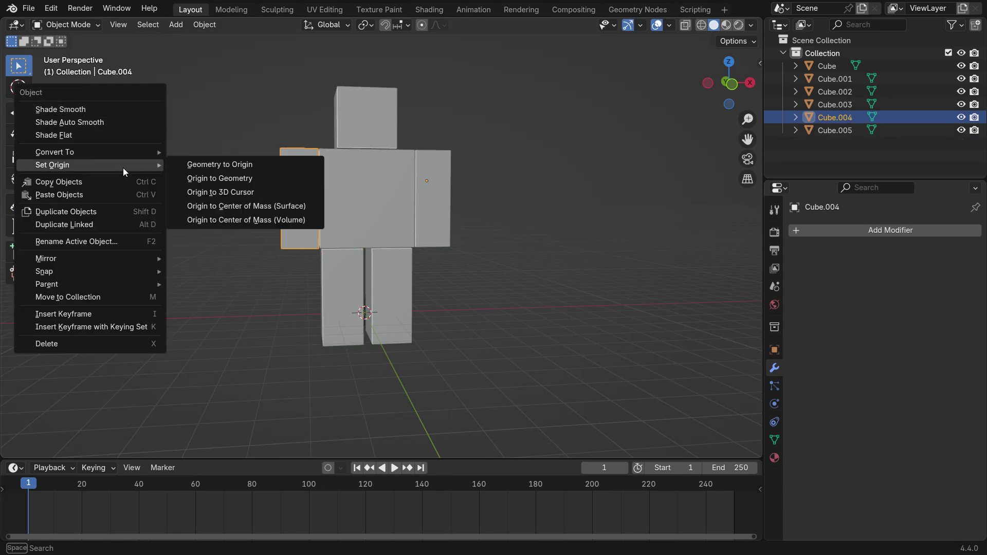
pyautogui.click(220, 179)
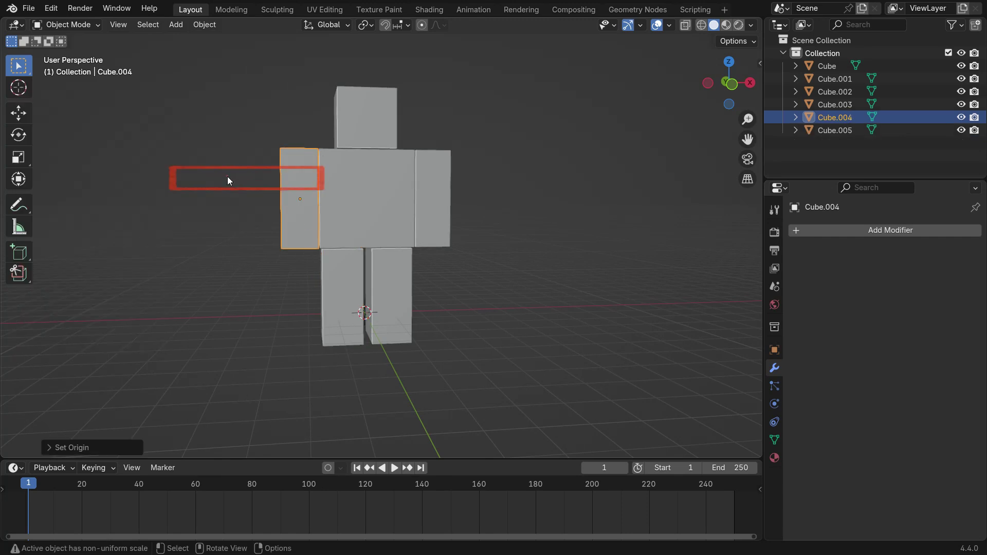
pyautogui.click(352, 275)
pyautogui.rightClick(566, 153)
pyautogui.moveTo(567, 153)
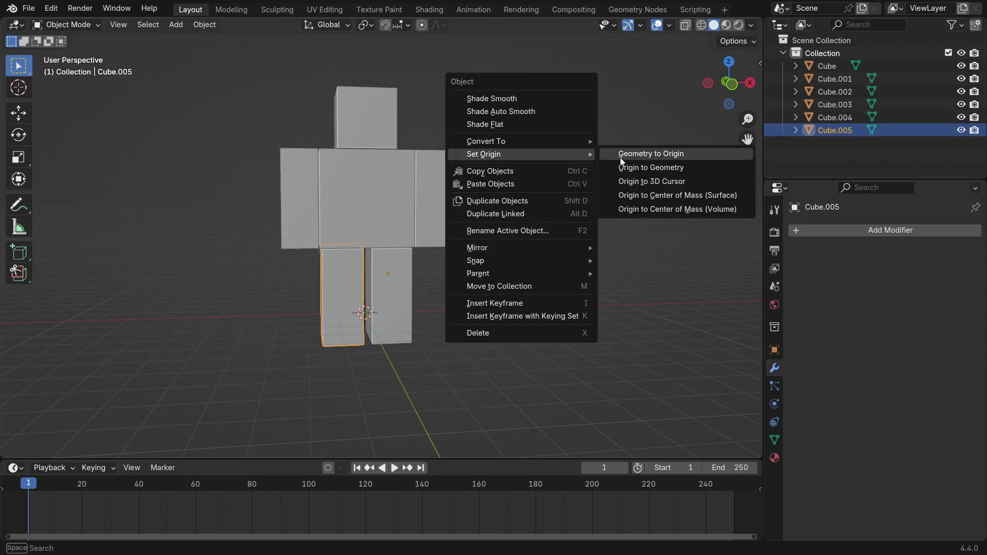
pyautogui.click(665, 167)
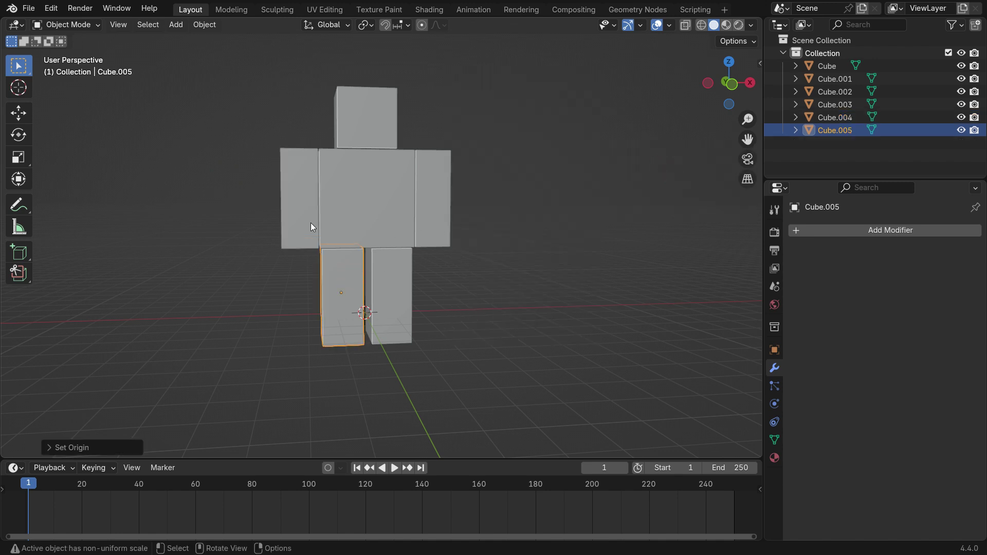
# Check how the arm Cube.004 rotates about X around its centred origin, cancelling the trial rotation.
pyautogui.click(296, 180)
pyautogui.moveTo(384, 220); pyautogui.dragTo(410, 205, button='middle')
pyautogui.press('r')
pyautogui.press('x')
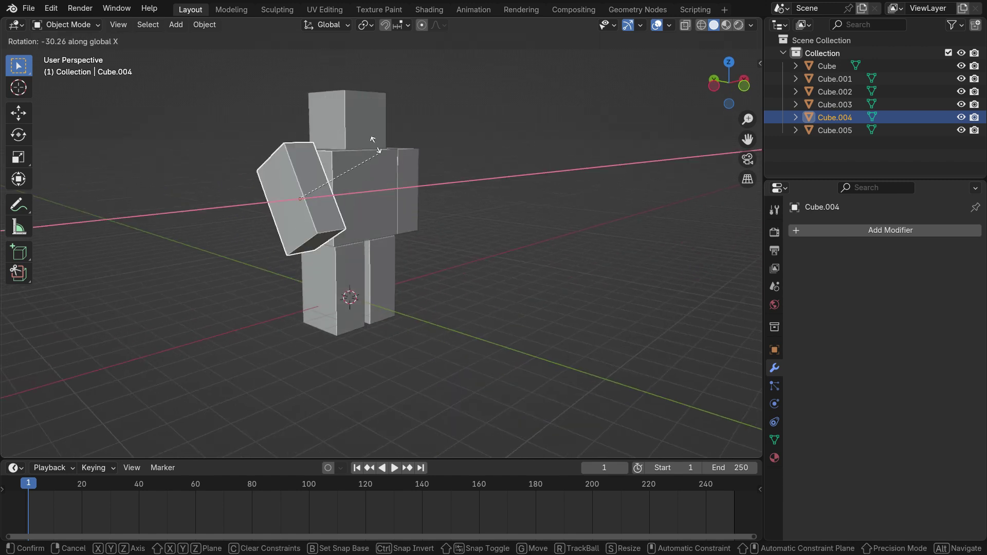
pyautogui.rightClick(310, 197)
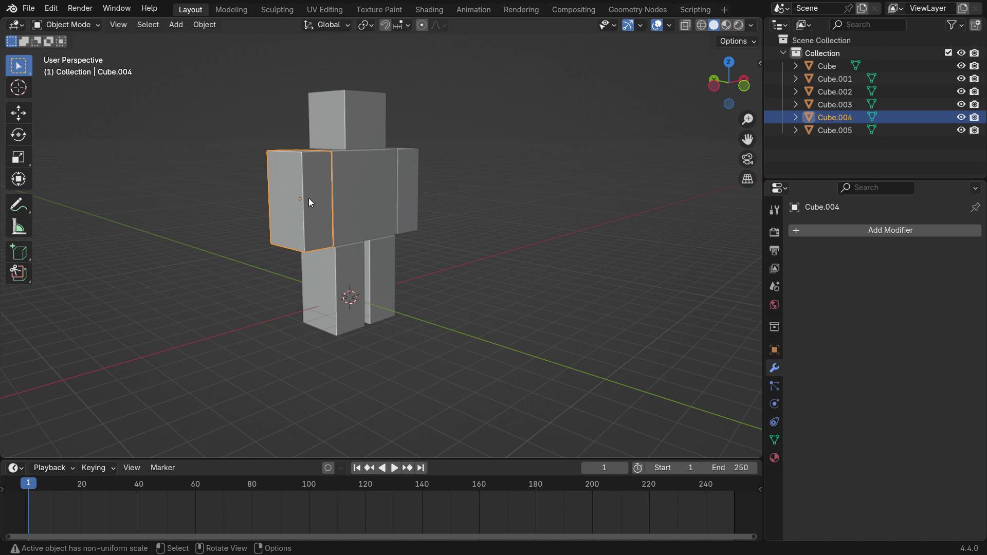
# Restrict transforms to origins only and move the origin of the arm Cube.004 up along Z to near its top edge.
pyautogui.click(771, 211)
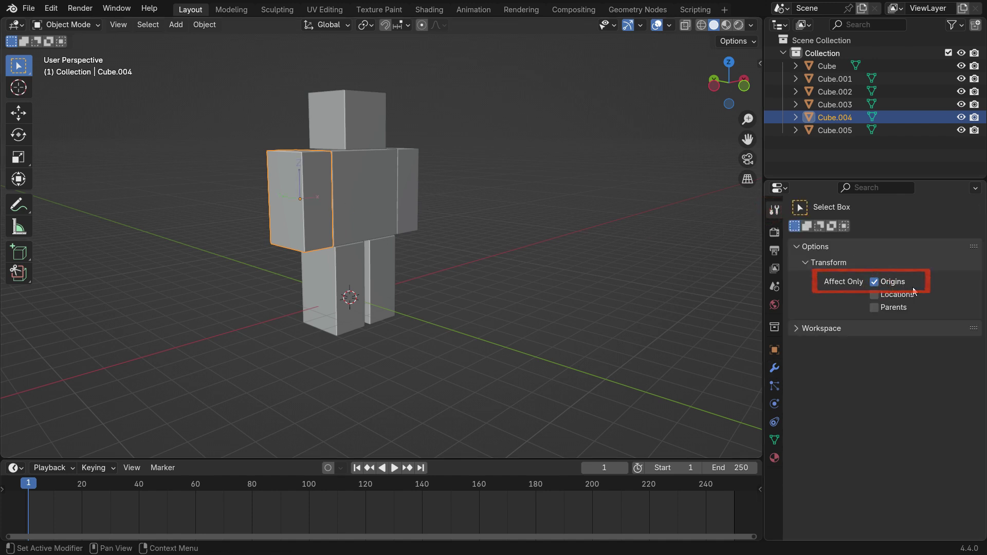
pyautogui.scroll(2, 295, 139)
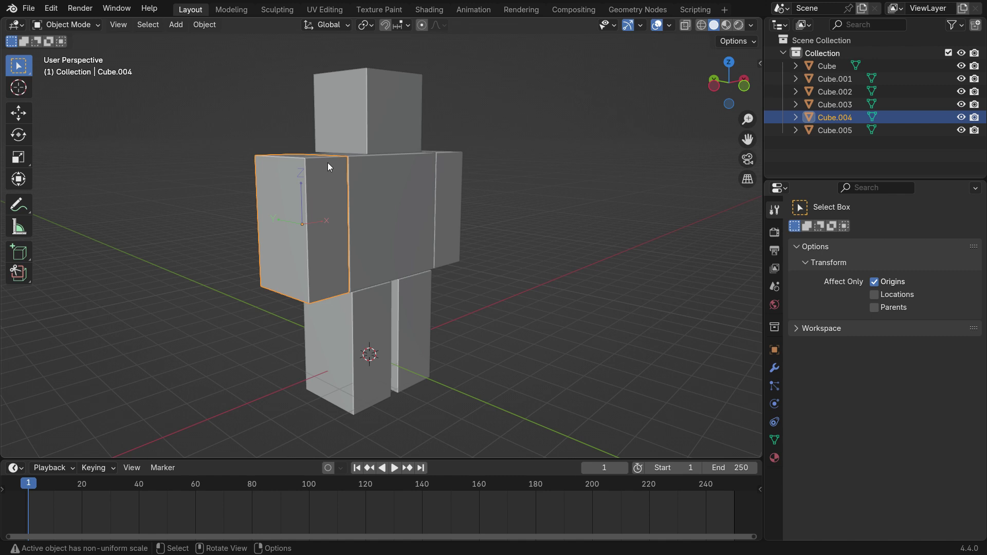
pyautogui.press('KP_1')
pyautogui.scroll(3, 329, 170)
pyautogui.press('g')
pyautogui.press('z')
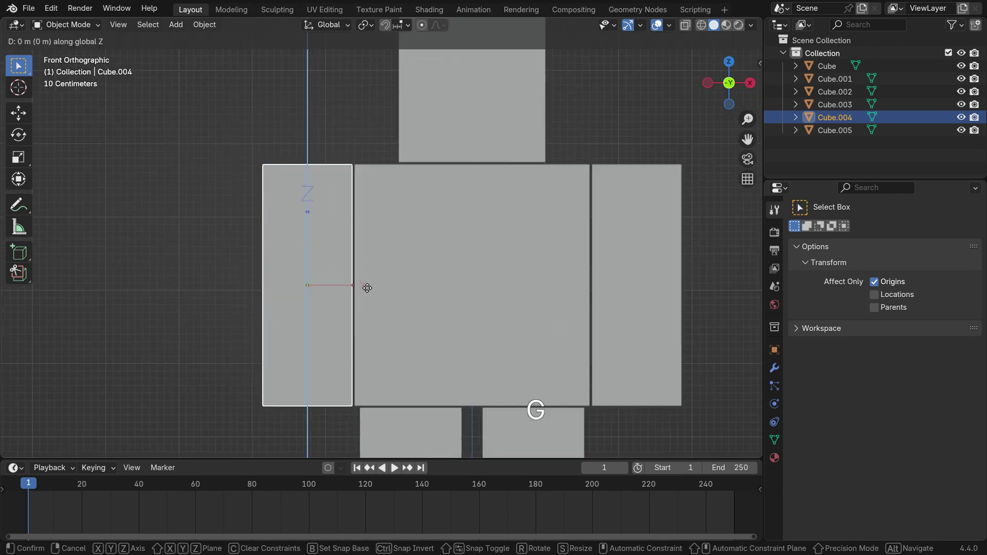
pyautogui.click(333, 169)
# Fine-tune the origin of the arm Cube.004 along Z so it sits right on the arm's top edge.
pyautogui.scroll(4, 309, 169)
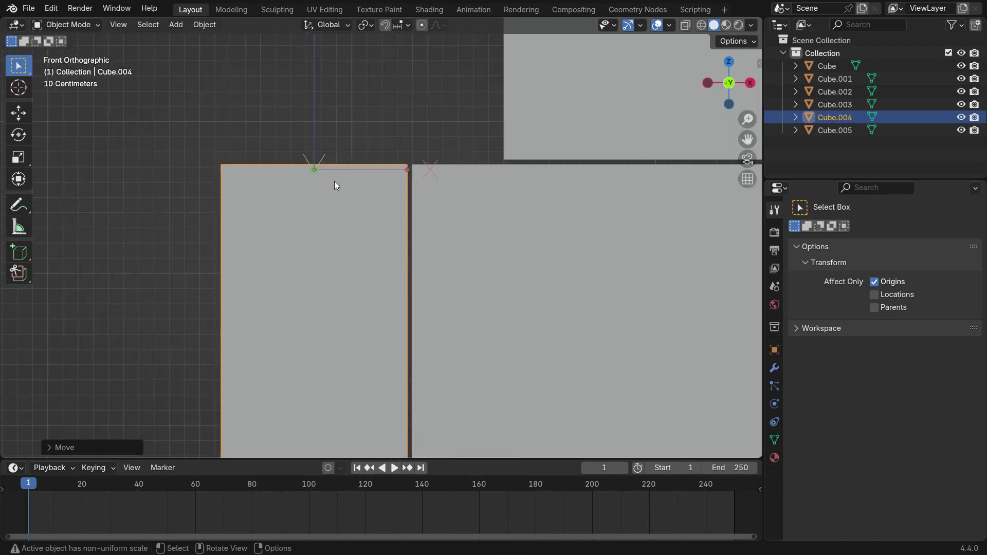
pyautogui.press('g')
pyautogui.press('z')
pyautogui.click(333, 169)
pyautogui.scroll(-4, 323, 184)
pyautogui.scroll(-3, 323, 185)
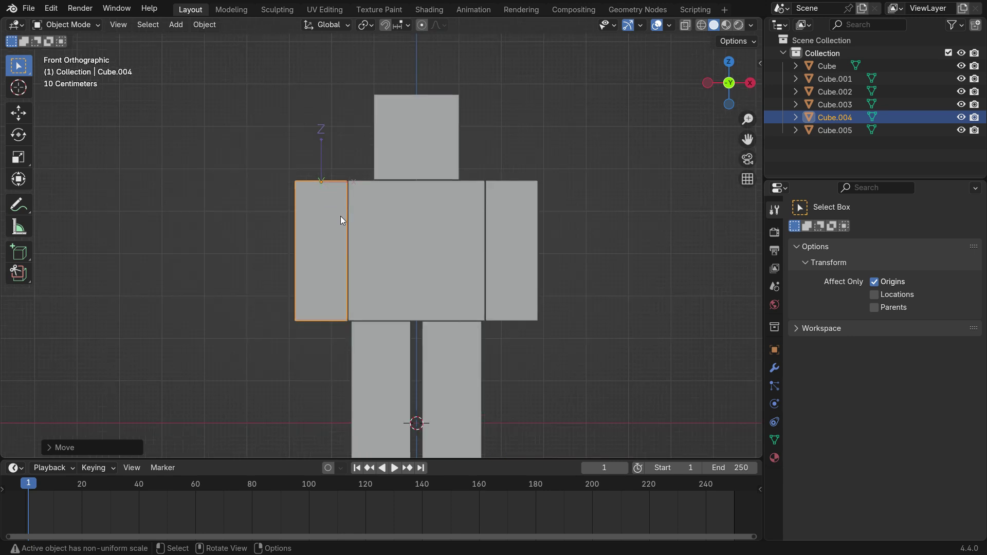
# Turn off origin-only transforms and test the arm's rotation about X from its shoulder pivot, cancelling the trial.
pyautogui.moveTo(341, 216); pyautogui.dragTo(390, 241, button='middle')
pyautogui.click(875, 281)
pyautogui.moveTo(401, 311); pyautogui.dragTo(427, 301, button='middle')
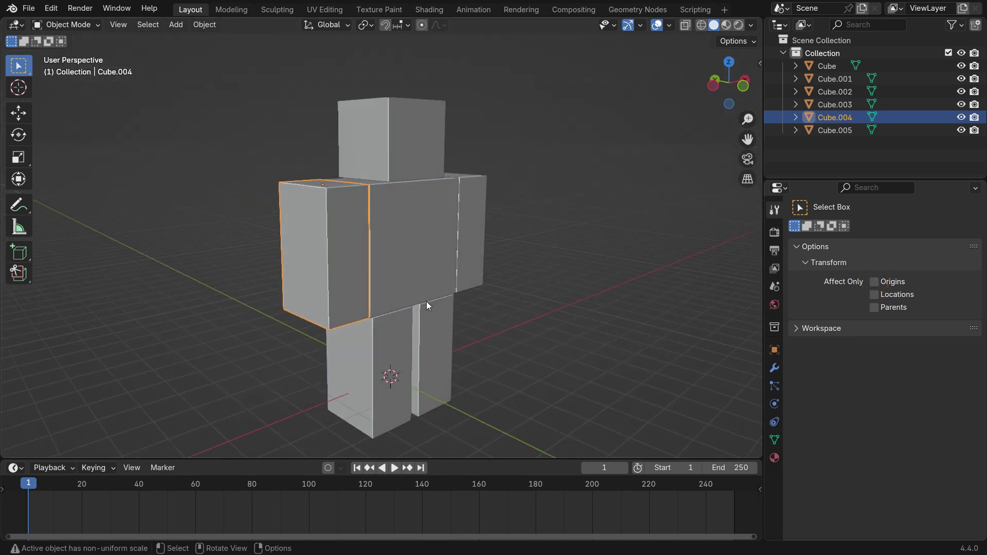
pyautogui.press('r')
pyautogui.press('x')
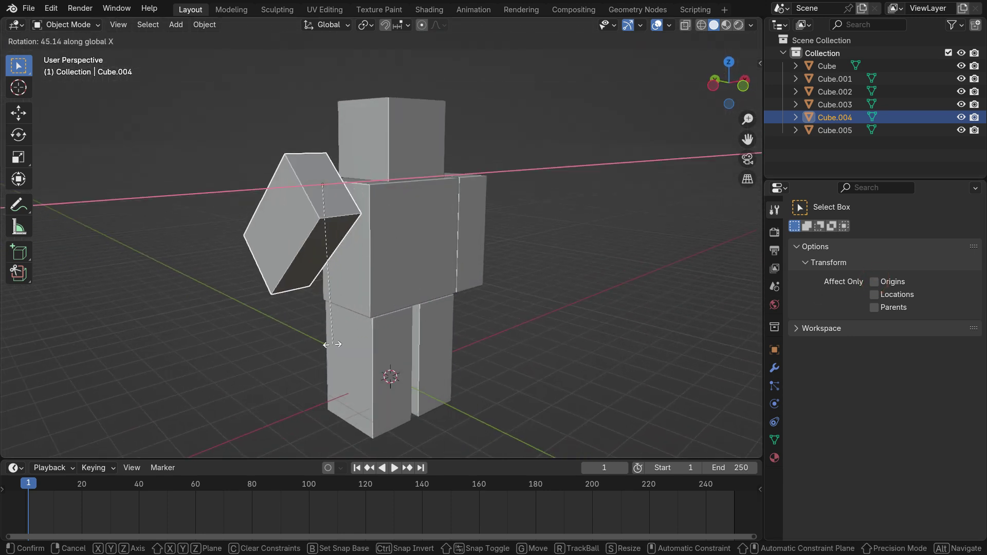
pyautogui.rightClick(479, 251)
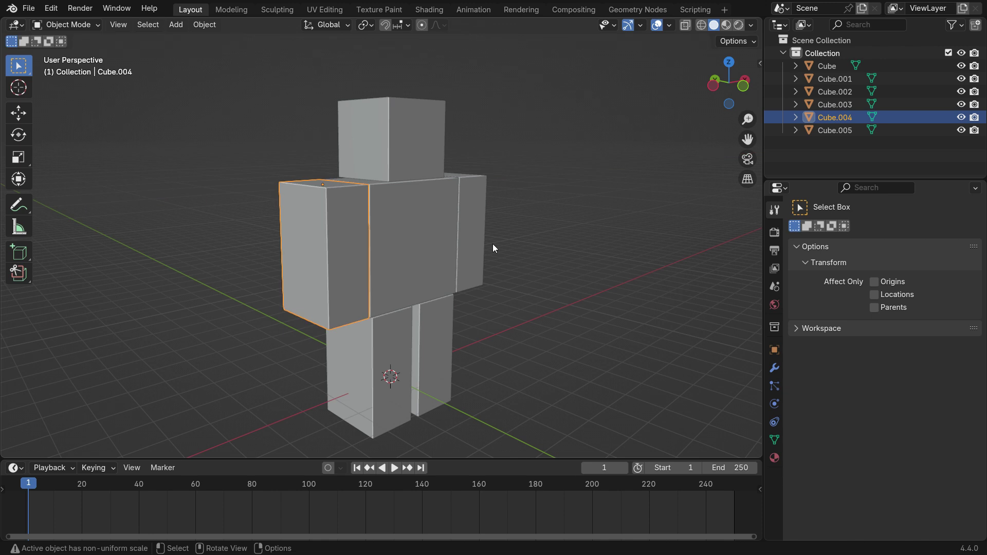
# With only origins affected, move the origin of the other arm, Cube.002, up about 0.97 m along Z to its top edge.
pyautogui.click(471, 221)
pyautogui.press('KP_1')
pyautogui.scroll(4, 477, 154)
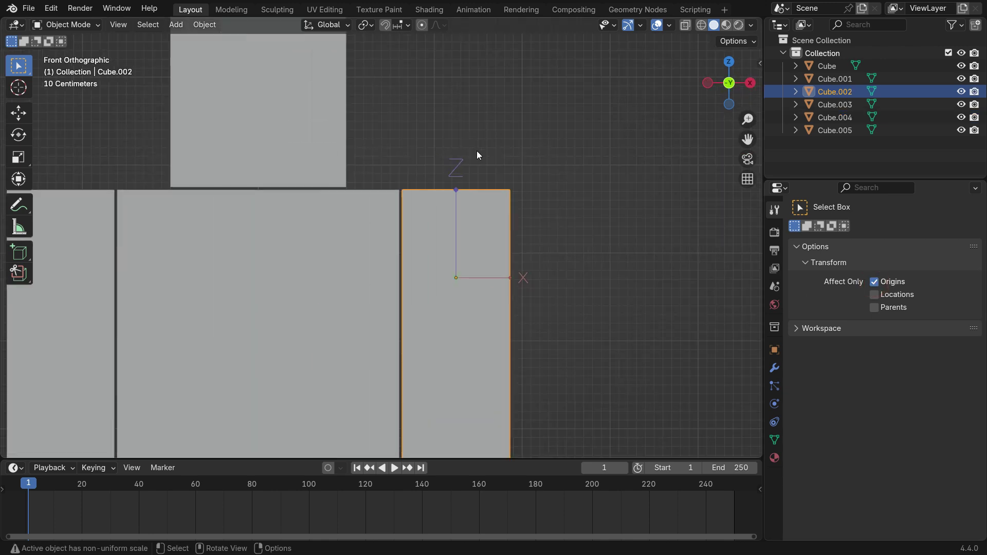
pyautogui.press('g')
pyautogui.press('z')
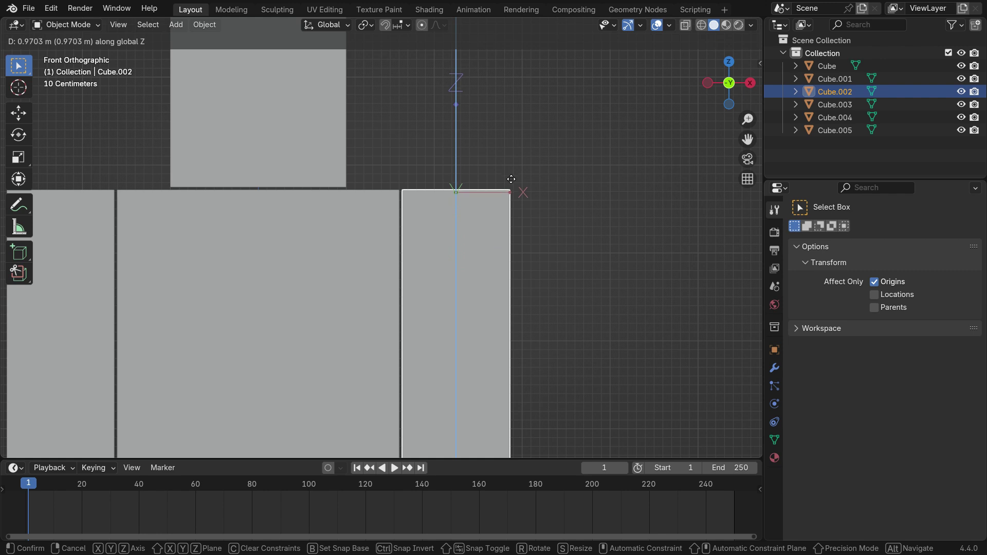
pyautogui.click(511, 178)
# Move the origin of the leg Cube.005 up along Z to the leg's top edge.
pyautogui.scroll(-6, 494, 178)
pyautogui.scroll(3, 431, 297)
pyautogui.click(366, 277)
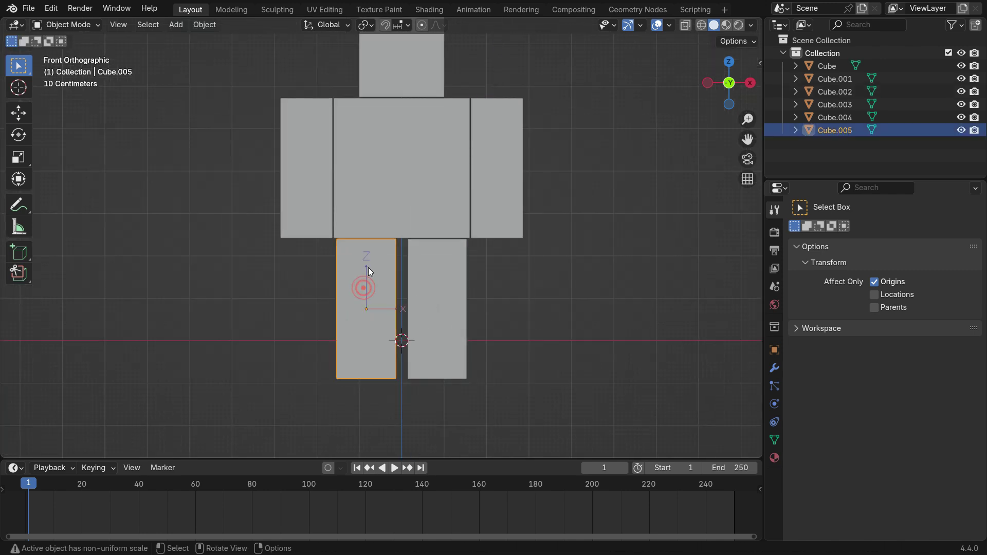
pyautogui.scroll(3, 390, 321)
pyautogui.press('g')
pyautogui.press('z')
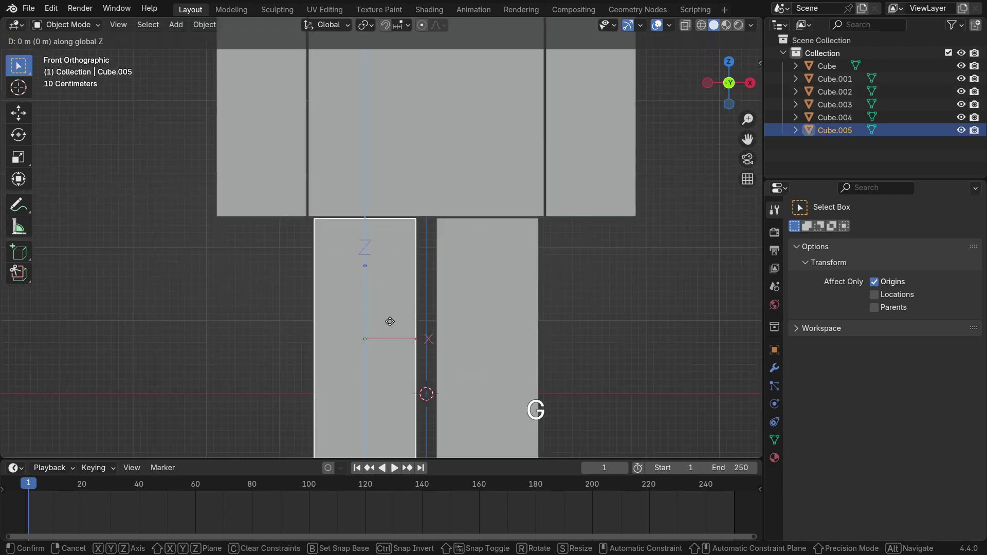
pyautogui.click(378, 203)
# Move the origin of the other leg, Cube.003, up along Z to its top edge and deselect the leg.
pyautogui.click(486, 263)
pyautogui.press('g')
pyautogui.press('z')
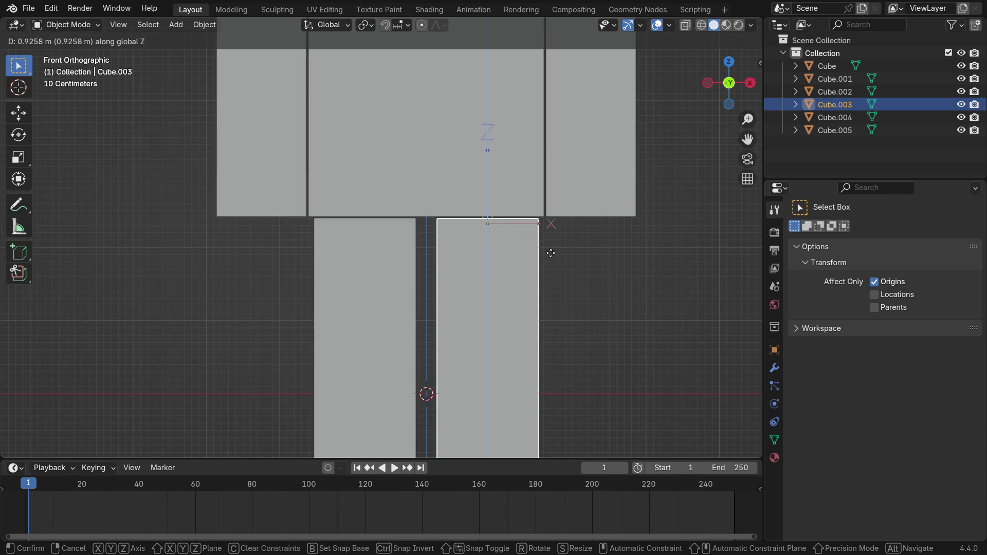
pyautogui.click(547, 250)
pyautogui.scroll(-6, 488, 251)
pyautogui.click(532, 269)
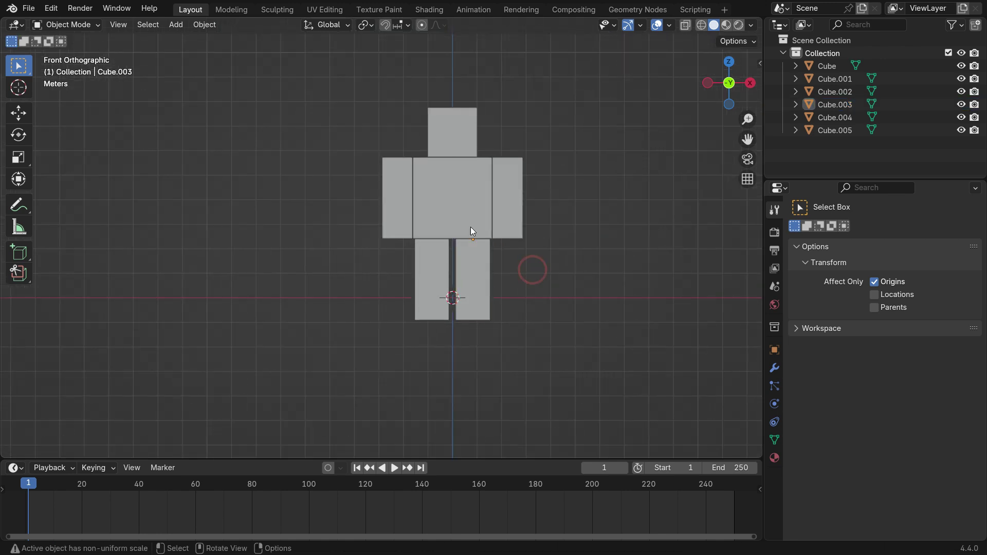
# Move the head's origin down about 0.99 m along Z to the head's bottom edge and turn off origin-only transforms.
pyautogui.scroll(6, 471, 114)
pyautogui.click(423, 212)
pyautogui.scroll(3, 423, 211)
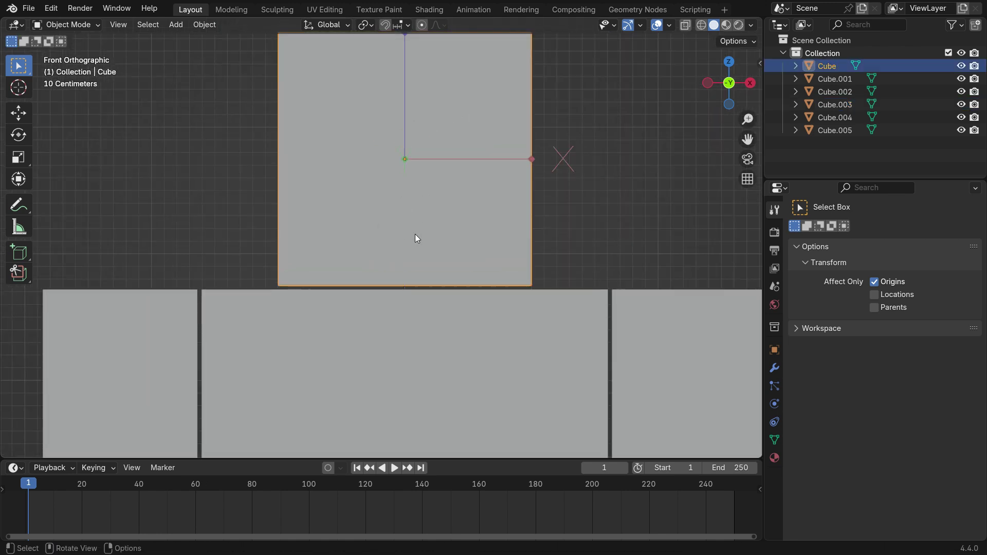
pyautogui.press('g')
pyautogui.press('z')
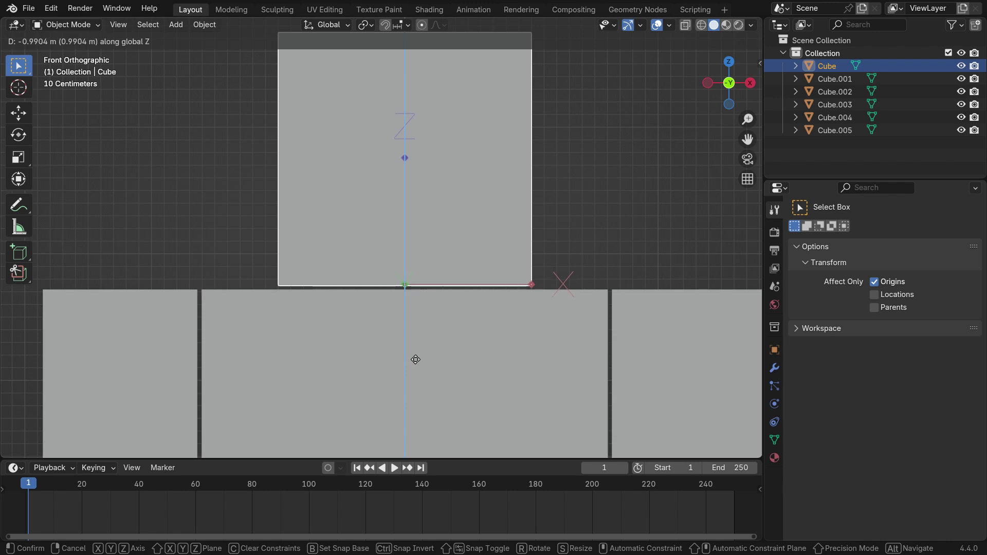
pyautogui.click(415, 360)
pyautogui.click(582, 205)
pyautogui.click(872, 281)
pyautogui.scroll(-4, 489, 210)
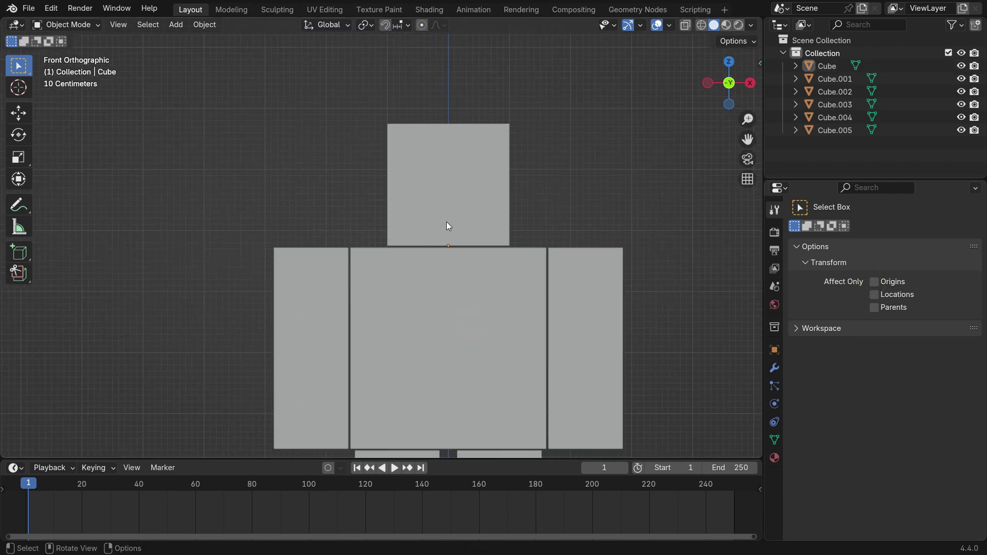
# Test the head's rotation around its neck pivot freely, about Z and as a trackball rotation, cancelling every trial.
pyautogui.click(452, 211)
pyautogui.press('r')
pyautogui.rightClick(537, 258)
pyautogui.moveTo(497, 263); pyautogui.dragTo(515, 276, button='middle')
pyautogui.press('r')
pyautogui.press('z')
pyautogui.rightClick(498, 277)
pyautogui.press('r')
pyautogui.press('r')
pyautogui.rightClick(495, 296)
pyautogui.click(554, 167)
# Apply the rotation and scale of all six body parts together.
pyautogui.scroll(-3, 553, 168)
pyautogui.moveTo(513, 265); pyautogui.dragTo(495, 287, button='middle')
pyautogui.moveTo(230, 84); pyautogui.dragTo(581, 428)
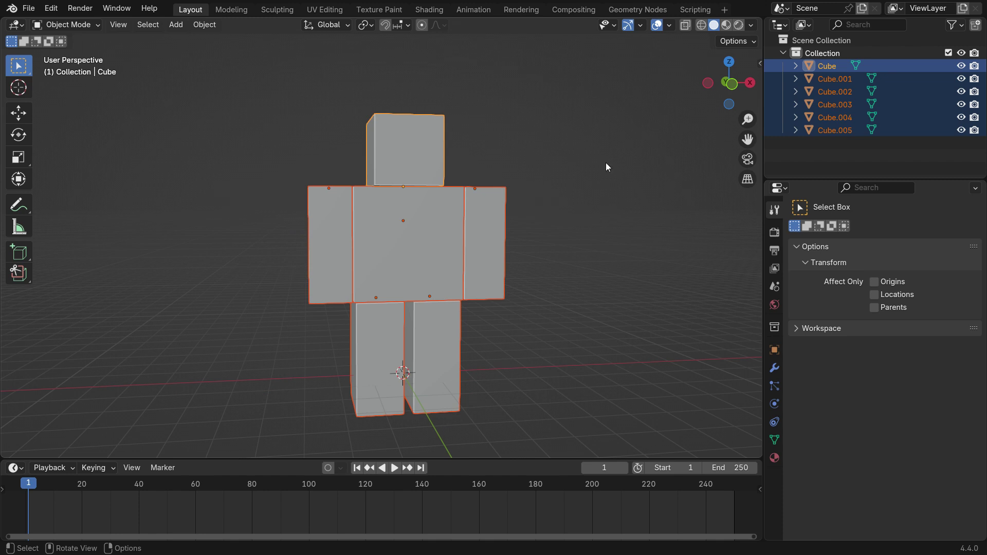
pyautogui.hotkey('ctrl', 'a')
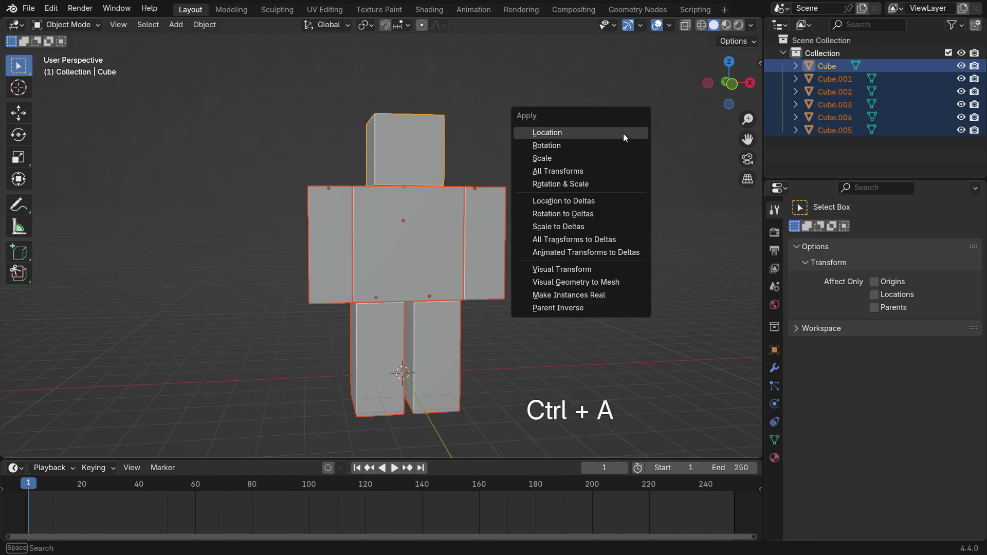
pyautogui.click(600, 185)
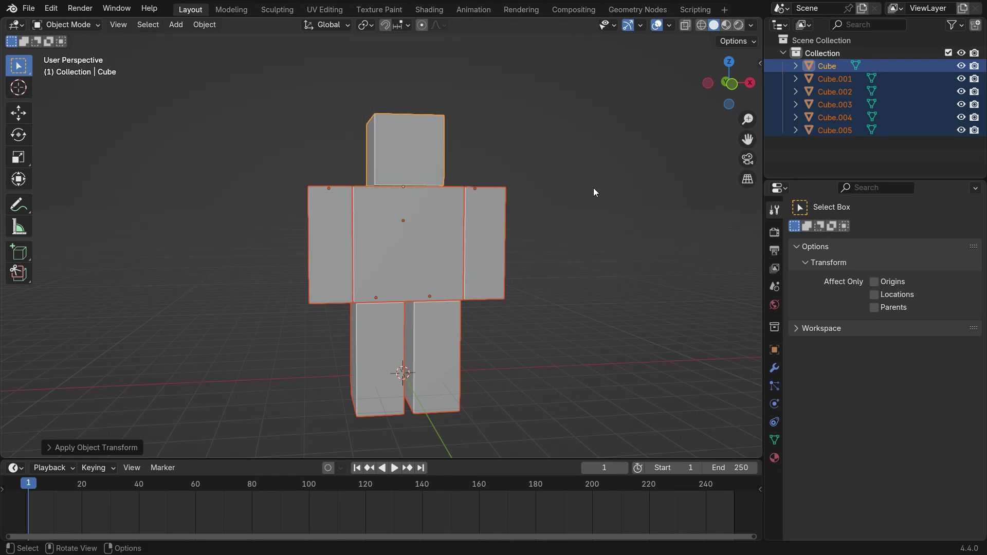
# Bevel all edges of the six body part meshes together in Edit Mode with an offset of about 0.074 m.
pyautogui.press('Tab')
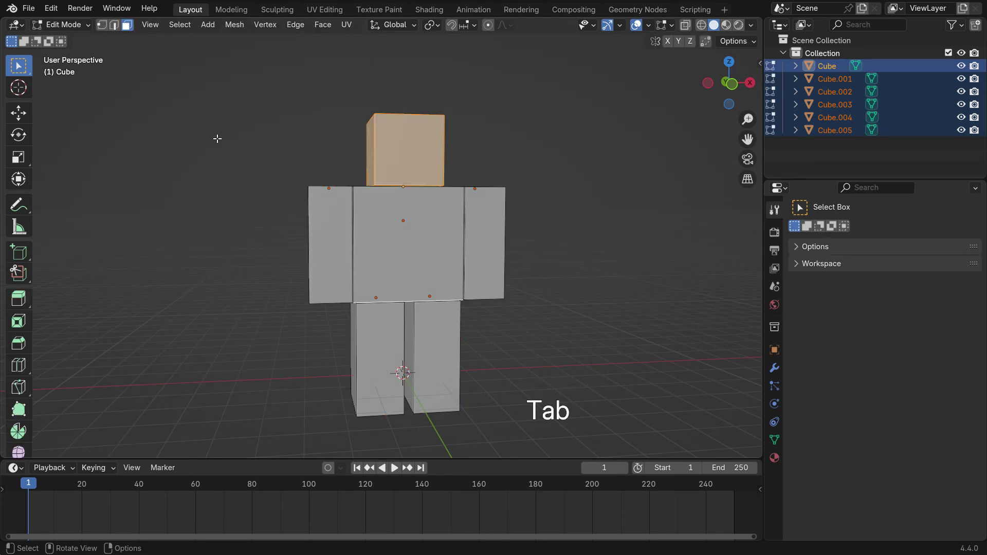
pyautogui.press('a')
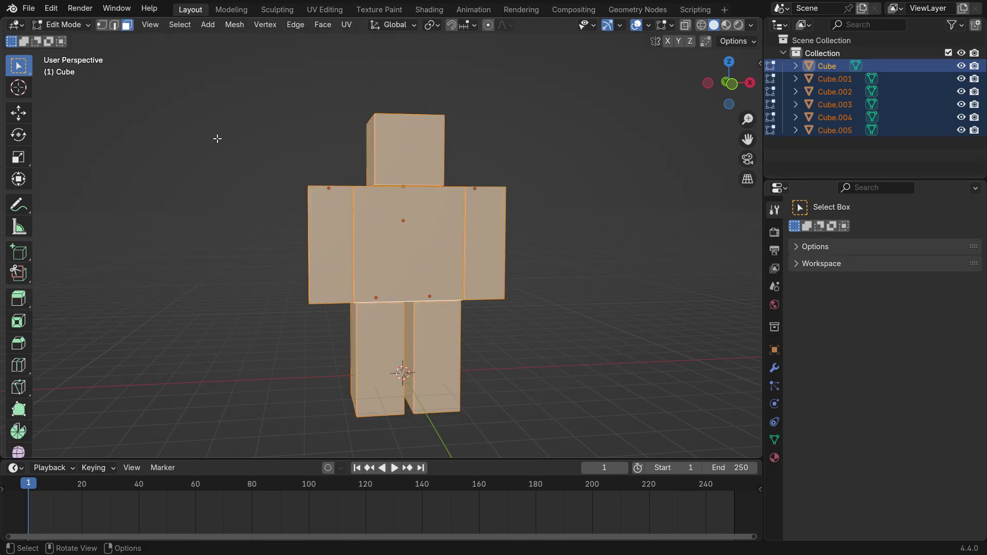
pyautogui.hotkey('ctrl', 'b')
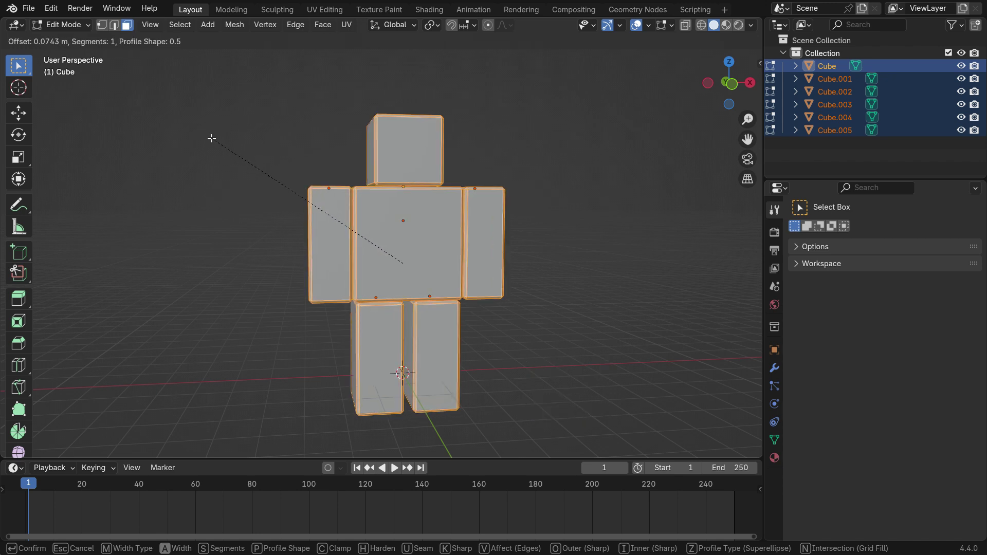
pyautogui.click(211, 138)
# Set the bevel to 3 segments and return to Object Mode.
pyautogui.moveTo(307, 211); pyautogui.dragTo(327, 220, button='middle')
pyautogui.scroll(2, 327, 218)
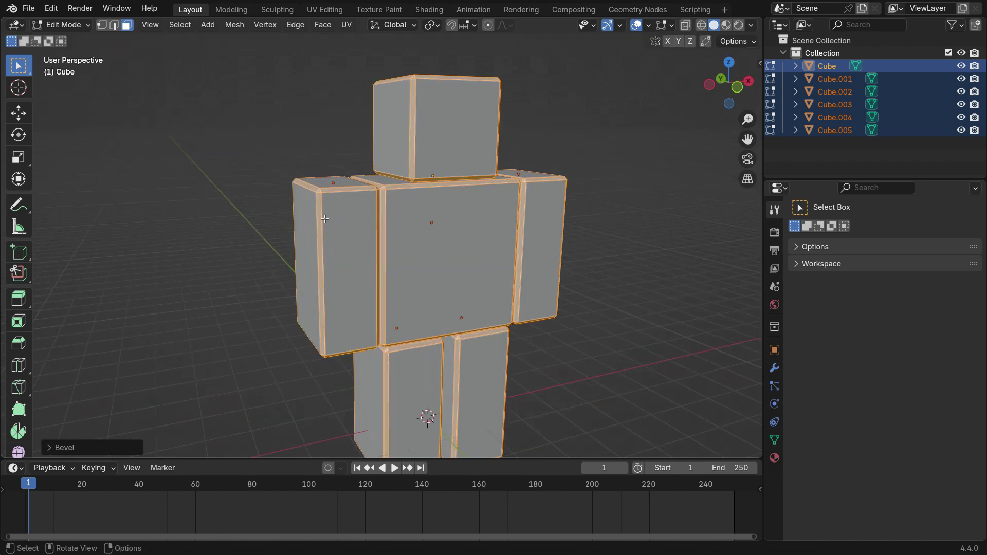
pyautogui.click(59, 448)
pyautogui.click(212, 267)
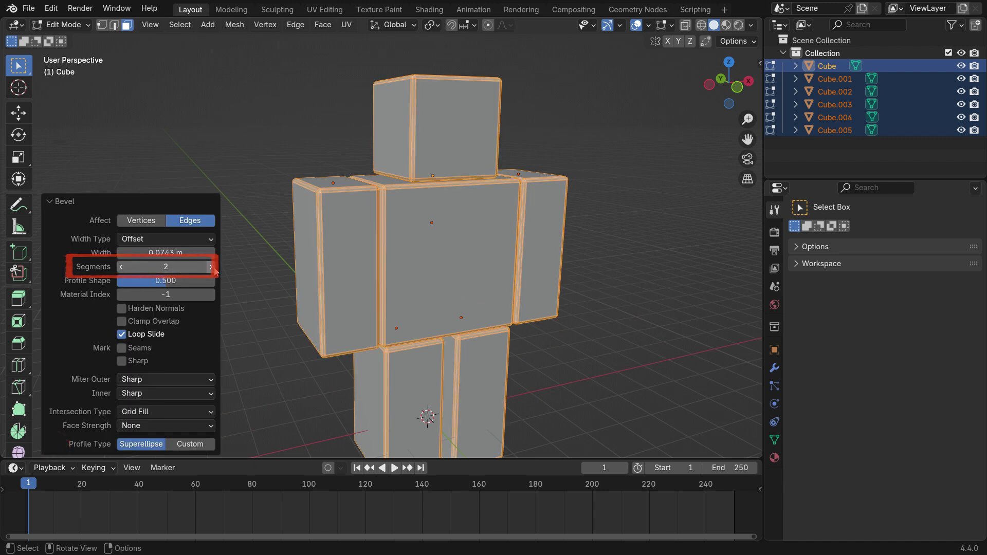
pyautogui.click(211, 267)
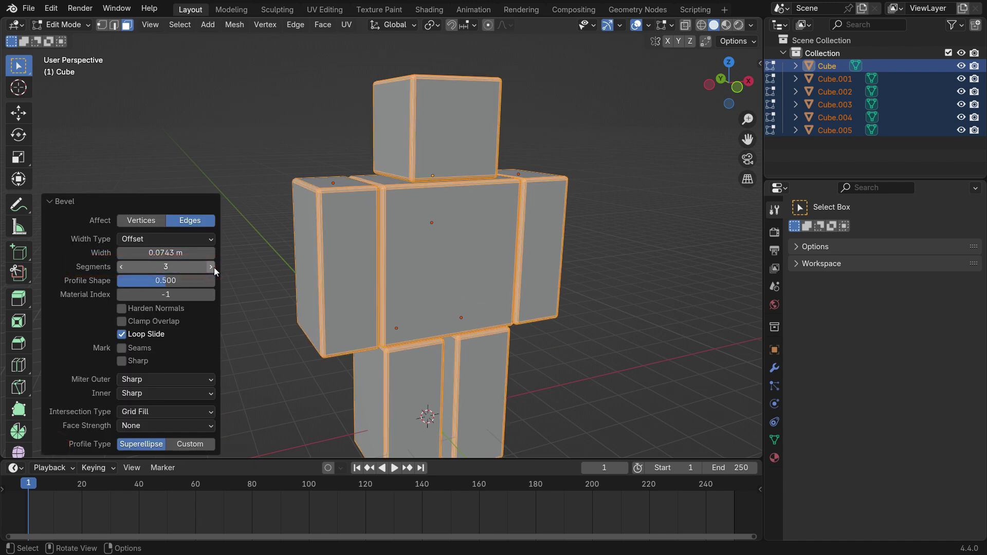
pyautogui.click(54, 201)
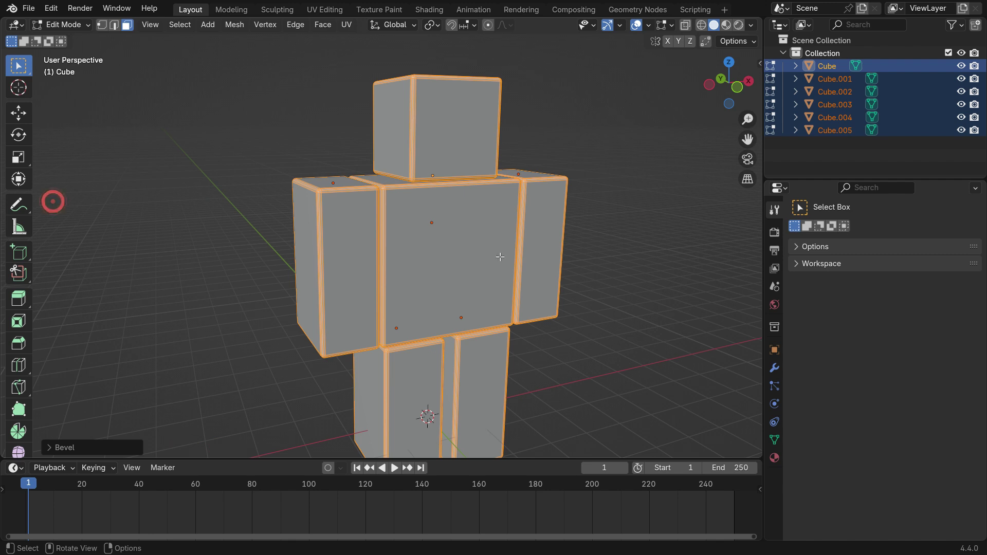
pyautogui.press('Tab')
pyautogui.moveTo(586, 238)
pyautogui.mouseDown(button='middle')
pyautogui.moveTo(562, 230)
pyautogui.moveTo(584, 236)
pyautogui.mouseUp(button='middle')
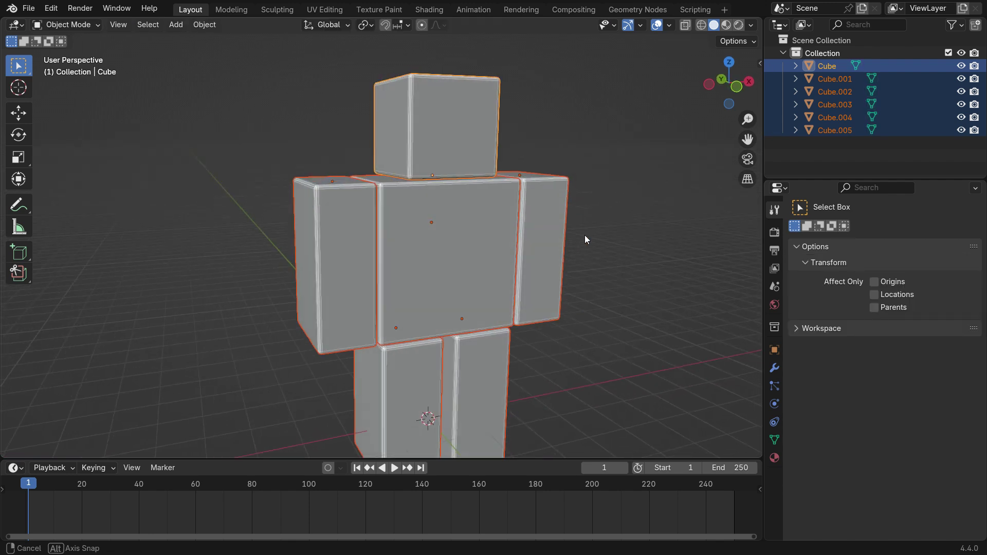
# Apply smooth shading to all six body parts of the character.
pyautogui.rightClick(614, 109)
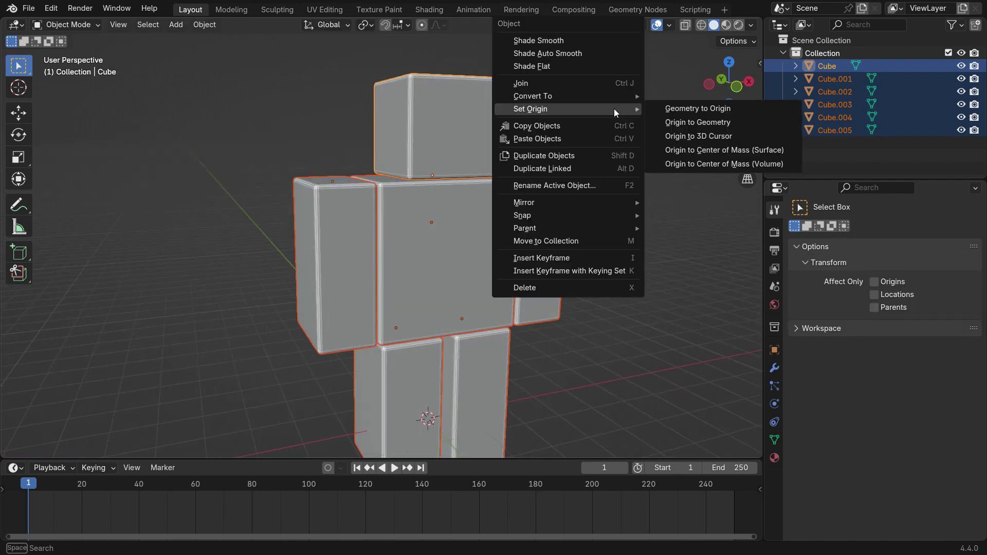
pyautogui.click(603, 53)
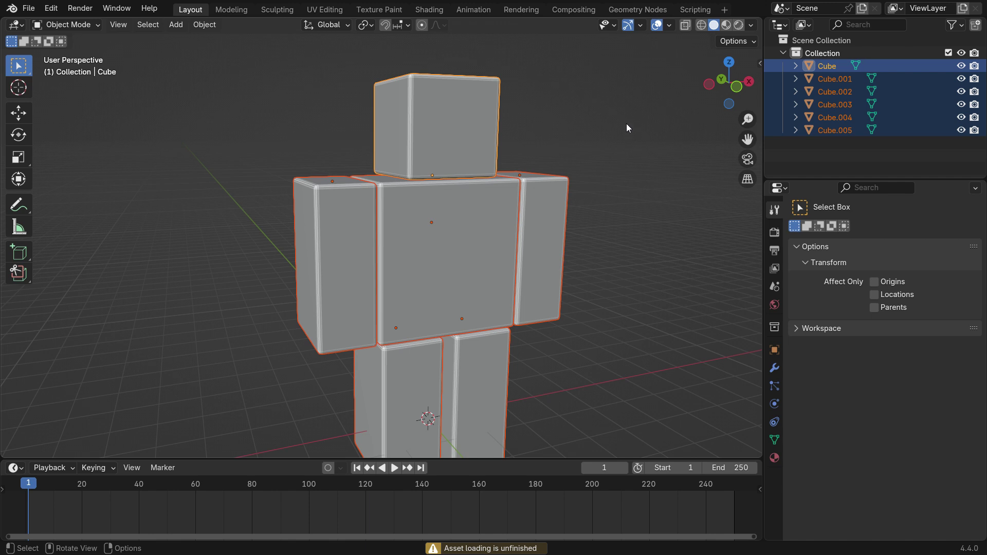
pyautogui.rightClick(627, 119)
pyautogui.click(603, 109)
pyautogui.click(603, 109)
# Select all six body parts and raise them along Z in front view until the feet reach the ground line.
pyautogui.moveTo(437, 226); pyautogui.dragTo(443, 245, button='middle')
pyautogui.moveTo(282, 122); pyautogui.dragTo(554, 413)
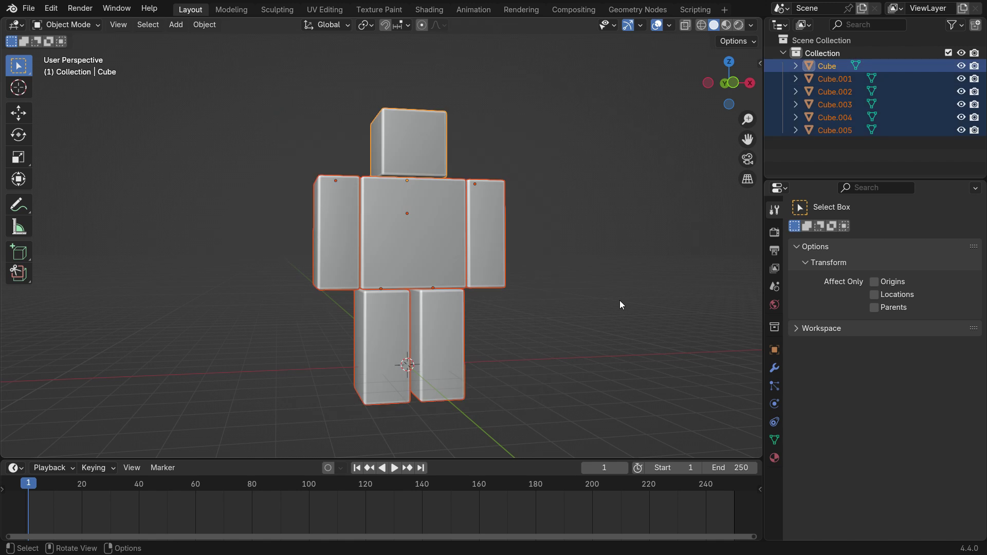
pyautogui.press('KP_4')
pyautogui.press('KP_1')
pyautogui.scroll(2, 480, 366)
pyautogui.press('g')
pyautogui.press('z')
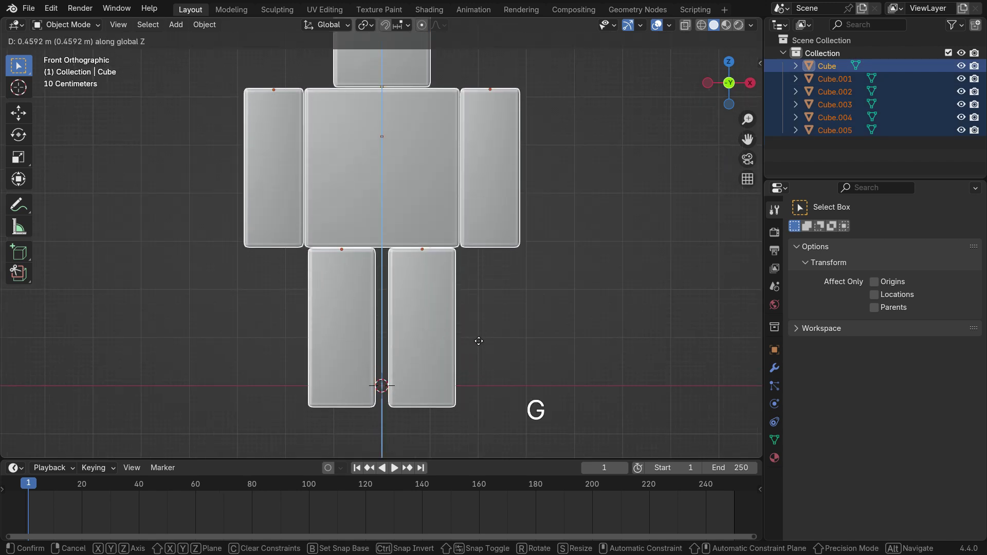
pyautogui.click(478, 322)
# Fine-tune the character's height along Z so the undersides of the legs meet the ground line, and deselect everything.
pyautogui.scroll(7, 373, 385)
pyautogui.press('g')
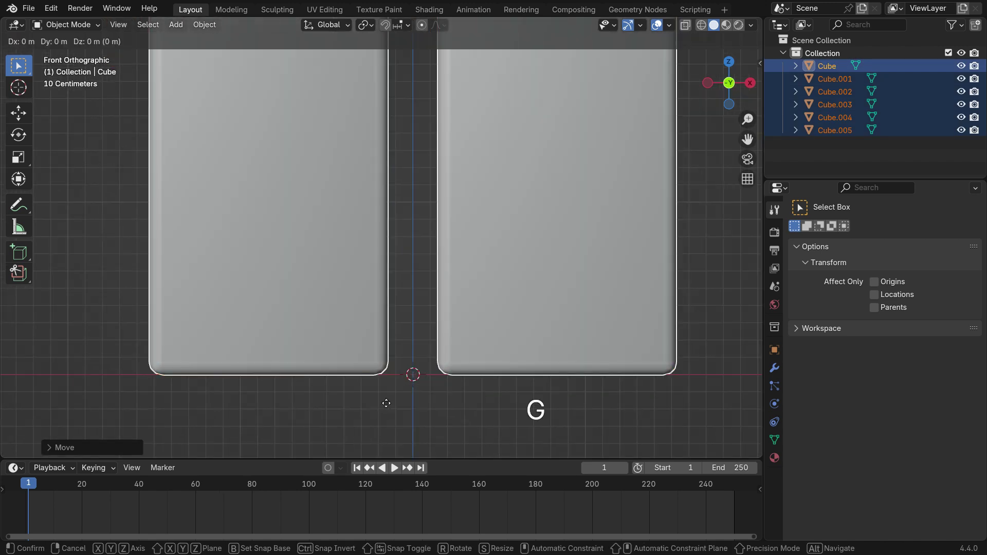
pyautogui.press('z')
pyautogui.click(392, 382)
pyautogui.scroll(-12, 384, 398)
pyautogui.click(458, 368)
# Add a UV sphere and move it out in front of the character's feet.
pyautogui.scroll(4, 401, 375)
pyautogui.moveTo(398, 302); pyautogui.dragTo(409, 312, button='middle')
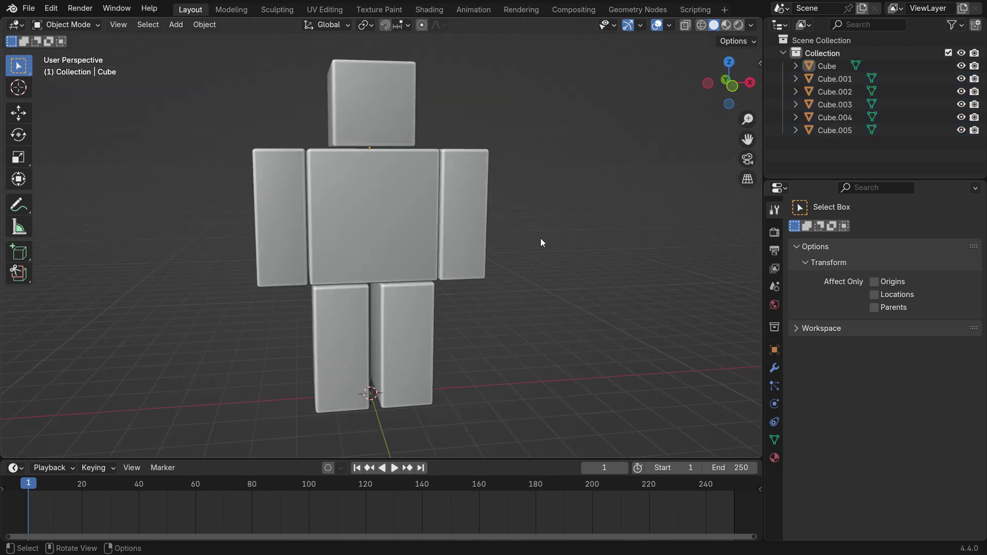
pyautogui.hotkey('shift', 'a')
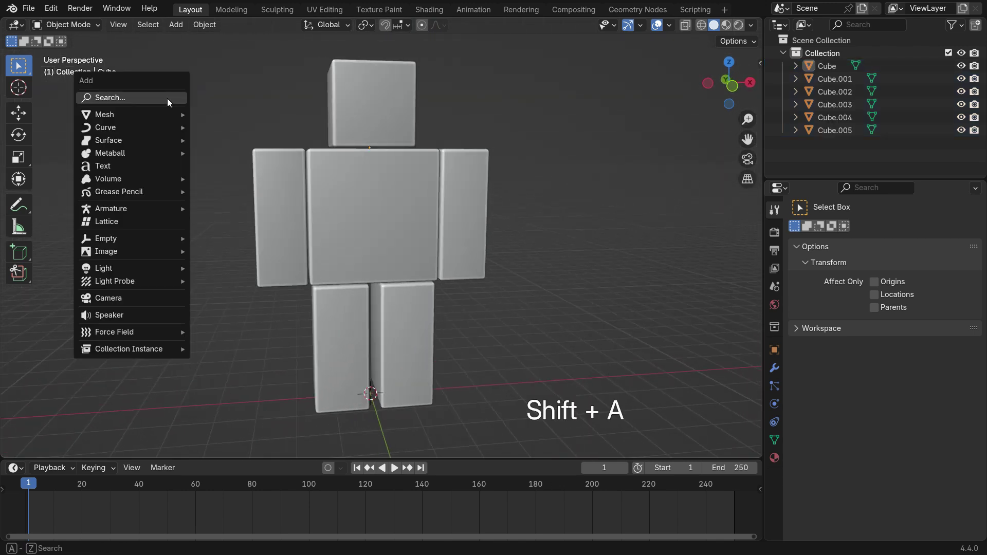
pyautogui.moveTo(161, 115)
pyautogui.click(248, 153)
pyautogui.scroll(-4, 329, 191)
pyautogui.moveTo(345, 255); pyautogui.dragTo(398, 272, button='middle')
pyautogui.click(446, 295)
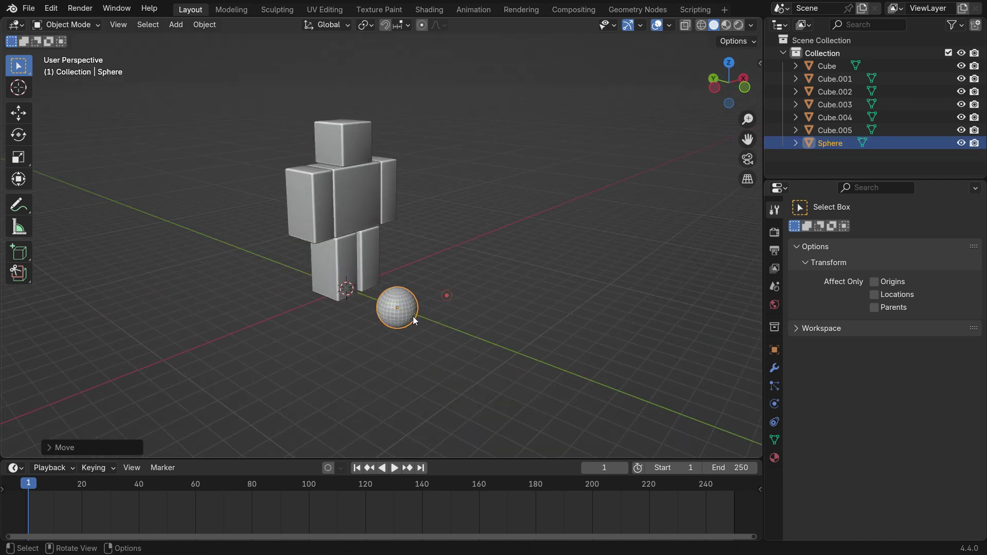
# Rotate the sphere 90° about the X axis.
pyautogui.scroll(4, 414, 318)
pyautogui.press('r')
pyautogui.press('x')
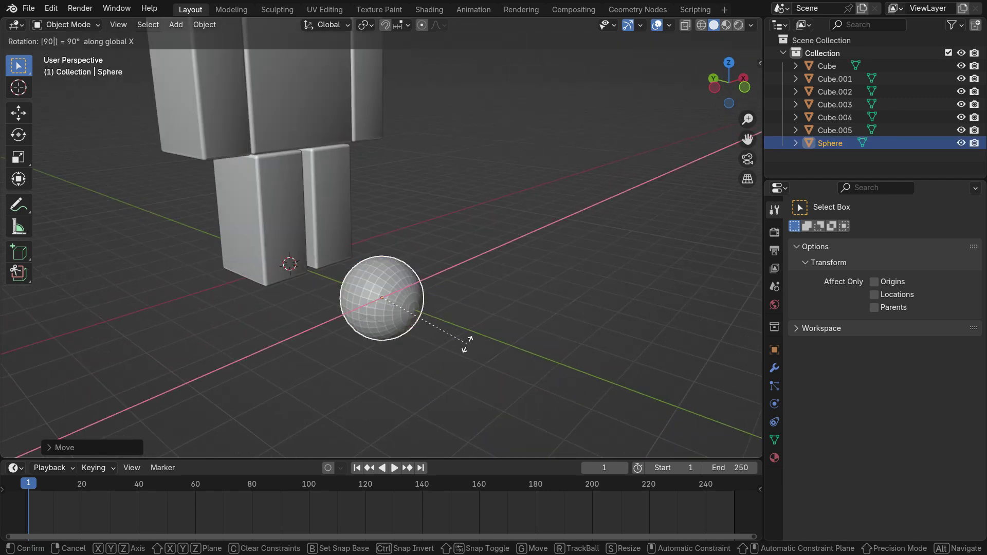
pyautogui.click(467, 344)
pyautogui.scroll(-4, 447, 368)
# Add a Mirror modifier on the X axis to the sphere, using the head cube as the mirror object.
pyautogui.click(774, 368)
pyautogui.click(855, 231)
pyautogui.click(757, 254)
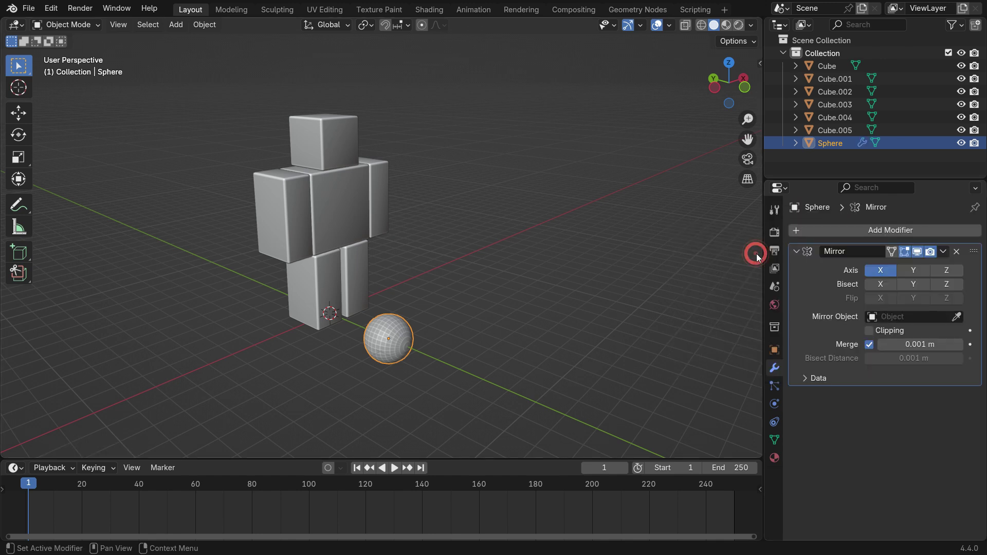
pyautogui.click(957, 316)
pyautogui.click(349, 128)
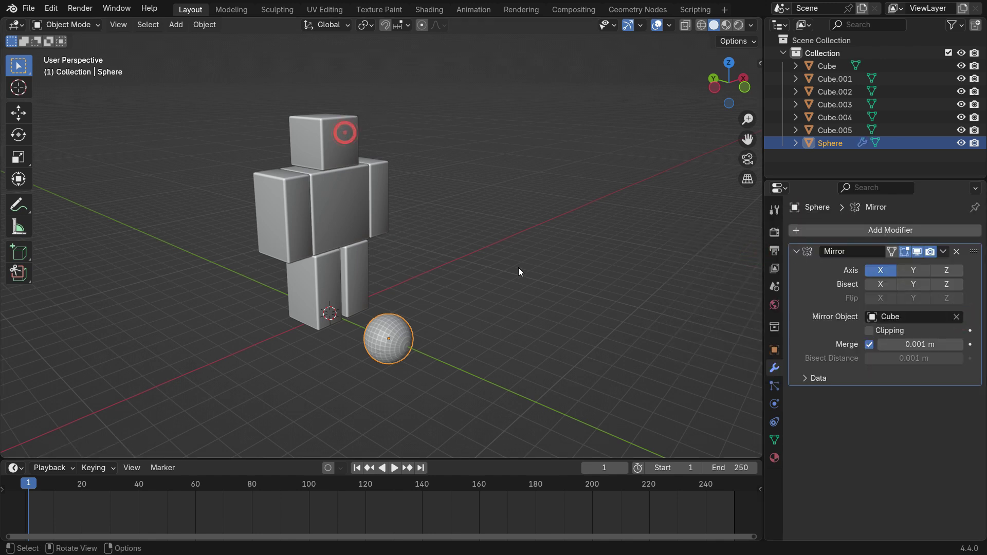
# Move the mirrored spheres up to head height in front view and scale them down towards eye size.
pyautogui.press('KP_1')
pyautogui.press('g')
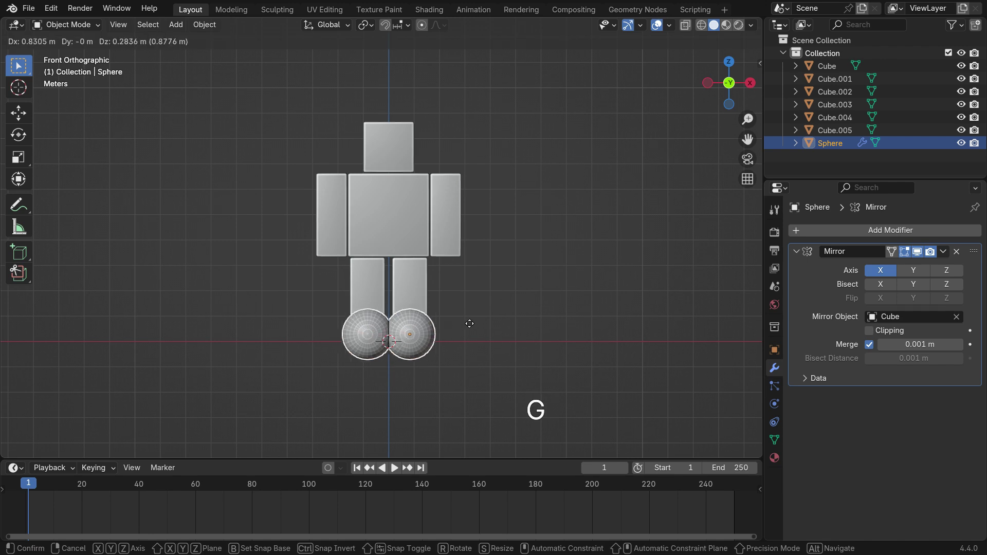
pyautogui.click(476, 131)
pyautogui.scroll(4, 598, 337)
pyautogui.press('s')
pyautogui.click(500, 257)
pyautogui.scroll(3, 619, 400)
pyautogui.press('s')
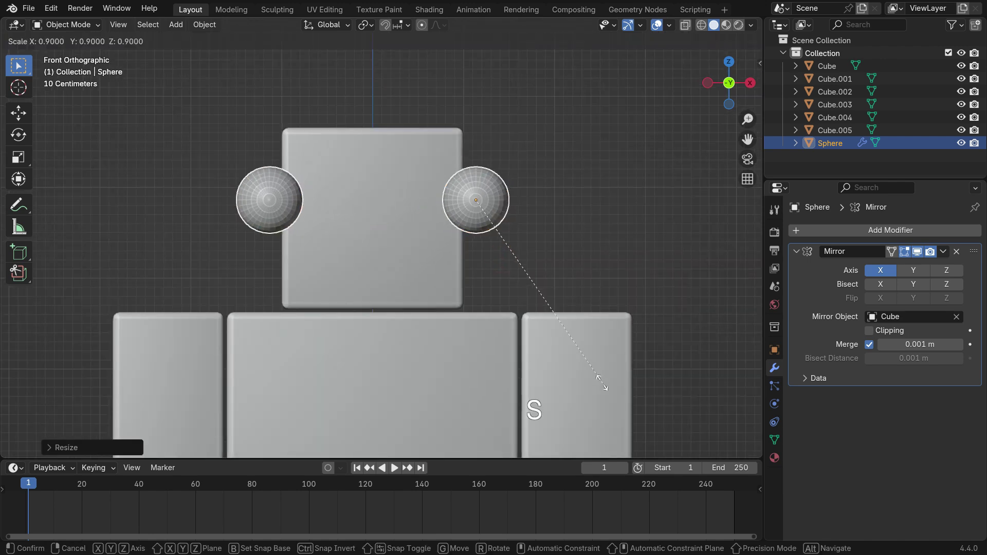
pyautogui.click(563, 326)
# Position the two spheres as eyes on the upper half of the face and shrink them slightly.
pyautogui.press('g')
pyautogui.click(529, 302)
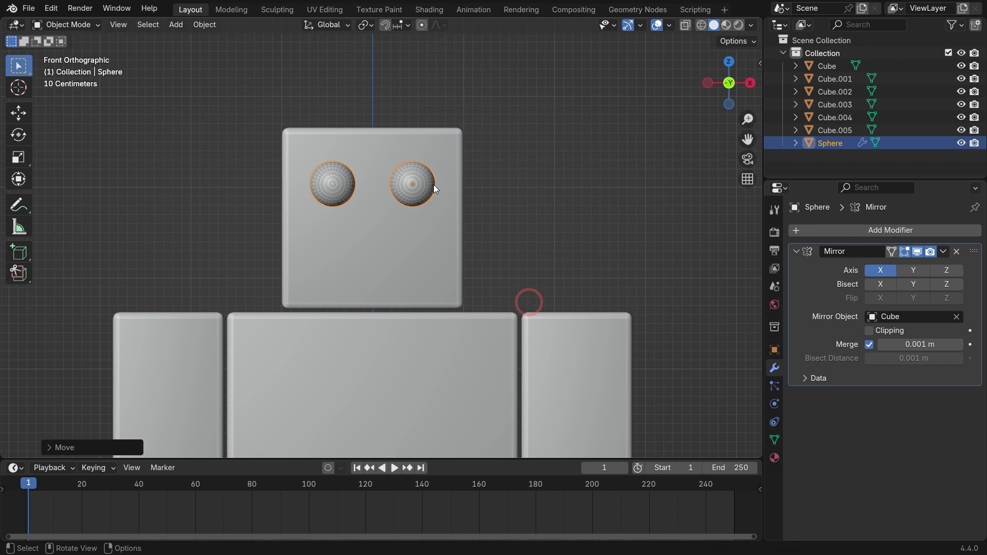
pyautogui.scroll(1, 433, 184)
pyautogui.press('s')
pyautogui.click(479, 281)
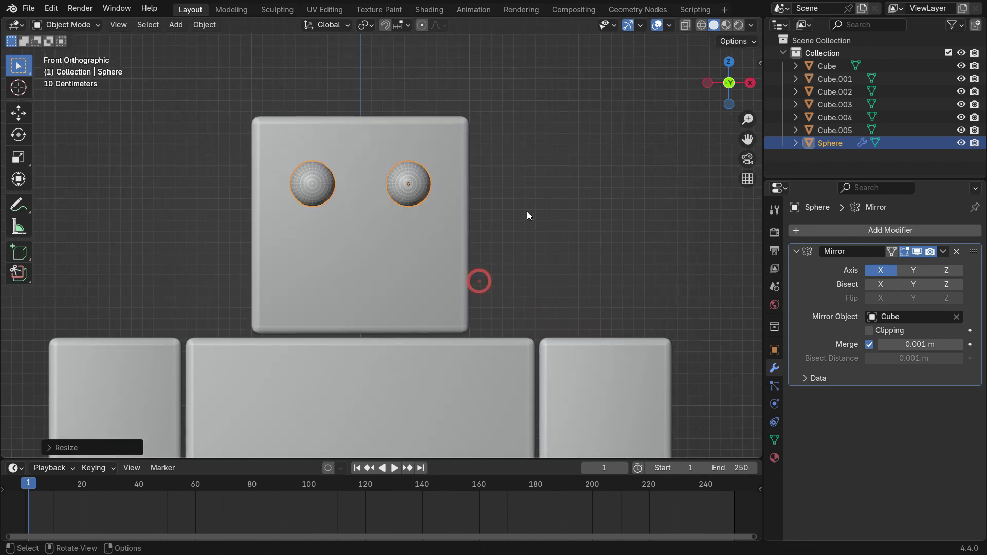
# Move the eyes along Y until they sit partly embedded in the front face of the head.
pyautogui.moveTo(401, 270); pyautogui.dragTo(461, 291, button='middle')
pyautogui.press('g')
pyautogui.press('y')
pyautogui.click(292, 277)
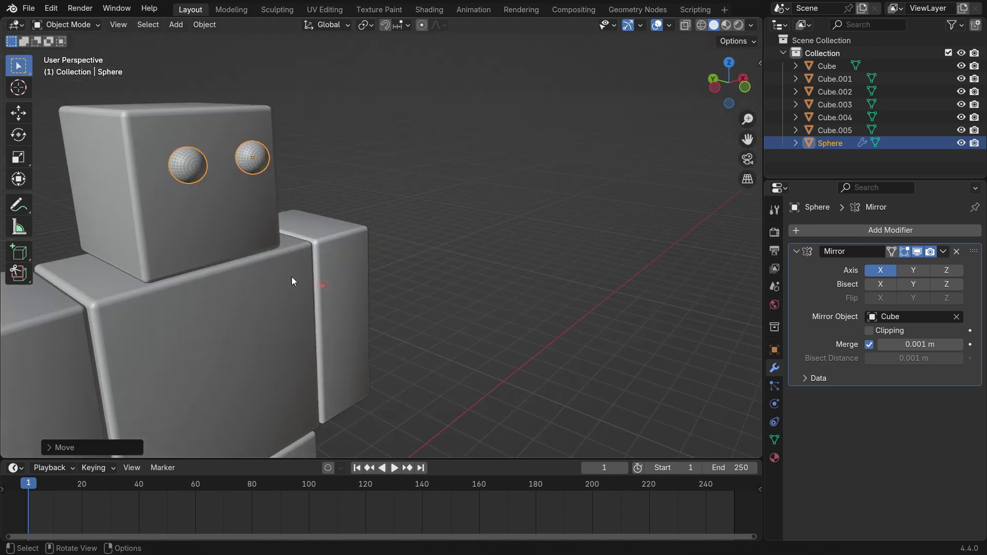
pyautogui.scroll(3, 243, 202)
pyautogui.moveTo(244, 201); pyautogui.dragTo(438, 184, button='middle')
pyautogui.press('g')
pyautogui.press('y')
pyautogui.click(283, 265)
pyautogui.scroll(-2, 411, 212)
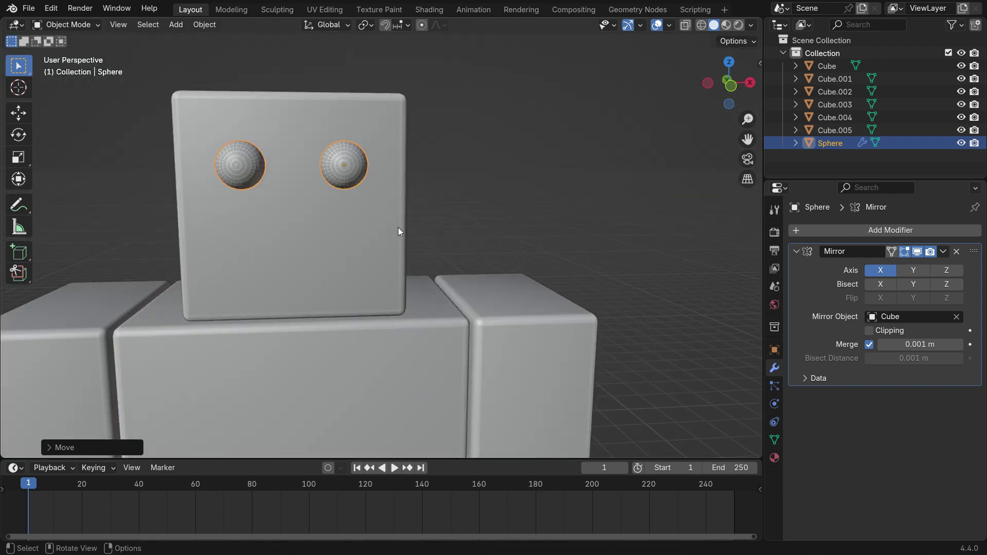
# Apply the eyes' Mirror modifier and separate the mesh by loose parts into two eye objects.
pyautogui.click(942, 251)
pyautogui.click(921, 266)
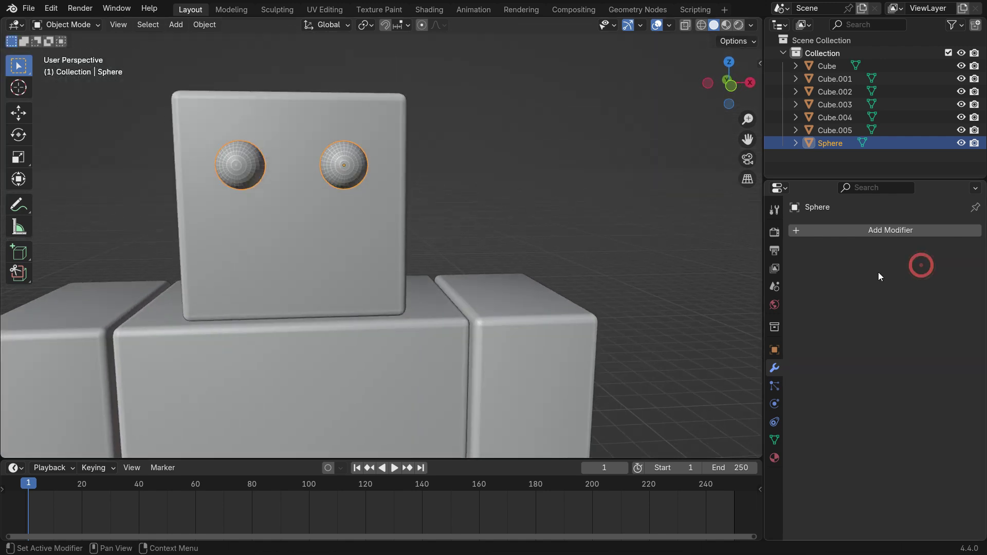
pyautogui.press('Tab')
pyautogui.press('p')
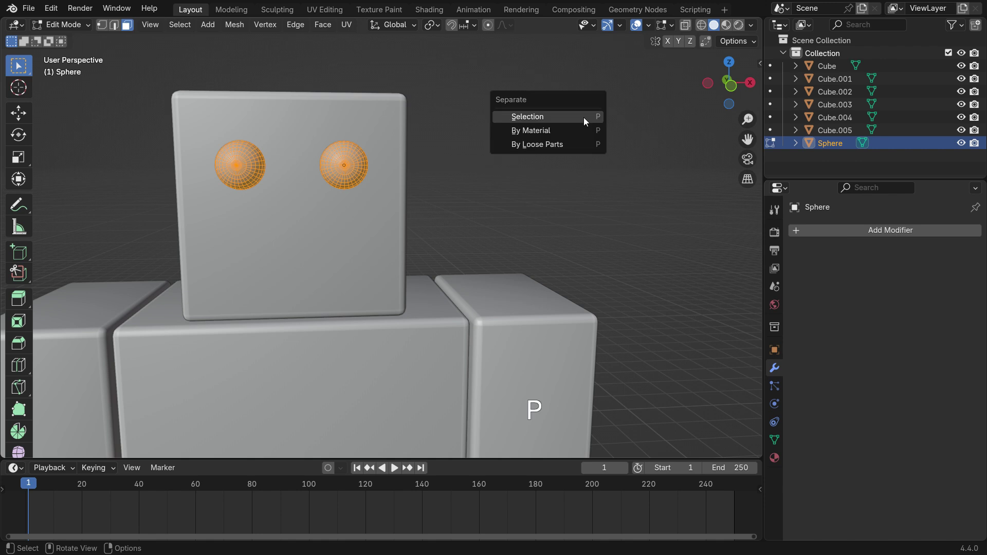
pyautogui.click(560, 142)
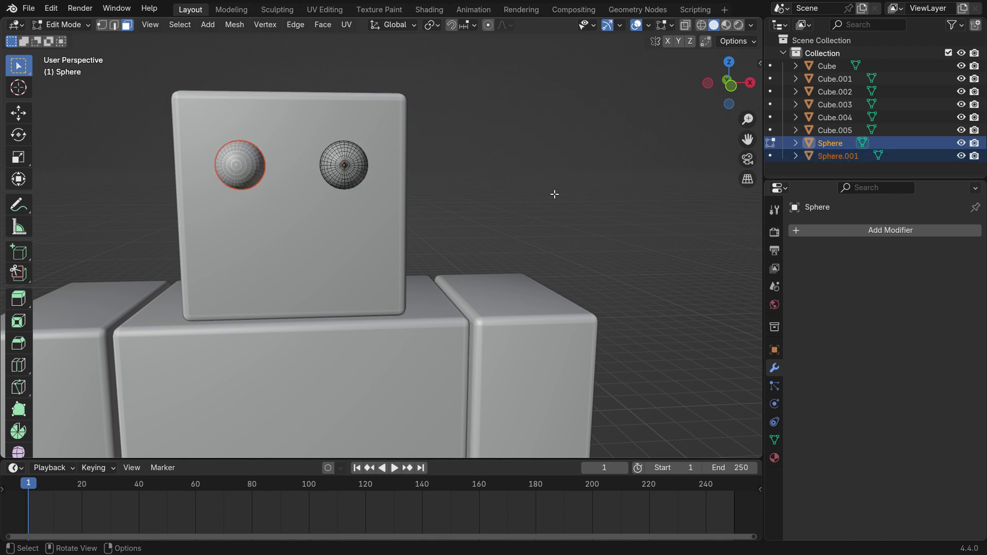
pyautogui.press('Tab')
# Set the origin of the newly separated eye to its own geometry.
pyautogui.click(252, 164)
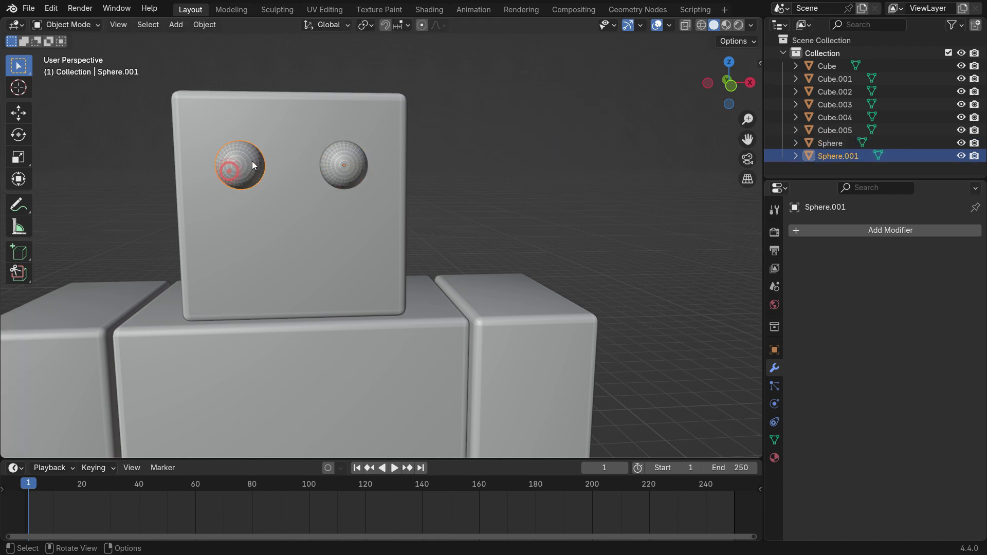
pyautogui.rightClick(578, 115)
pyautogui.moveTo(551, 170)
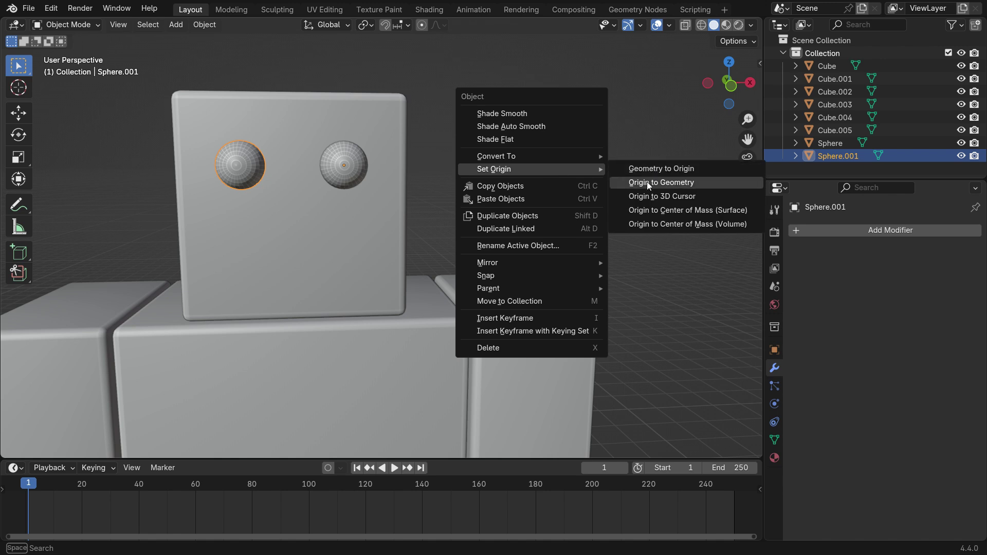
pyautogui.click(647, 181)
# Select both eyes, shade them smooth and deselect them.
pyautogui.moveTo(257, 171); pyautogui.dragTo(340, 162, button='middle')
pyautogui.keyDown('shift'); pyautogui.click(340, 162); pyautogui.keyUp('shift')
pyautogui.rightClick(542, 95)
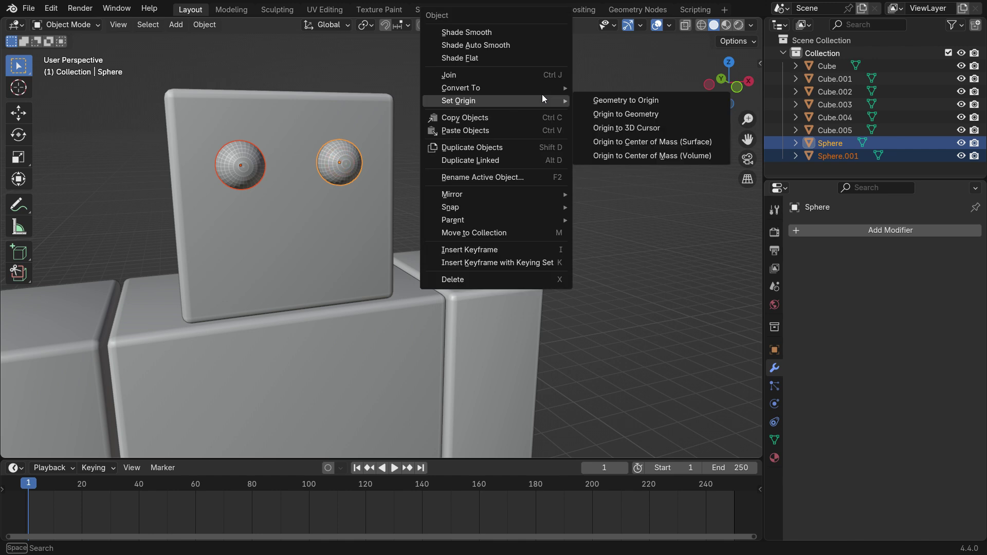
pyautogui.click(482, 30)
pyautogui.click(470, 192)
pyautogui.moveTo(470, 192)
pyautogui.mouseDown(button='middle')
pyautogui.moveTo(392, 192)
pyautogui.moveTo(407, 162)
pyautogui.moveTo(458, 187)
pyautogui.mouseUp(button='middle')
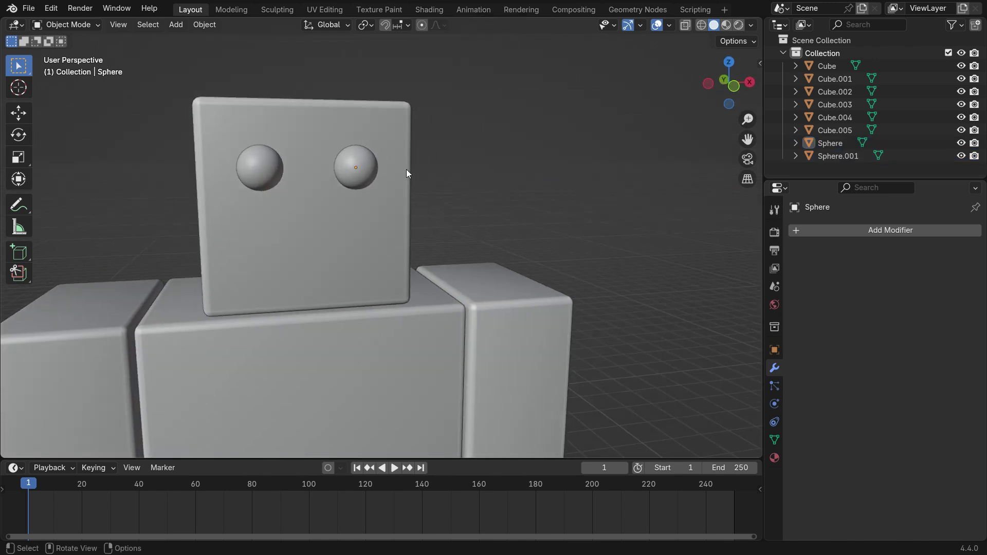
# Add a mesh plane and move it out in front of the character's feet.
pyautogui.scroll(-7, 406, 169)
pyautogui.hotkey('shift', 'a')
pyautogui.moveTo(250, 181)
pyautogui.click(311, 183)
pyautogui.moveTo(325, 276); pyautogui.dragTo(394, 328, button='middle')
pyautogui.press('g')
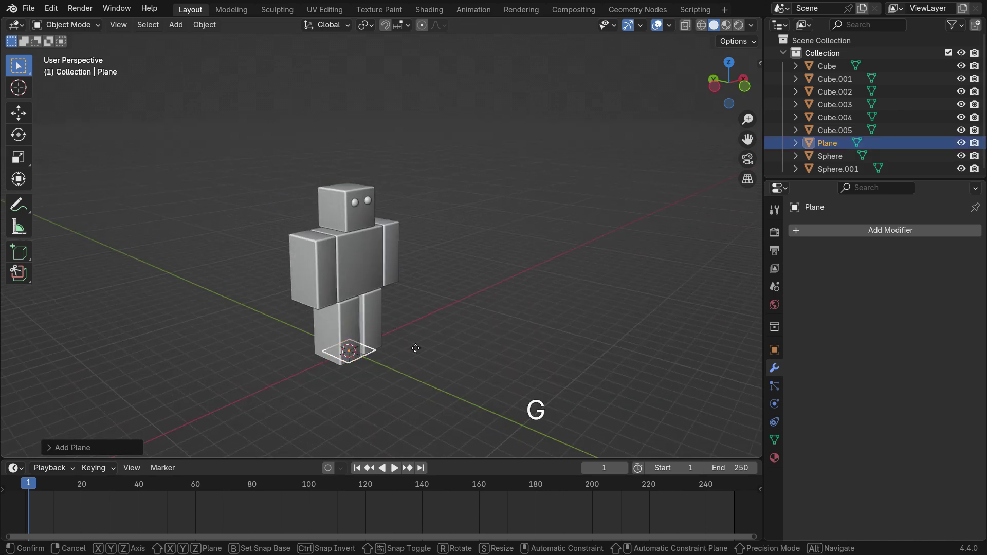
pyautogui.click(460, 360)
# Rotate the plane 90° about X and raise it along Z to mouth height on the head.
pyautogui.scroll(2, 455, 370)
pyautogui.write('rx90')
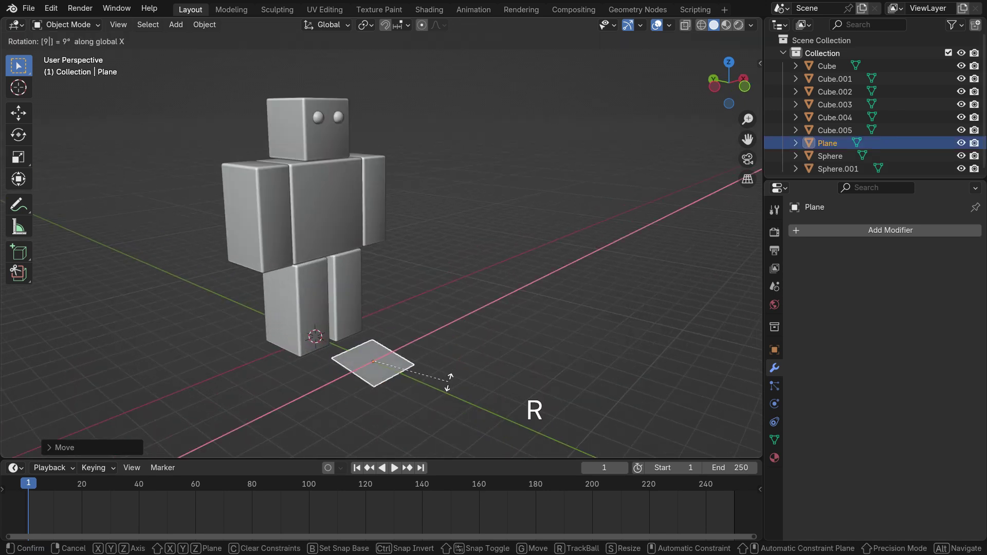
pyautogui.press('Return')
pyautogui.press('KP_1')
pyautogui.press('g')
pyautogui.press('z')
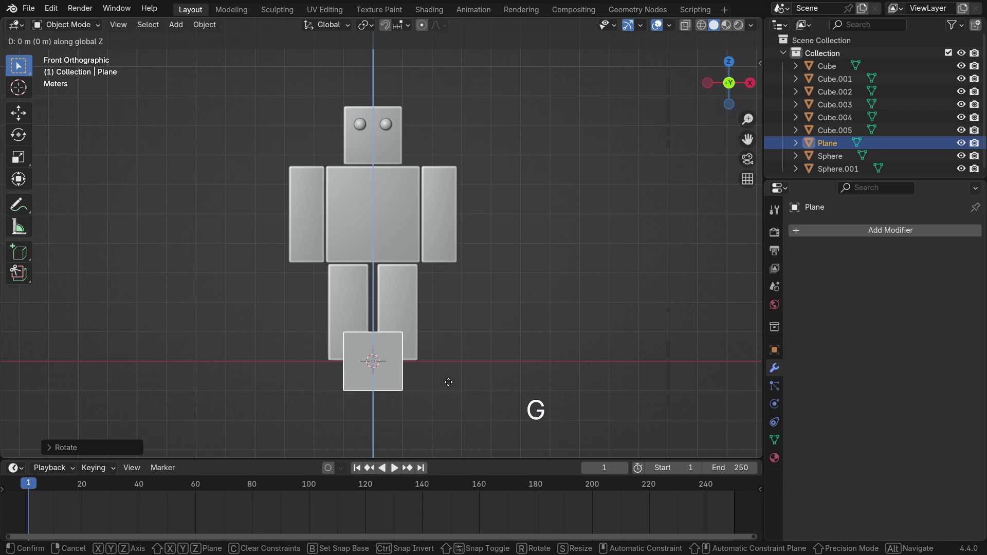
pyautogui.click(408, 169)
# Scale the plane to about 0.07 along Z and 0.6 along X as a mouth strip, and apply its rotation and scale.
pyautogui.scroll(5, 381, 119)
pyautogui.press('s')
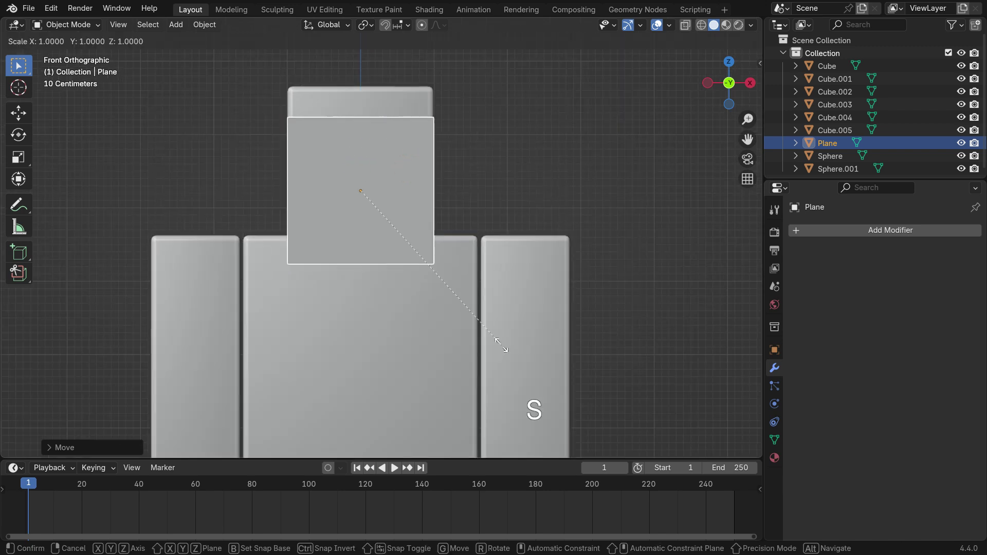
pyautogui.press('z')
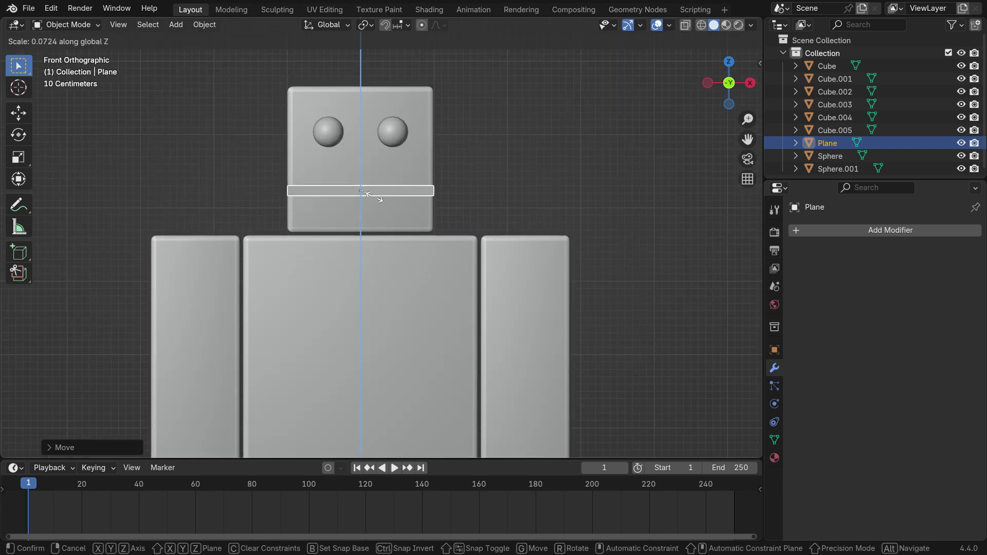
pyautogui.click(374, 197)
pyautogui.scroll(2, 479, 272)
pyautogui.press('s')
pyautogui.press('x')
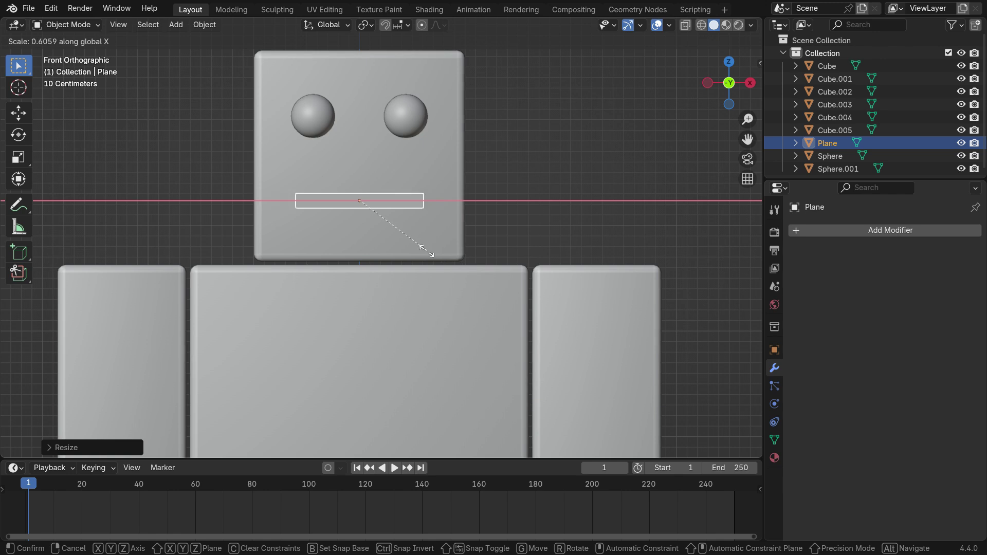
pyautogui.click(424, 256)
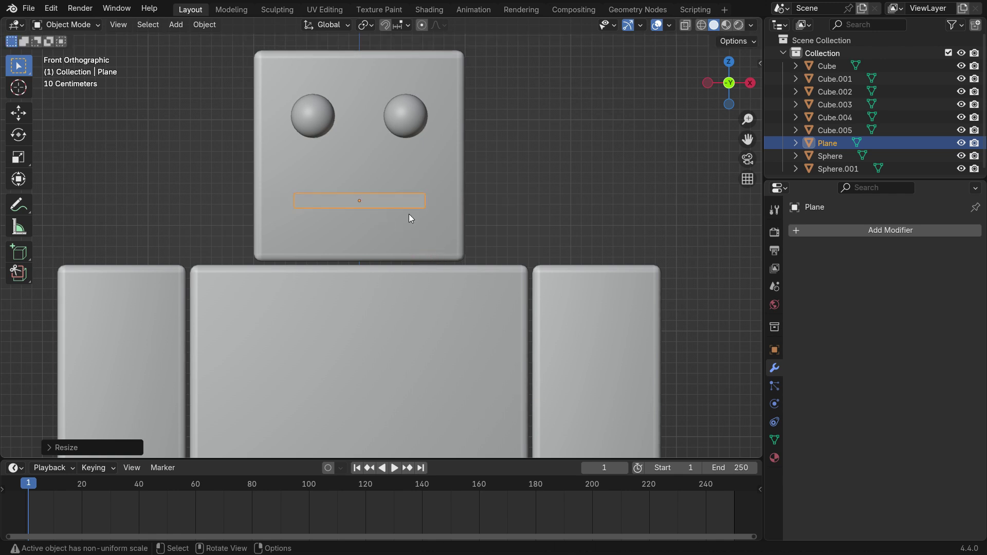
pyautogui.hotkey('ctrl', 'a')
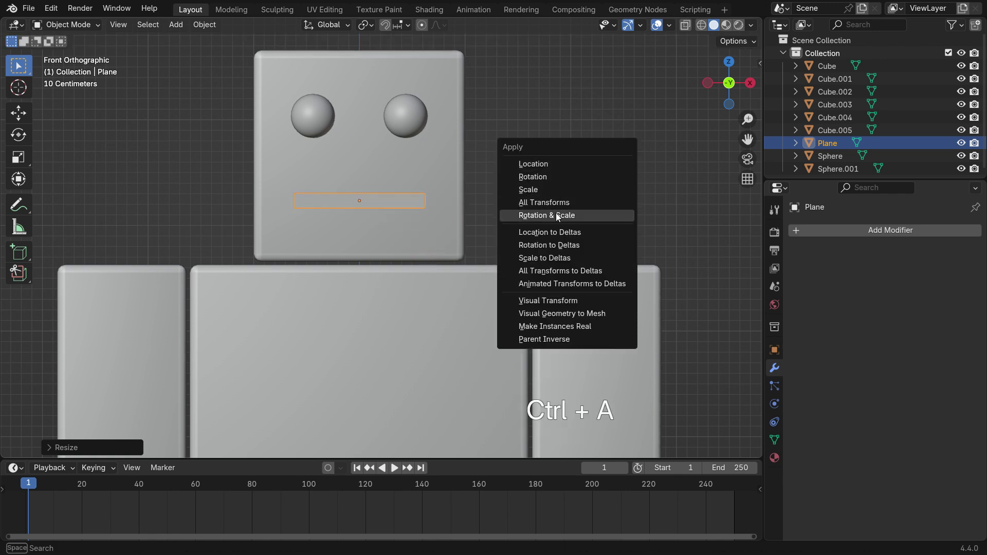
pyautogui.click(590, 215)
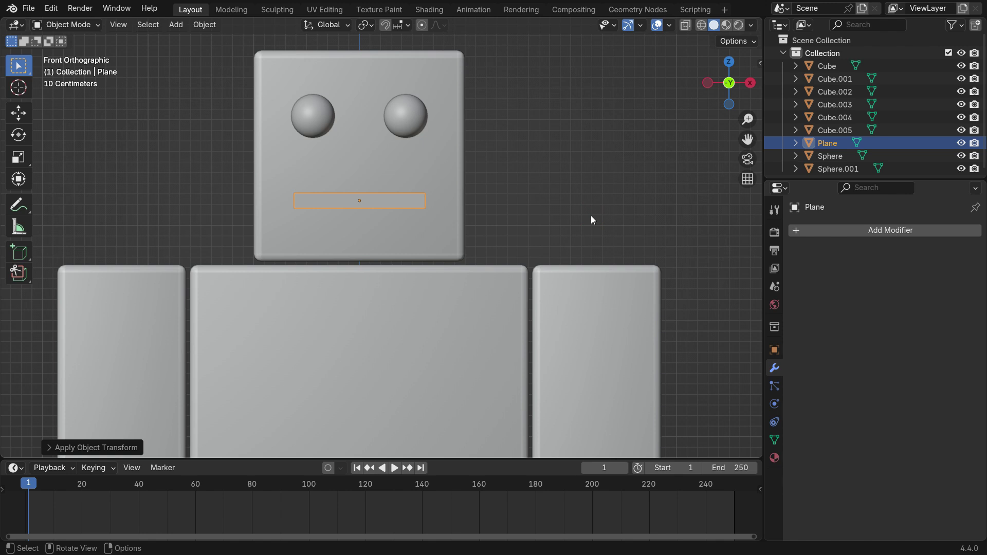
# Cut the mouth strip with a vertical centre loop in Edit Mode and delete the vertices of its negative-X half.
pyautogui.press('Tab')
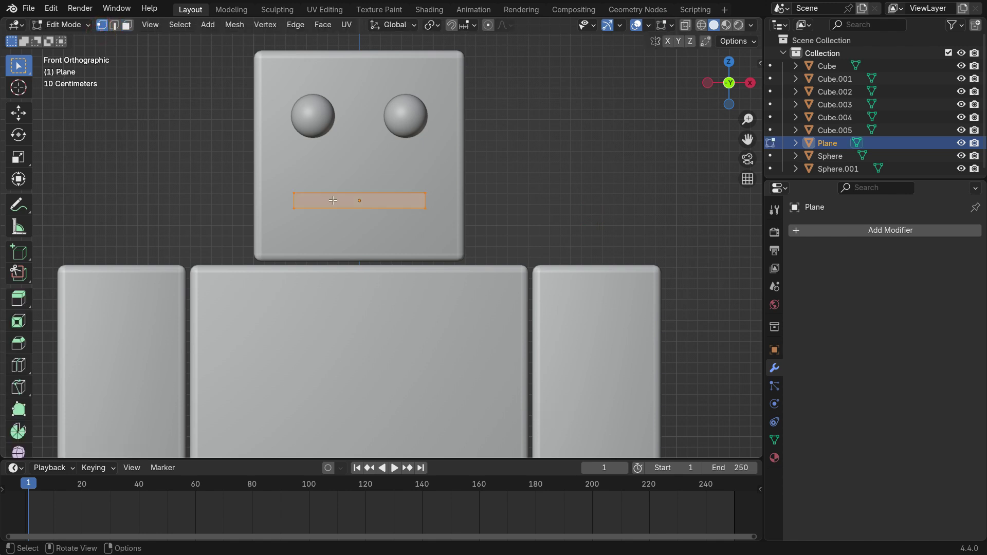
pyautogui.hotkey('ctrl', 'r')
pyautogui.click(364, 218)
pyautogui.click(364, 218)
pyautogui.moveTo(271, 174); pyautogui.dragTo(314, 218)
pyautogui.press('Delete')
pyautogui.click(569, 183)
# Add a Mirror modifier on the X axis with Clipping enabled to the half mouth strip.
pyautogui.click(853, 230)
pyautogui.write('mirr')
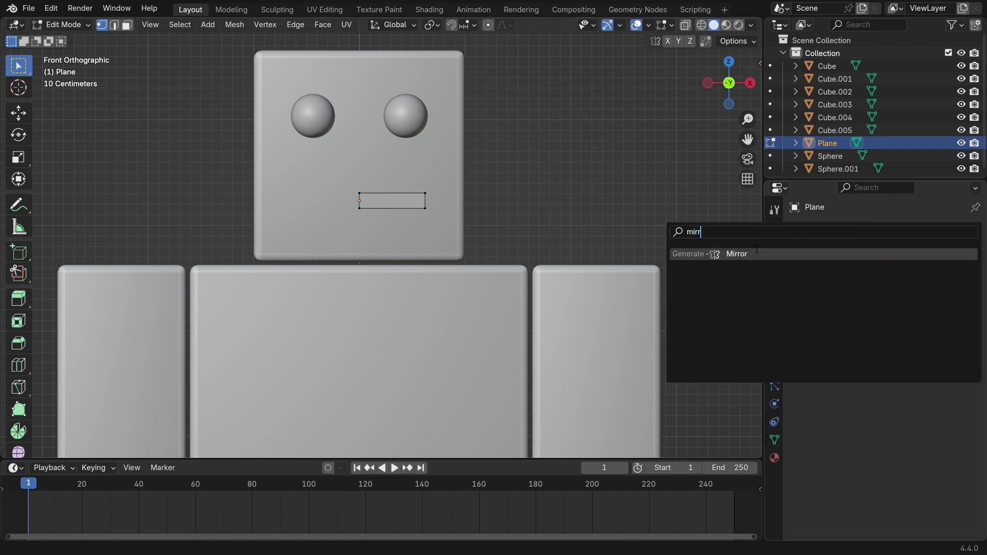
pyautogui.click(756, 250)
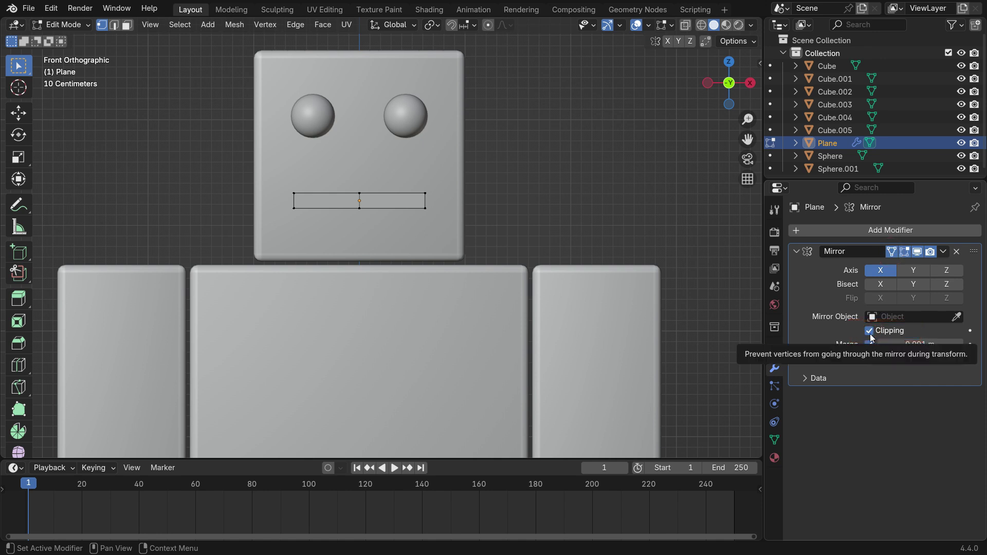
# Cut the half mouth strip with two evenly spaced vertical loops.
pyautogui.hotkey('ctrl', 'r')
pyautogui.click(387, 224)
pyautogui.rightClick(386, 224)
pyautogui.click(521, 200)
# Select the whole mouth strip and extrude it about 0.12 m forward to give it thickness.
pyautogui.moveTo(420, 232)
pyautogui.mouseDown(button='middle')
pyautogui.moveTo(454, 257)
pyautogui.moveTo(410, 246)
pyautogui.mouseUp(button='middle')
pyautogui.moveTo(411, 214); pyautogui.dragTo(576, 298)
pyautogui.scroll(3, 575, 298)
pyautogui.press('e')
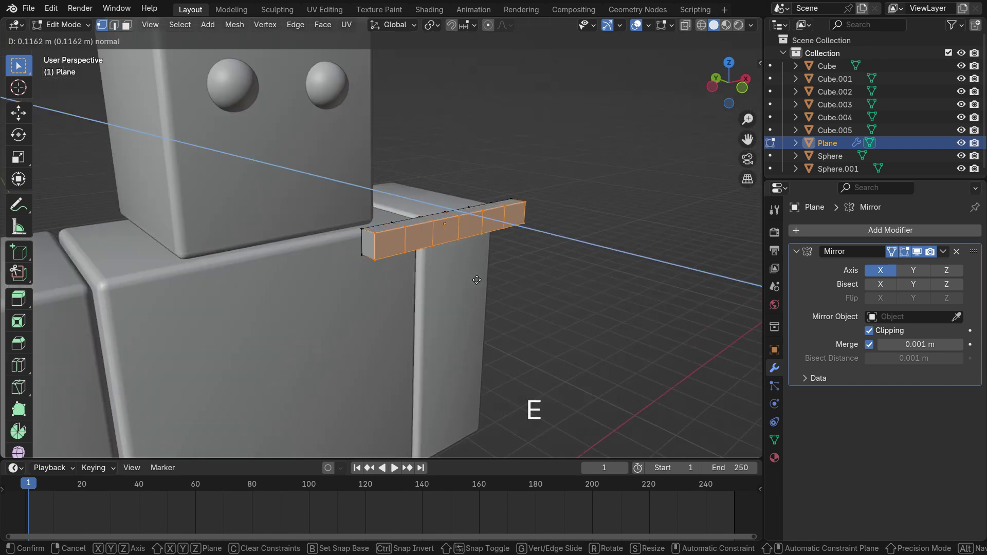
pyautogui.click(475, 279)
pyautogui.moveTo(482, 269)
pyautogui.mouseDown(button='middle')
pyautogui.moveTo(453, 262)
pyautogui.moveTo(488, 268)
pyautogui.mouseUp(button='middle')
# Add a Subdivision Surface modifier with viewport level 2 to the mouth and shade it smooth in Object Mode.
pyautogui.click(836, 230)
pyautogui.click(837, 227)
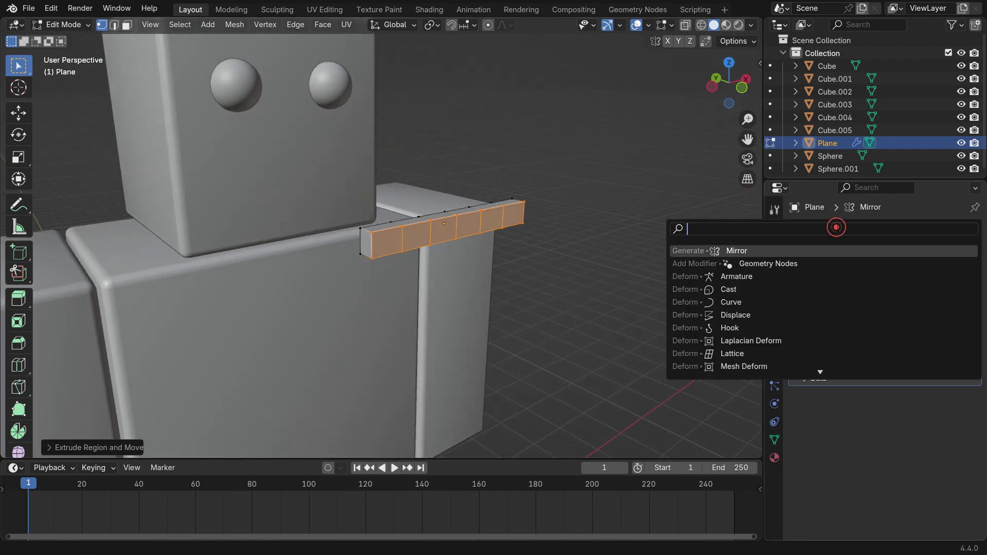
pyautogui.write('sub')
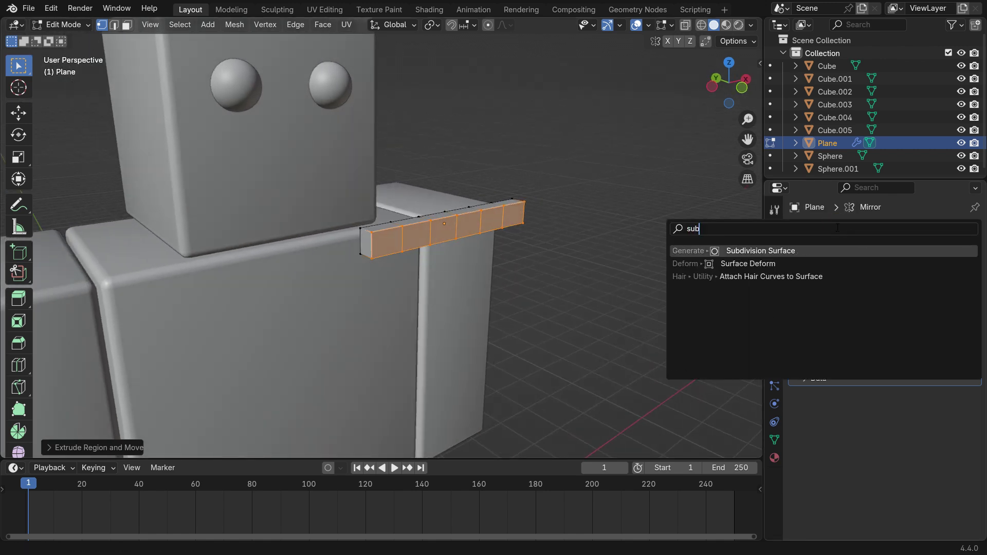
pyautogui.click(821, 251)
pyautogui.click(956, 430)
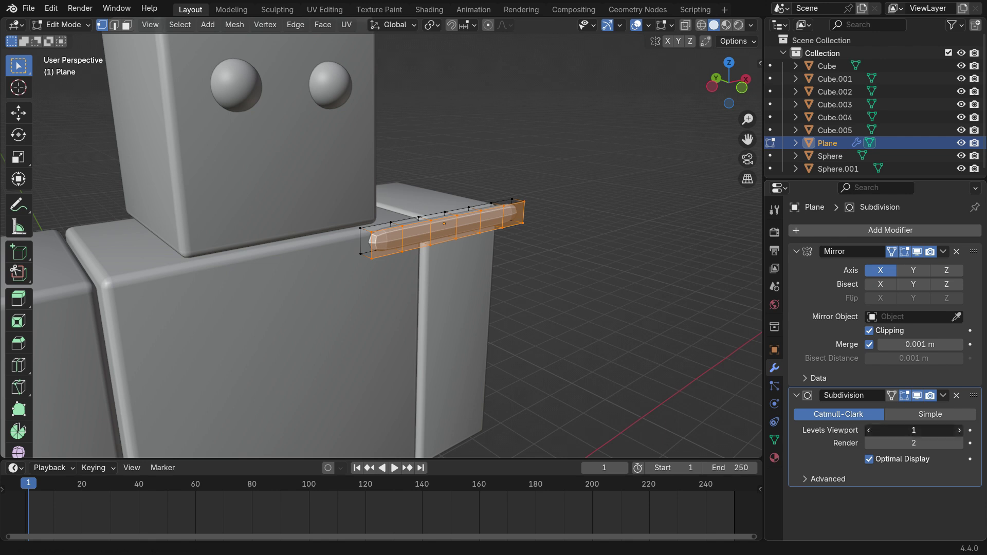
pyautogui.moveTo(566, 275); pyautogui.dragTo(518, 270, button='middle')
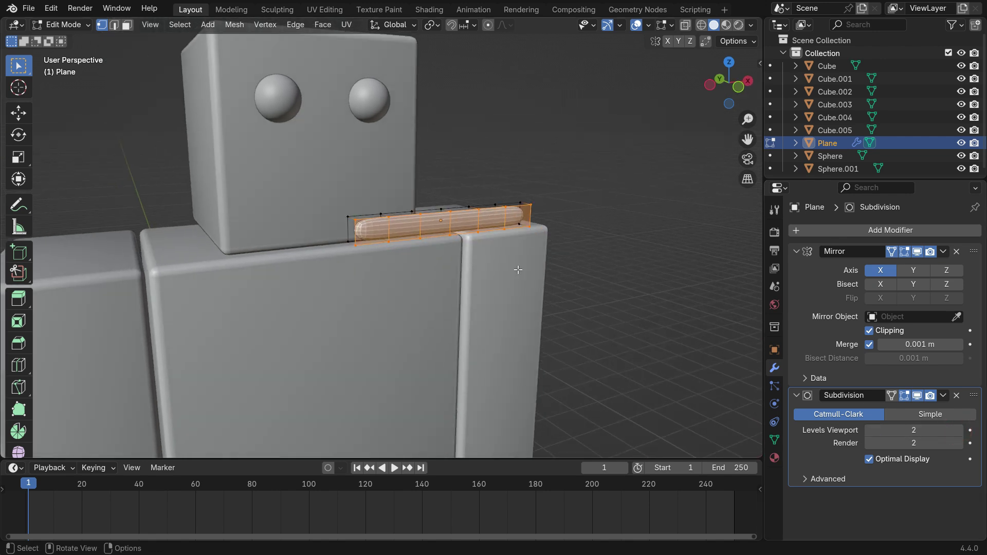
pyautogui.press('Tab')
pyautogui.rightClick(478, 222)
pyautogui.click(477, 221)
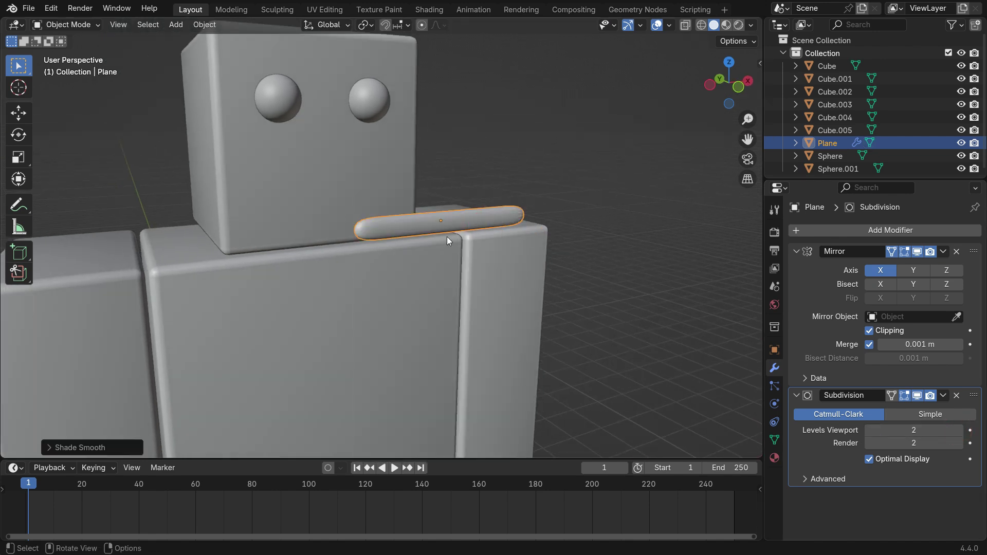
# Move the mouth back along Y until it sits against the front face of the head.
pyautogui.moveTo(447, 236); pyautogui.dragTo(472, 242, button='middle')
pyautogui.press('g')
pyautogui.press('y')
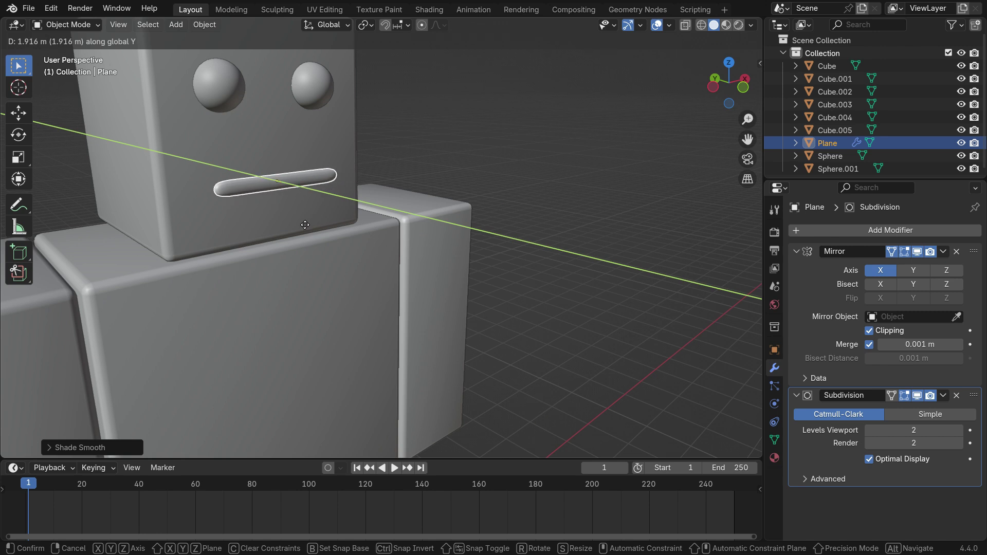
pyautogui.click(305, 224)
pyautogui.moveTo(220, 190); pyautogui.dragTo(268, 177, button='middle')
pyautogui.press('g')
pyautogui.press('y')
pyautogui.click(218, 233)
# From the front view, adjust the mouth's height along Z so it sits below the eyes.
pyautogui.scroll(-3, 355, 223)
pyautogui.moveTo(356, 223); pyautogui.dragTo(349, 216, button='middle')
pyautogui.press('KP_1')
pyautogui.scroll(2, 328, 161)
pyautogui.press('g')
pyautogui.press('z')
pyautogui.click(350, 101)
pyautogui.scroll(-2, 371, 234)
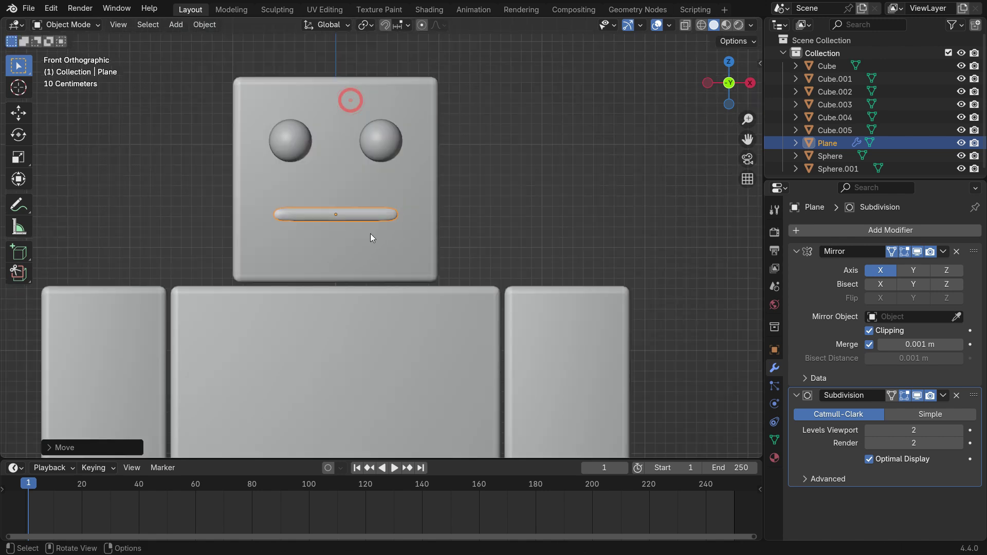
# Switch the viewport shading to Material Preview.
pyautogui.moveTo(371, 237); pyautogui.dragTo(436, 205, button='middle')
pyautogui.press('z')
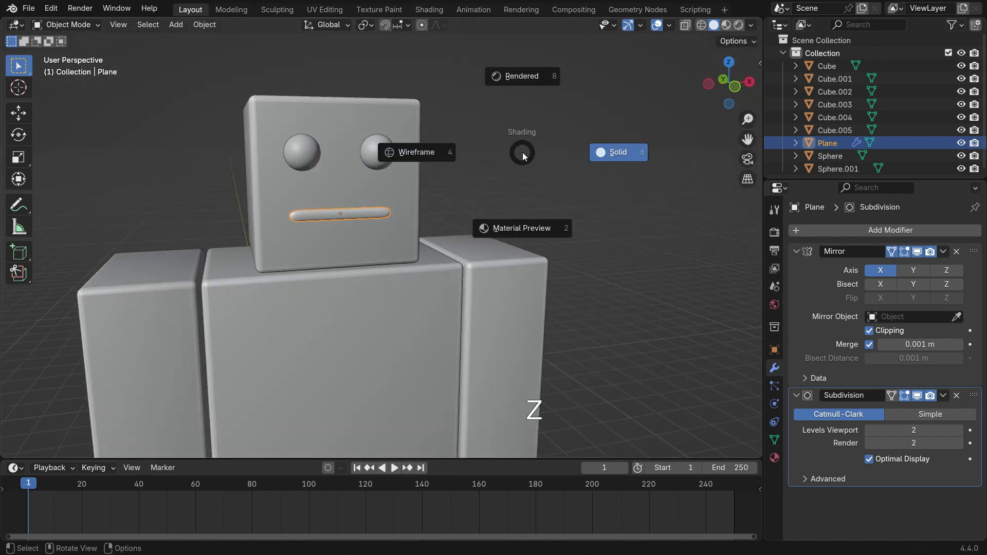
pyautogui.click(525, 227)
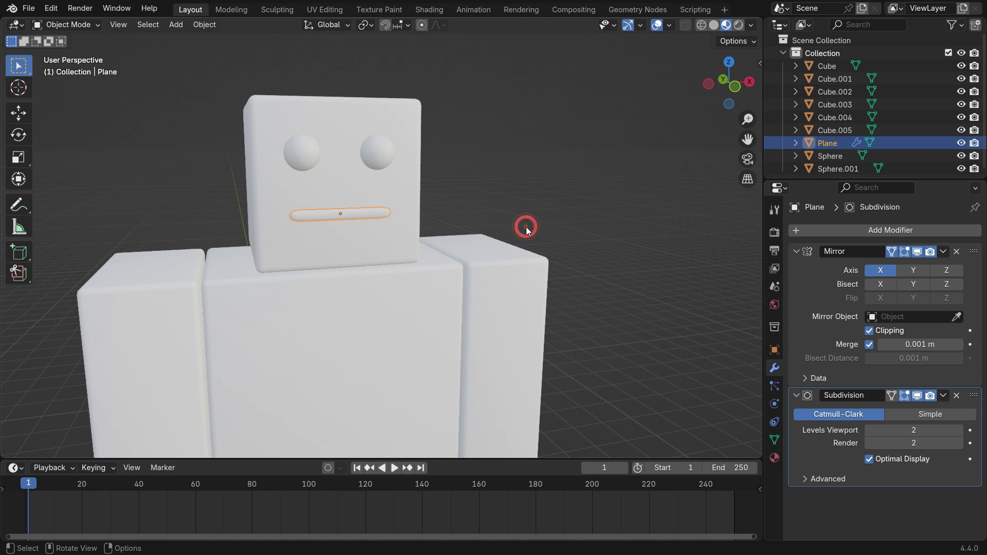
# Give the head a new material with yellow base color #E7BE00 and roughness 0.2.
pyautogui.click(409, 116)
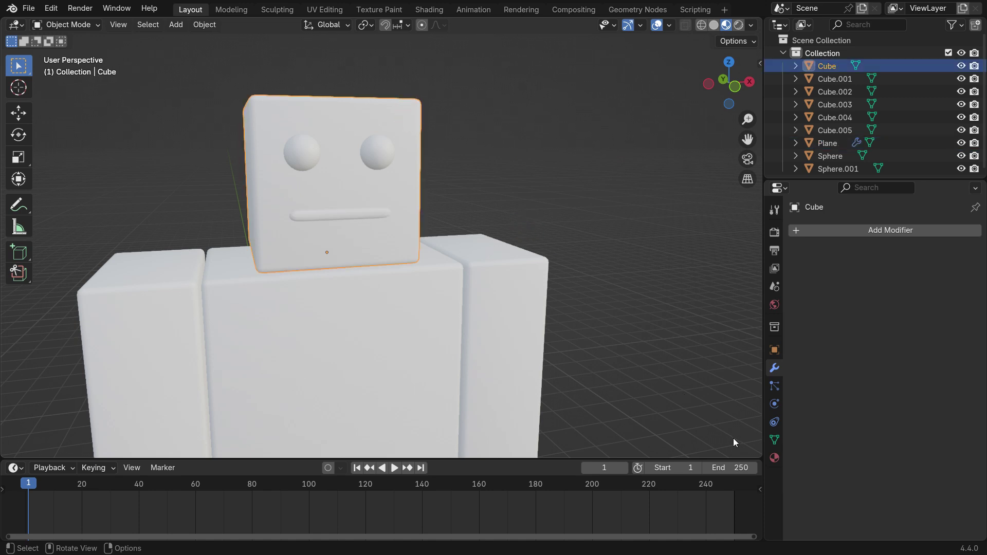
pyautogui.click(775, 458)
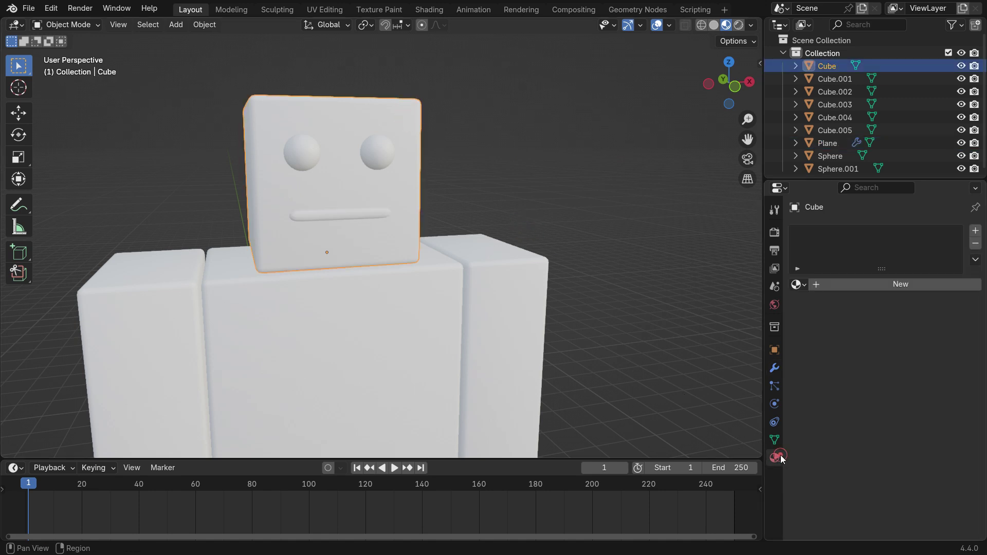
pyautogui.click(889, 285)
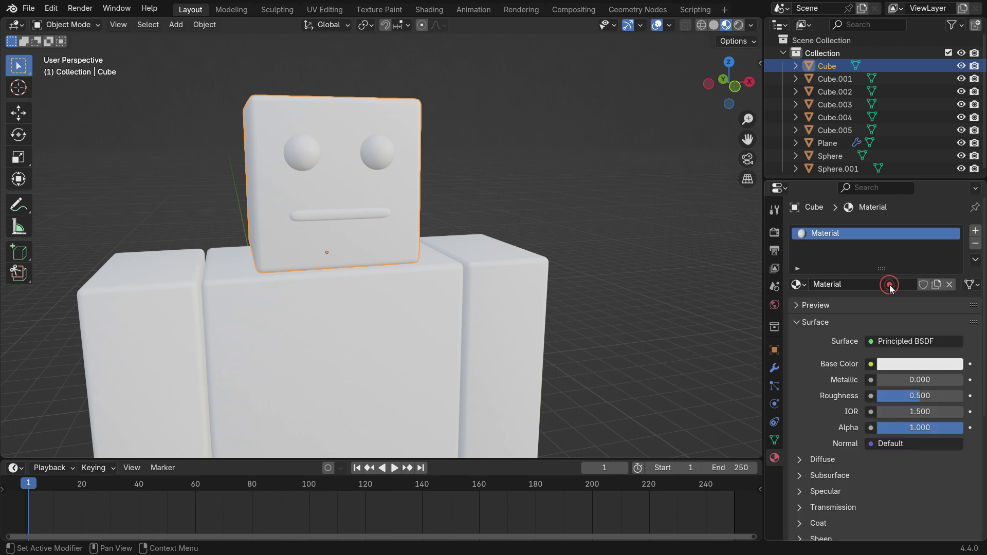
pyautogui.click(914, 364)
pyautogui.moveTo(890, 206); pyautogui.dragTo(851, 237)
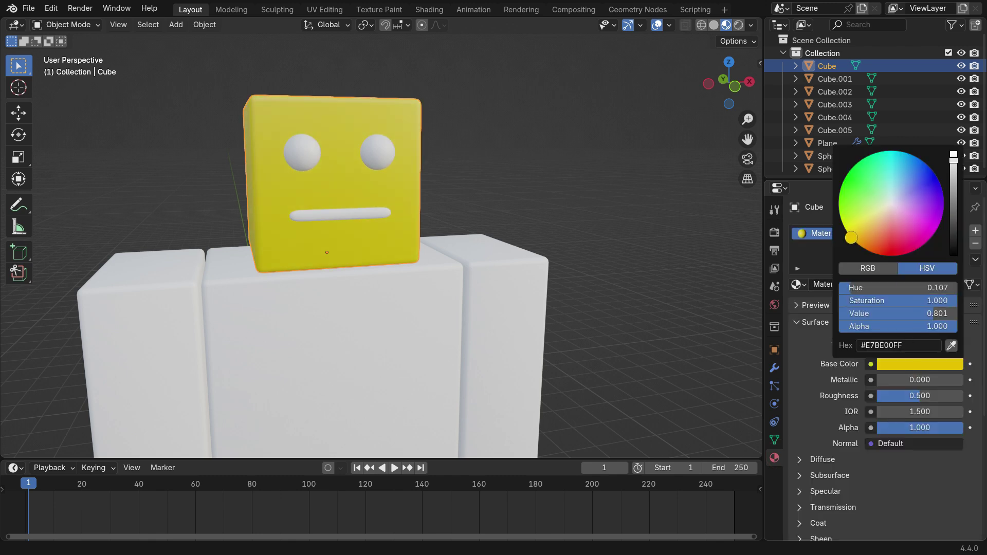
pyautogui.moveTo(919, 396)
pyautogui.mouseDown()
pyautogui.moveTo(875, 396)
pyautogui.moveTo(887, 396)
pyautogui.mouseUp()
pyautogui.click(897, 396)
pyautogui.write('.2')
pyautogui.press('Return')
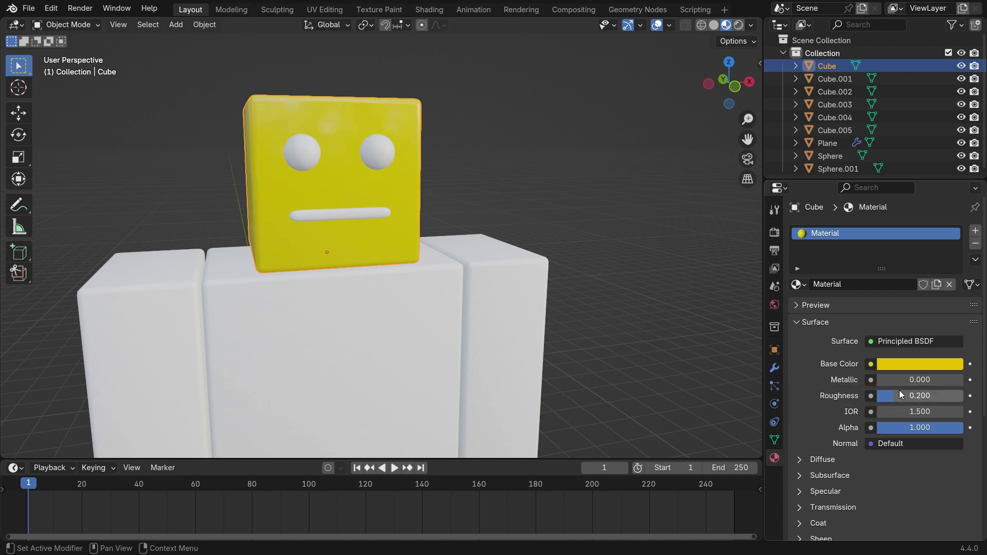
# Assign the head's existing yellow material to both arms.
pyautogui.moveTo(424, 188); pyautogui.dragTo(401, 255, button='middle')
pyautogui.scroll(-3, 440, 174)
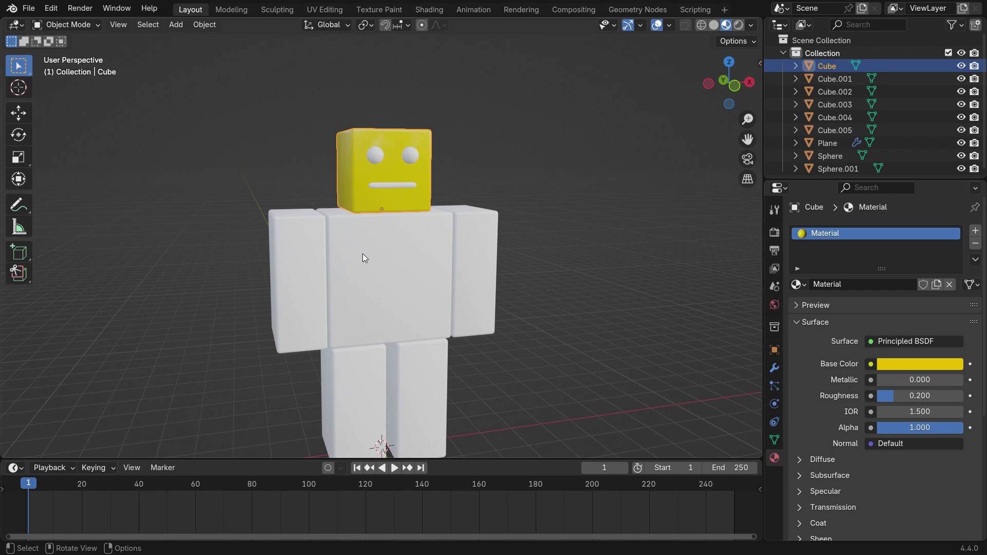
pyautogui.click(313, 234)
pyautogui.click(797, 284)
pyautogui.click(690, 304)
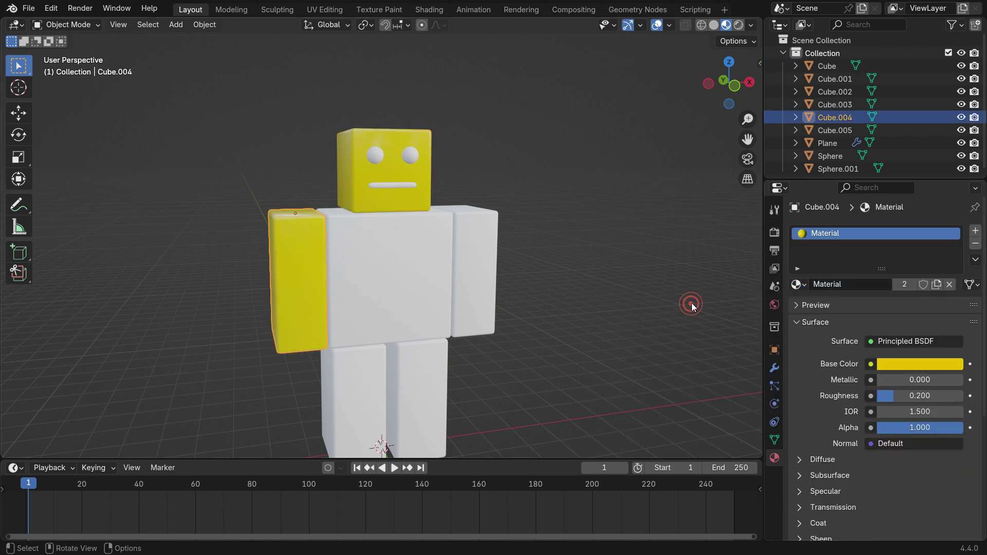
pyautogui.click(492, 226)
pyautogui.click(798, 284)
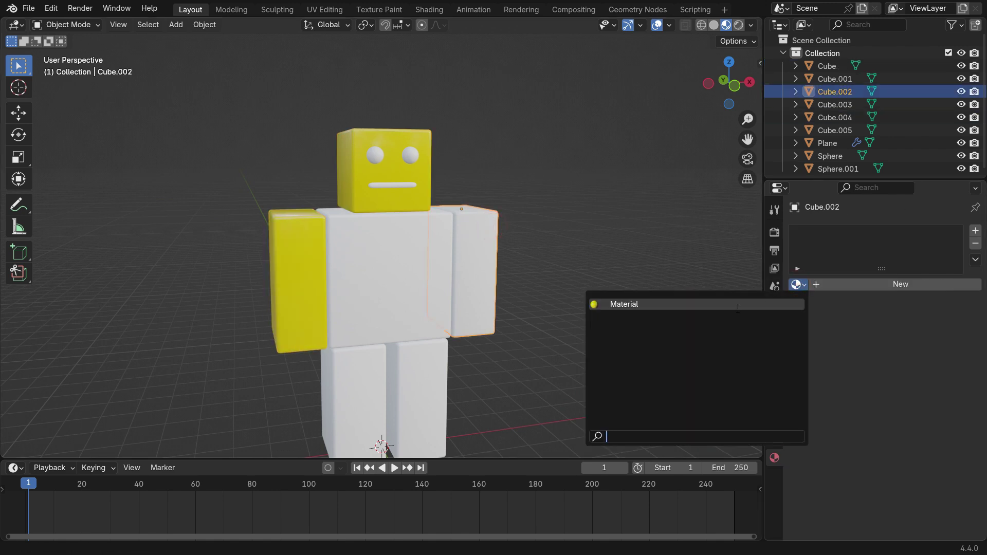
pyautogui.click(737, 304)
# Give the torso a new material with blue base color #000DE7 and roughness 0.2.
pyautogui.click(363, 239)
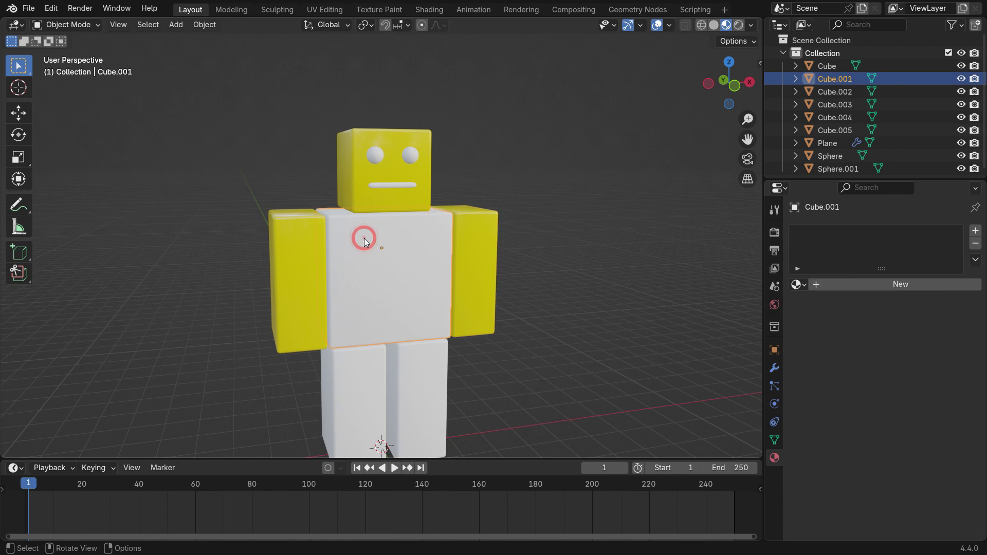
pyautogui.click(862, 286)
pyautogui.click(909, 363)
pyautogui.moveTo(891, 203); pyautogui.dragTo(937, 179)
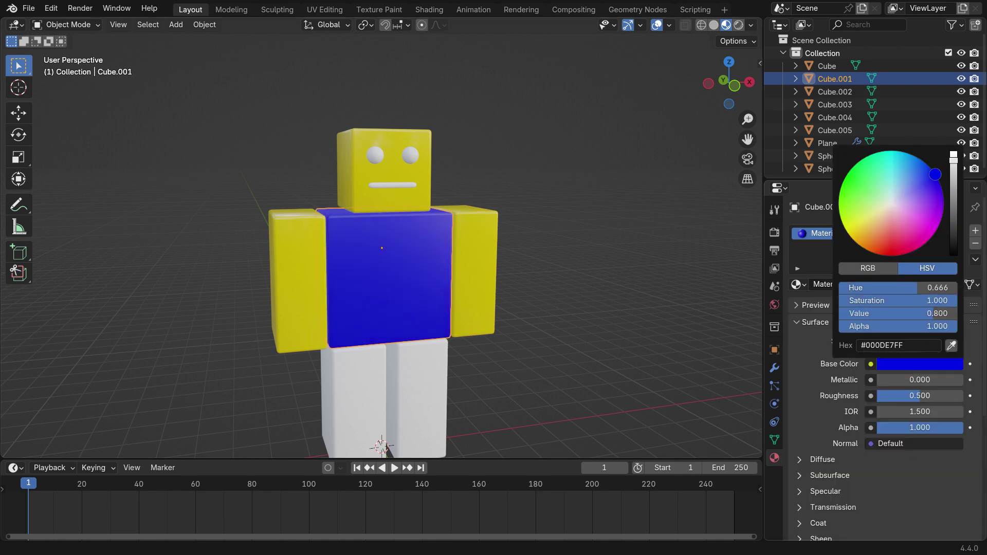
pyautogui.scroll(2, 387, 275)
pyautogui.click(917, 396)
pyautogui.write('0')
pyautogui.press('Return')
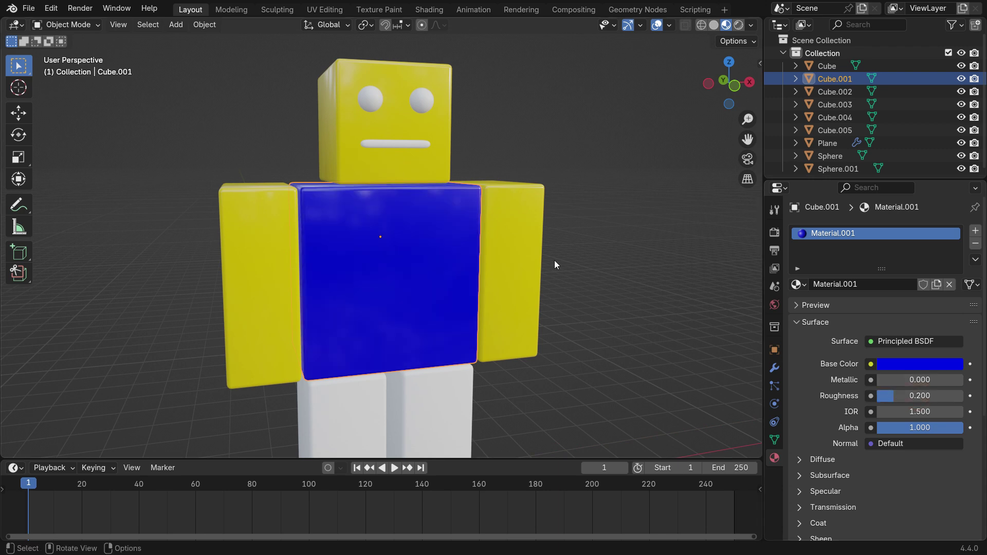
# Give the character's right leg on the negative-X side a new bright green material with roughness 0.2.
pyautogui.scroll(-3, 486, 229)
pyautogui.click(397, 338)
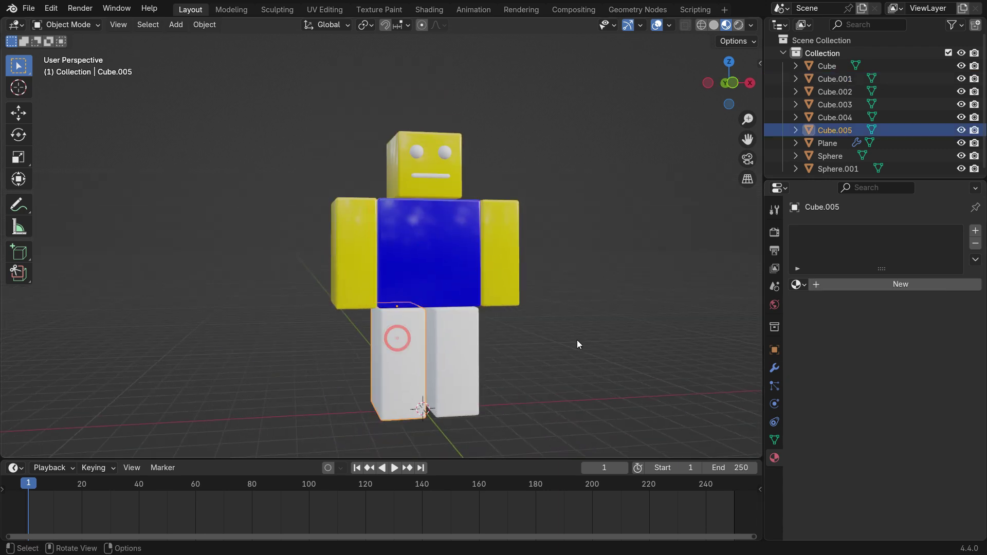
pyautogui.click(893, 282)
pyautogui.click(900, 364)
pyautogui.moveTo(891, 204); pyautogui.dragTo(854, 172)
pyautogui.click(916, 397)
pyautogui.write('0.2')
pyautogui.press('Return')
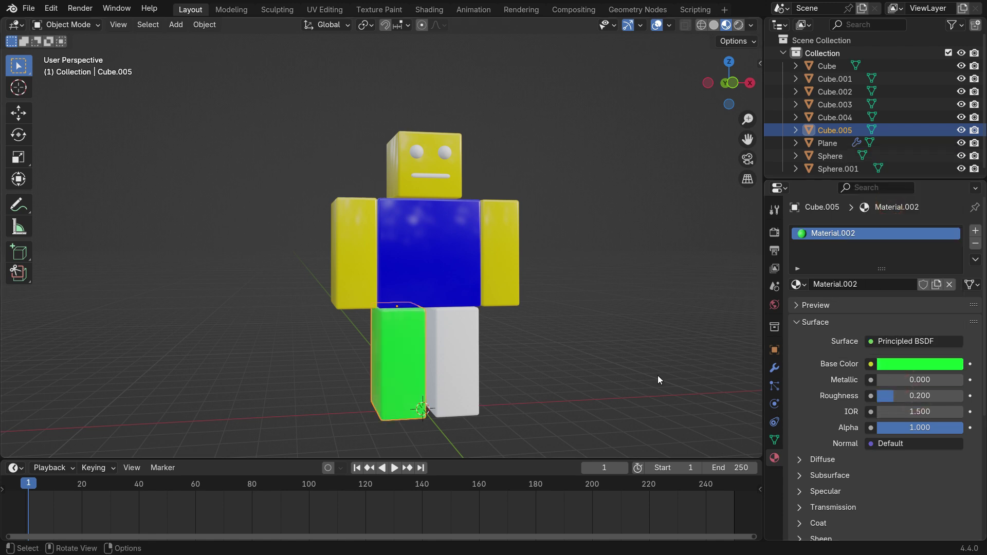
# Assign the existing green material Material.002 to the other leg.
pyautogui.click(472, 339)
pyautogui.click(797, 289)
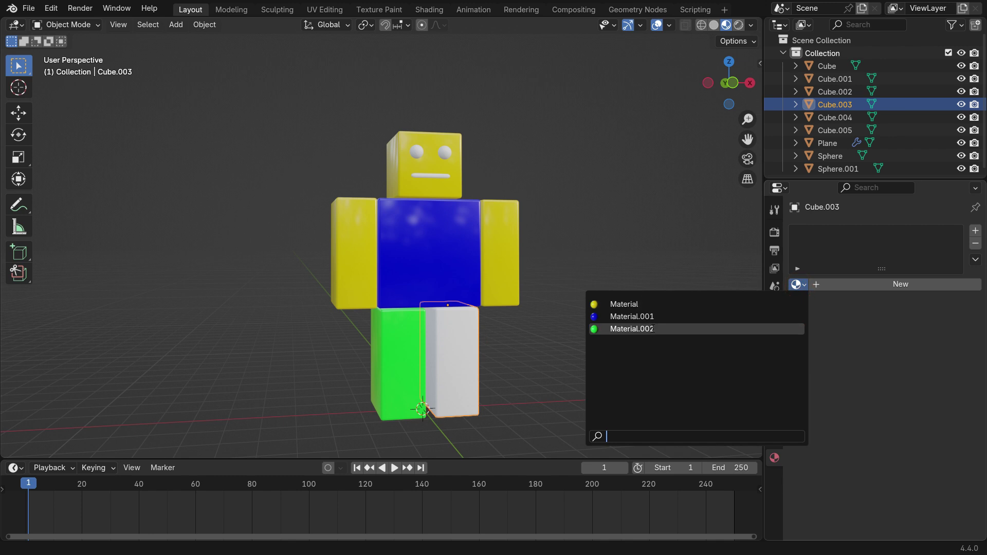
pyautogui.click(662, 327)
# Give the eye on the negative-X side a new black material with roughness 0.2.
pyautogui.scroll(7, 411, 149)
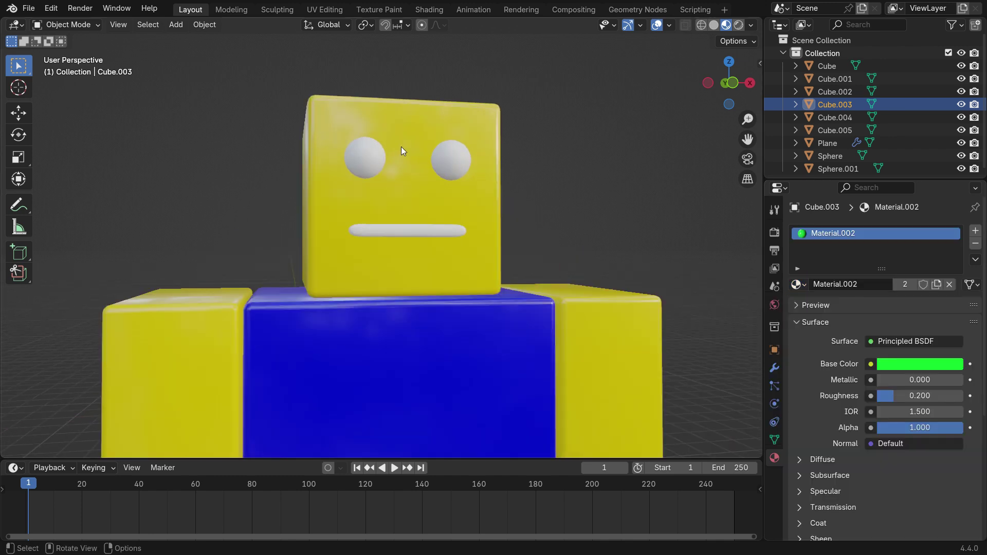
pyautogui.click(360, 159)
pyautogui.click(900, 284)
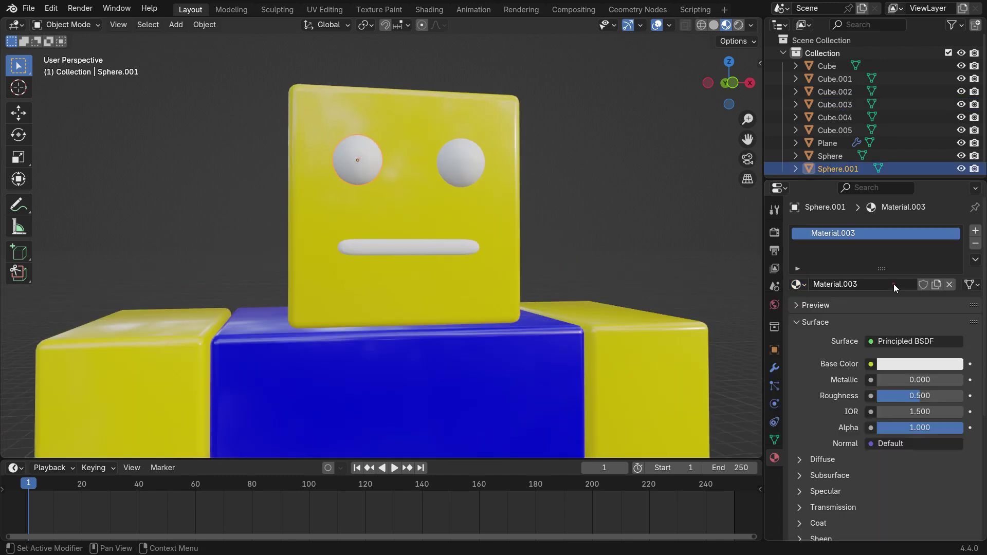
pyautogui.click(883, 361)
pyautogui.moveTo(954, 161); pyautogui.dragTo(953, 254)
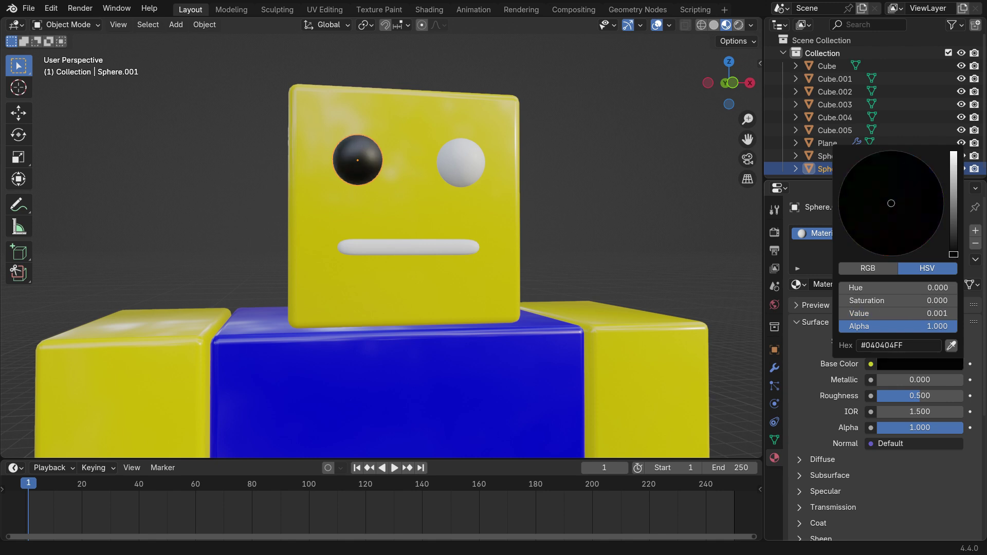
pyautogui.click(922, 396)
pyautogui.write('0.2')
pyautogui.press('Return')
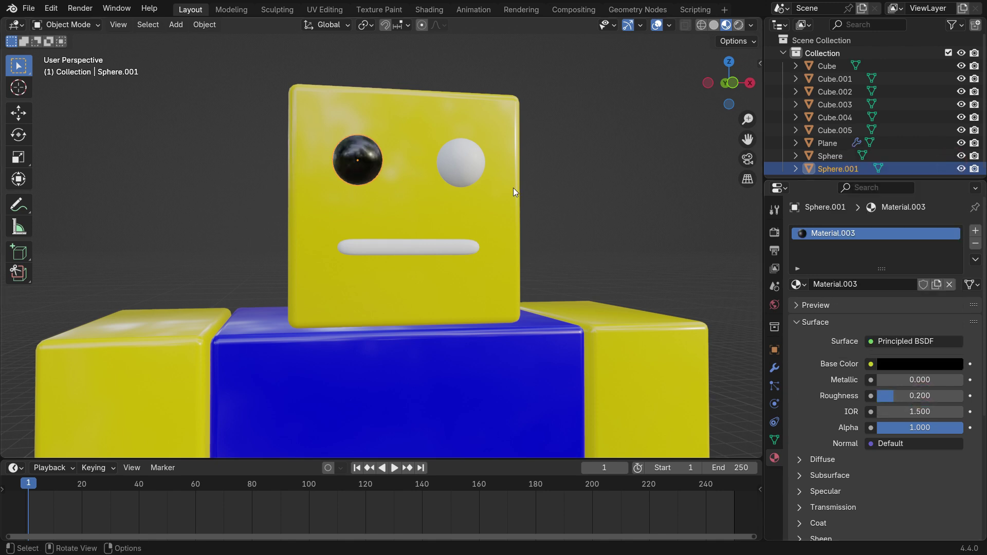
# Assign the existing black material Material.003 to the mouth and the other eye.
pyautogui.click(467, 158)
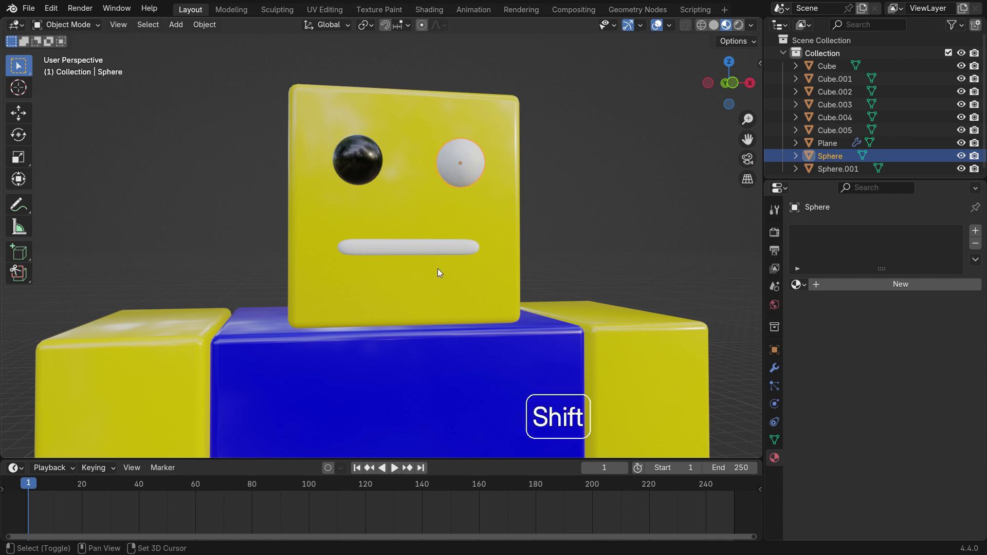
pyautogui.keyDown('shift'); pyautogui.click(437, 248); pyautogui.keyUp('shift')
pyautogui.click(800, 284)
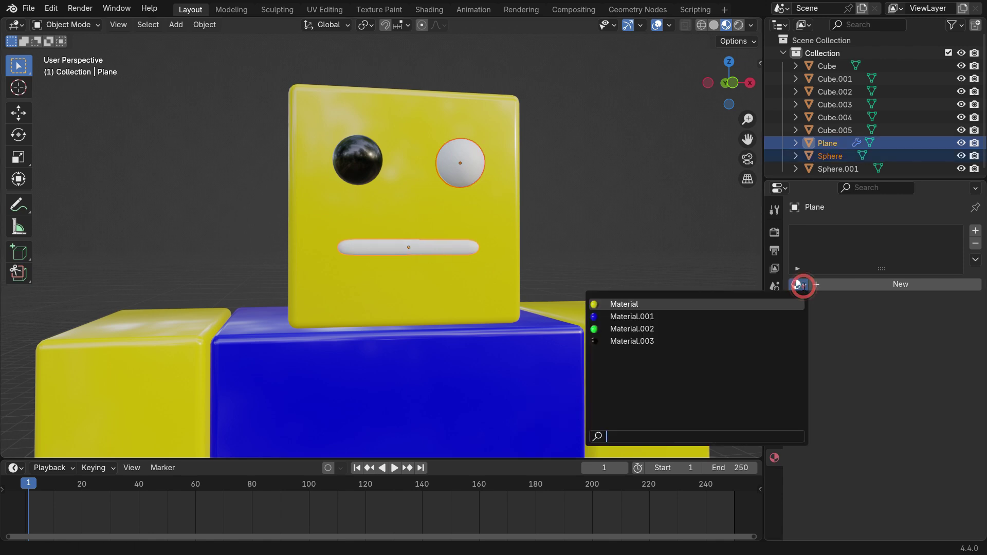
pyautogui.click(682, 341)
pyautogui.click(462, 164)
pyautogui.click(803, 285)
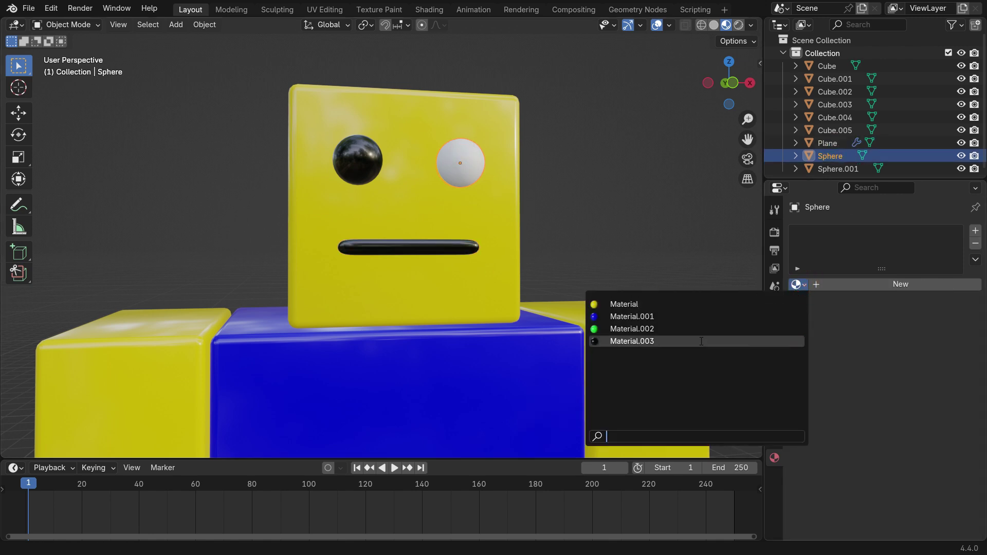
pyautogui.click(632, 341)
pyautogui.scroll(-4, 417, 155)
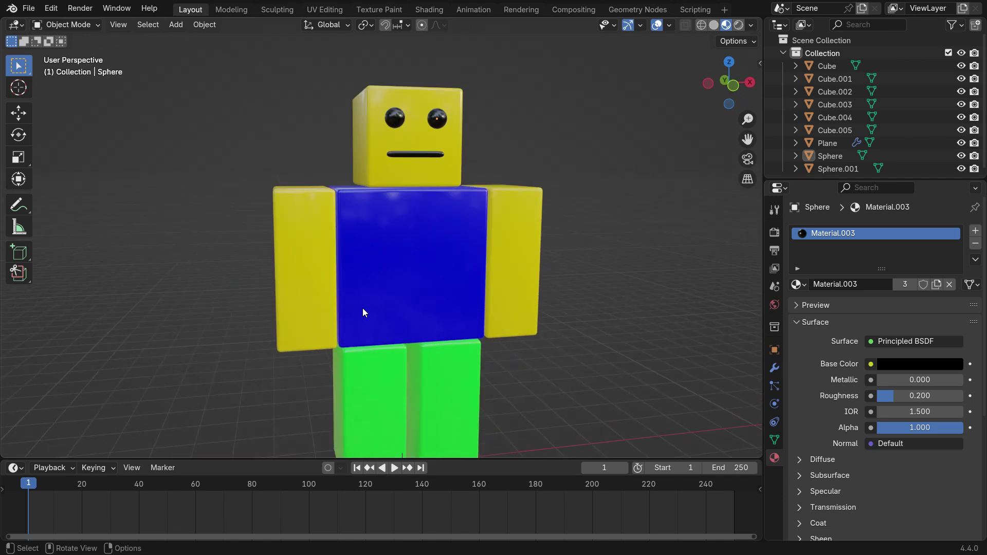
# Put the character's blue torso cube into Texture Paint mode.
pyautogui.click(452, 191)
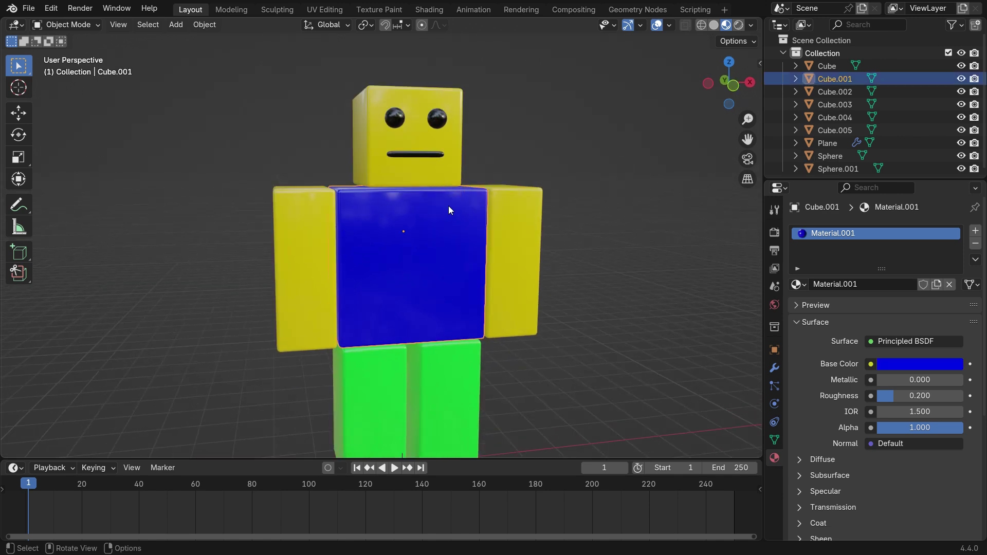
pyautogui.click(83, 25)
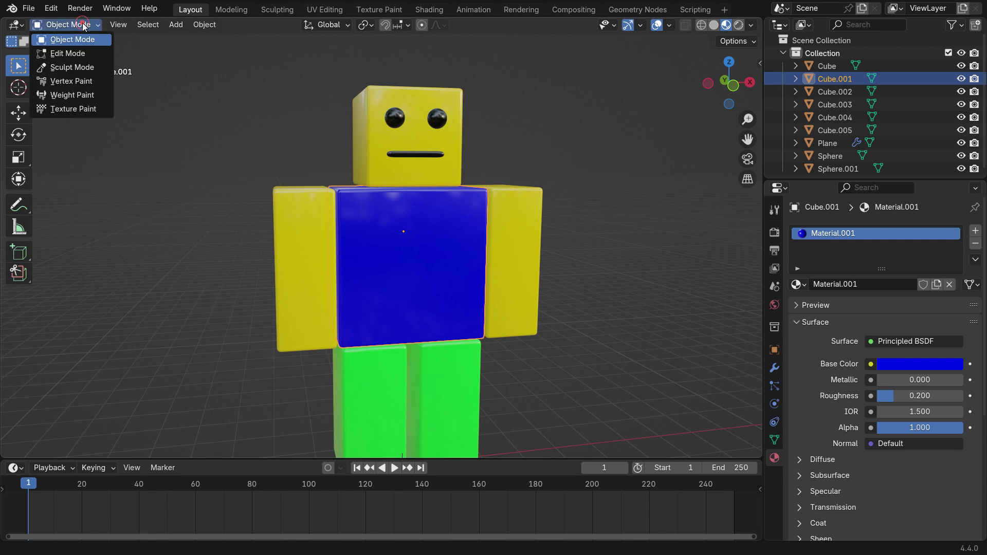
pyautogui.click(94, 109)
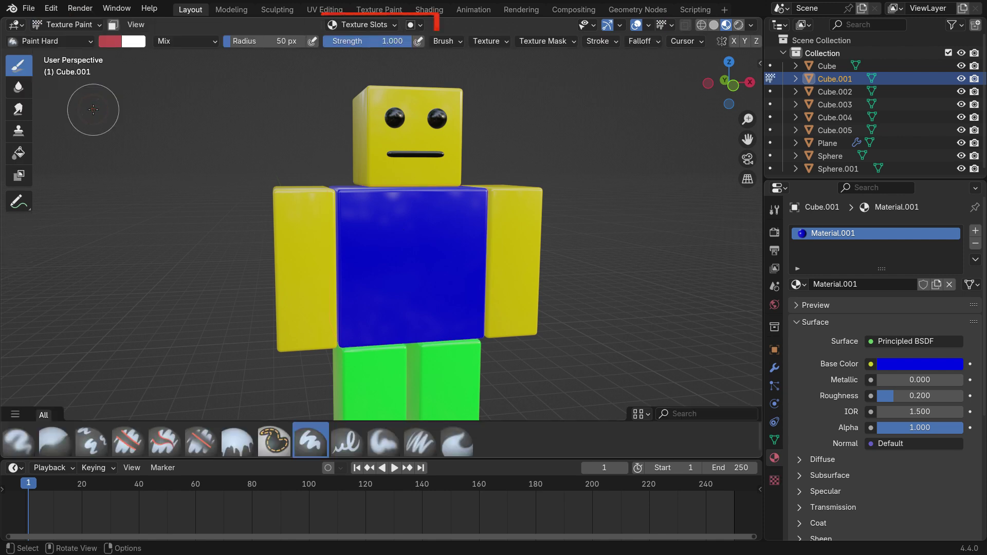
# Add a base color paint slot named Logo to the torso material with a size of 4096 × 4096 px.
pyautogui.click(387, 25)
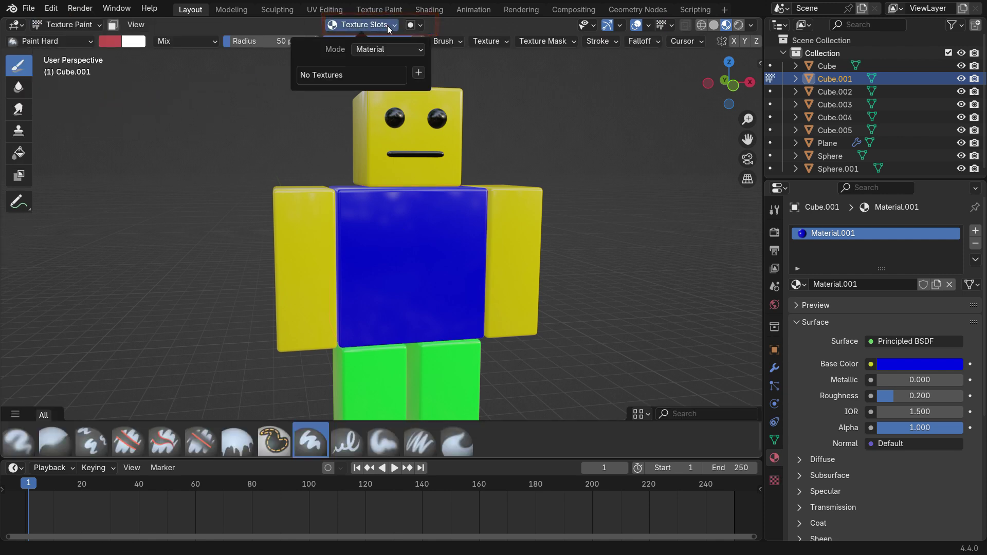
pyautogui.click(418, 72)
pyautogui.click(496, 88)
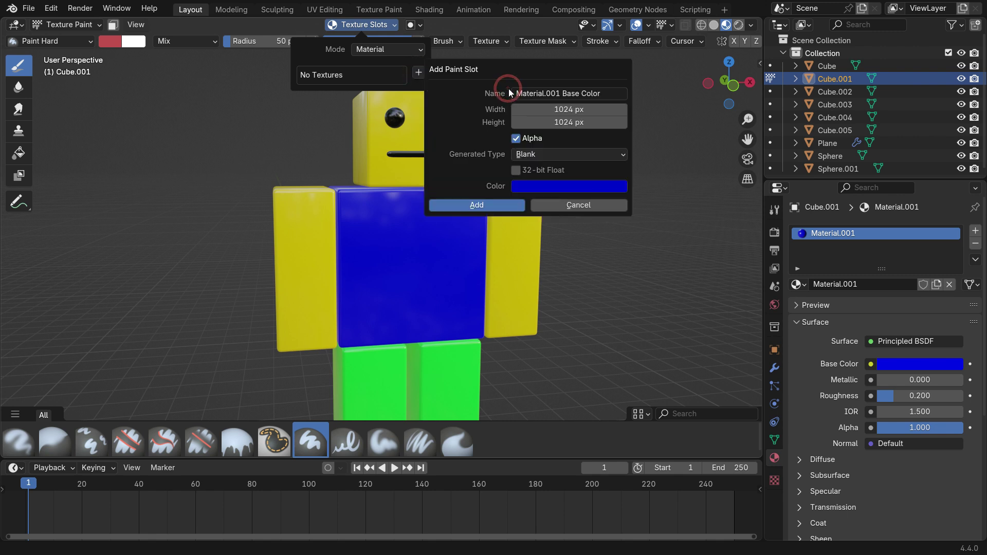
pyautogui.click(514, 93)
pyautogui.write('Logo')
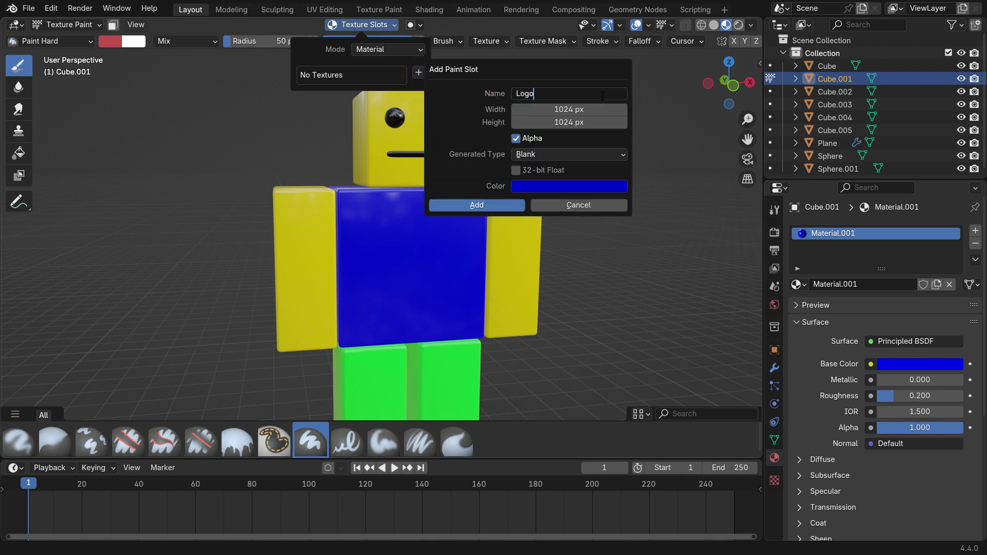
pyautogui.click(600, 108)
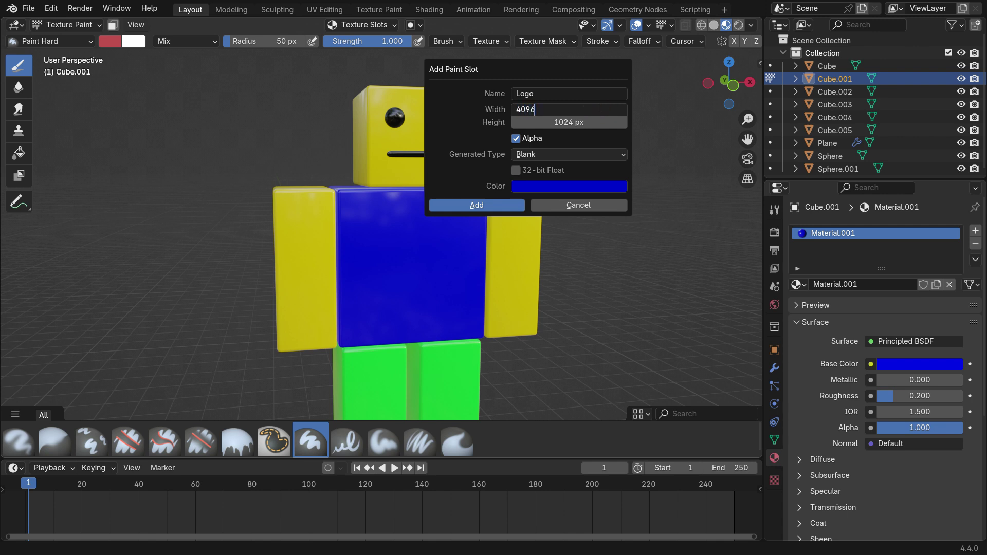
pyautogui.press('Return')
pyautogui.click(595, 119)
pyautogui.write('4096')
pyautogui.press('Return')
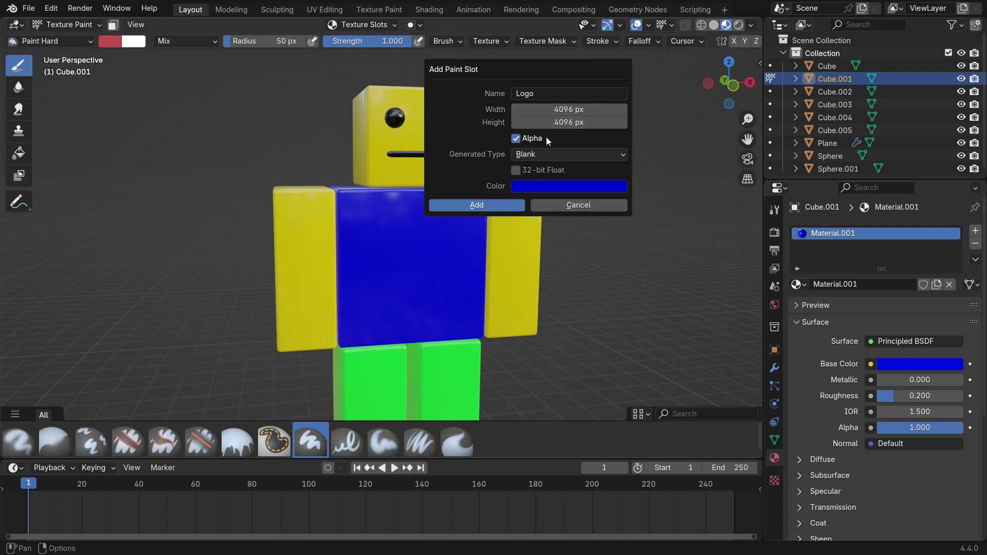
pyautogui.click(506, 205)
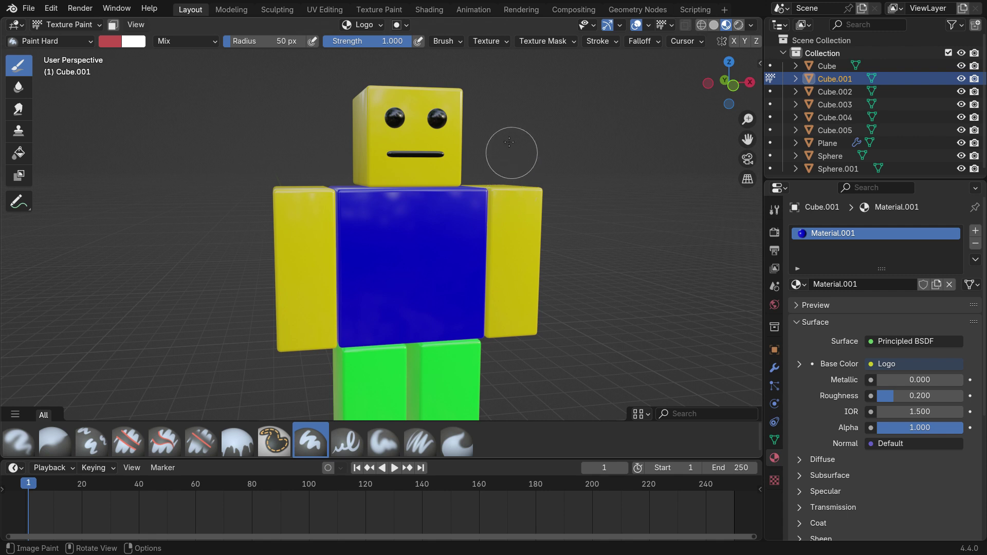
# Create a new texture for the paint brush and set its mapping to Stencil.
pyautogui.click(488, 40)
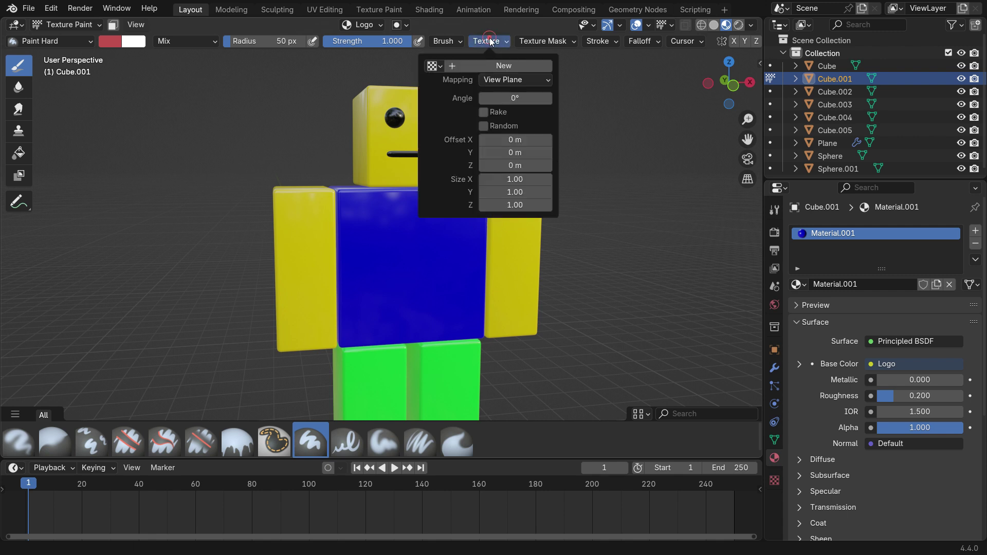
pyautogui.click(523, 68)
pyautogui.click(532, 79)
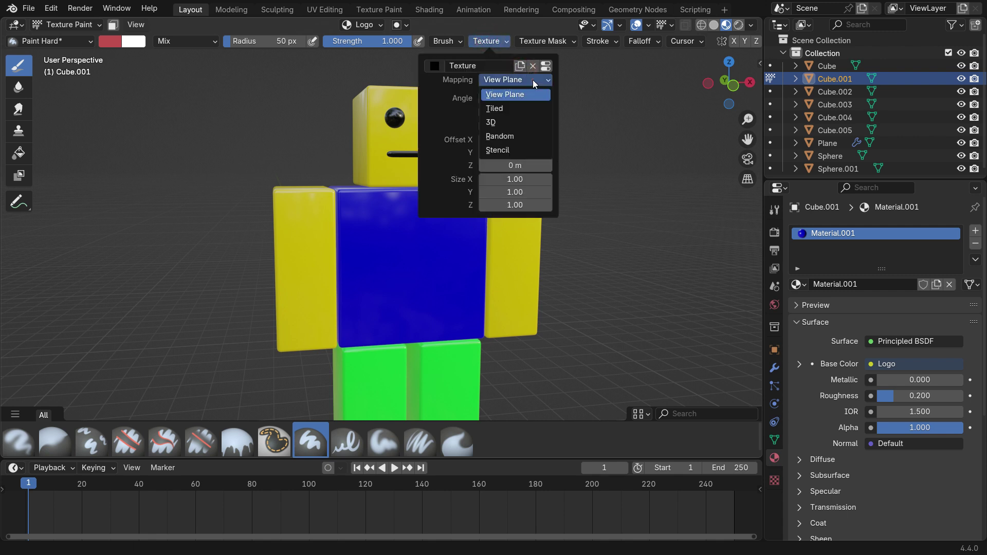
pyautogui.click(532, 150)
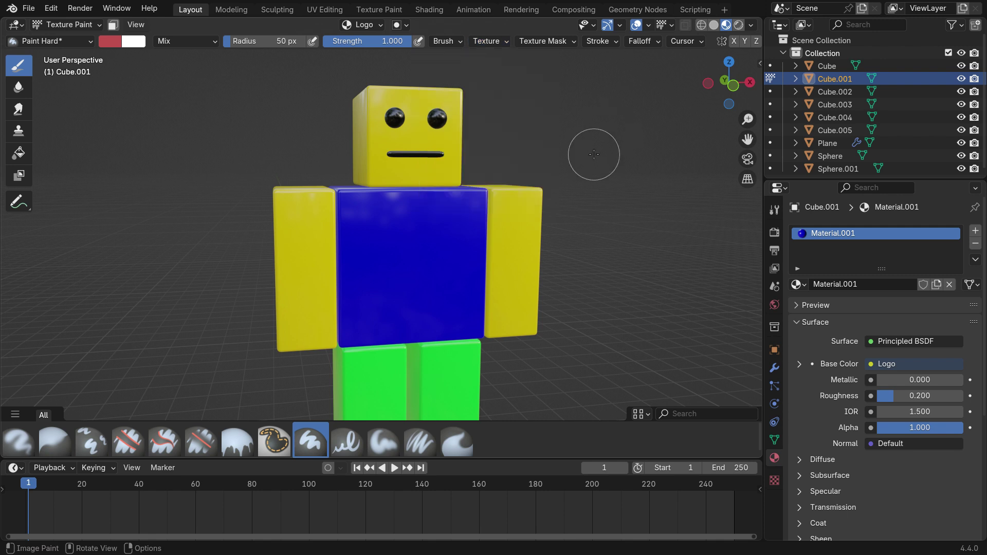
# Load blender_logo_no_socket_white.png from the Desktop's MK GRAPHICS\LOGOS AND INTROS folder as the brush texture image.
pyautogui.click(774, 482)
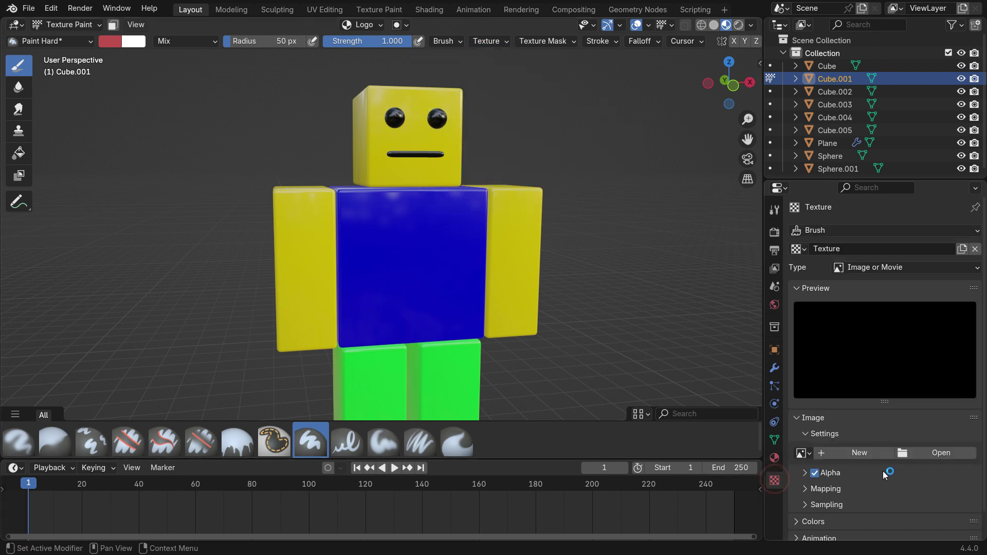
pyautogui.click(929, 452)
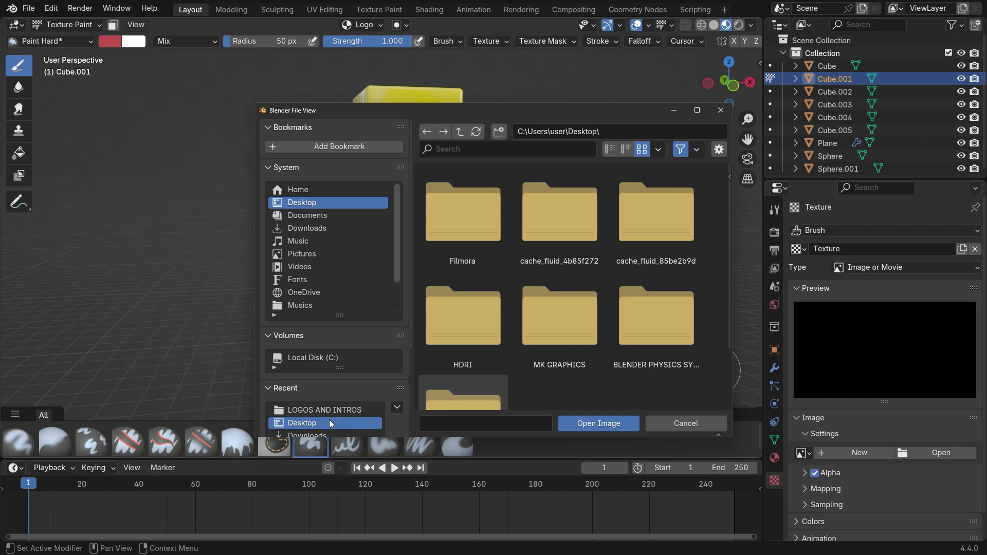
pyautogui.scroll(-2, 510, 282)
pyautogui.doubleClick(547, 258)
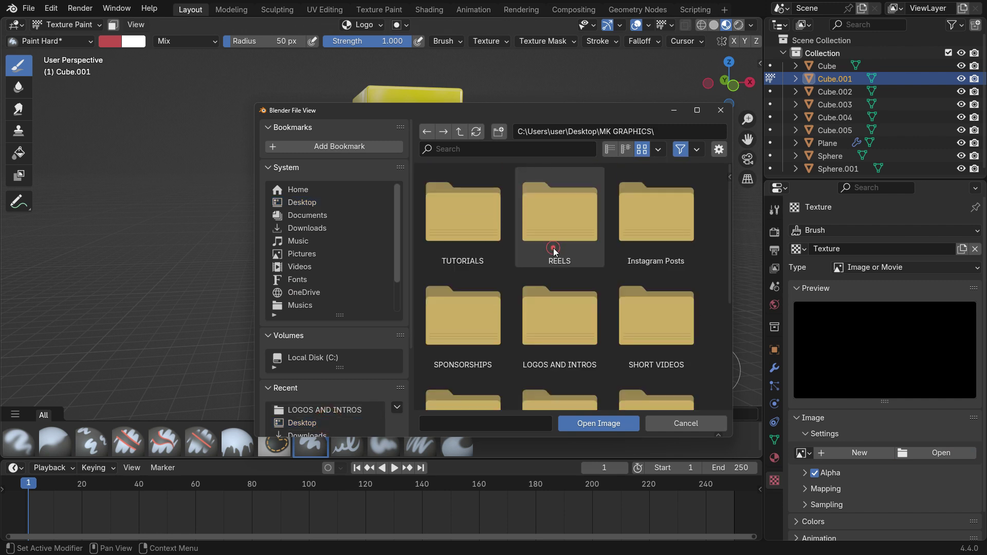
pyautogui.doubleClick(562, 311)
pyautogui.scroll(-2, 562, 286)
pyautogui.click(656, 267)
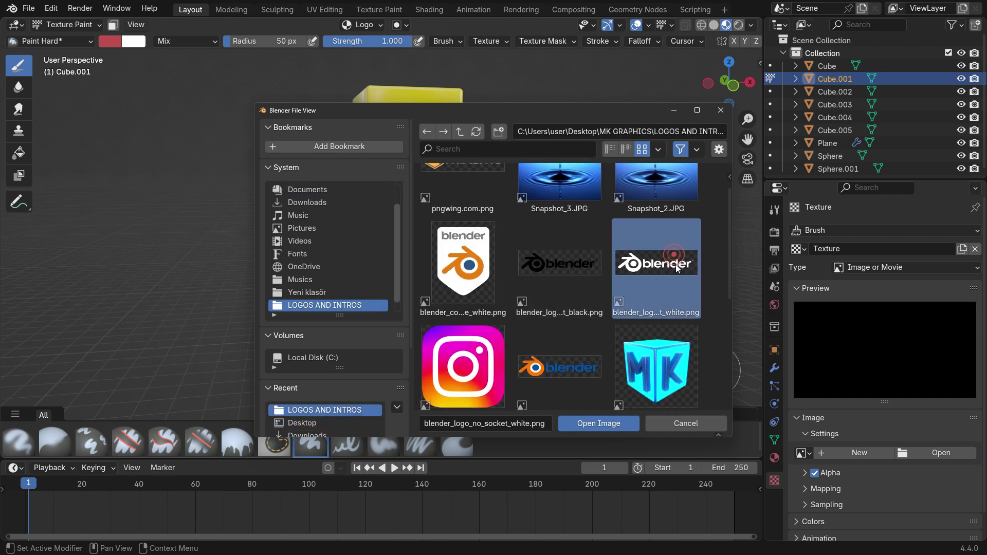
pyautogui.click(619, 423)
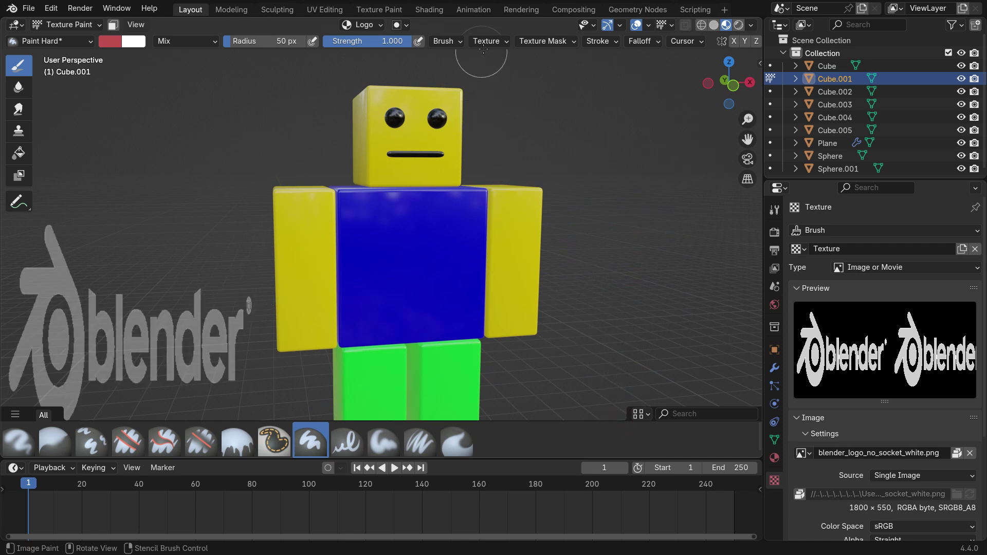
# Match the stencil to the image aspect, then shrink and place it across the upper torso in front view.
pyautogui.click(489, 43)
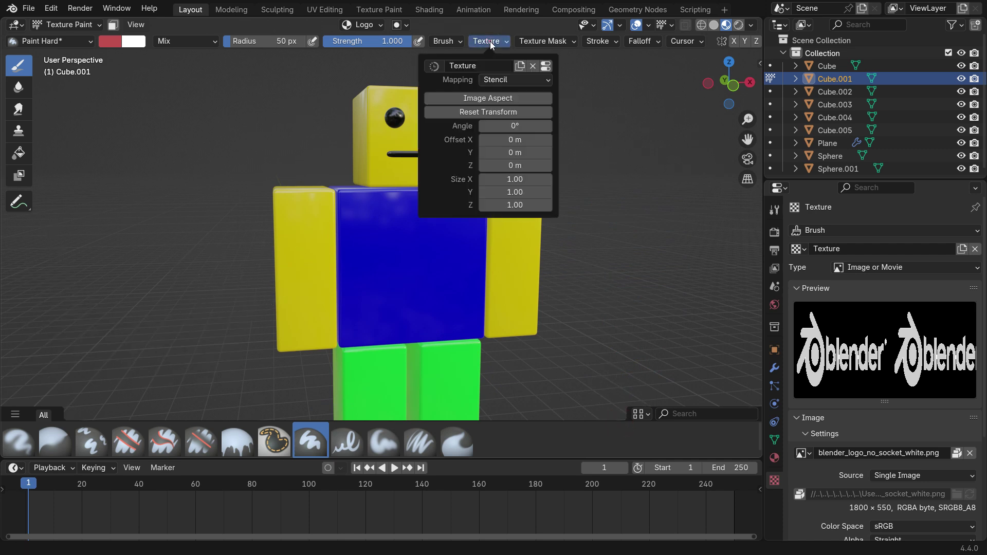
pyautogui.click(512, 103)
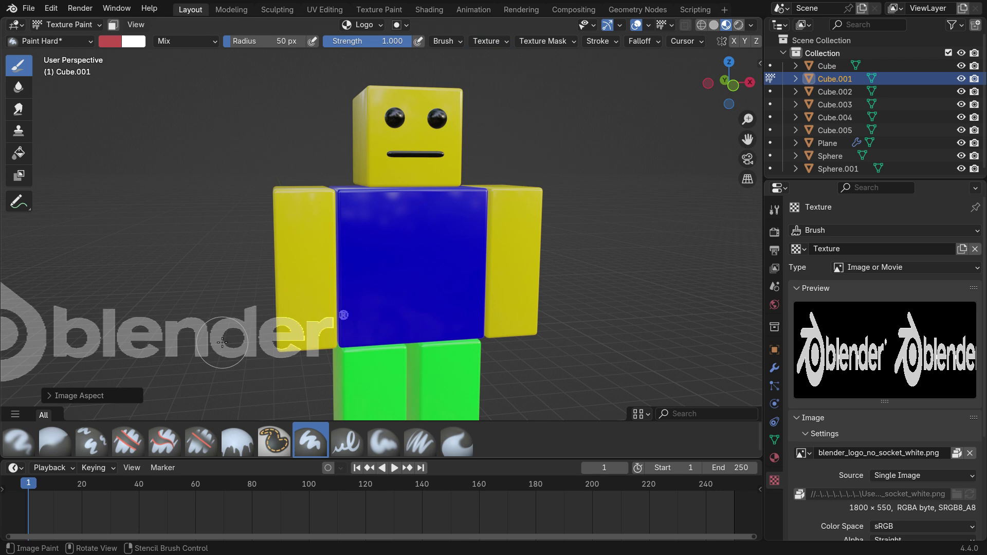
pyautogui.press('KP_1')
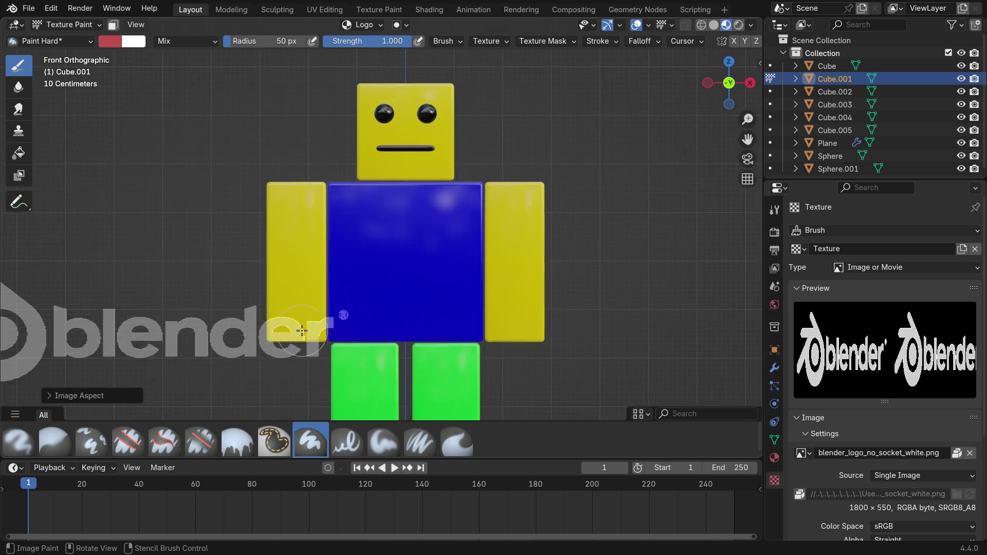
pyautogui.moveTo(267, 333); pyautogui.dragTo(528, 238, button='right')
pyautogui.keyDown('shift'); pyautogui.moveTo(589, 305); pyautogui.dragTo(414, 254, button='right'); pyautogui.keyUp('shift')
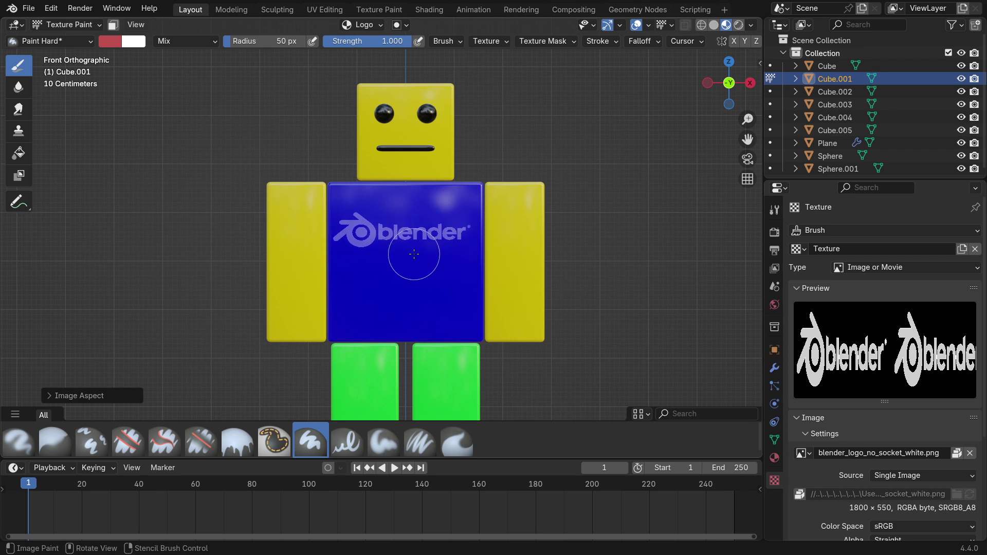
# Paint the Blender logo onto the torso through the stencil with the Paint Hard brush in white.
pyautogui.click(60, 41)
pyautogui.click(538, 109)
pyautogui.click(107, 46)
pyautogui.moveTo(159, 140); pyautogui.dragTo(159, 105)
pyautogui.moveTo(219, 78); pyautogui.dragTo(218, 53)
pyautogui.moveTo(158, 104); pyautogui.dragTo(157, 107)
pyautogui.moveTo(365, 203)
pyautogui.mouseDown()
pyautogui.moveTo(354, 232)
pyautogui.moveTo(447, 239)
pyautogui.moveTo(473, 228)
pyautogui.mouseUp()
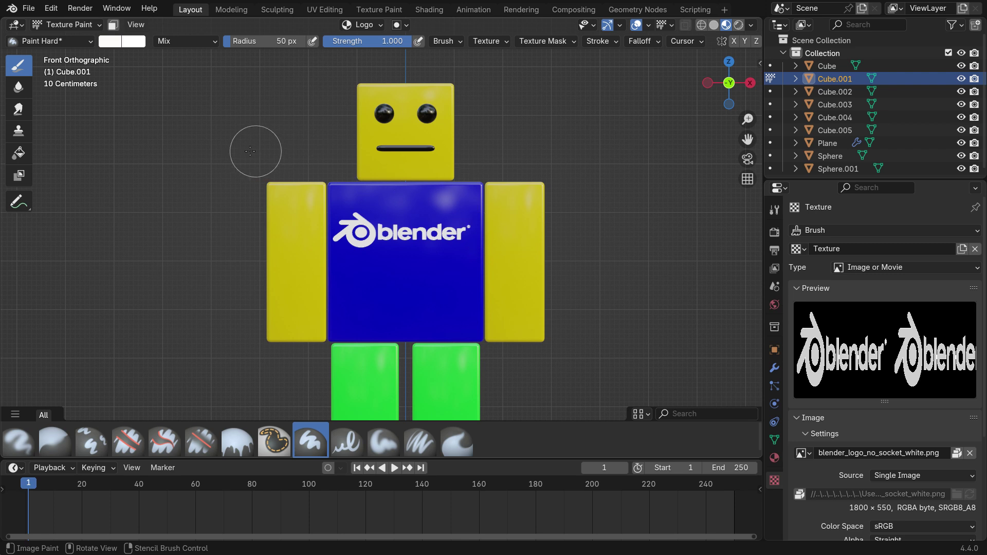
# Return the torso to Object Mode, deselect it, check the painted logo, and switch the viewport to Solid shading.
pyautogui.click(65, 40)
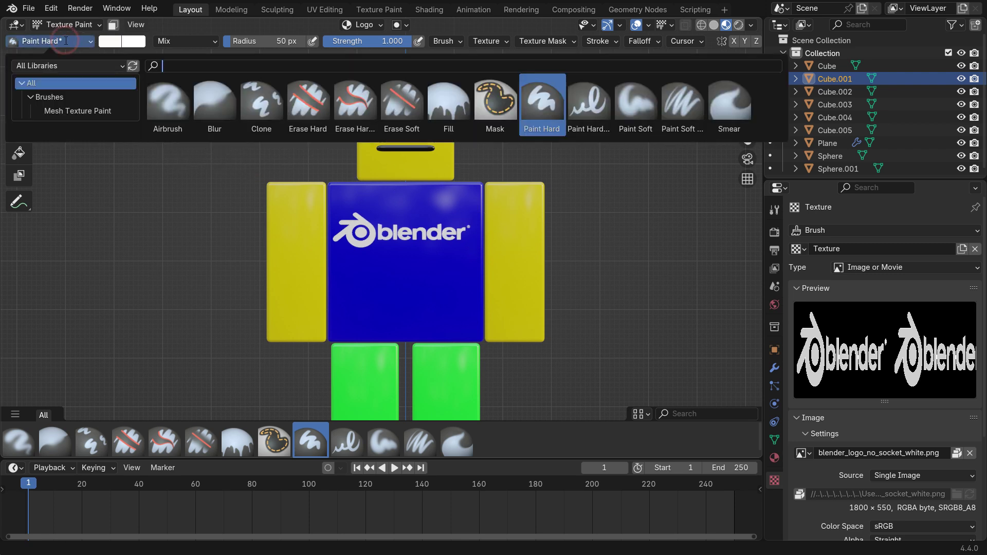
pyautogui.click(67, 24)
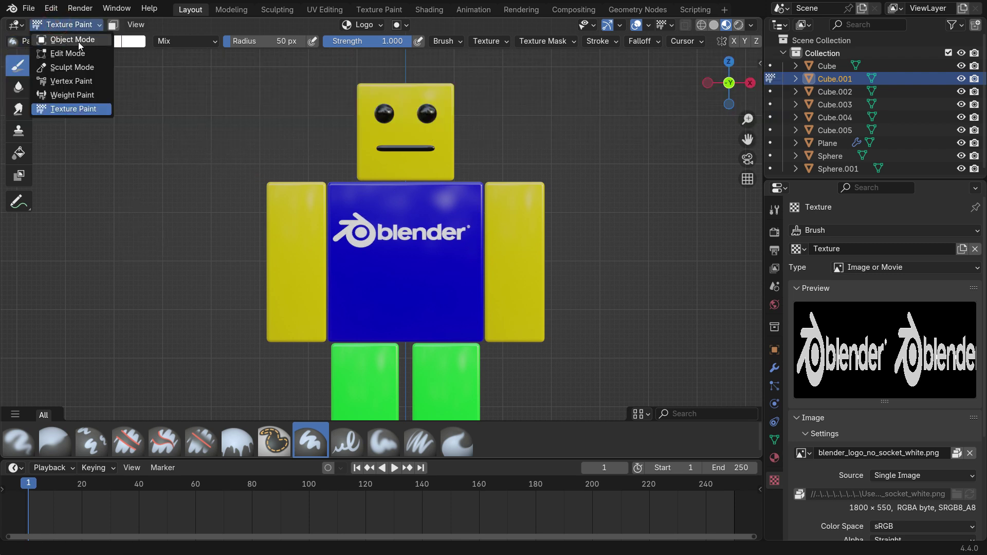
pyautogui.click(71, 39)
pyautogui.click(320, 151)
pyautogui.moveTo(325, 177); pyautogui.dragTo(375, 244, button='middle')
pyautogui.scroll(5, 369, 239)
pyautogui.scroll(-4, 396, 229)
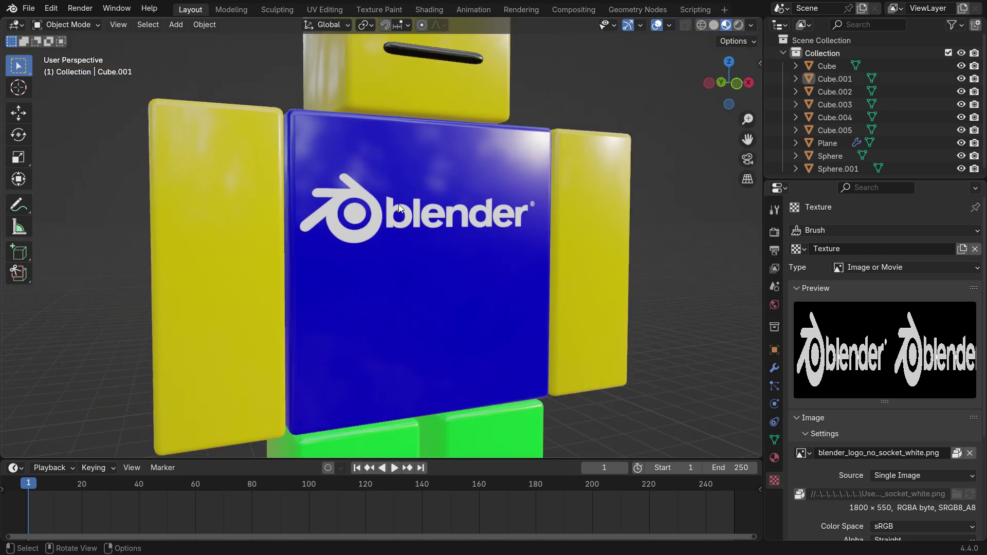
pyautogui.keyDown('shift'); pyautogui.moveTo(414, 212); pyautogui.dragTo(464, 231, button='middle'); pyautogui.keyUp('shift')
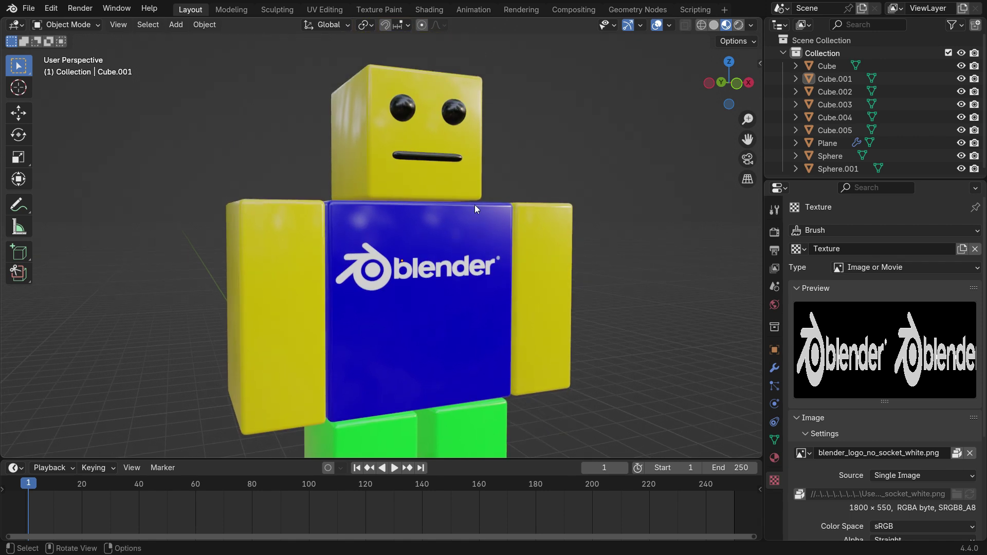
pyautogui.press('z')
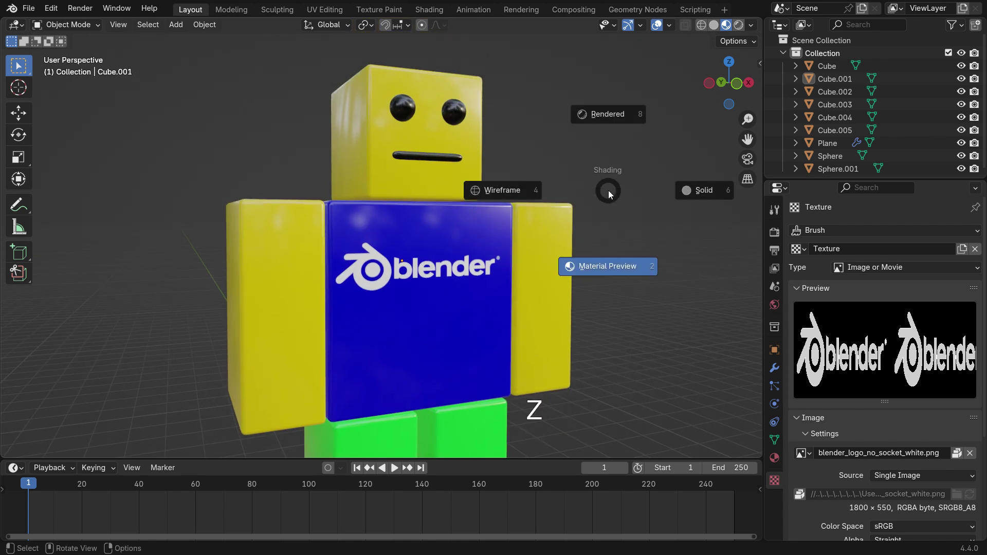
pyautogui.click(688, 192)
# Try a trackball rotation of the head cube on its own.
pyautogui.click(460, 188)
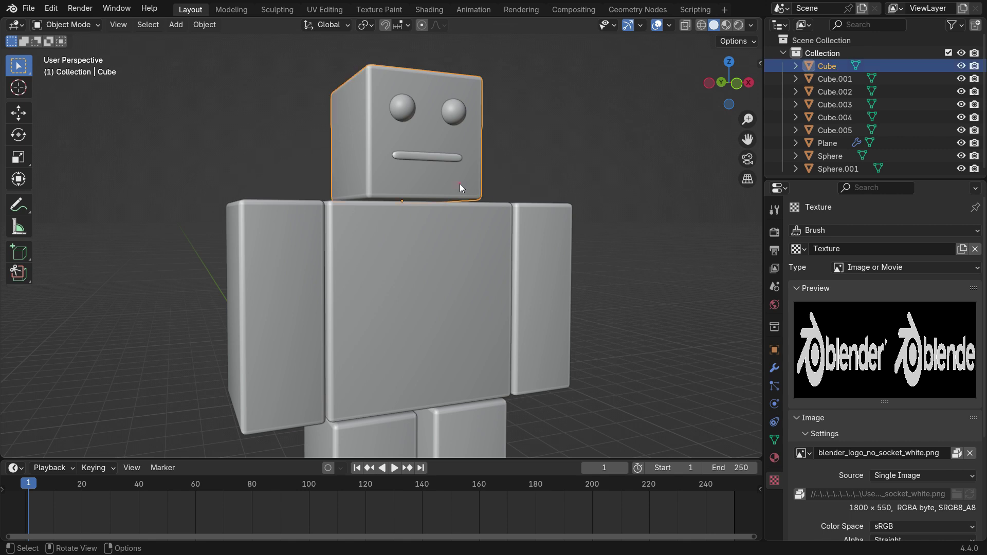
pyautogui.press('r')
pyautogui.press('r')
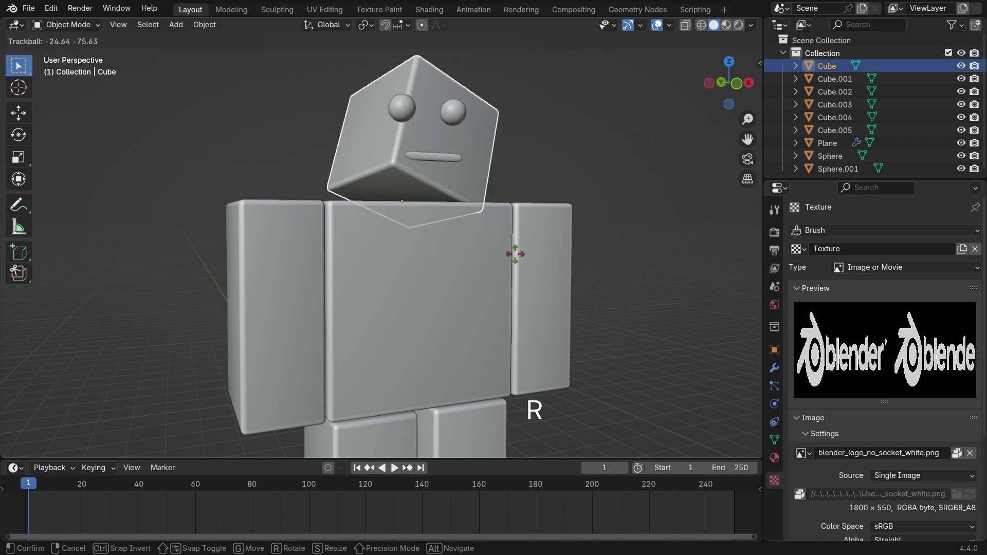
pyautogui.rightClick(581, 266)
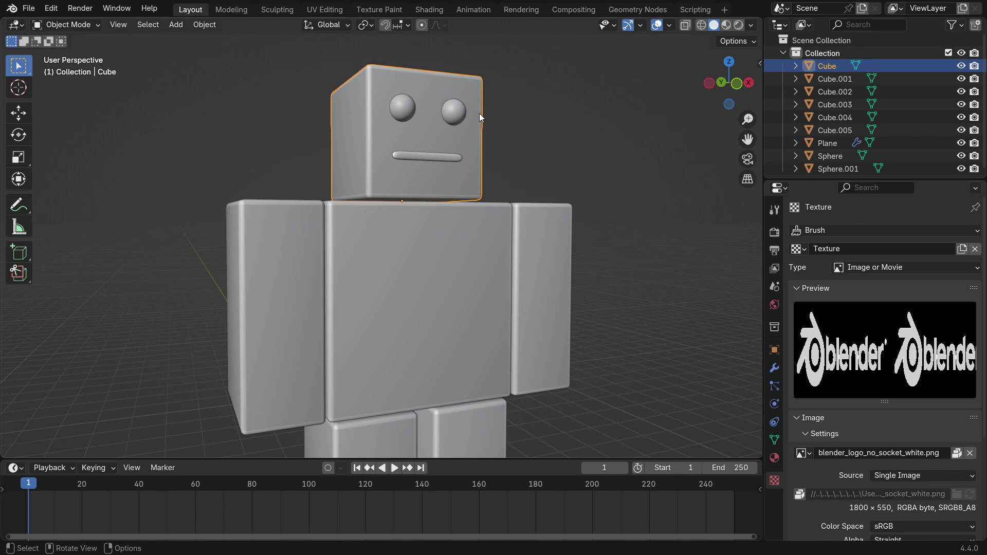
# Parent both eyes and the mouth to the head cube with Object (Keep Transform).
pyautogui.click(463, 110)
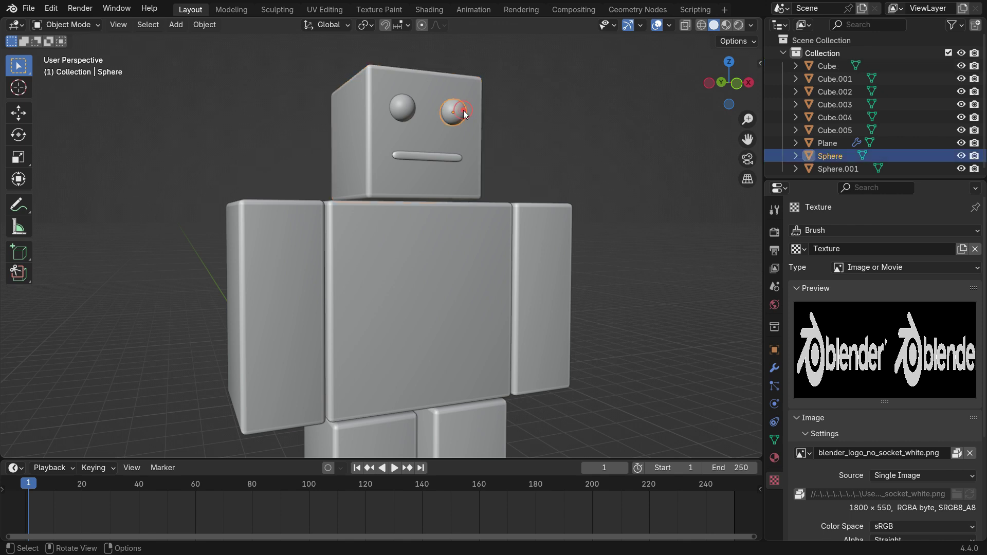
pyautogui.keyDown('shift'); pyautogui.click(398, 114); pyautogui.keyUp('shift')
pyautogui.keyDown('shift'); pyautogui.click(424, 156); pyautogui.keyUp('shift')
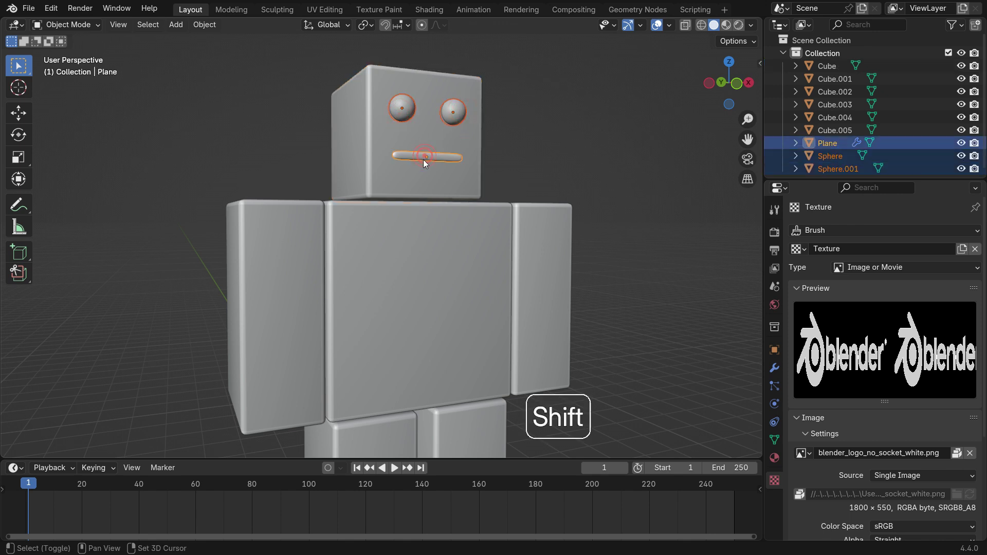
pyautogui.keyDown('shift'); pyautogui.click(418, 82); pyautogui.keyUp('shift')
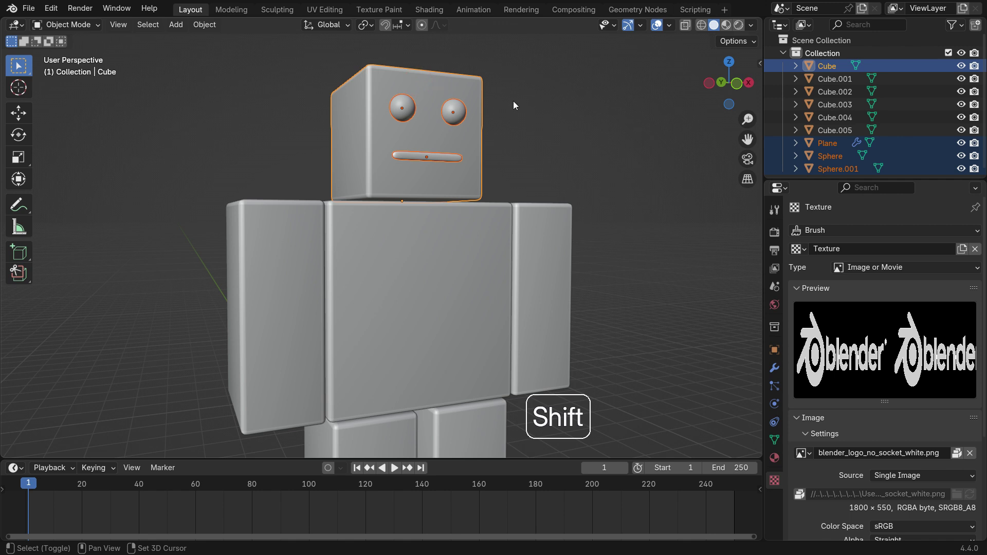
pyautogui.hotkey('ctrl', 'p')
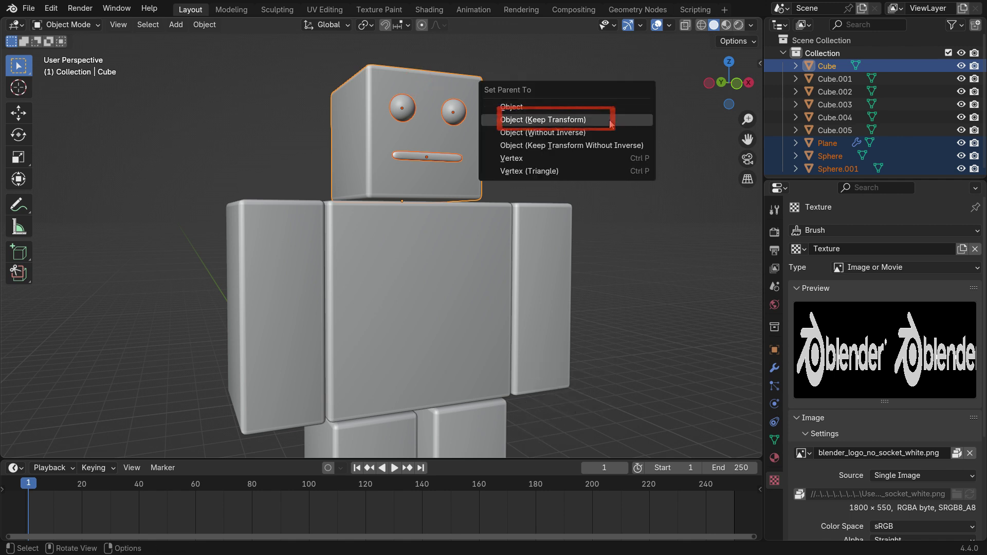
pyautogui.click(610, 120)
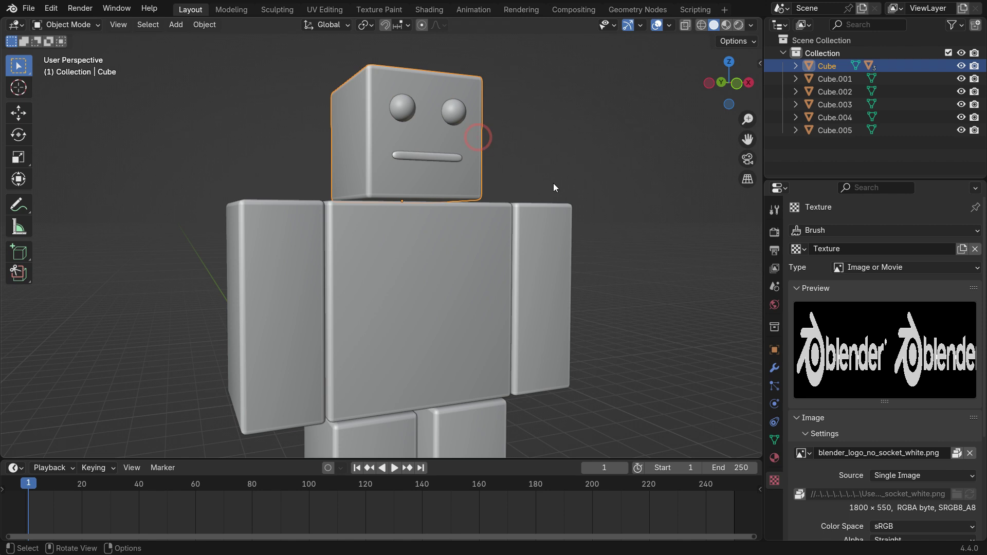
# Try a trackball rotation of the head cube together with its parented eyes and mouth.
pyautogui.press('r')
pyautogui.press('r')
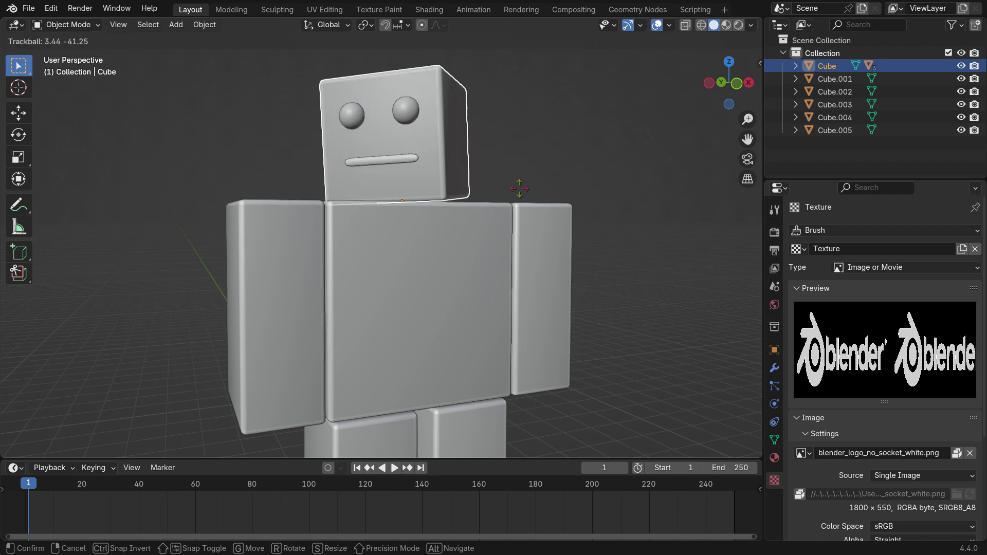
pyautogui.rightClick(543, 184)
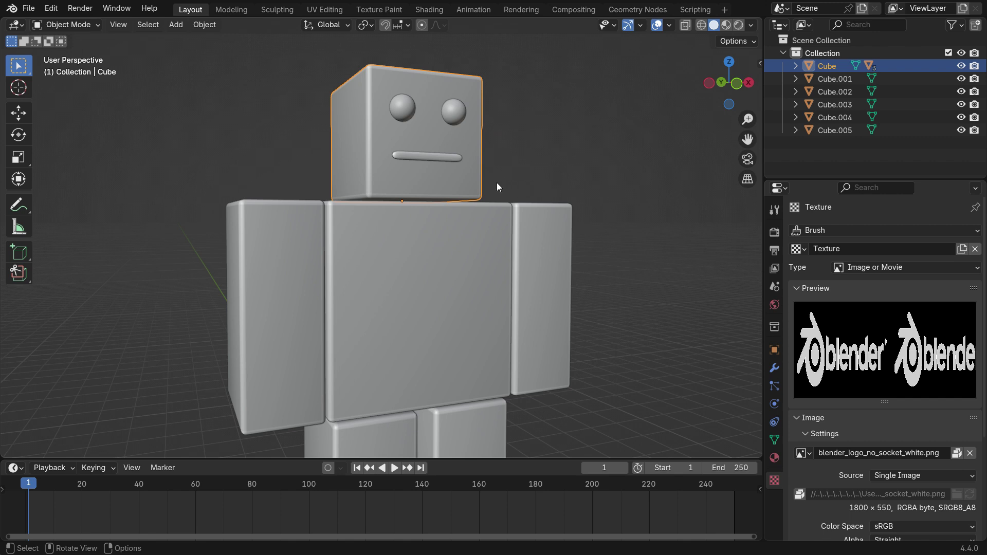
# Try moving the torso cube freely on its own.
pyautogui.scroll(-6, 381, 152)
pyautogui.click(413, 214)
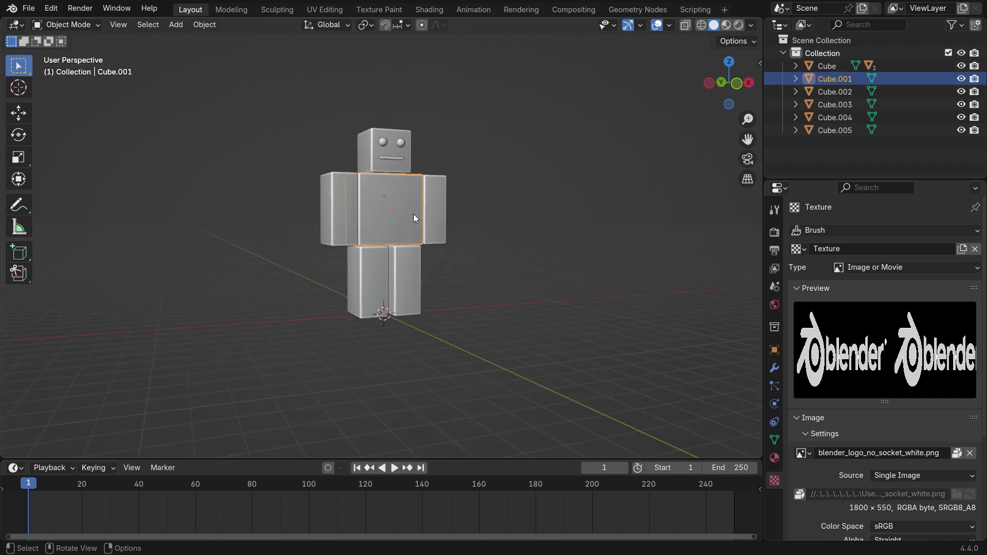
pyautogui.scroll(2, 414, 220)
pyautogui.press('g')
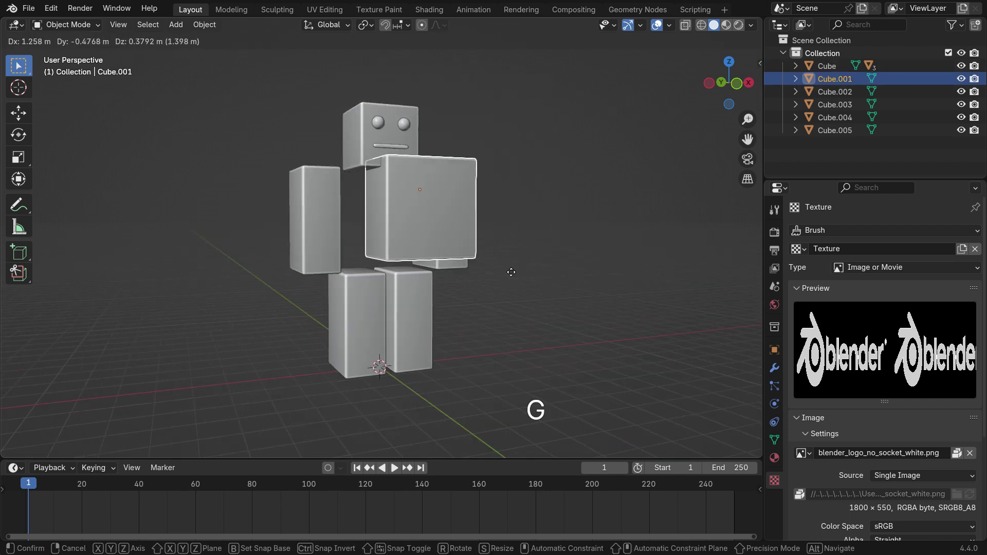
pyautogui.rightClick(511, 272)
# Parent the head, both arms and both legs to the torso with Object (Keep Transform).
pyautogui.scroll(2, 421, 230)
pyautogui.click(409, 128)
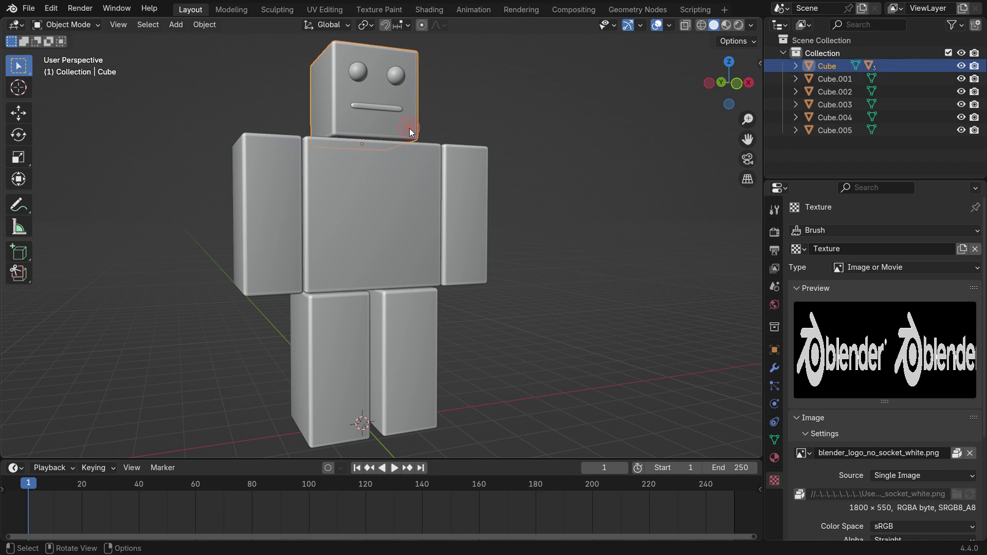
pyautogui.keyDown('shift'); pyautogui.click(279, 204); pyautogui.keyUp('shift')
pyautogui.keyDown('shift'); pyautogui.click(483, 238); pyautogui.keyUp('shift')
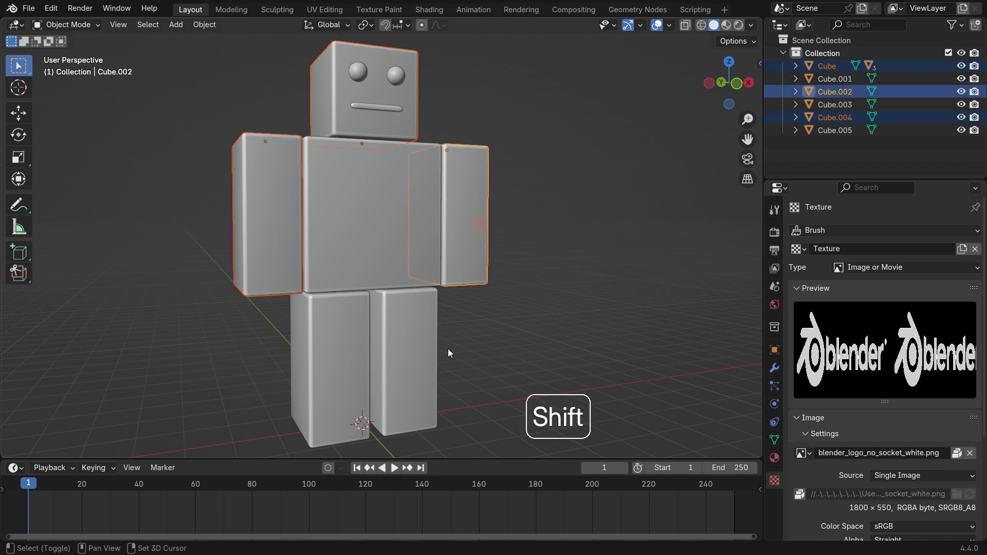
pyautogui.keyDown('shift'); pyautogui.click(362, 336); pyautogui.keyUp('shift')
pyautogui.keyDown('shift'); pyautogui.click(401, 335); pyautogui.keyUp('shift')
pyautogui.keyDown('shift'); pyautogui.click(390, 190); pyautogui.keyUp('shift')
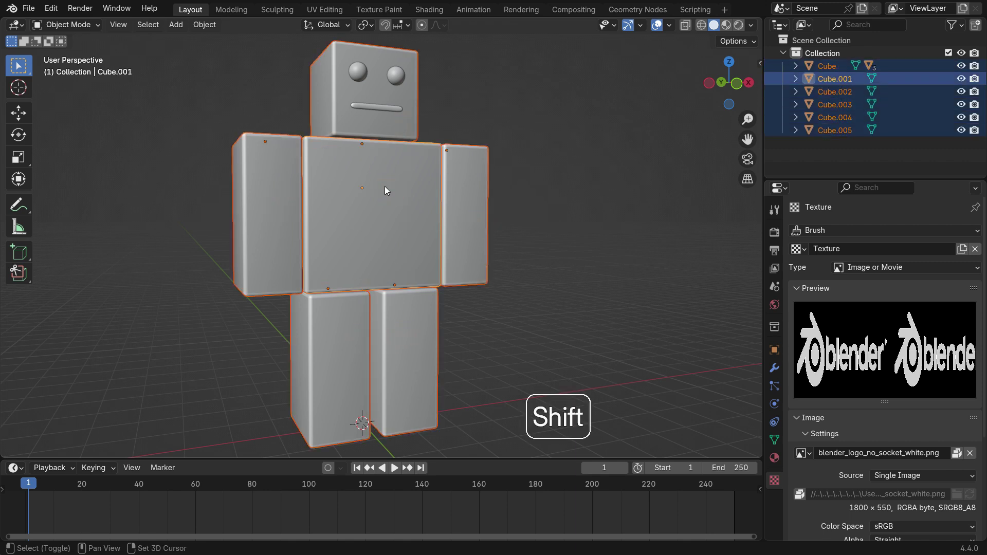
pyautogui.hotkey('ctrl', 'p')
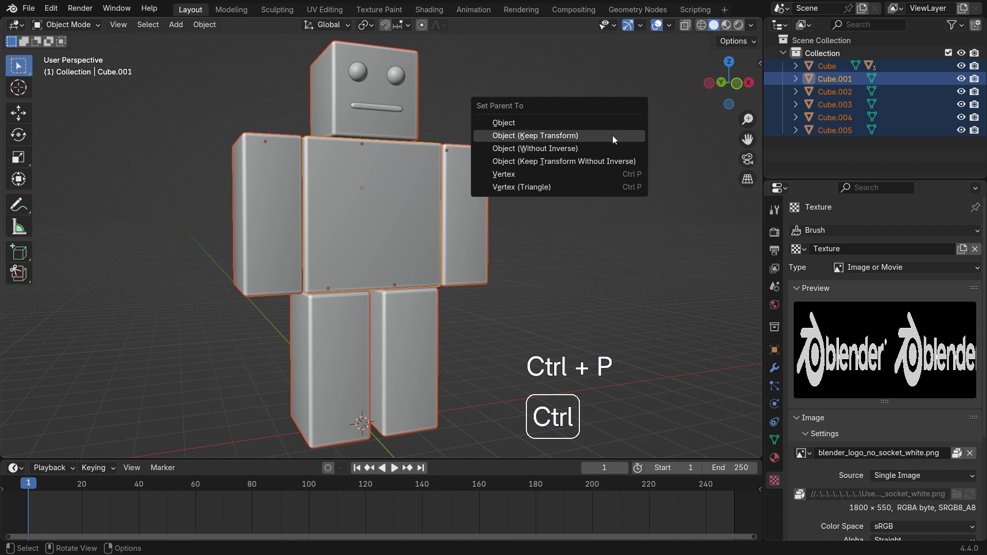
pyautogui.click(612, 134)
# Try moving the torso together with its parented head, arms and legs.
pyautogui.click(389, 220)
pyautogui.scroll(-2, 383, 241)
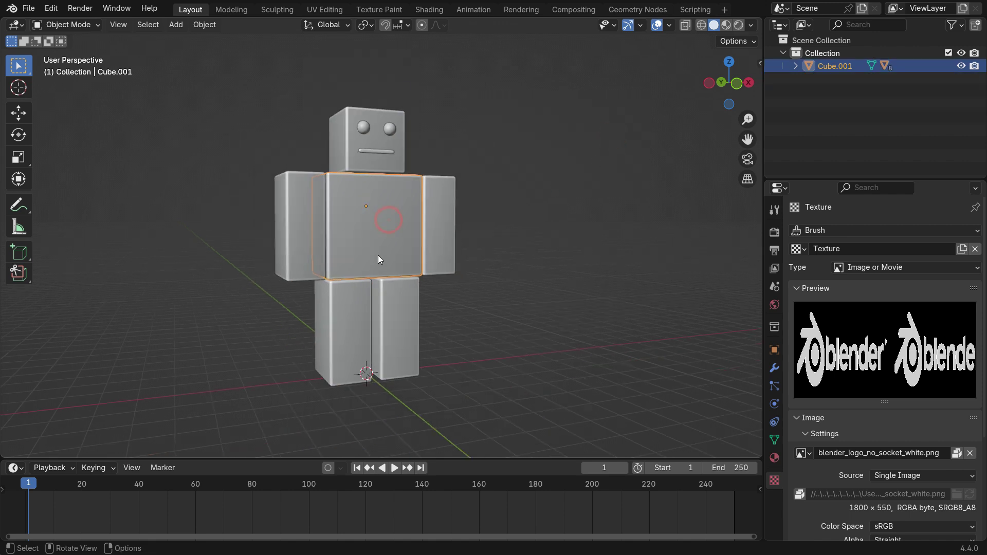
pyautogui.press('g')
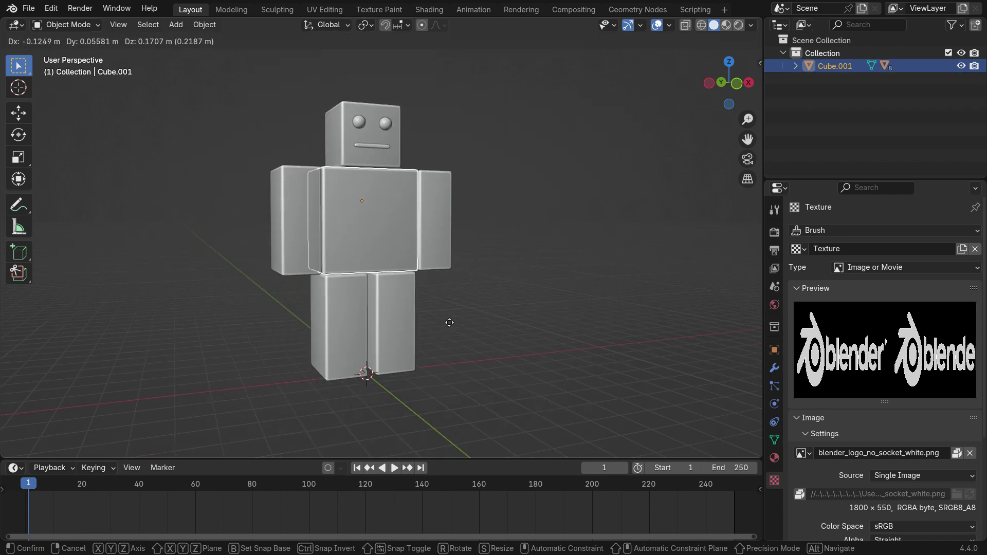
pyautogui.rightClick(449, 323)
pyautogui.scroll(-3, 362, 232)
pyautogui.scroll(2, 354, 190)
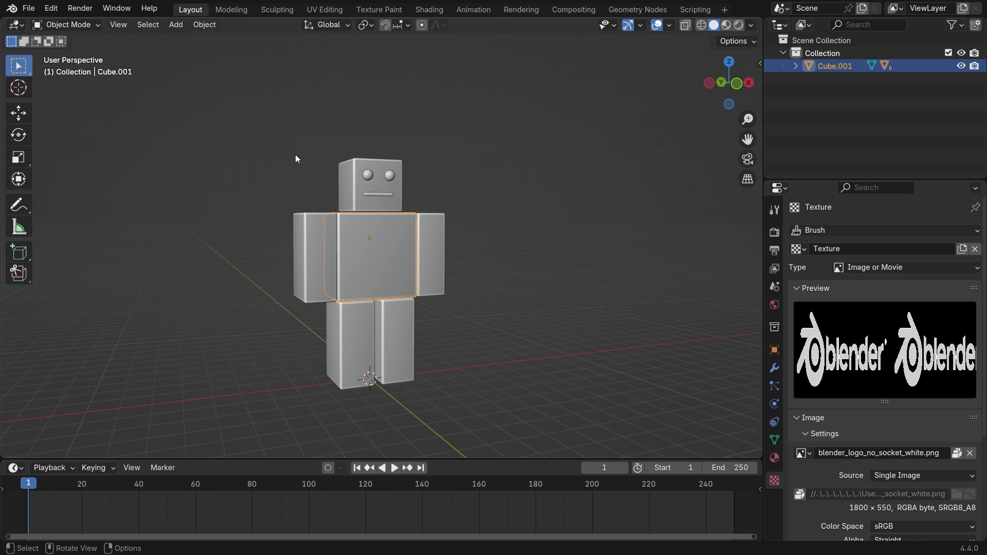
# Add a mesh circle at the character's feet and scale it up until it surrounds both legs.
pyautogui.hotkey('shift', 'a')
pyautogui.moveTo(288, 170)
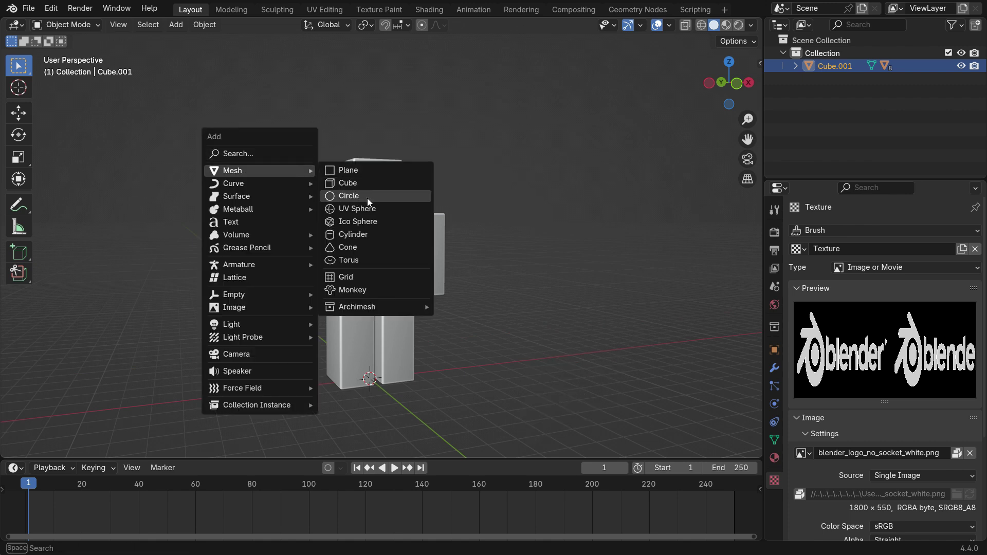
pyautogui.click(367, 196)
pyautogui.press('s')
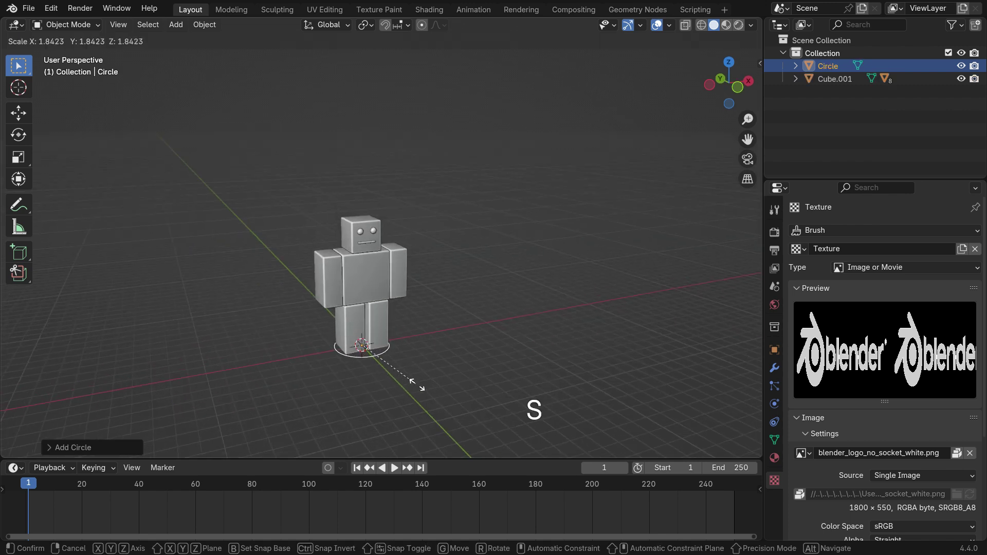
pyautogui.click(435, 395)
pyautogui.scroll(4, 368, 357)
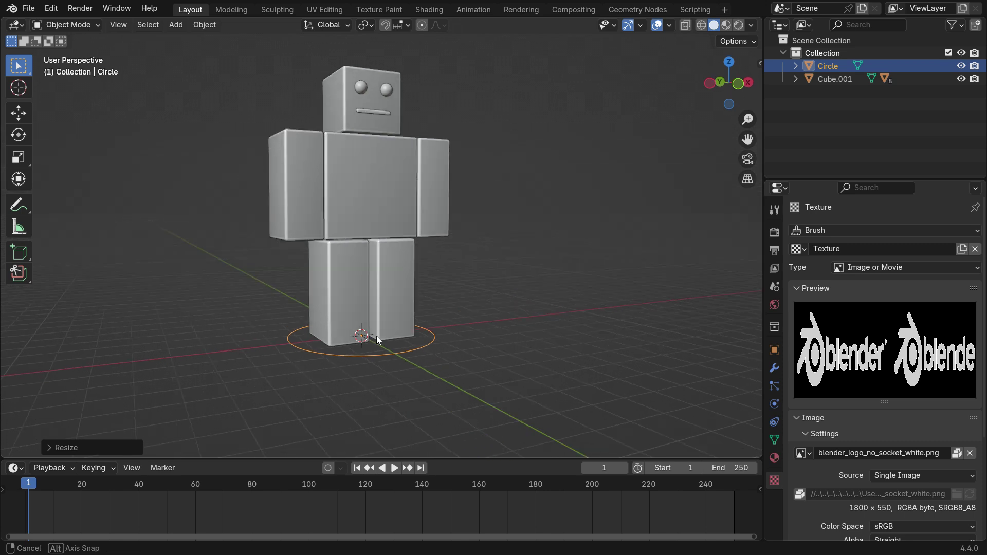
# Parent the torso to the circle so that the circle controls the whole character.
pyautogui.click(357, 168)
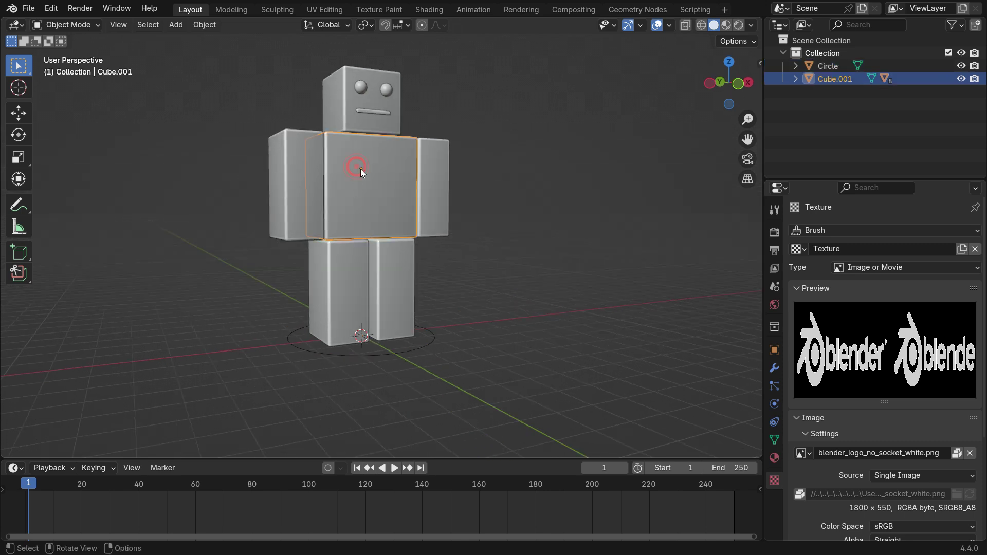
pyautogui.keyDown('shift'); pyautogui.click(430, 341); pyautogui.keyUp('shift')
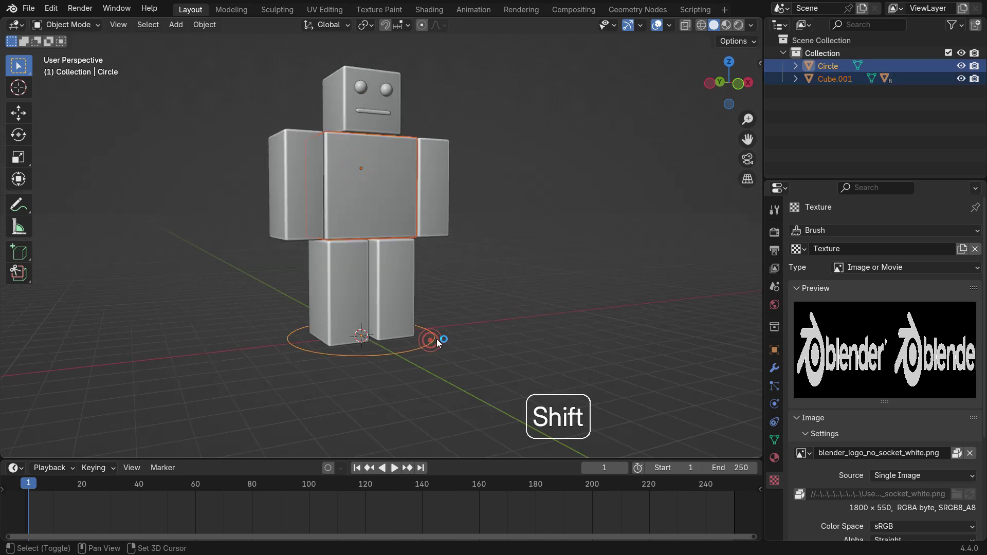
pyautogui.hotkey('ctrl', 'p')
pyautogui.click(576, 150)
pyautogui.scroll(-3, 359, 318)
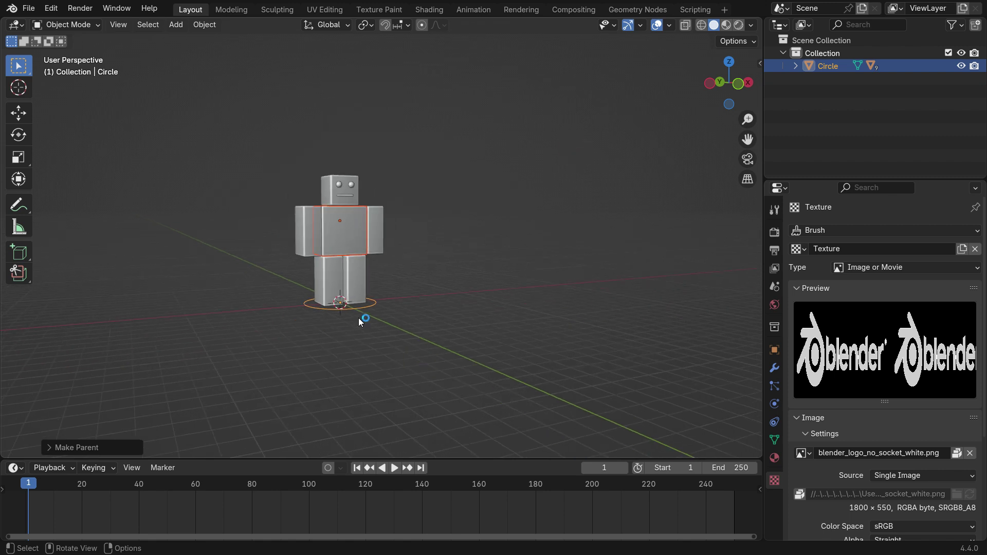
# Try moving the whole character by its control circle.
pyautogui.moveTo(365, 339); pyautogui.dragTo(378, 355, button='middle')
pyautogui.press('g')
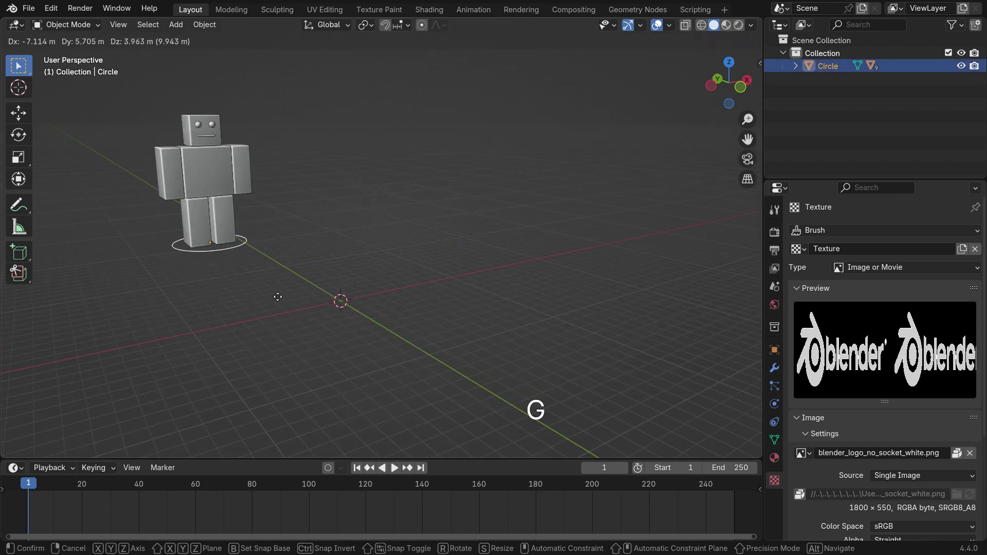
pyautogui.rightClick(443, 302)
pyautogui.scroll(4, 349, 289)
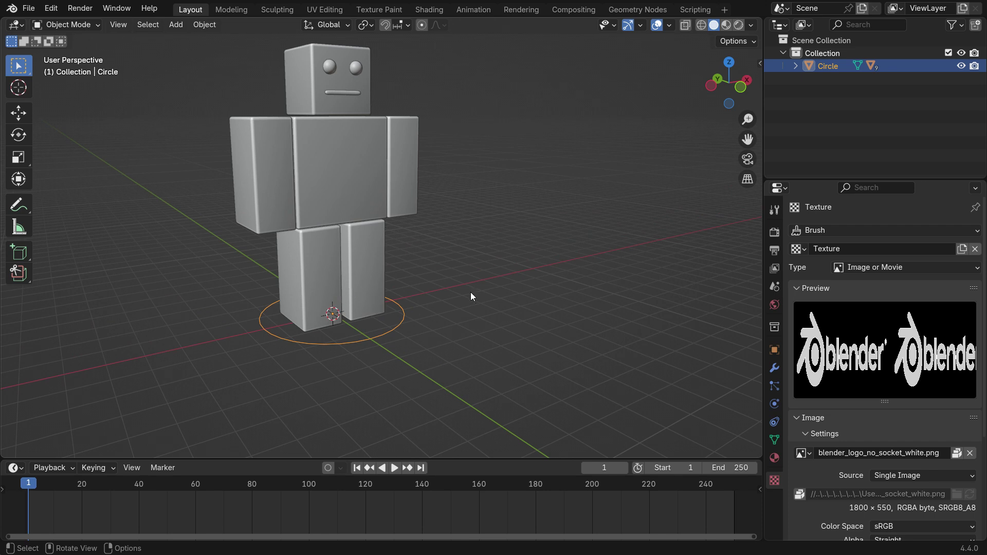
pyautogui.hotkey('ctrl', 'z')
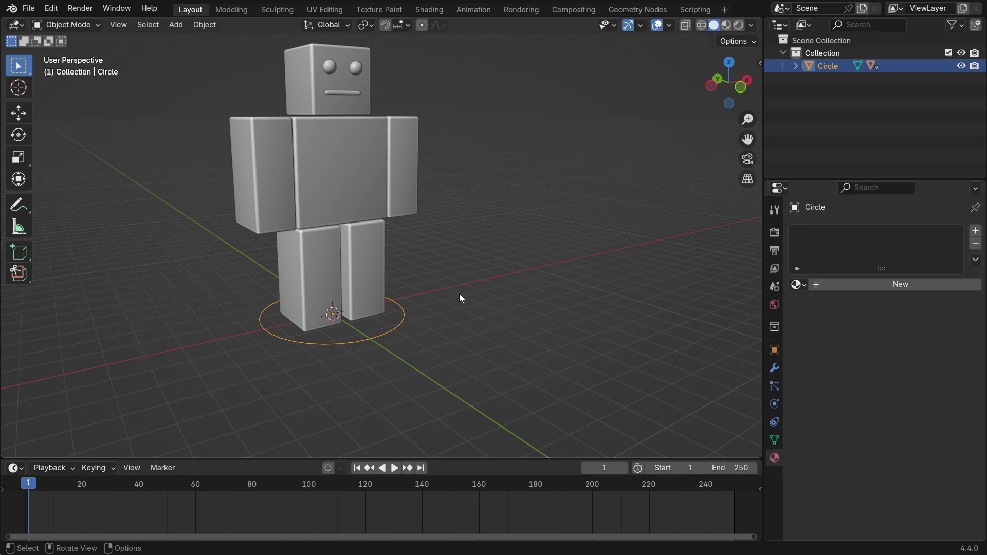
# Rotate the character's left arm forward about the shoulder in the right orthographic view.
pyautogui.click(401, 145)
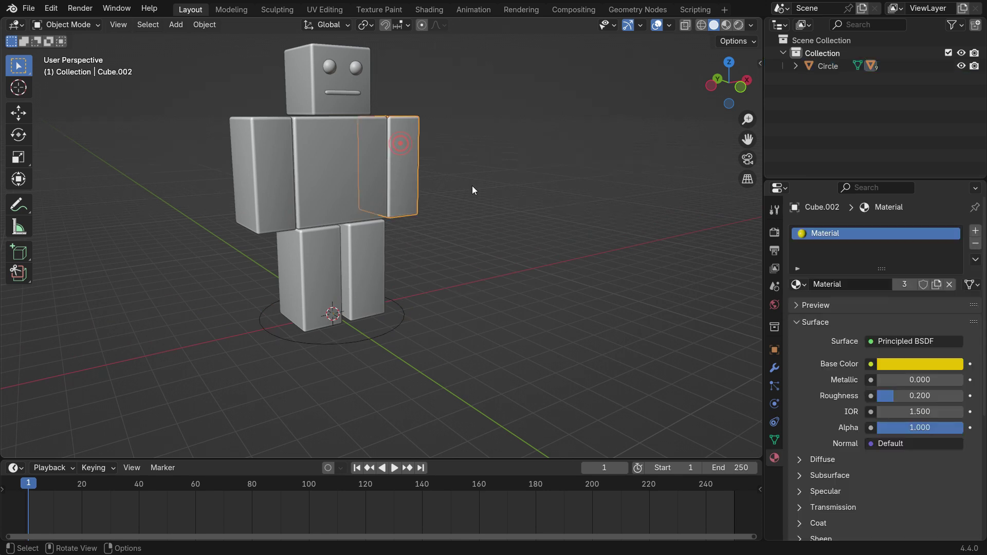
pyautogui.press('KP_3')
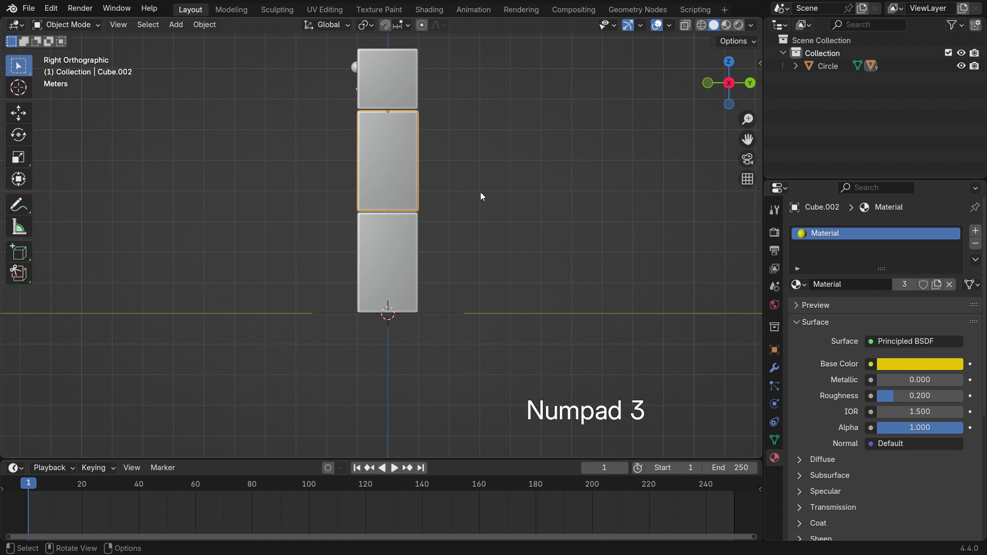
pyautogui.press('r')
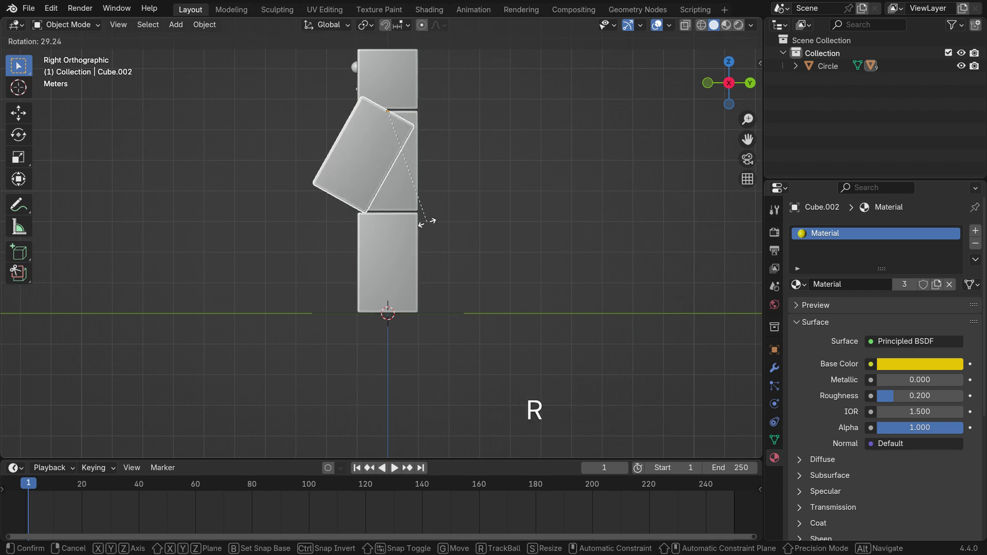
pyautogui.click(426, 235)
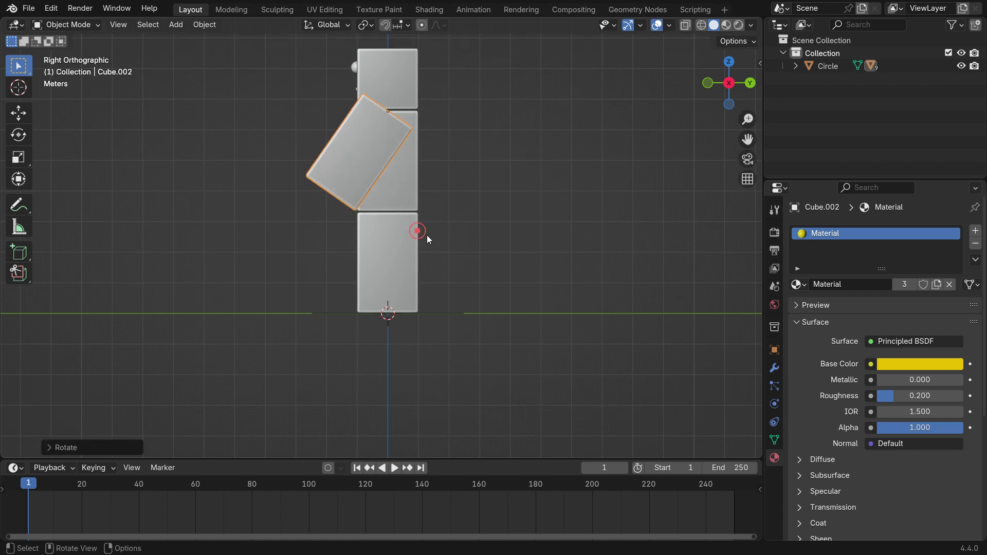
# Rotate the character's left leg backward and the right leg forward into a walking stride in the right orthographic view.
pyautogui.click(399, 239)
pyautogui.press('r')
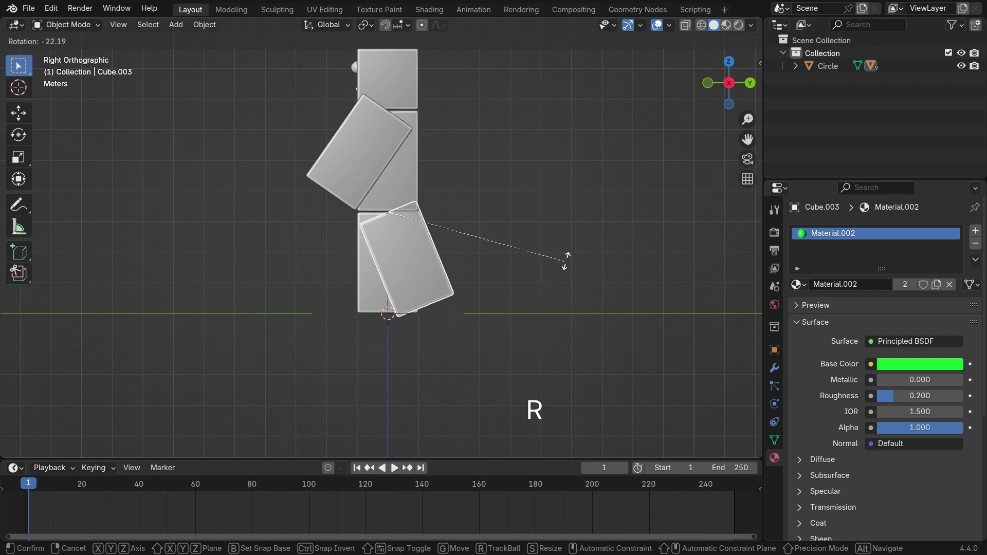
pyautogui.click(592, 223)
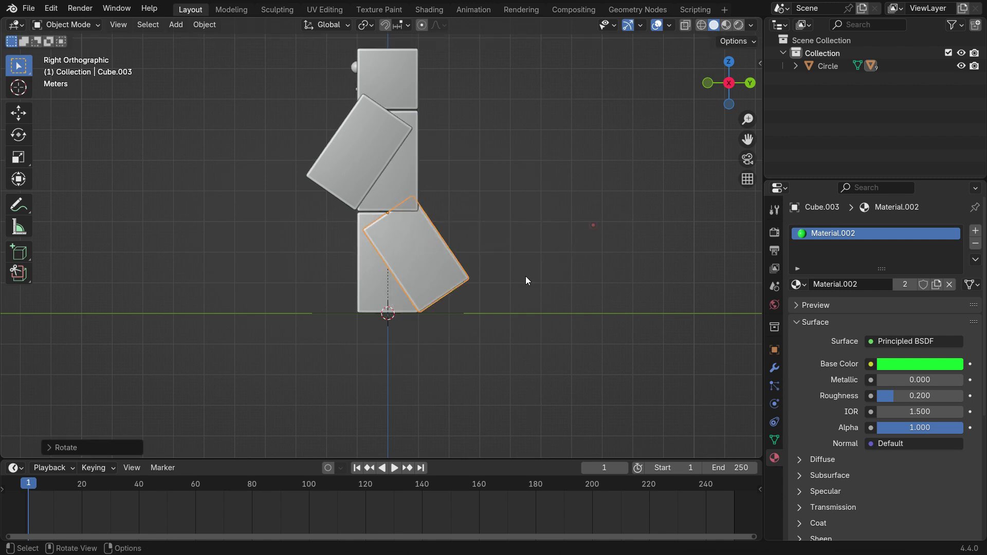
pyautogui.click(372, 280)
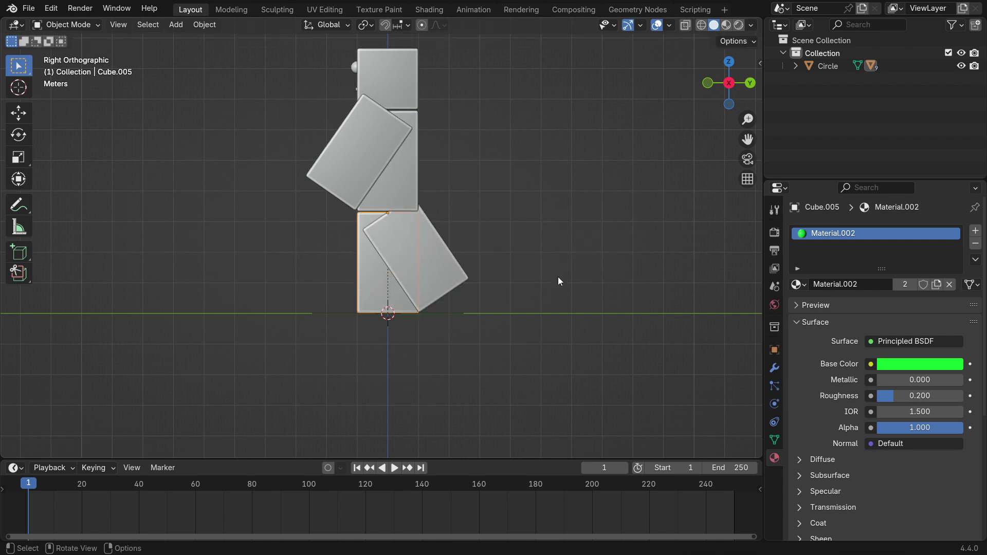
pyautogui.press('r')
pyautogui.click(461, 316)
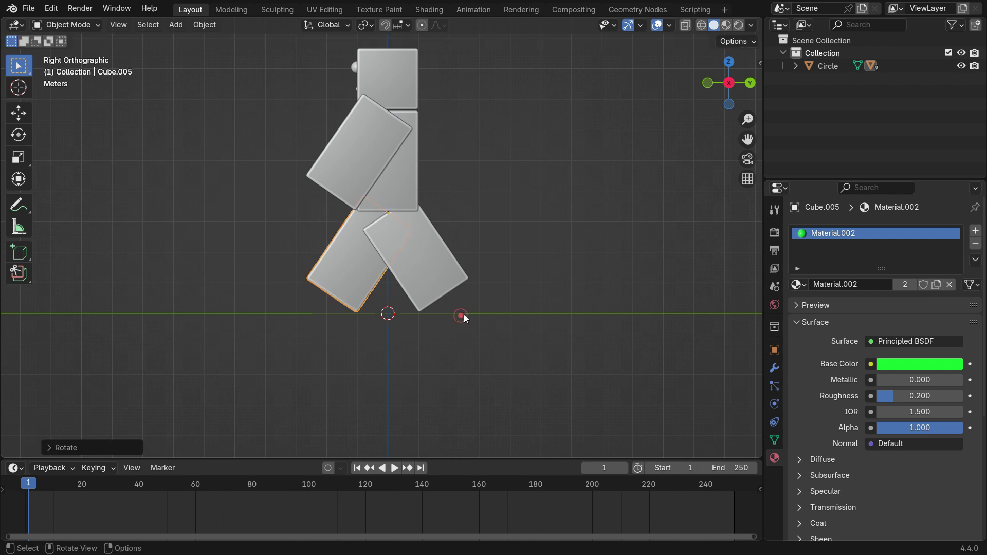
# Rotate the character's right arm backward by about 33° in the right orthographic view.
pyautogui.moveTo(463, 317); pyautogui.dragTo(461, 241, button='middle')
pyautogui.click(330, 160)
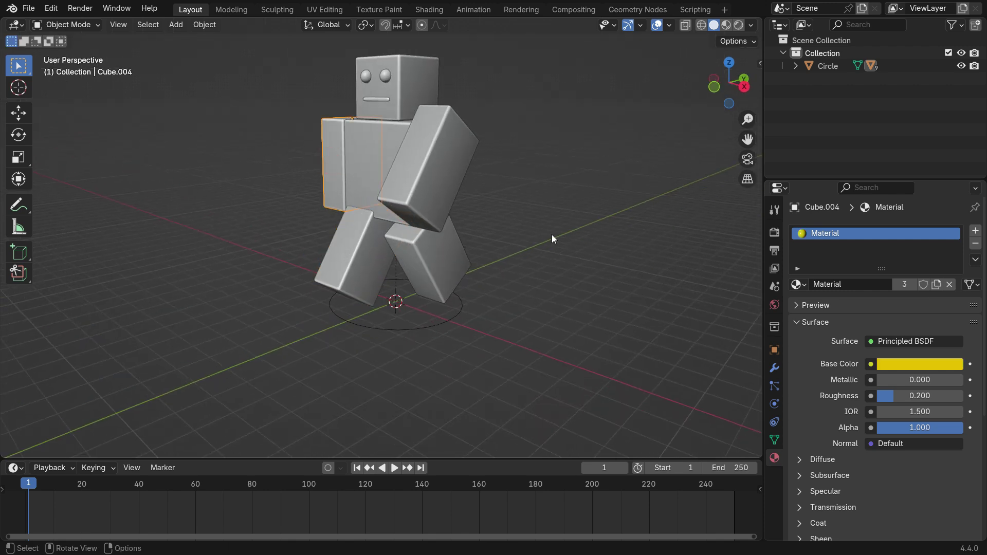
pyautogui.press('KP_3')
pyautogui.press('r')
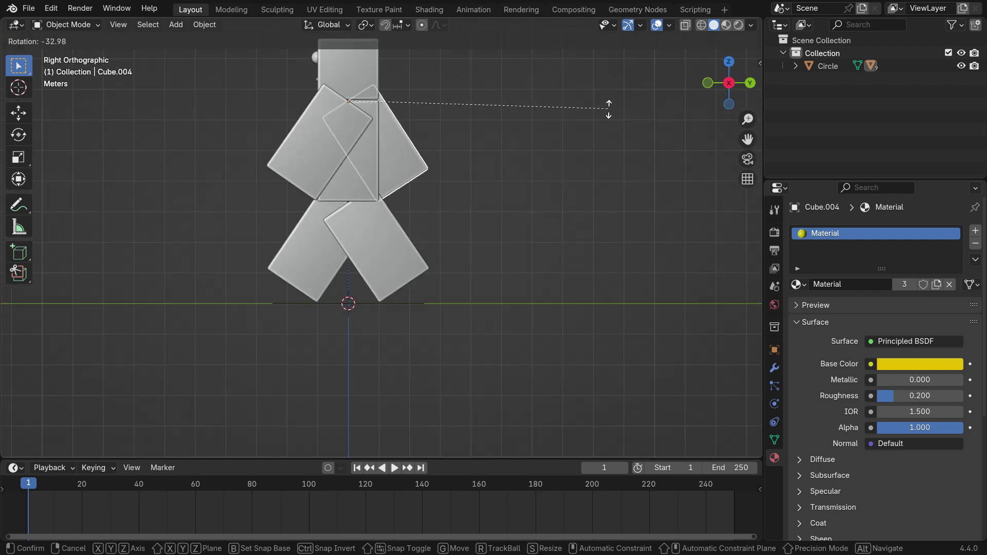
pyautogui.click(618, 105)
# Insert a Rotation keyframe for both arms and both legs at frame 1.
pyautogui.moveTo(438, 252); pyautogui.dragTo(504, 273, button='middle')
pyautogui.keyDown('shift'); pyautogui.click(478, 202); pyautogui.keyUp('shift')
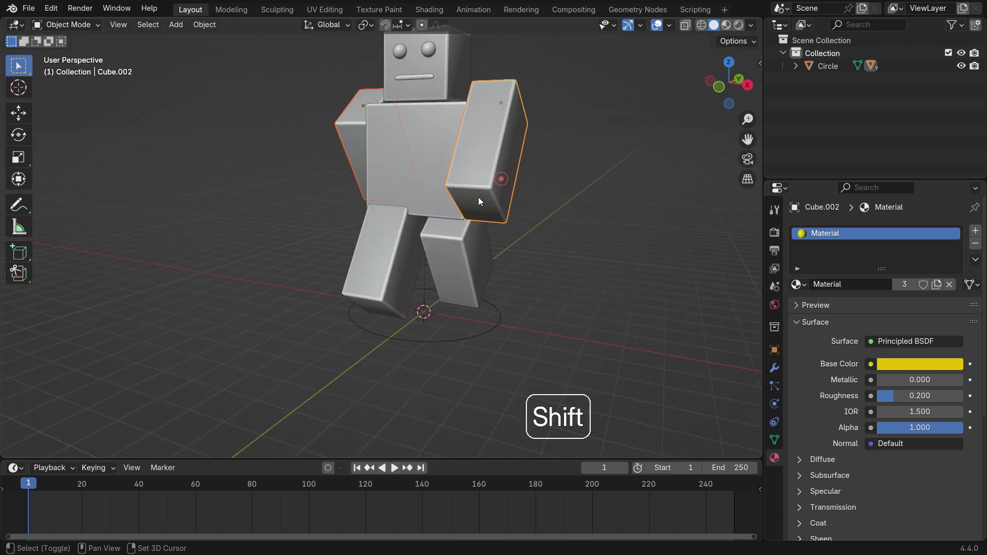
pyautogui.keyDown('shift'); pyautogui.click(458, 243); pyautogui.keyUp('shift')
pyautogui.keyDown('shift'); pyautogui.click(390, 255); pyautogui.keyUp('shift')
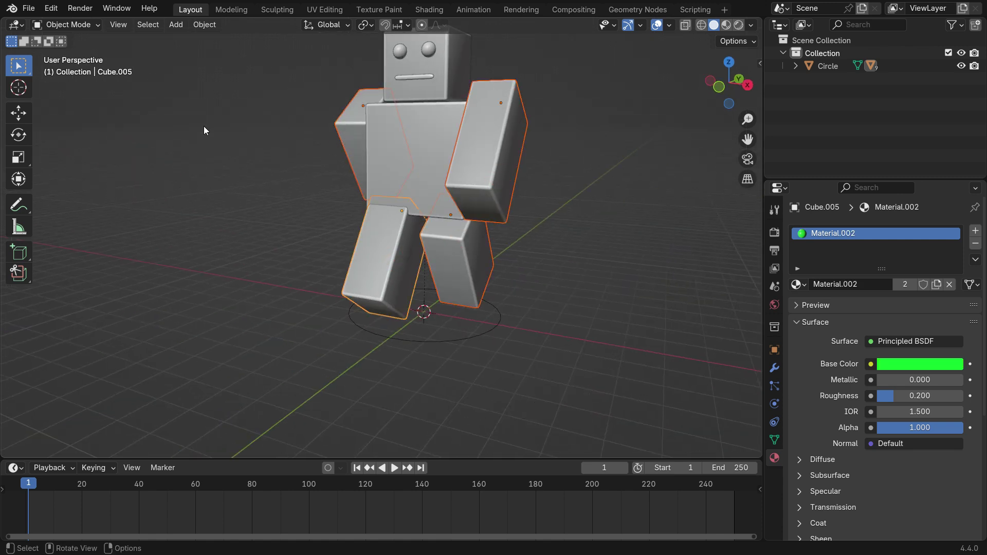
pyautogui.press('k')
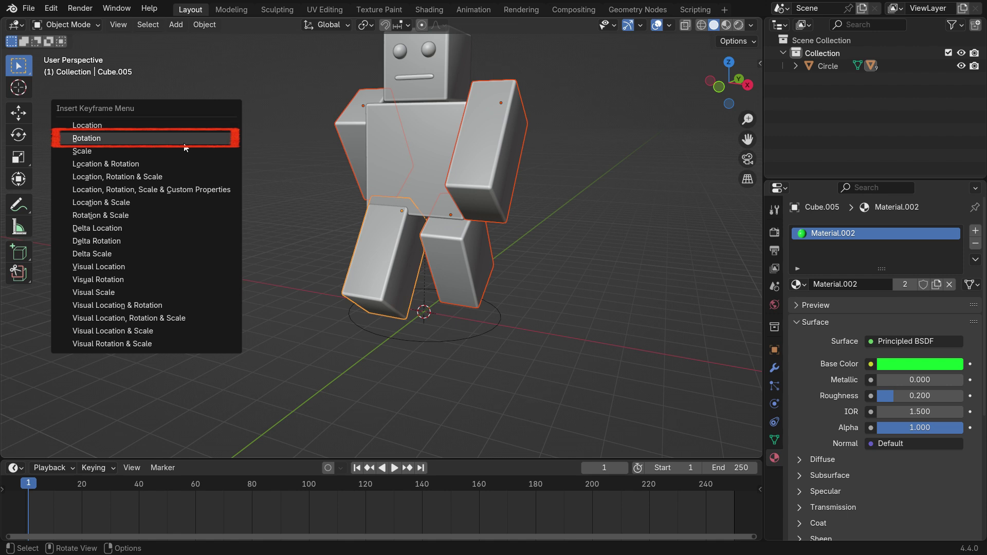
pyautogui.click(186, 147)
# Enlarge the timeline, go to frame 20 and clear the rotation of both arms and both legs.
pyautogui.moveTo(195, 459); pyautogui.dragTo(194, 431)
pyautogui.press('space')
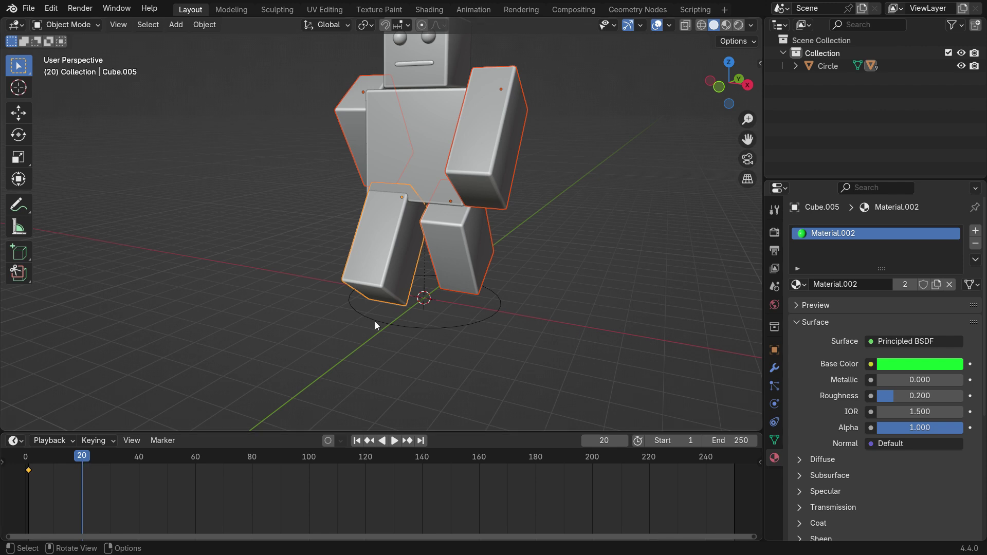
pyautogui.hotkey('alt', 'r')
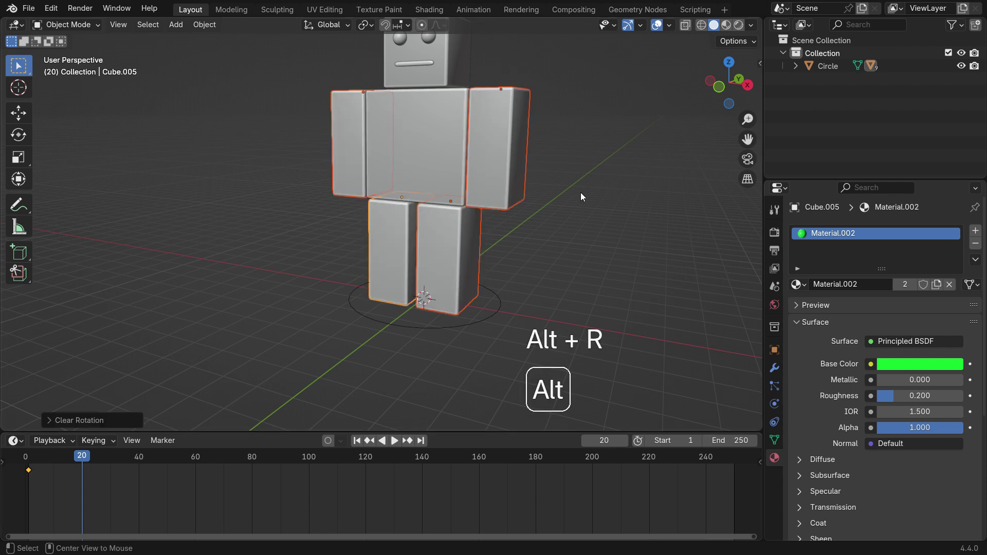
# Insert a Rotation keyframe for both arms and both legs at frame 20 and play the animation from the start.
pyautogui.press('k')
pyautogui.click(228, 142)
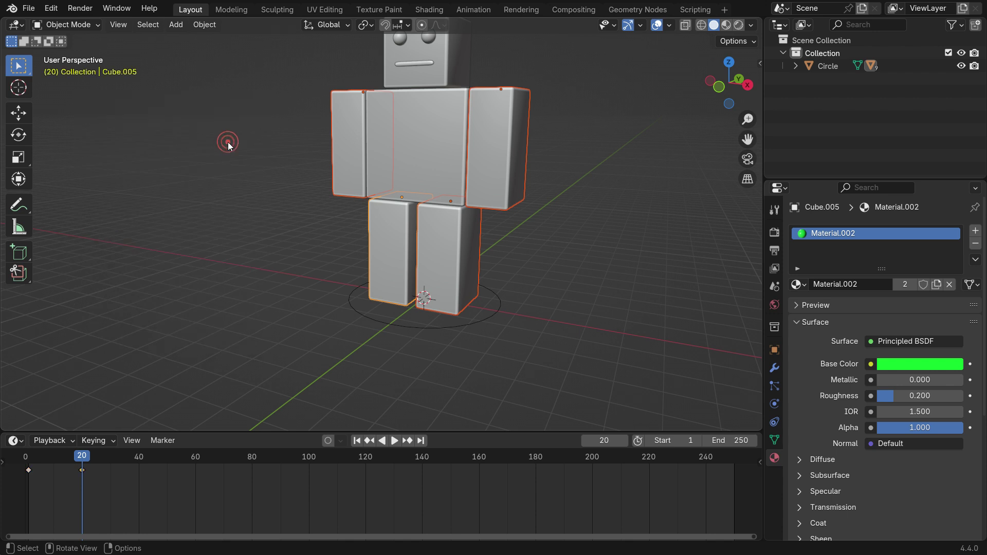
pyautogui.click(356, 440)
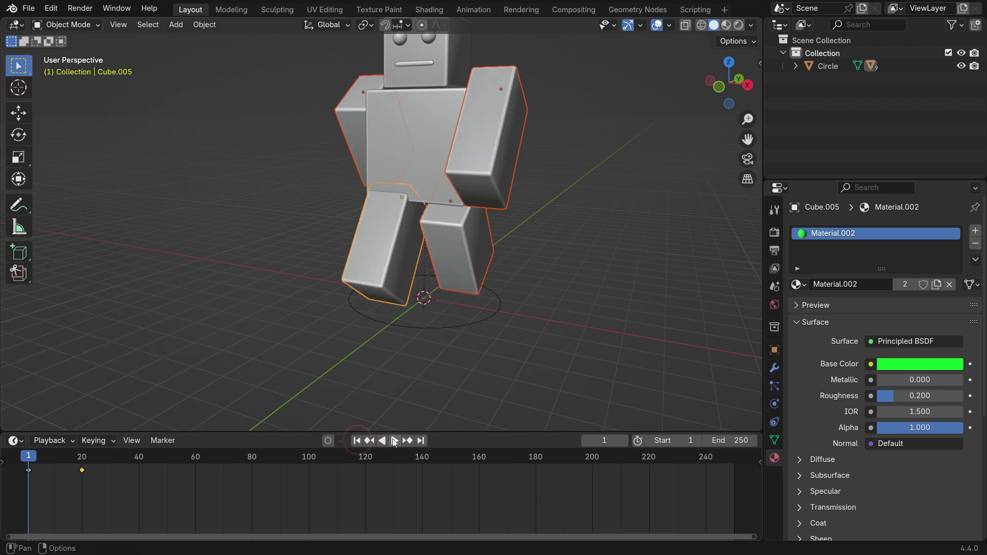
pyautogui.click(393, 440)
pyautogui.click(393, 440)
pyautogui.click(356, 440)
pyautogui.click(396, 440)
pyautogui.click(395, 439)
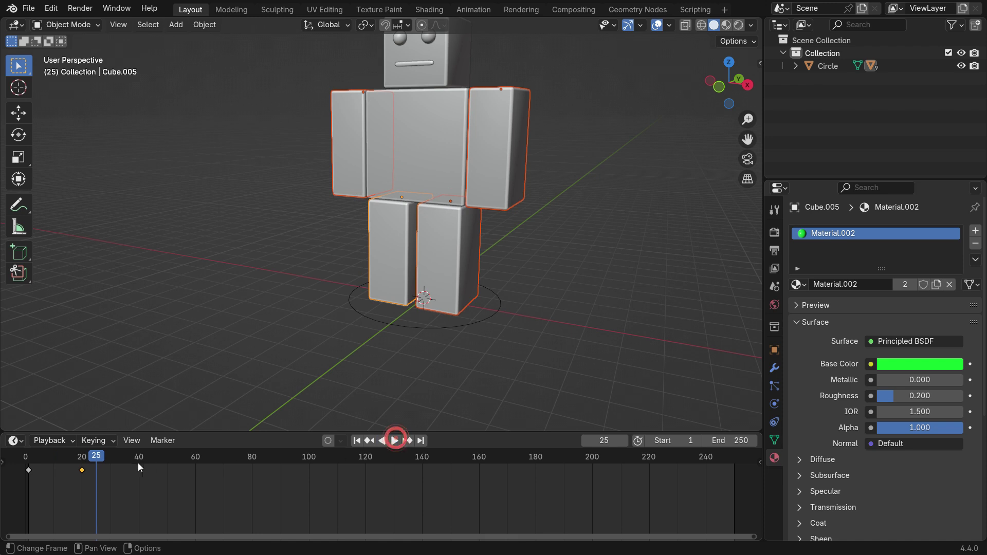
# Duplicate the limbs' frame 1 keyframes to frame 40.
pyautogui.moveTo(87, 464); pyautogui.dragTo(82, 470)
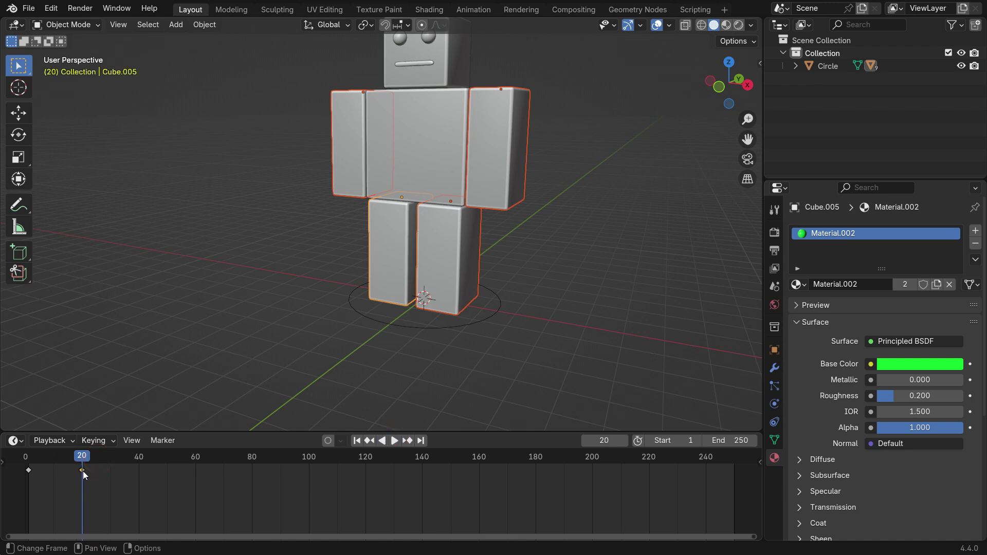
pyautogui.click(28, 471)
pyautogui.hotkey('shift', 'd')
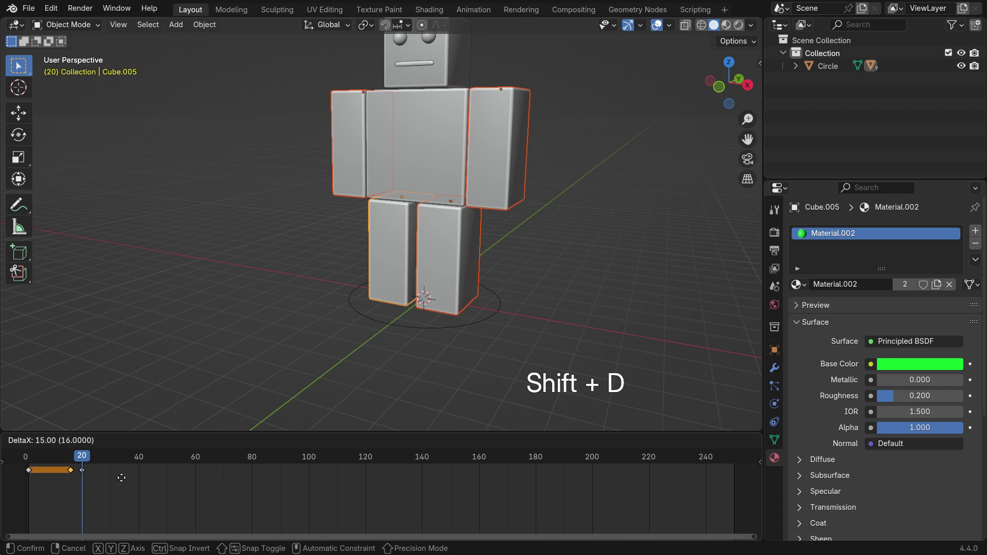
pyautogui.click(186, 486)
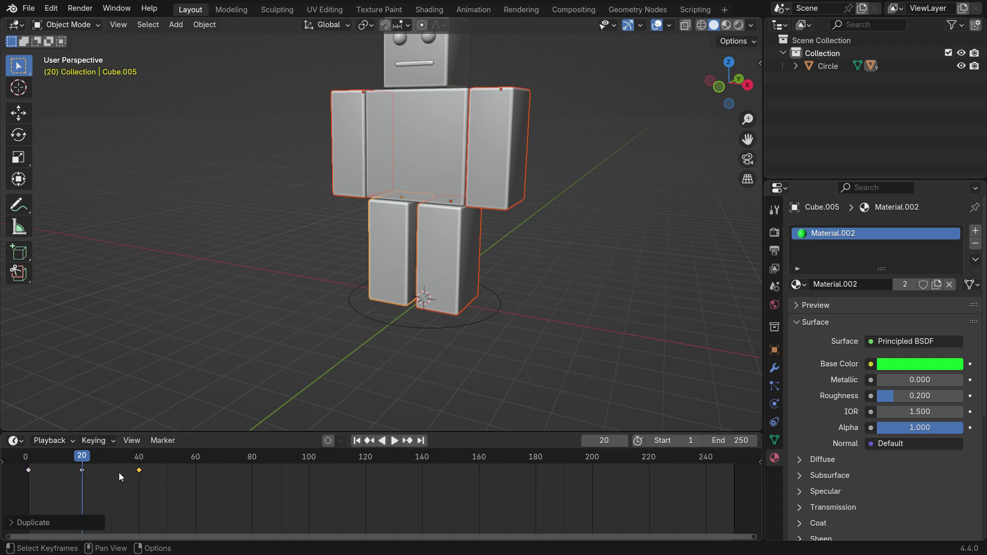
# Mirror both arms and both legs along Y Global at frame 40, insert a Rotation keyframe and play the result.
pyautogui.moveTo(83, 460); pyautogui.dragTo(139, 472)
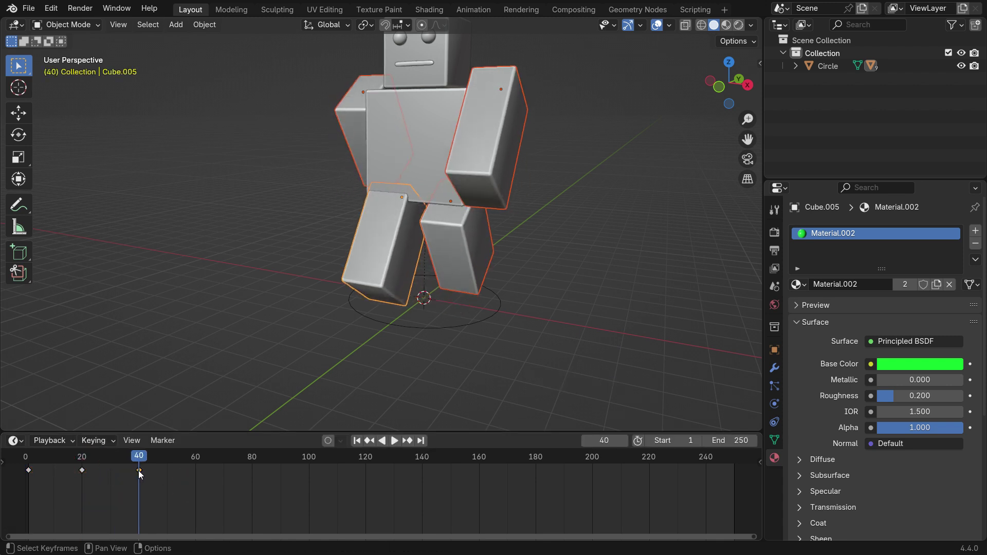
pyautogui.rightClick(191, 97)
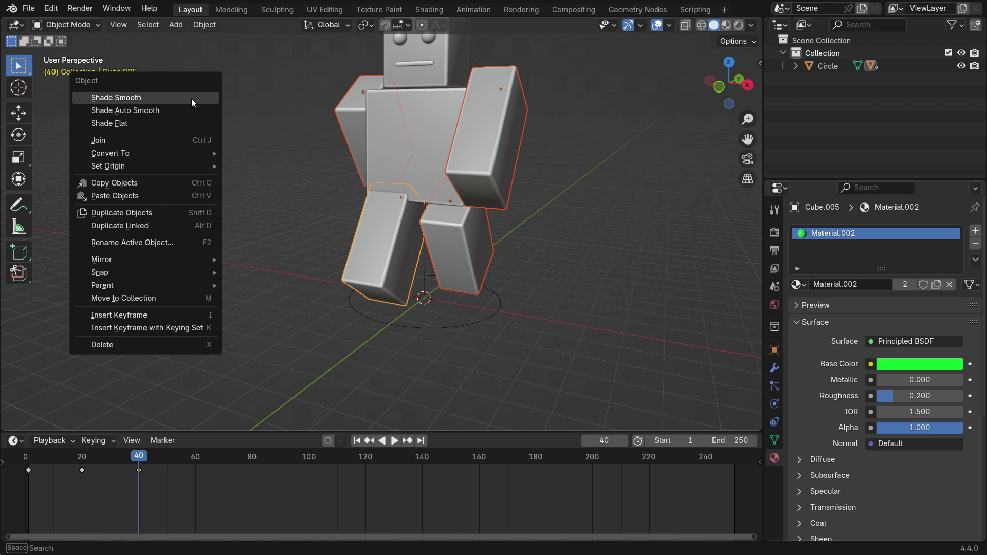
pyautogui.moveTo(175, 259)
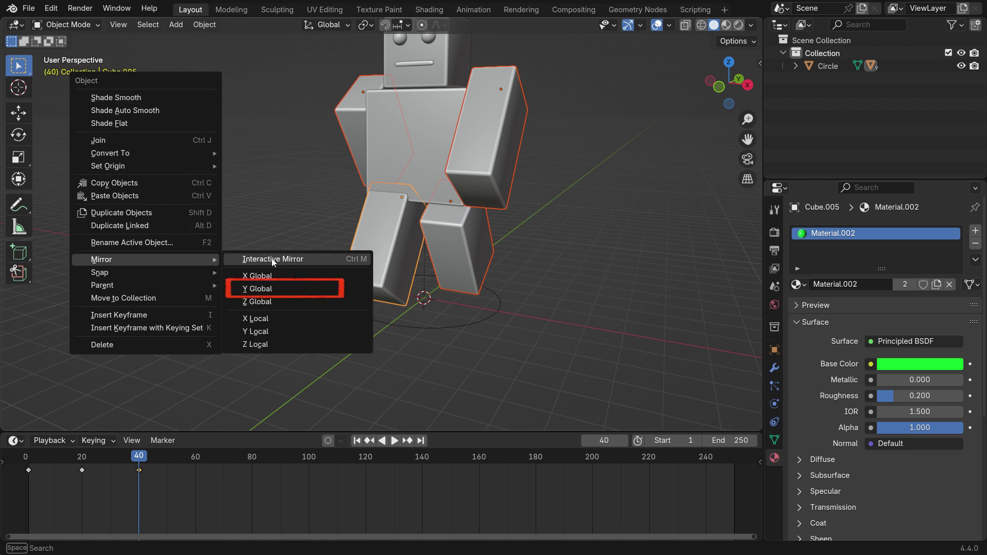
pyautogui.click(317, 289)
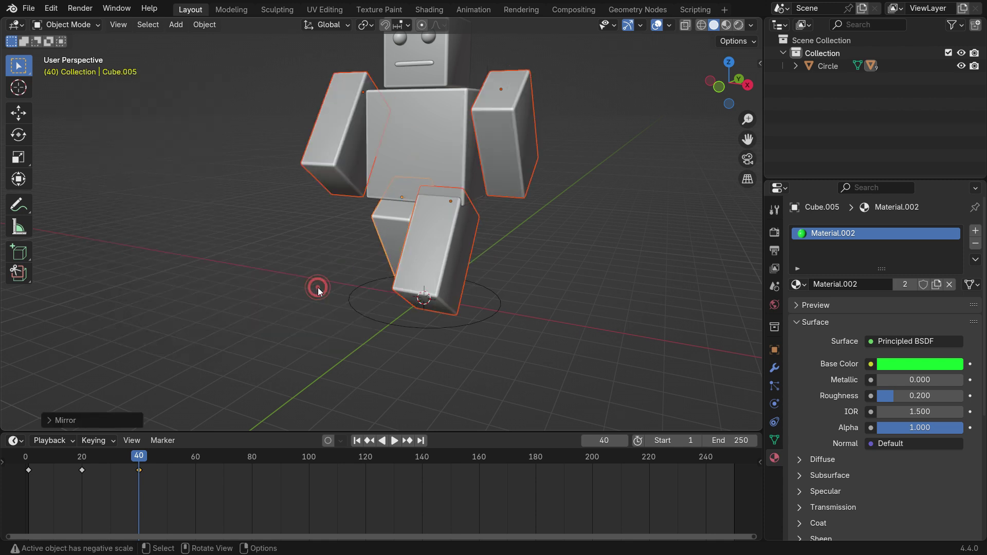
pyautogui.press('k')
pyautogui.click(174, 143)
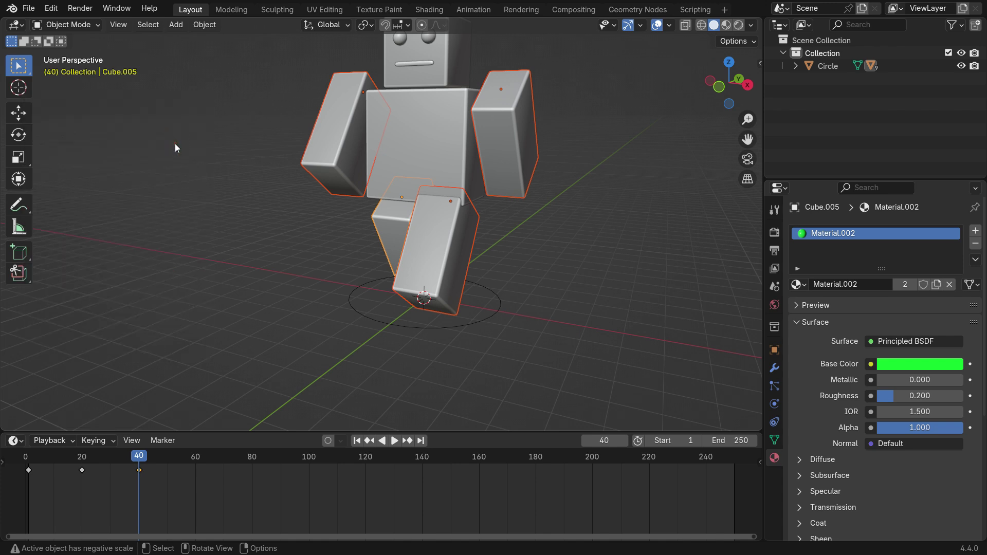
pyautogui.click(357, 441)
pyautogui.click(394, 441)
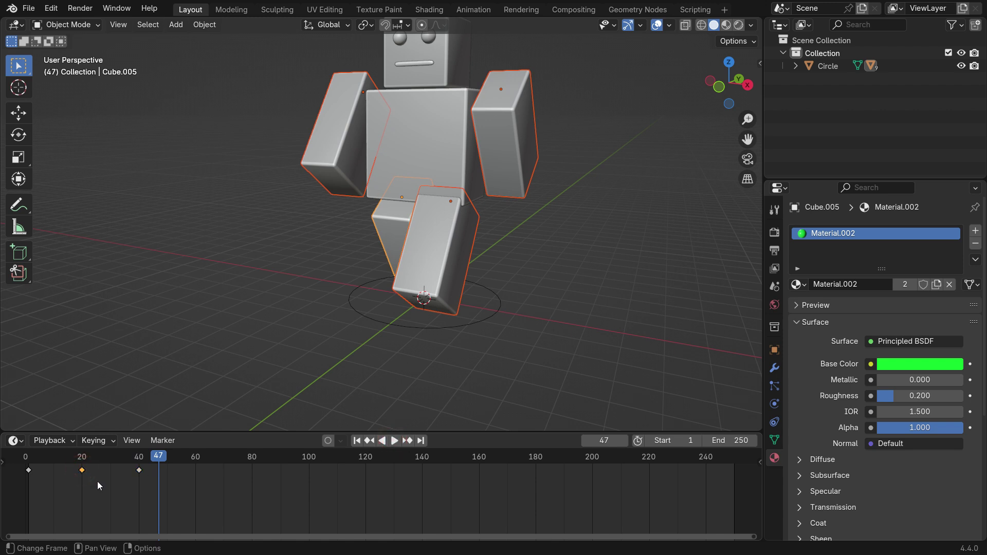
# Duplicate the limbs' frame 20 keyframes to frame 60.
pyautogui.hotkey('shift', 'd')
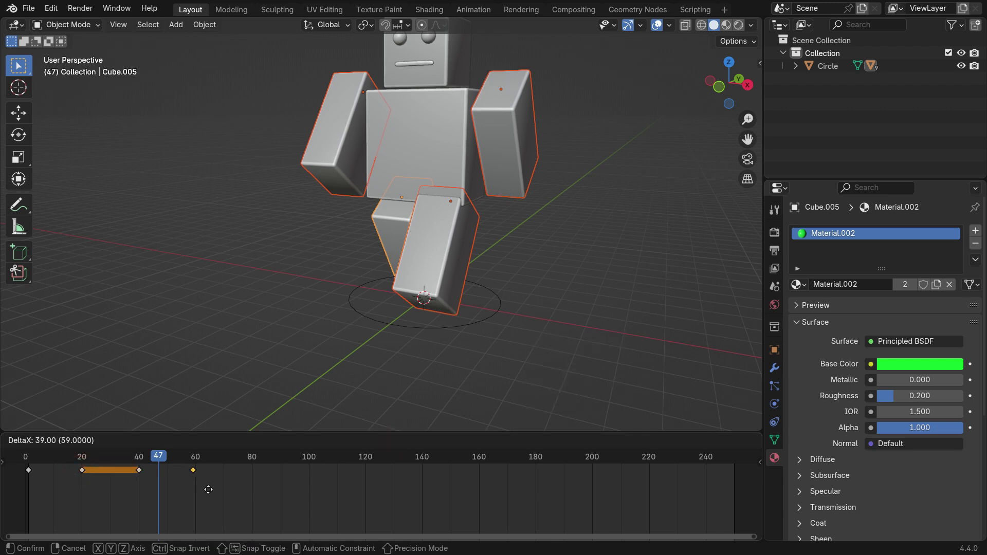
pyautogui.click(211, 489)
pyautogui.moveTo(153, 459); pyautogui.dragTo(189, 471)
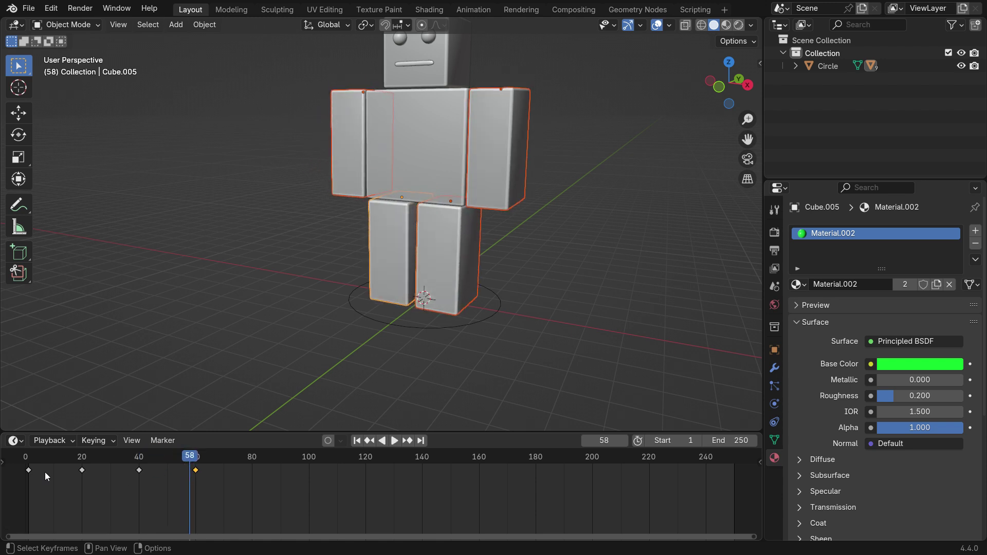
# Duplicate the limbs' frame 1 keyframes to frame 80 and play the walk from the start.
pyautogui.click(29, 469)
pyautogui.hotkey('shift', 'd')
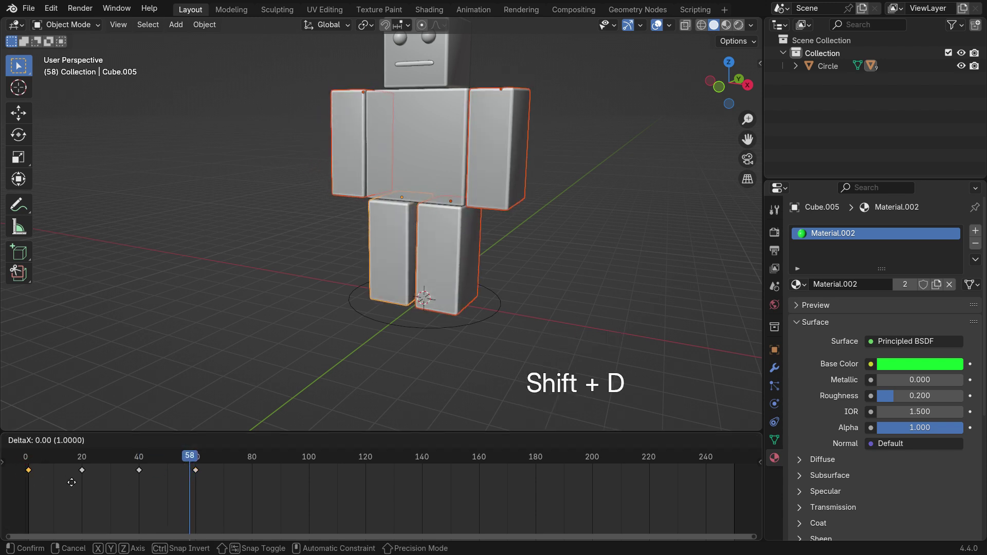
pyautogui.click(266, 482)
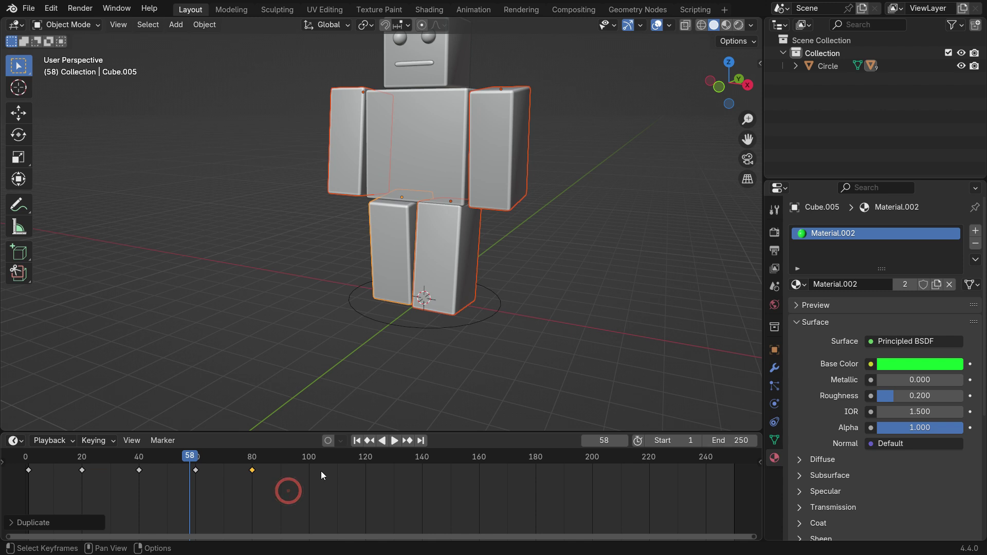
pyautogui.click(356, 440)
pyautogui.click(395, 440)
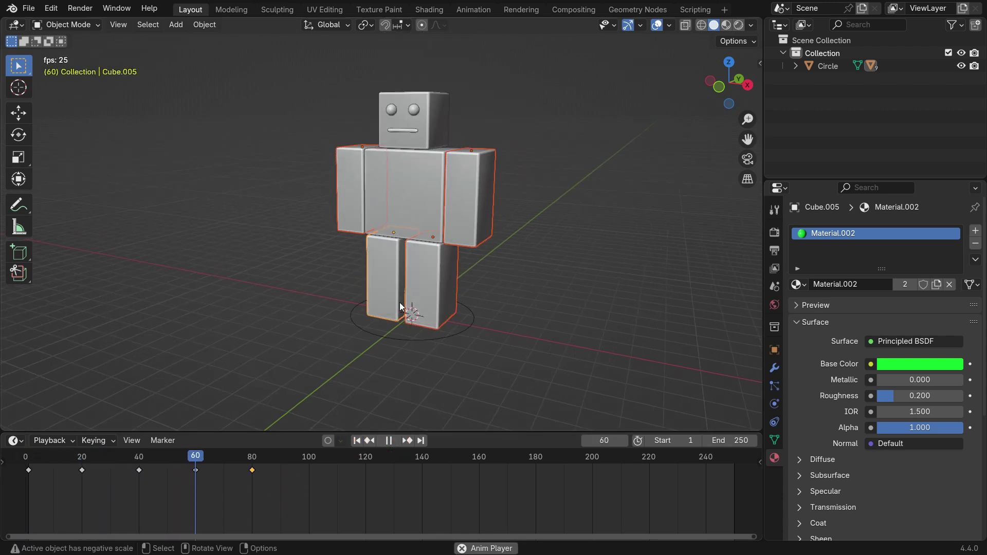
pyautogui.click(390, 441)
pyautogui.click(355, 441)
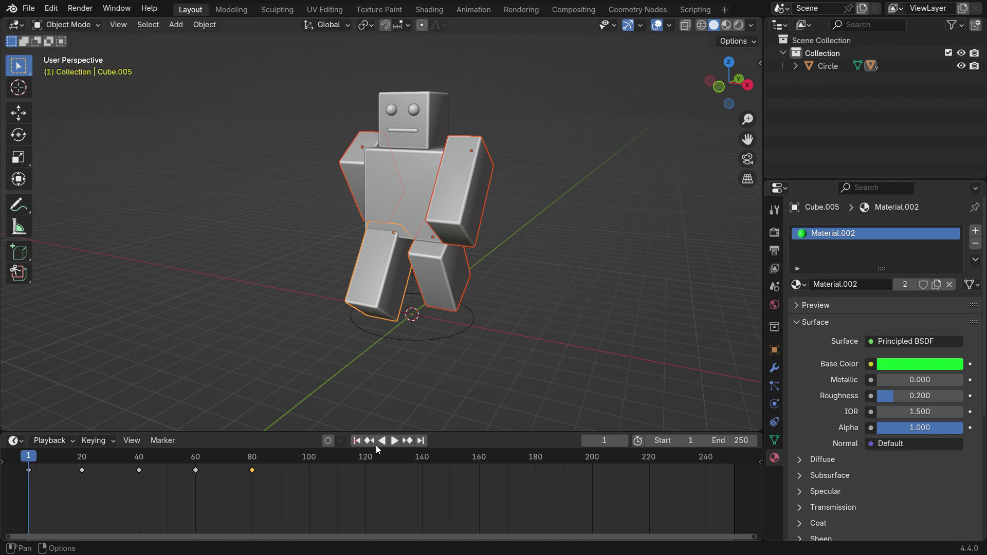
pyautogui.click(394, 441)
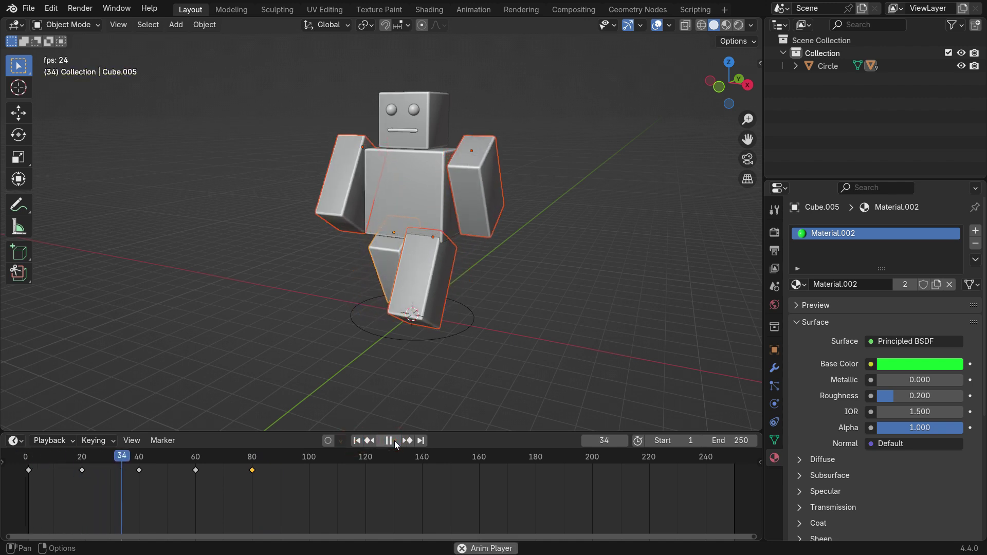
pyautogui.click(394, 440)
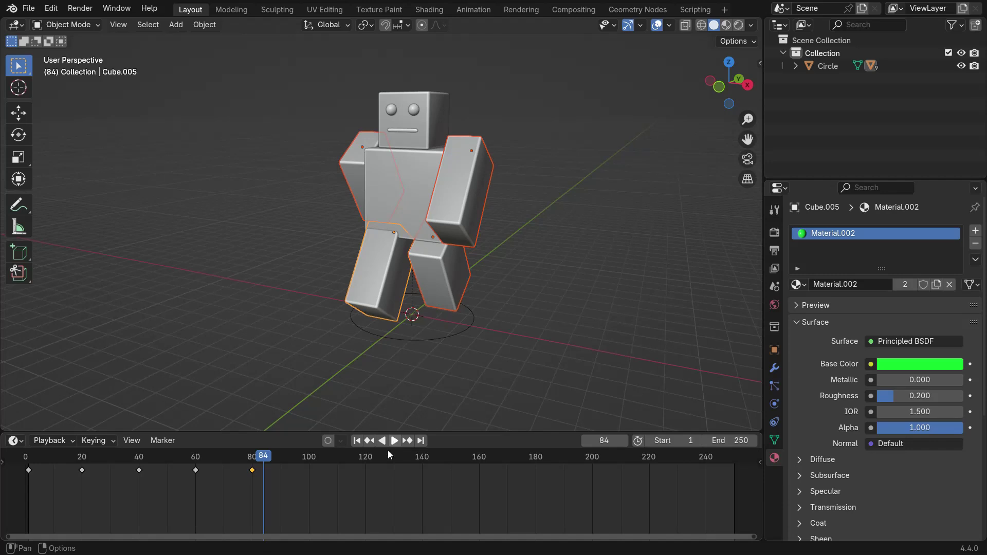
# Scale all limb keyframes down from frame 1 so the last one sits at frame 40, and play the faster walk.
pyautogui.moveTo(263, 467); pyautogui.dragTo(28, 471)
pyautogui.moveTo(16, 479); pyautogui.dragTo(381, 499)
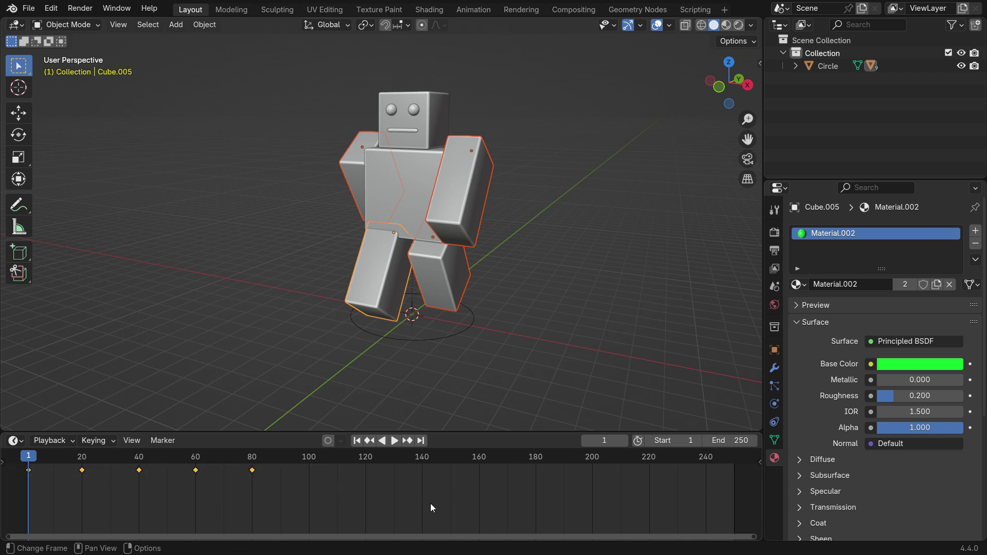
pyautogui.press('s')
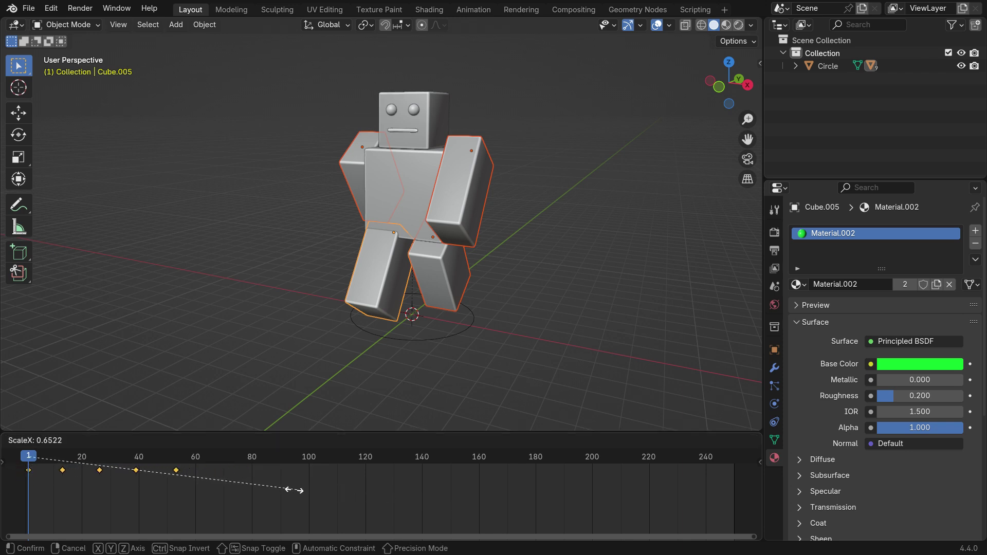
pyautogui.click(230, 488)
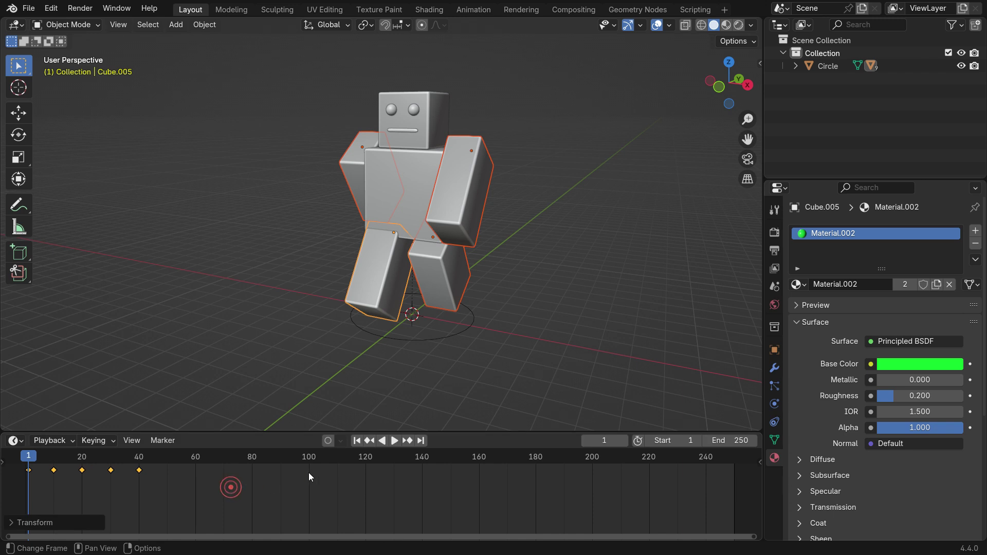
pyautogui.click(389, 441)
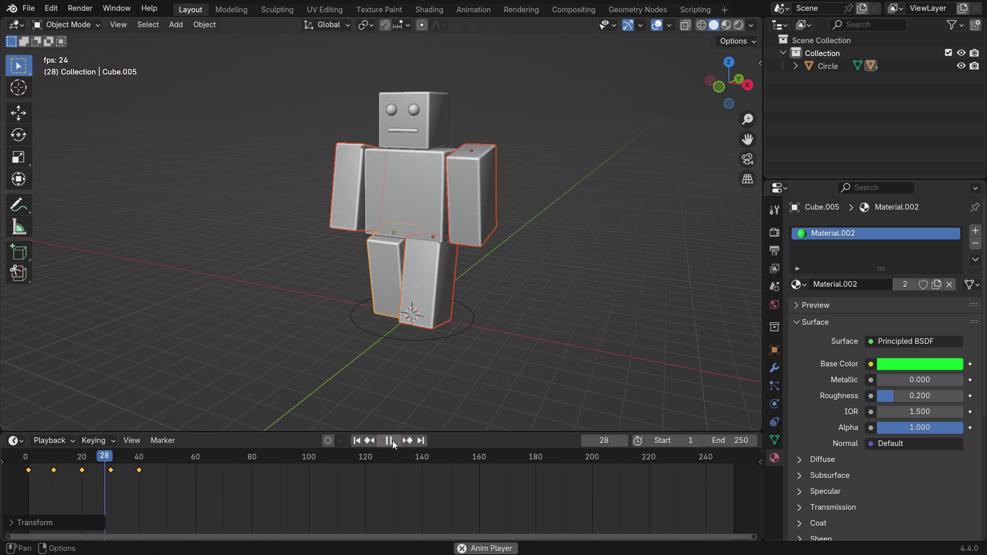
pyautogui.click(392, 440)
pyautogui.click(357, 440)
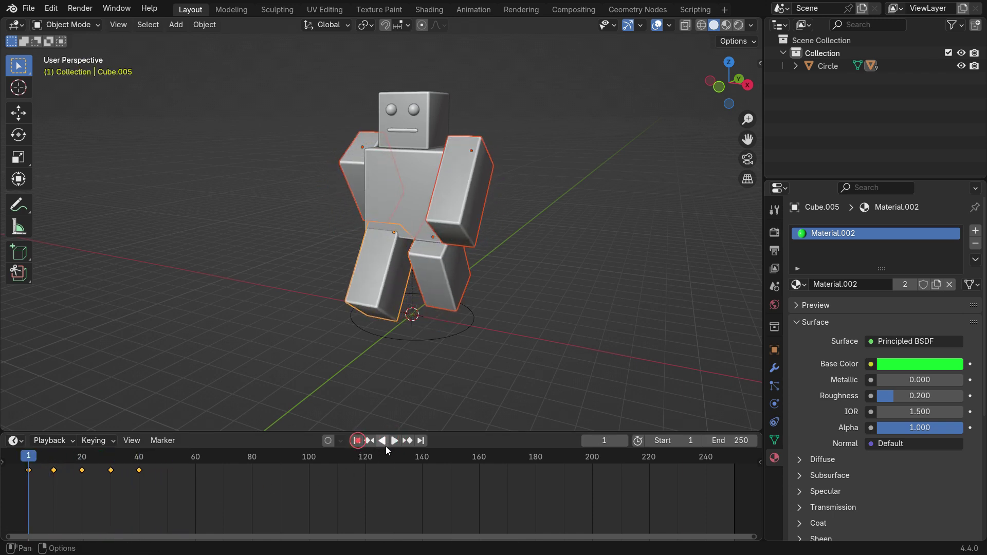
pyautogui.click(393, 441)
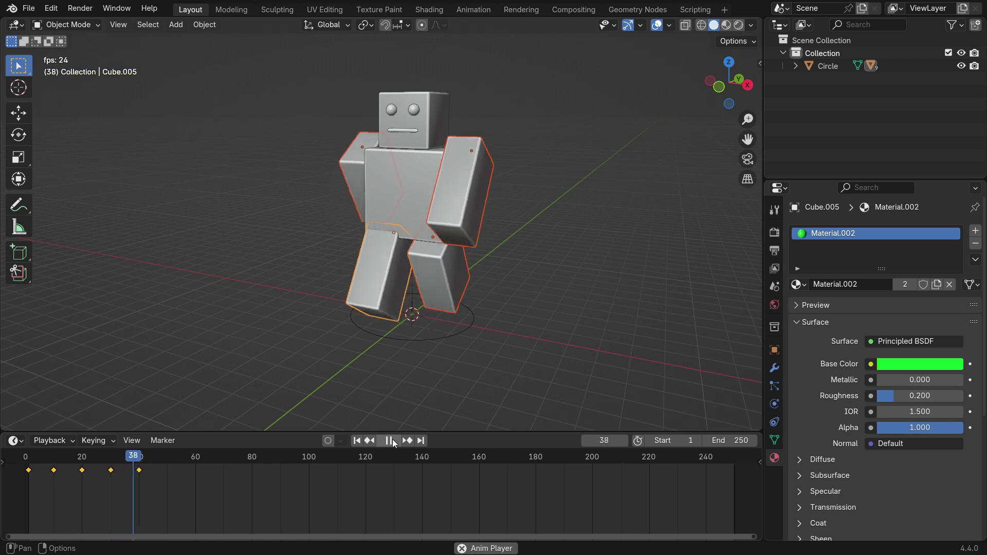
pyautogui.click(393, 441)
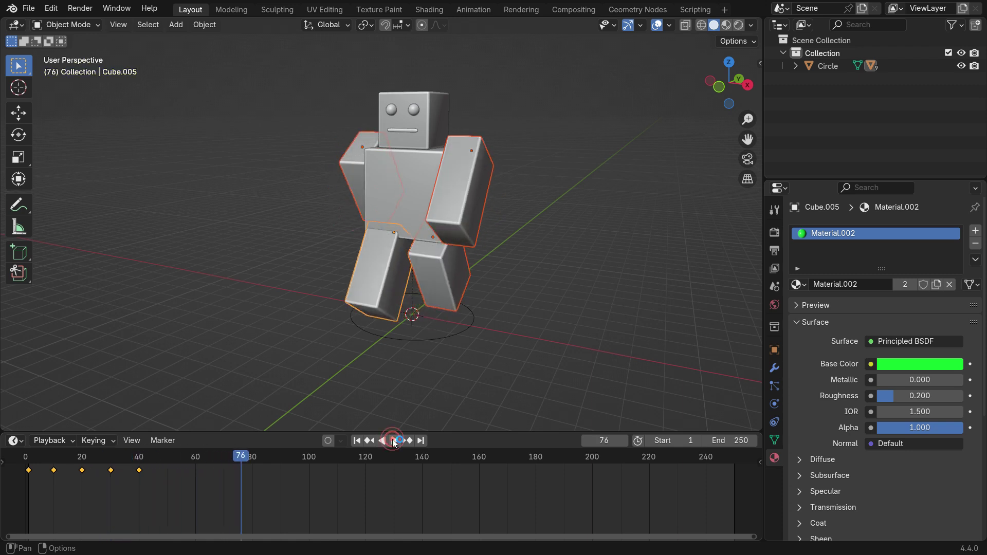
# Enlarge the timeline area and switch it to the Nonlinear Animation editor.
pyautogui.moveTo(452, 433); pyautogui.dragTo(201, 284)
pyautogui.click(13, 296)
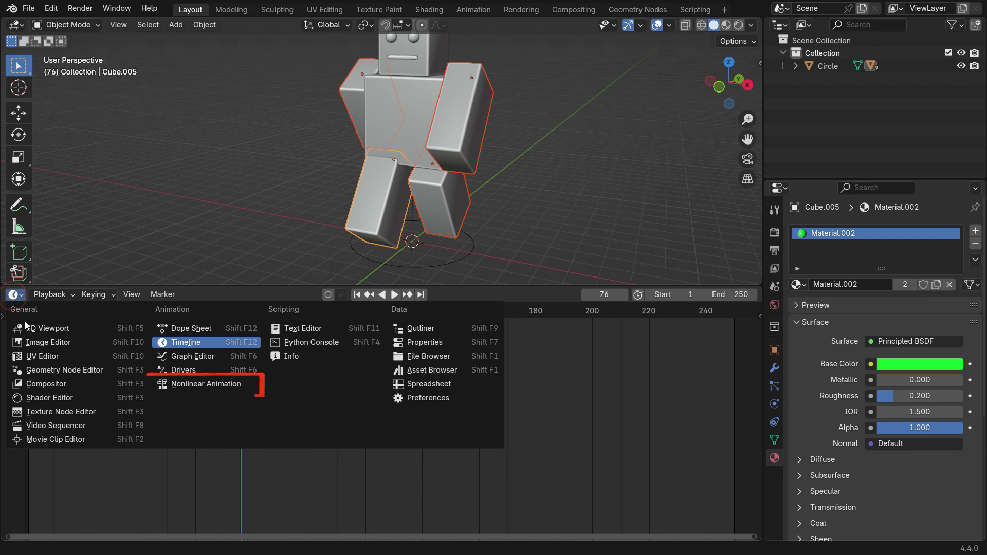
pyautogui.click(218, 383)
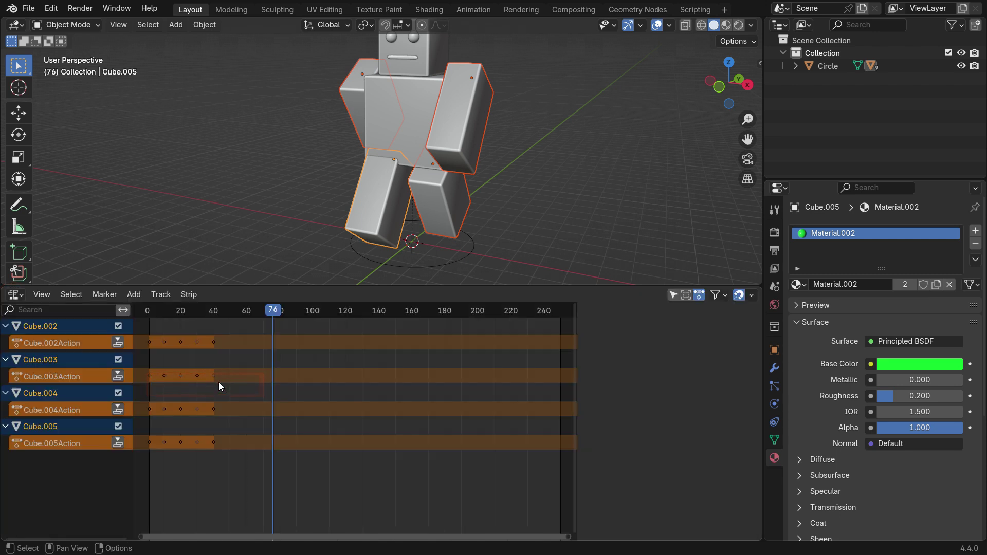
# Push down the actions of Cube.002, Cube.003, Cube.004 and Cube.005 into NLA strips.
pyautogui.click(114, 344)
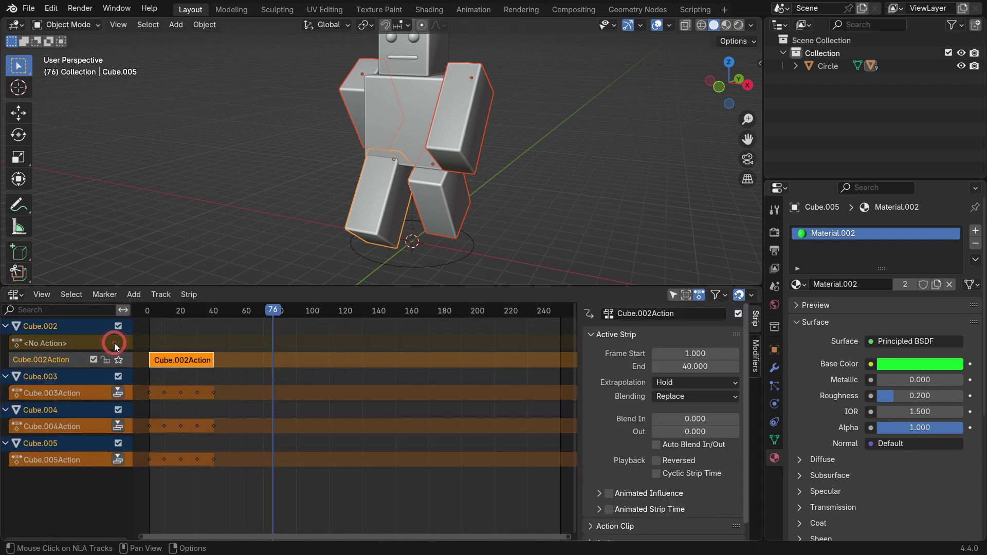
pyautogui.click(117, 393)
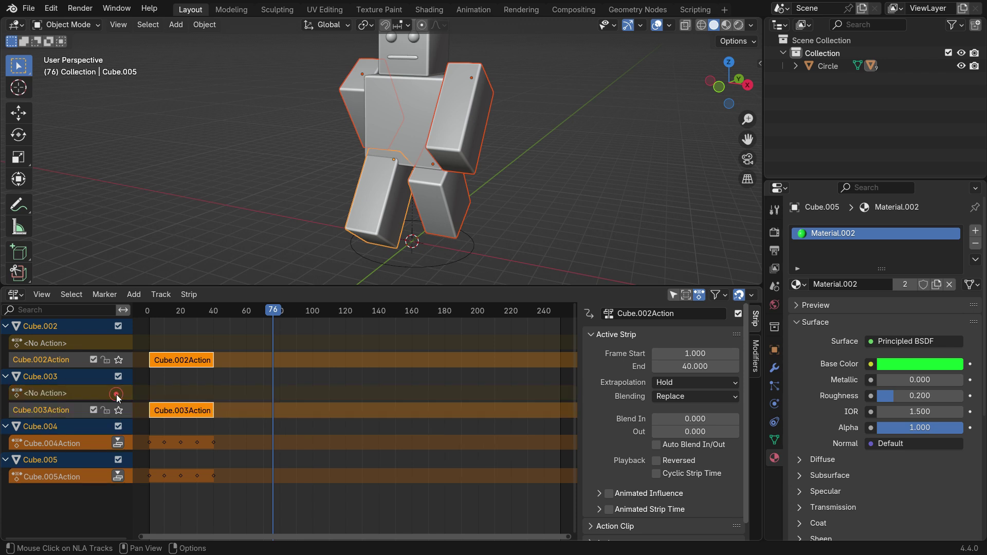
pyautogui.click(118, 442)
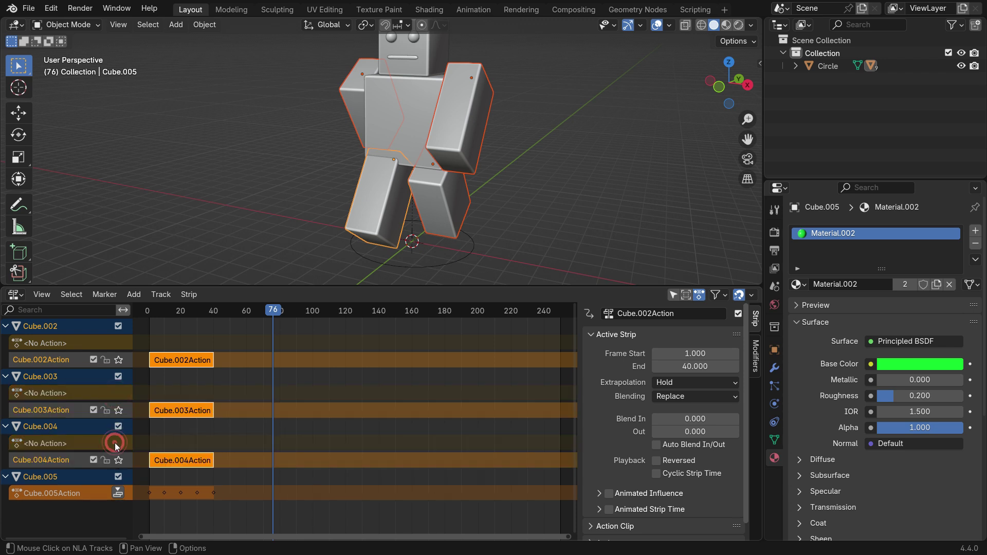
pyautogui.click(118, 493)
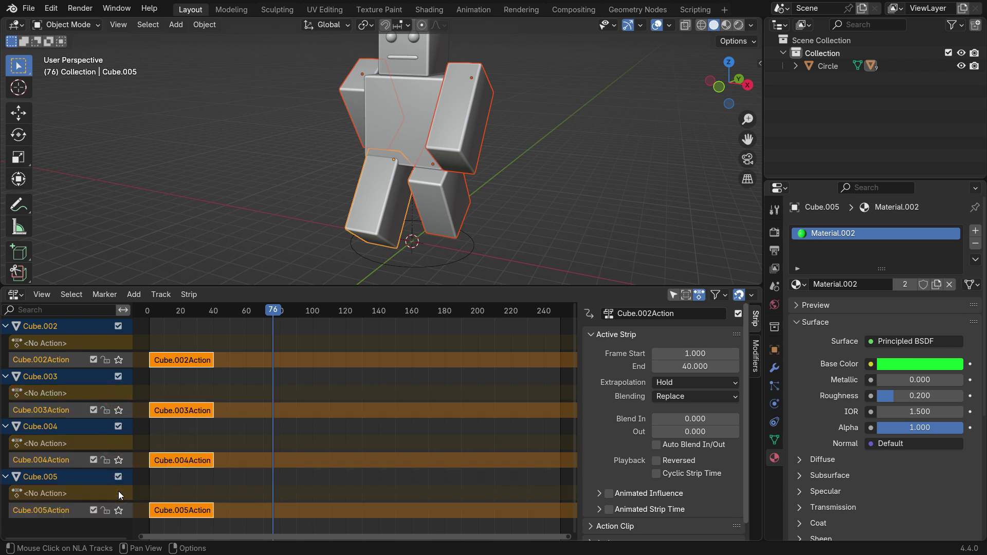
# Expand the Action Clip settings of the Cube.002 strip and set its repeat to 3.
pyautogui.click(192, 361)
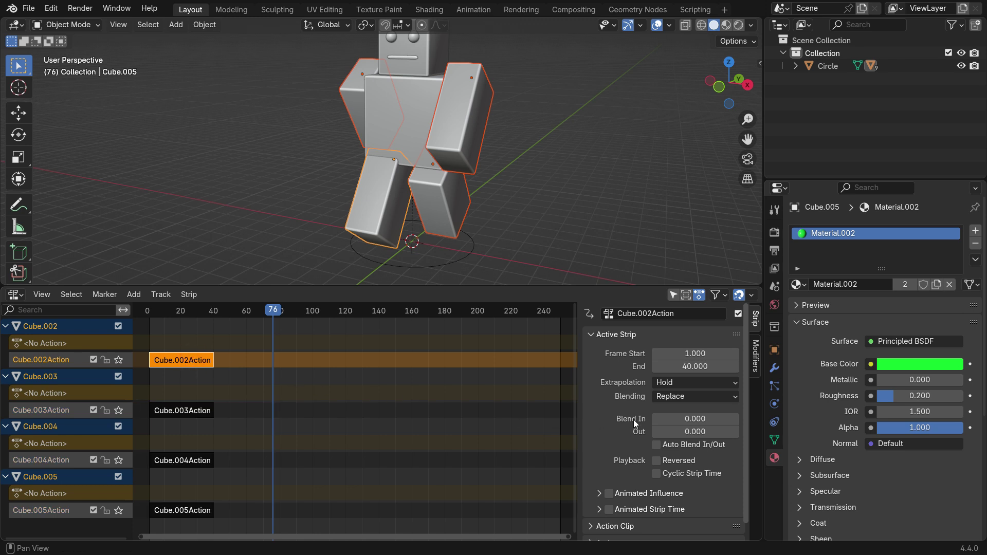
pyautogui.scroll(-1, 633, 419)
pyautogui.click(602, 516)
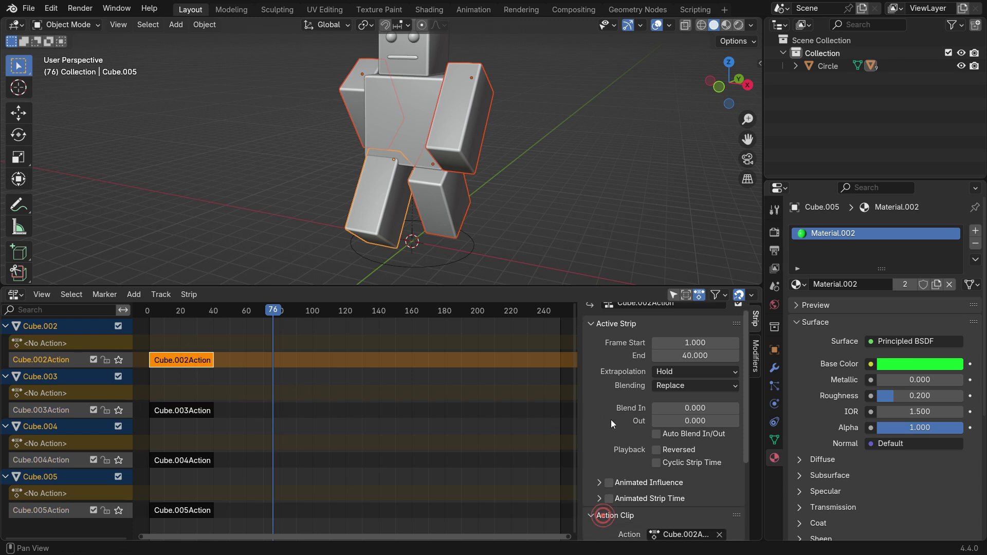
pyautogui.scroll(-5, 611, 420)
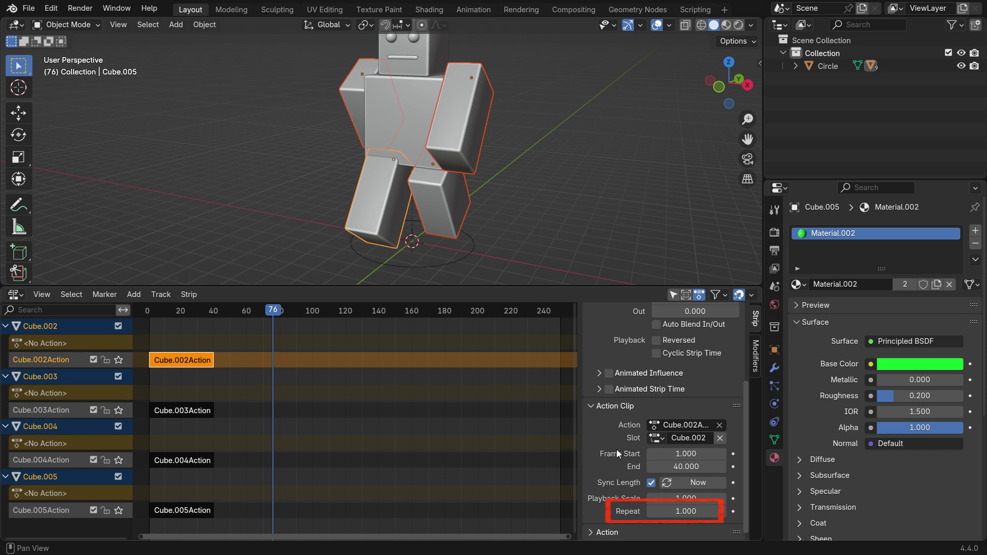
pyautogui.moveTo(677, 511); pyautogui.dragTo(772, 511)
pyautogui.click(688, 513)
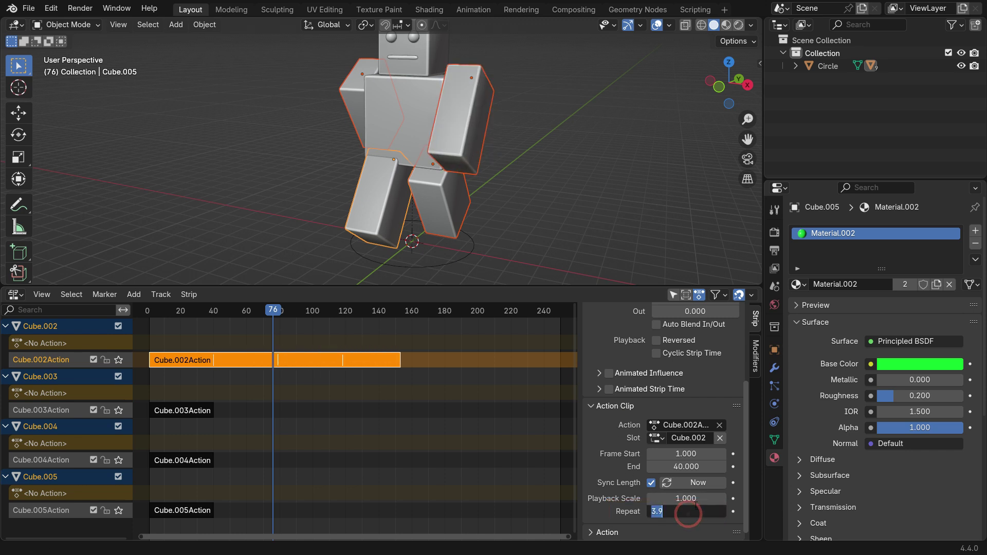
pyautogui.write('3')
pyautogui.press('Return')
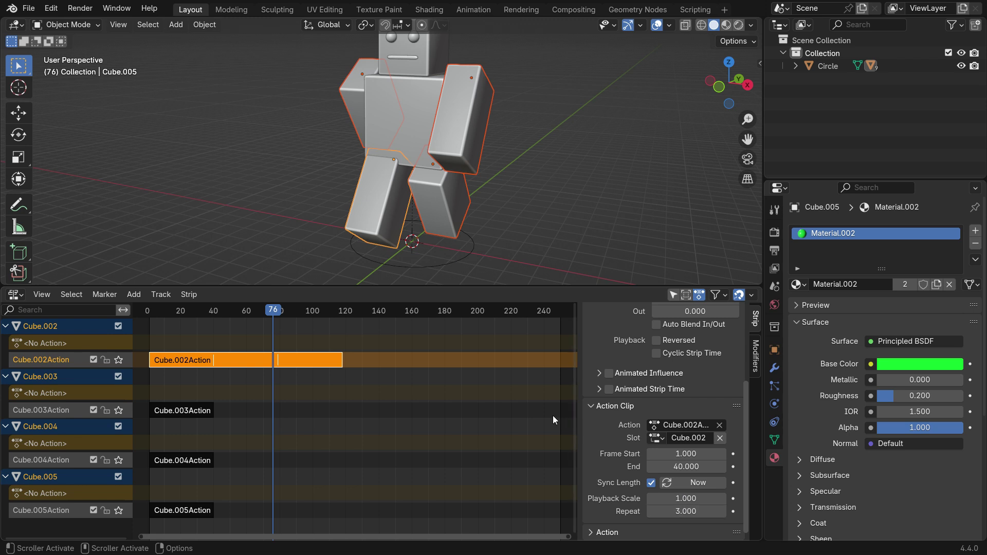
# Play the animation from frame 1 to check how the Cube.002 strip repeats.
pyautogui.hotkey('shift', 'Left')
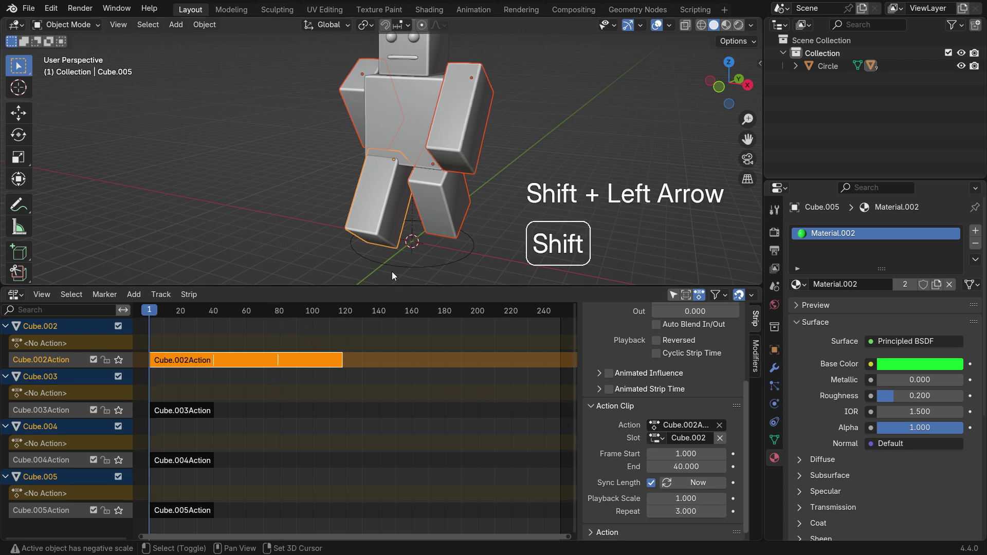
pyautogui.press('space')
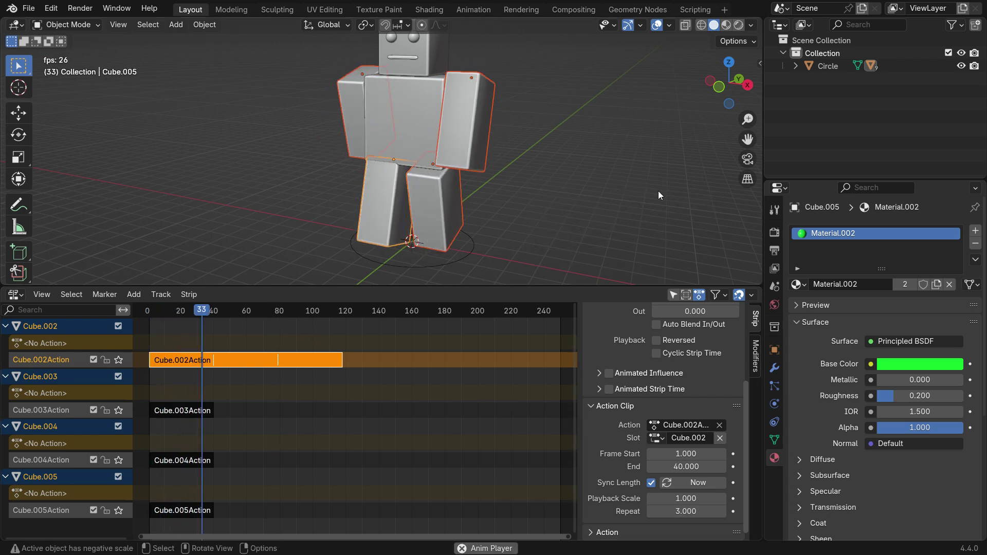
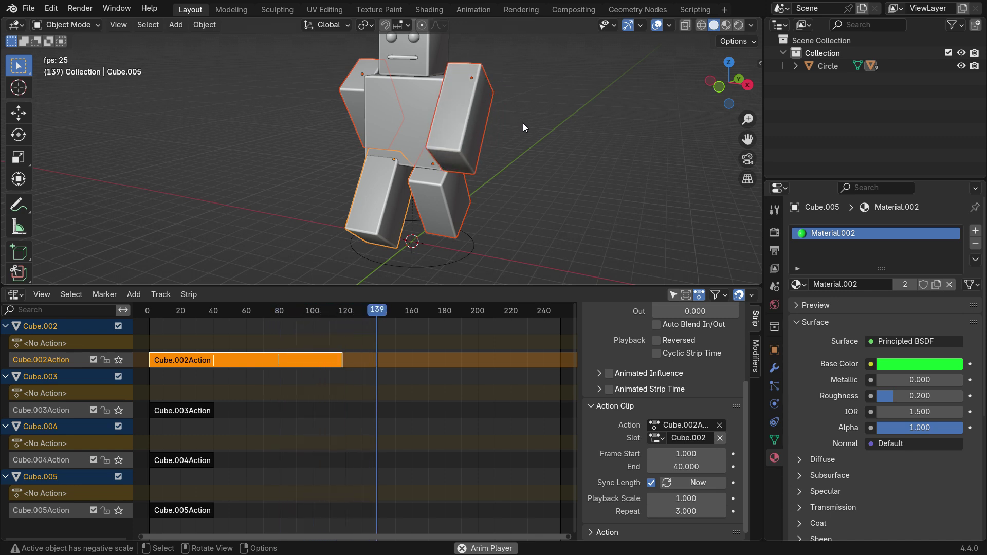
pyautogui.press('space')
# Set the repeat of the Cube.003, Cube.004 and Cube.005 action strips to 3.
pyautogui.click(194, 410)
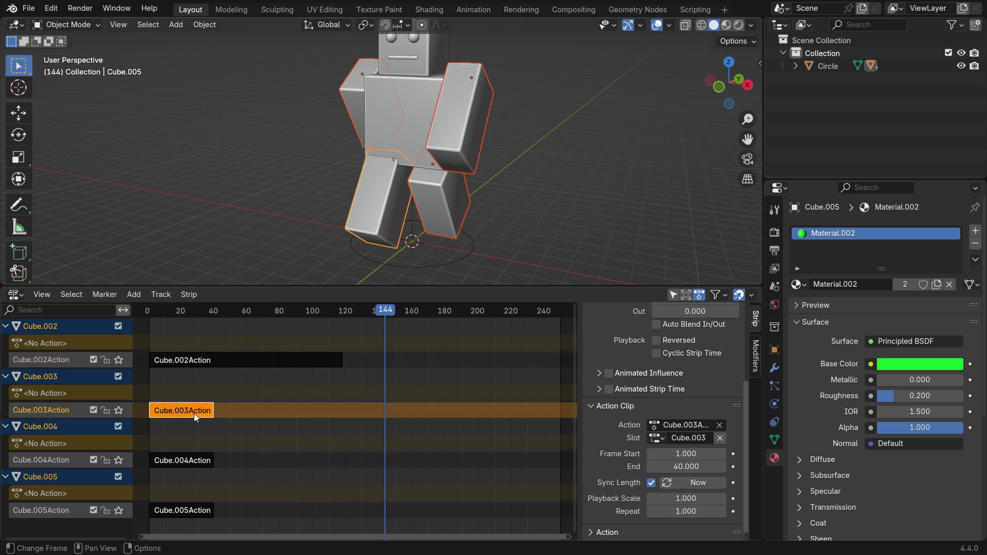
pyautogui.click(682, 511)
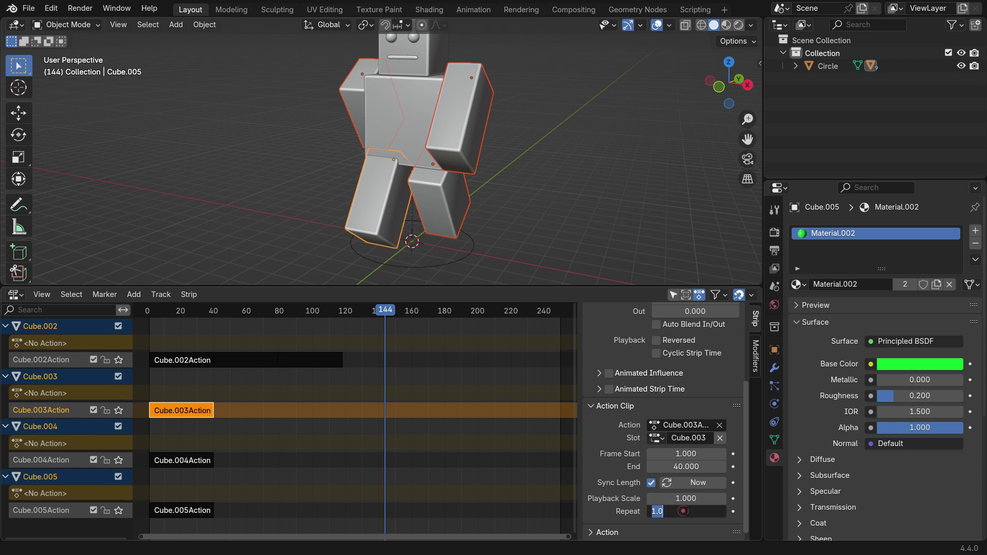
pyautogui.write('3')
pyautogui.press('Return')
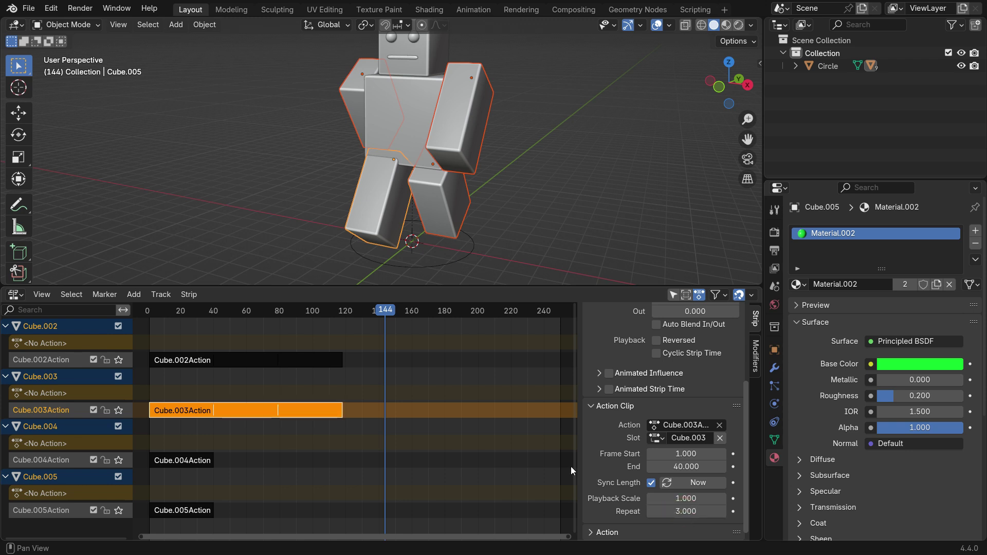
pyautogui.click(204, 466)
pyautogui.click(694, 511)
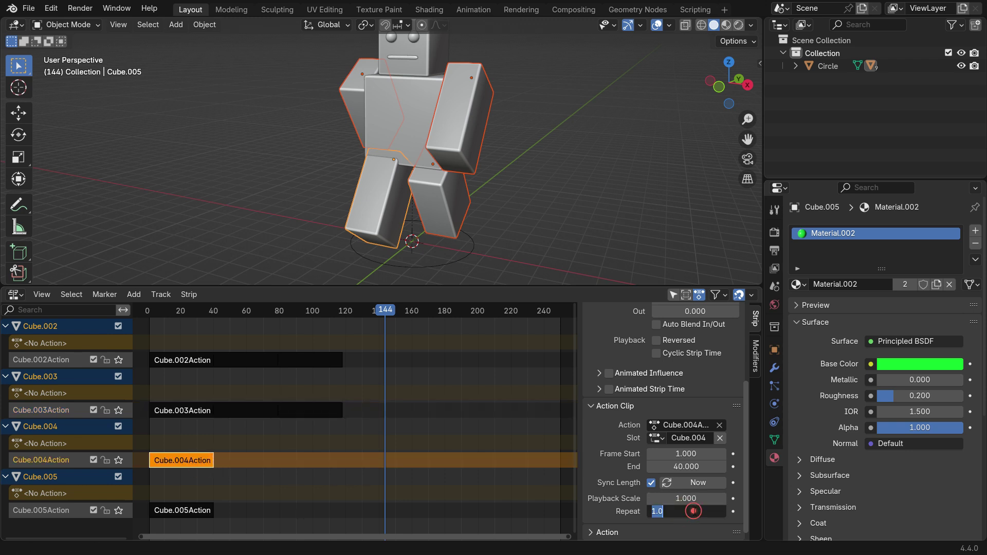
pyautogui.press('Return')
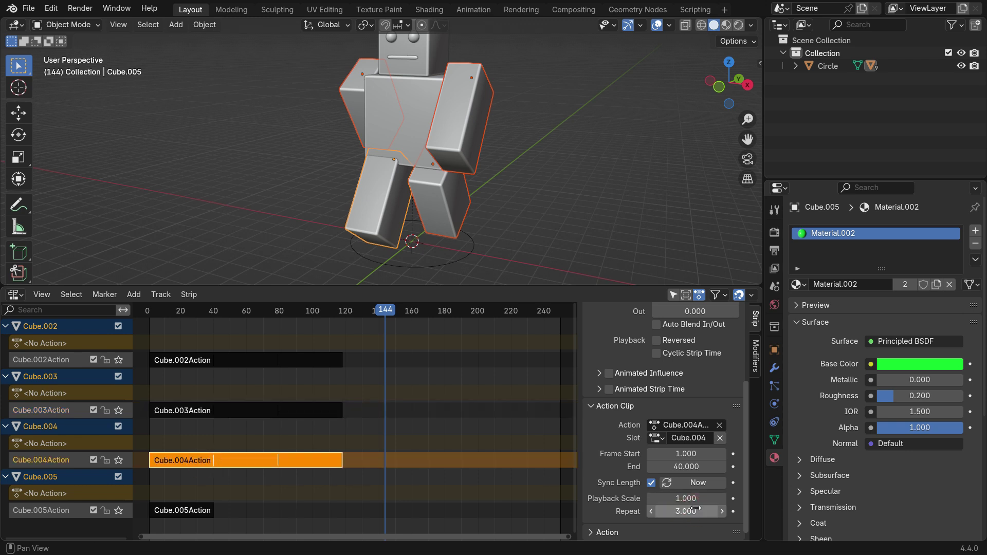
pyautogui.click(171, 511)
pyautogui.click(696, 509)
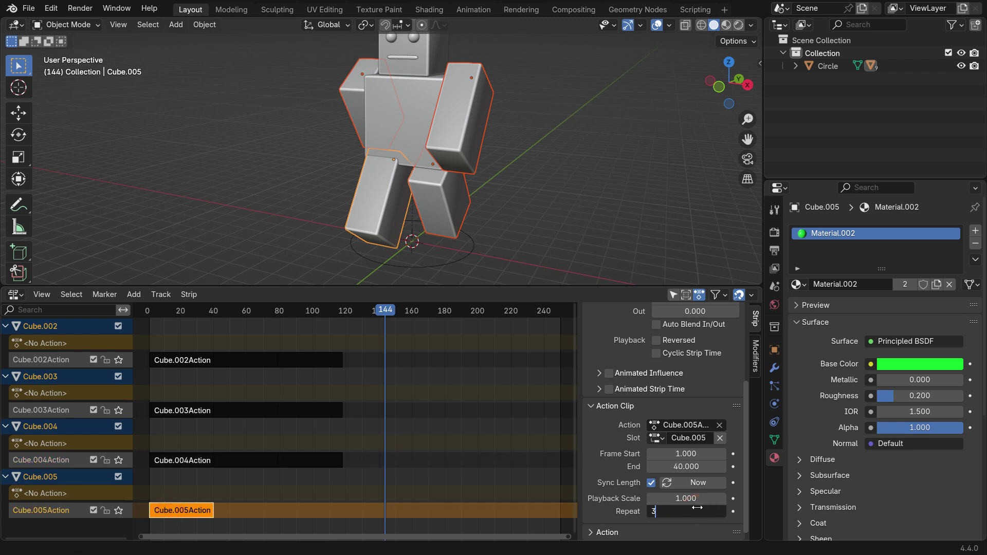
pyautogui.write('3')
pyautogui.press('Return')
# Play the walk from frame 1 to check all four limbs repeating together, and stop after the strips end.
pyautogui.hotkey('shift', 'Left')
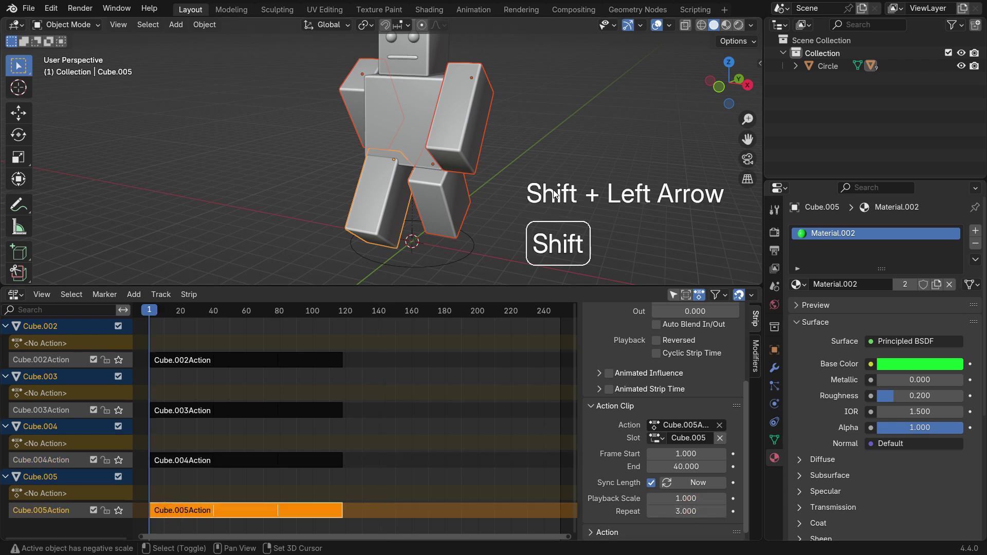
pyautogui.press('space')
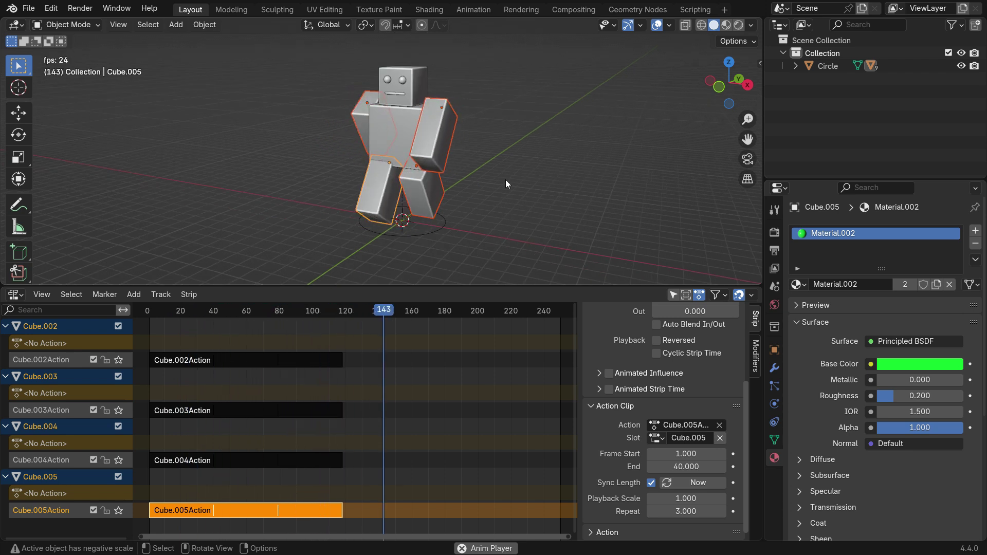
pyautogui.press('space')
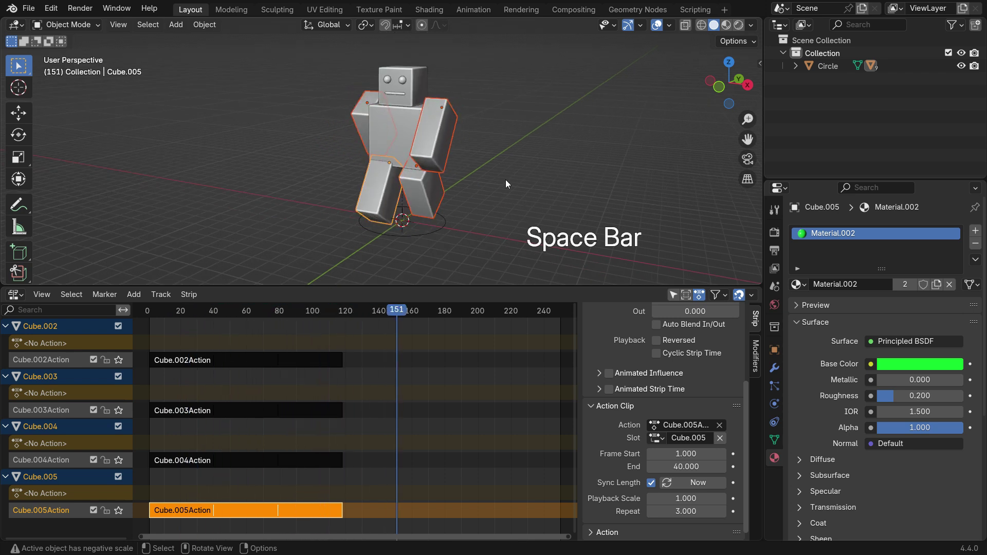
# Set the repeat of the Cube.002 and Cube.003 action strips to 2.75.
pyautogui.click(329, 362)
pyautogui.click(700, 511)
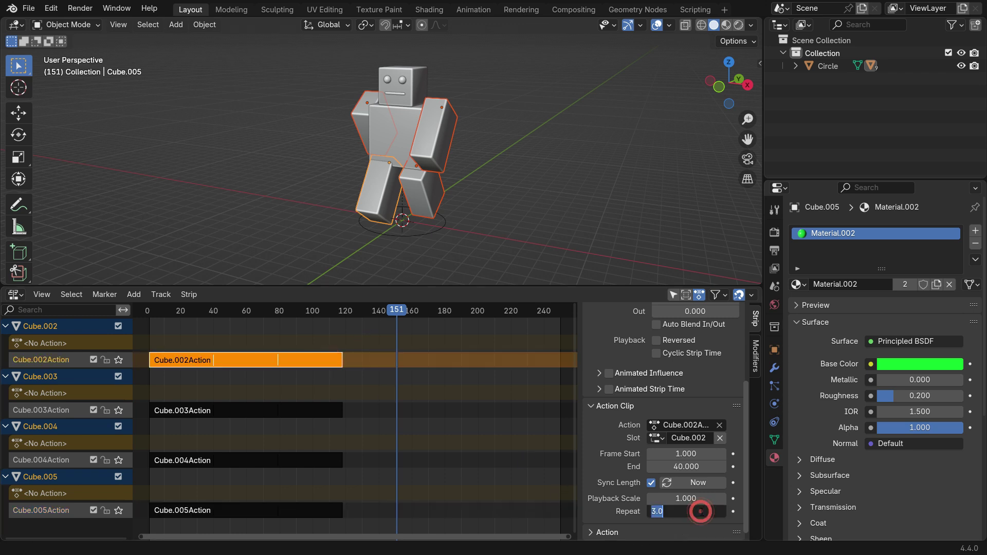
pyautogui.write('2.75')
pyautogui.press('Return')
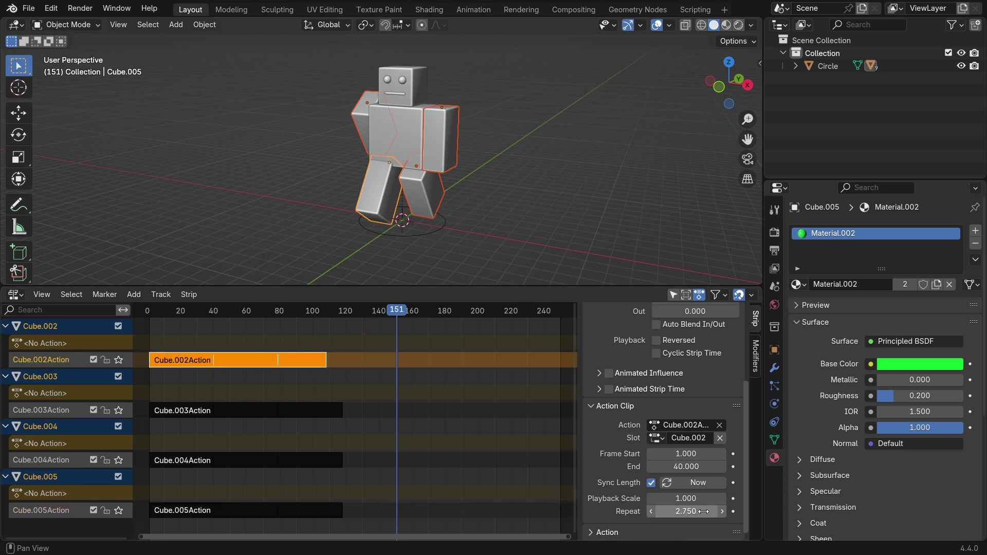
pyautogui.click(286, 411)
pyautogui.click(702, 513)
pyautogui.write('2.75')
pyautogui.press('Return')
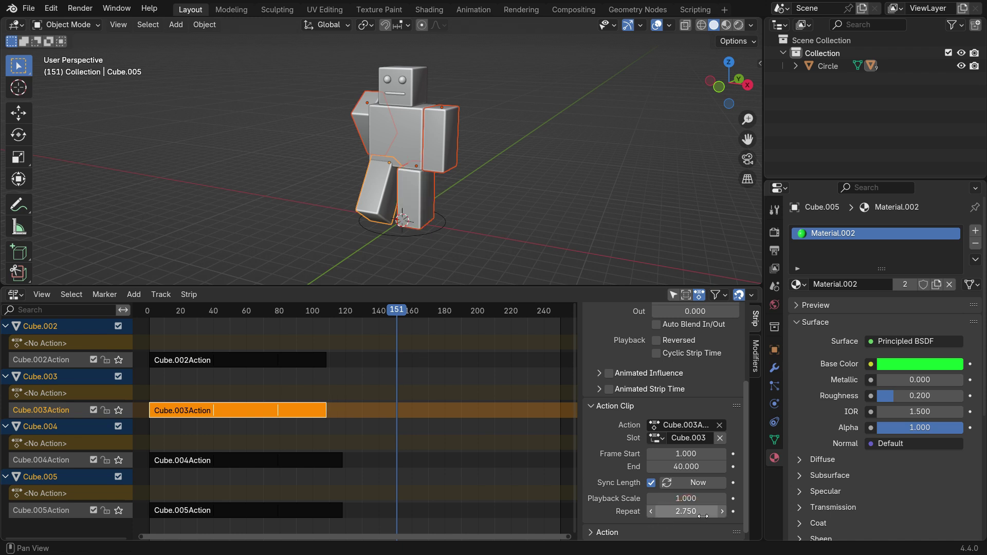
# Set the repeat of the Cube.004 and Cube.005 action strips to 2.75.
pyautogui.click(286, 461)
pyautogui.click(701, 511)
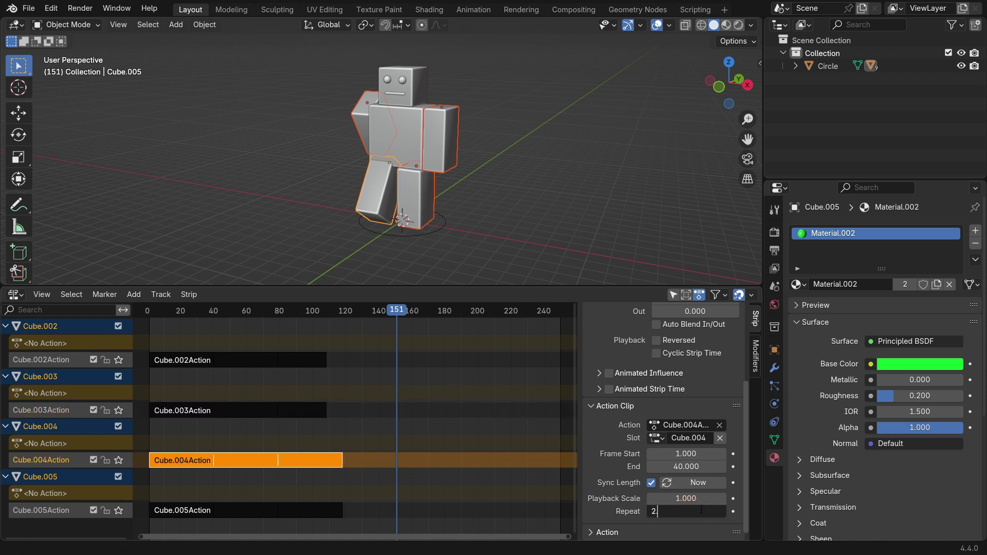
pyautogui.write('2.75')
pyautogui.press('Return')
pyautogui.click(305, 509)
pyautogui.click(695, 514)
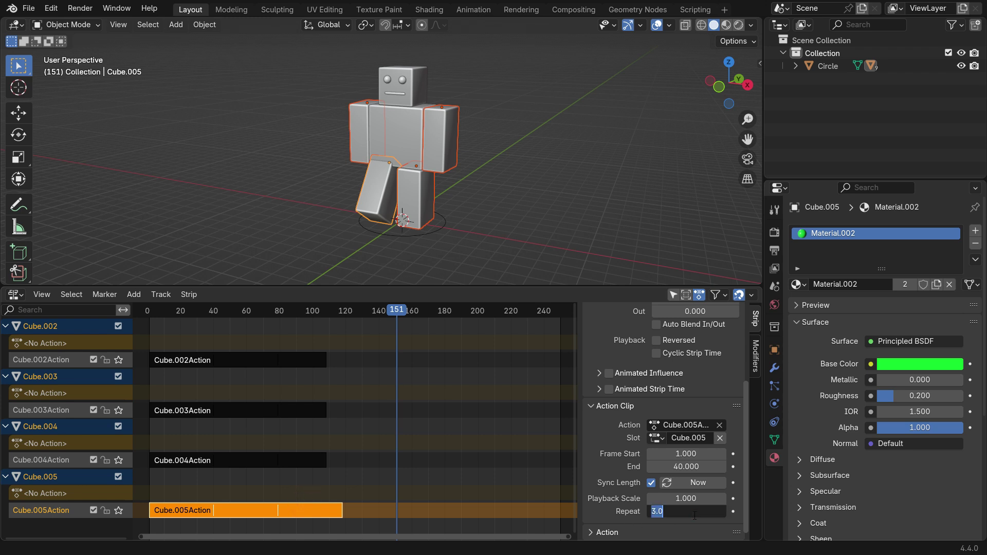
pyautogui.write('2.75')
pyautogui.press('Return')
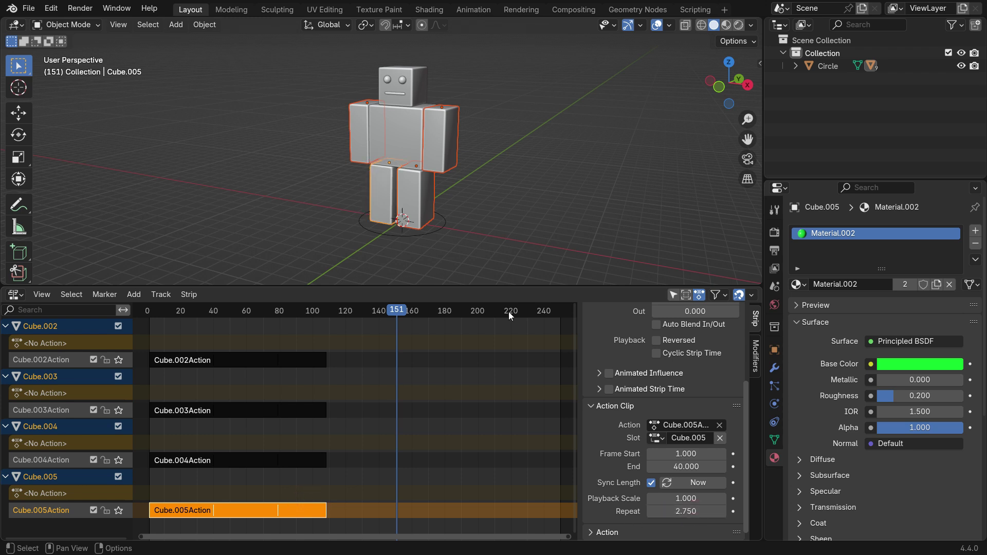
# Play the walk twice from frame 1 to check the pose in which the limbs come to rest.
pyautogui.hotkey('shift', 'Left')
pyautogui.press('space')
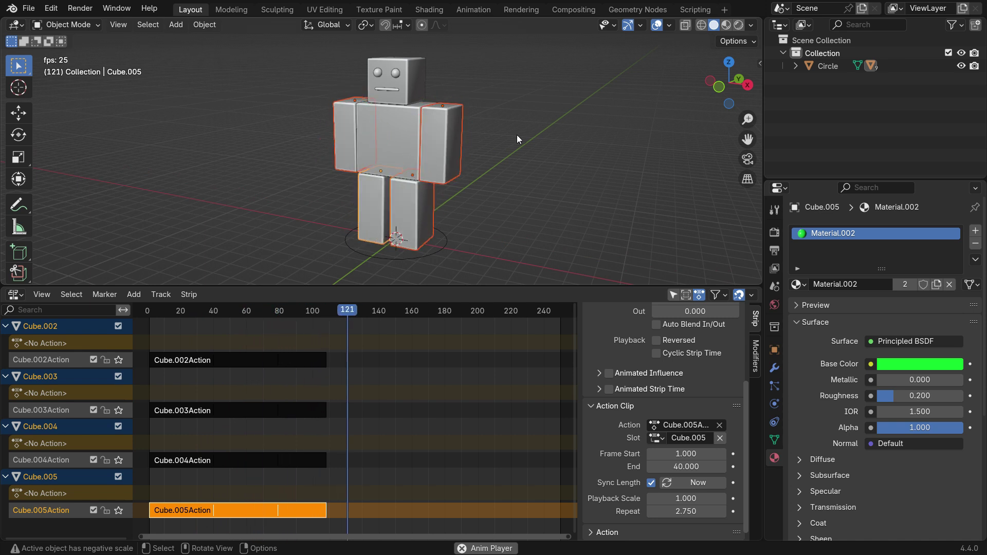
pyautogui.press('space')
pyautogui.hotkey('shift', 'Left')
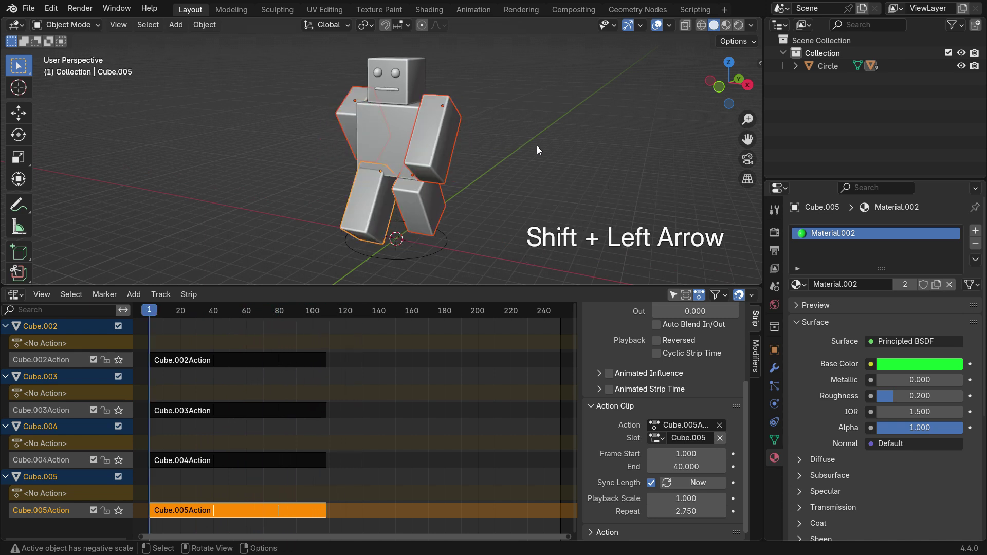
pyautogui.press('space')
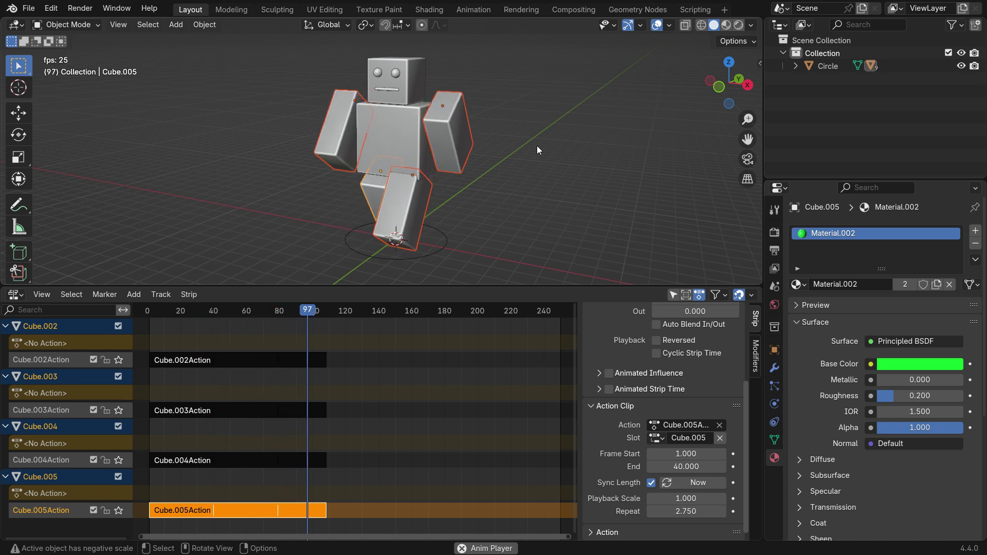
pyautogui.press('space')
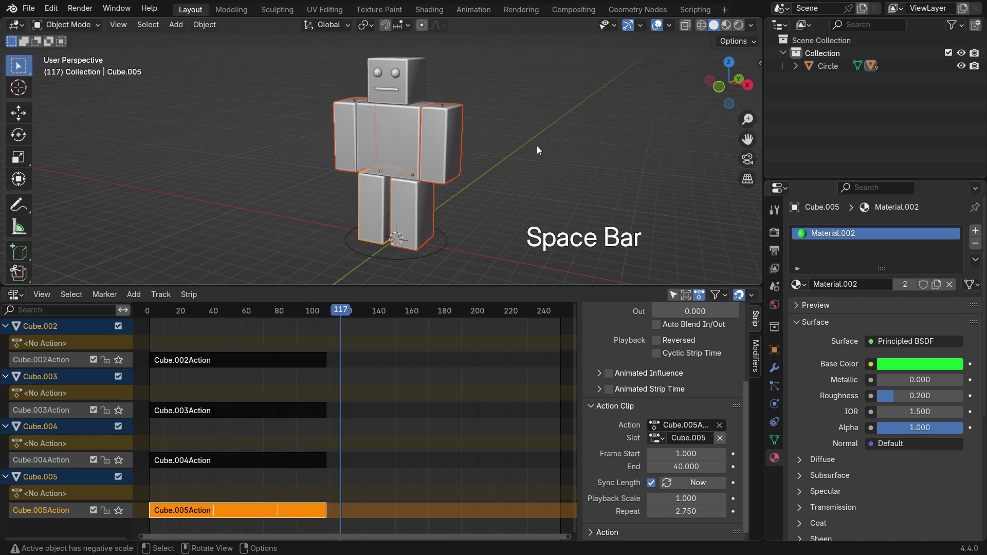
# Switch the Nonlinear Animation editor back to the Timeline and insert a Location keyframe on the control circle at frame 1.
pyautogui.click(16, 294)
pyautogui.click(199, 342)
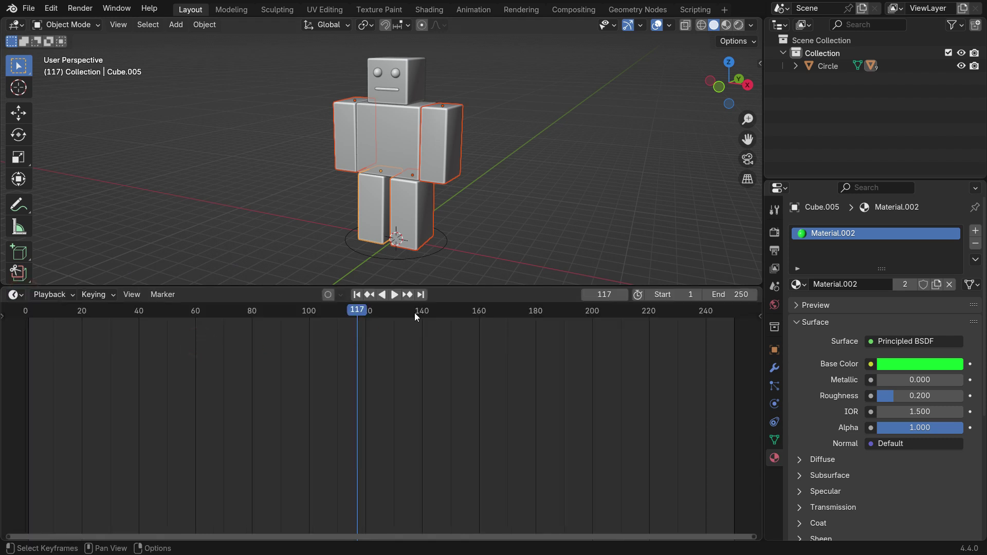
pyautogui.scroll(-5, 443, 137)
pyautogui.moveTo(424, 189); pyautogui.dragTo(405, 199, button='middle')
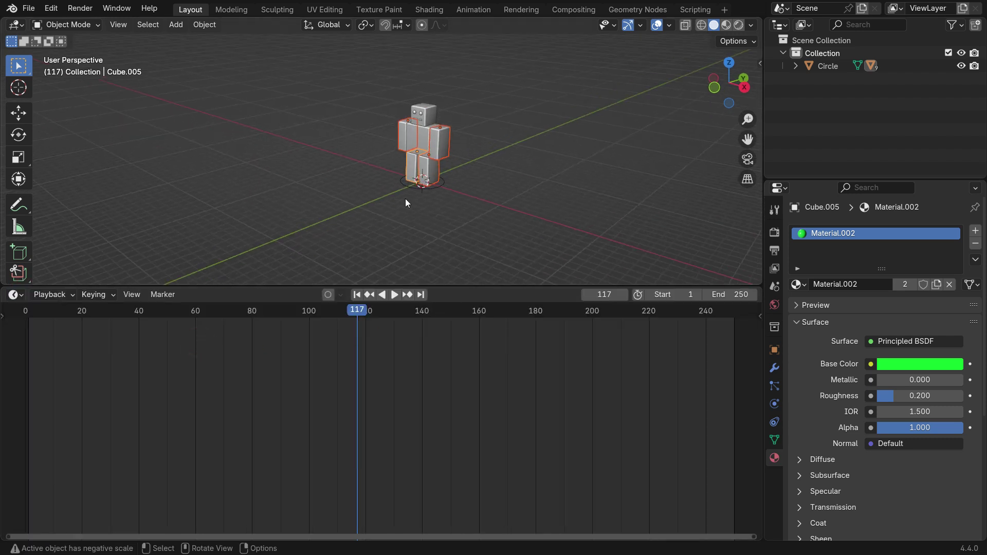
pyautogui.click(442, 184)
pyautogui.press('k')
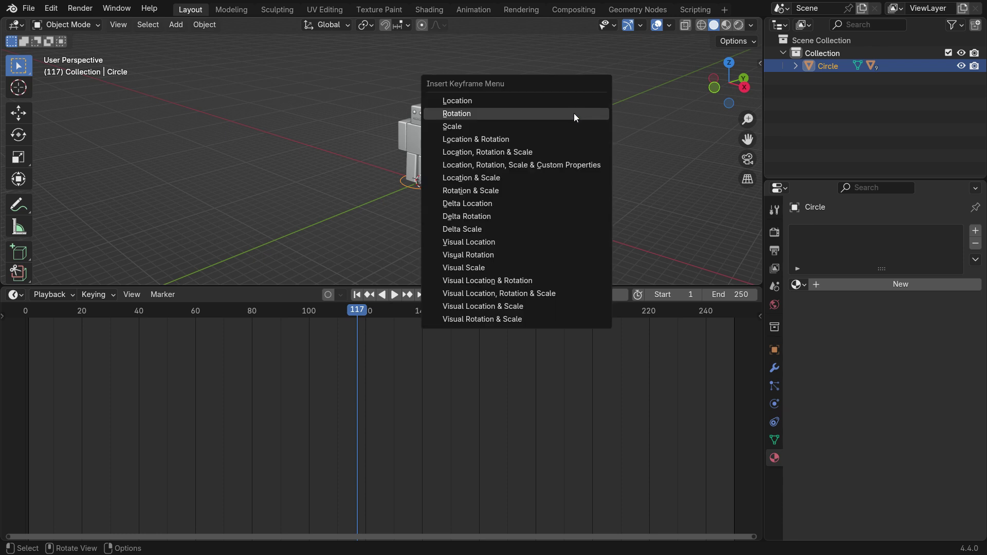
pyautogui.click(569, 102)
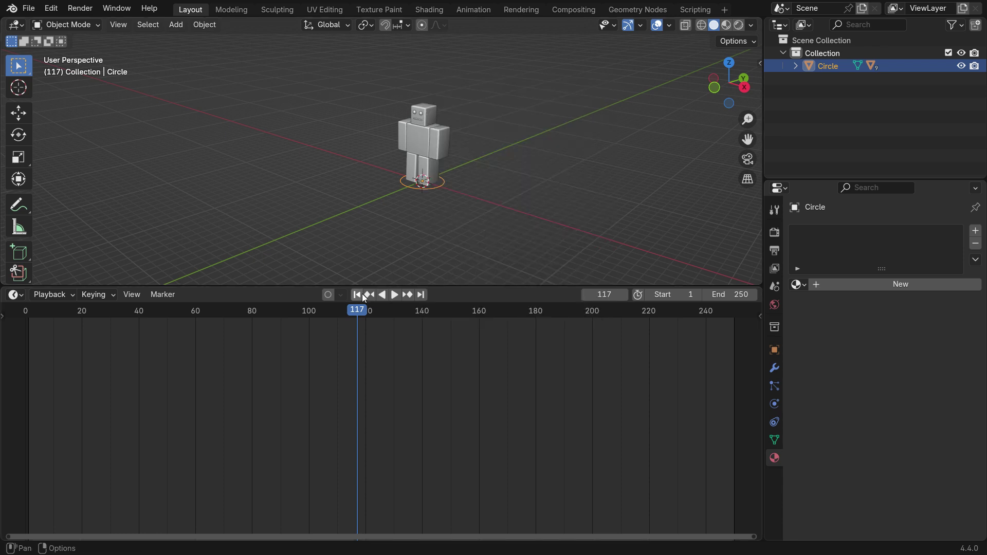
pyautogui.click(356, 295)
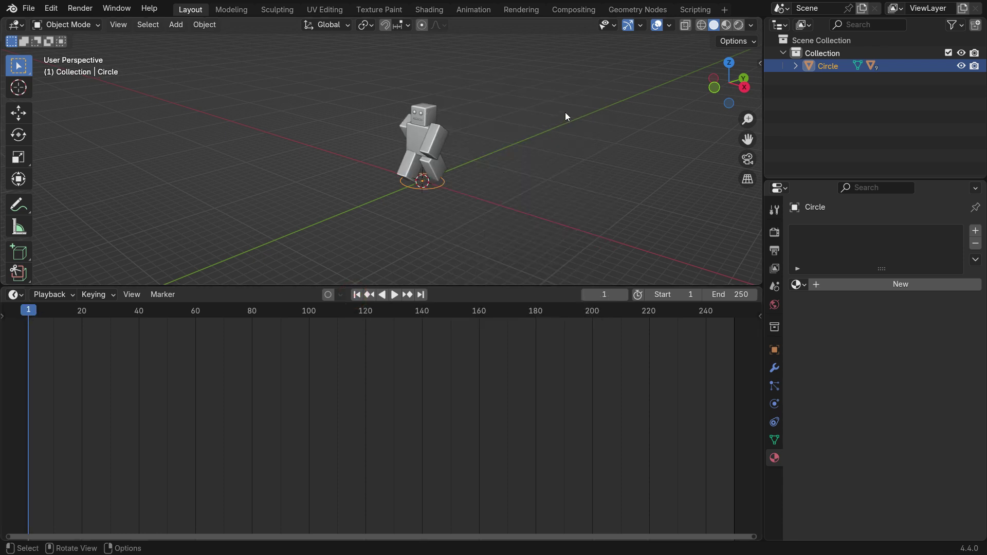
pyautogui.press('k')
pyautogui.click(558, 101)
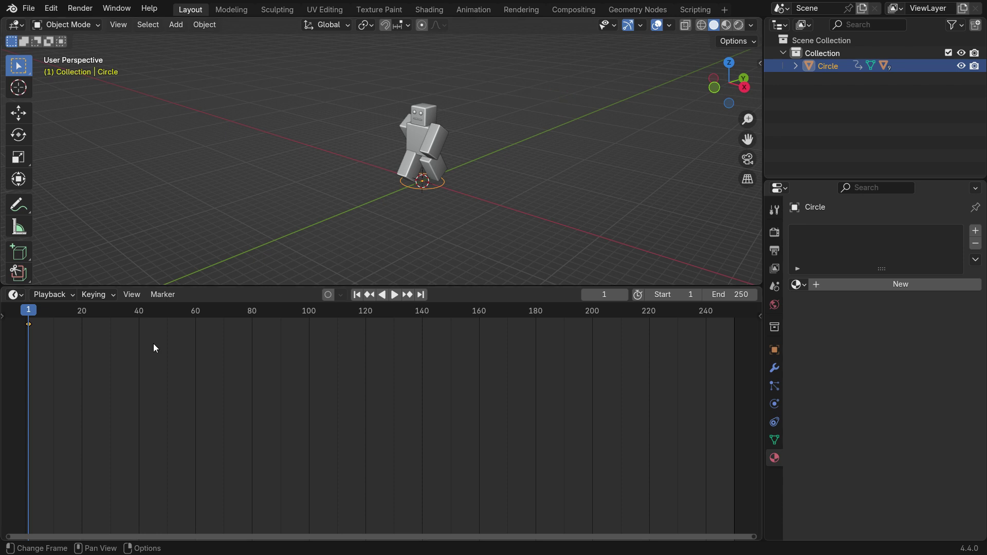
# At frame 100, move the control circle forward along negative Y and insert a Location keyframe.
pyautogui.moveTo(32, 321); pyautogui.dragTo(309, 343)
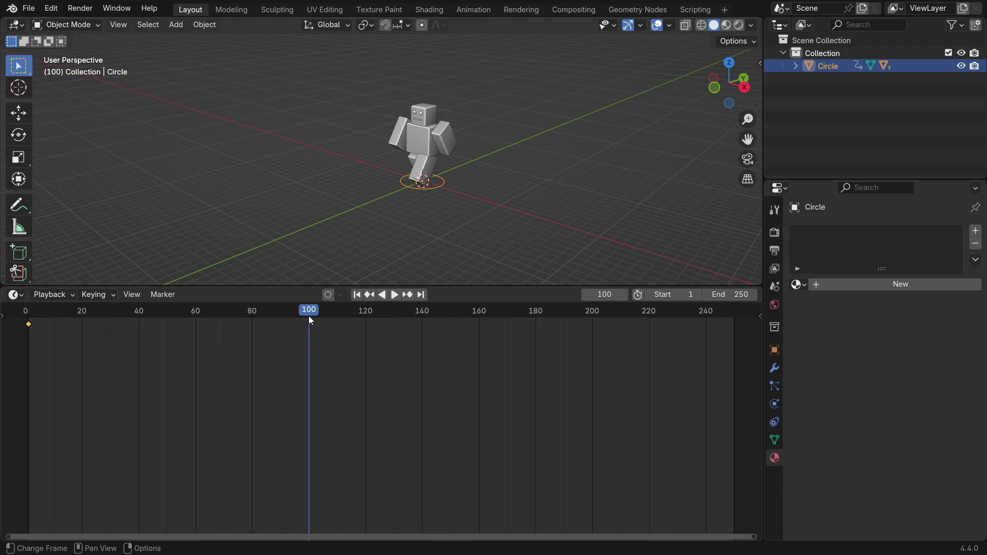
pyautogui.scroll(-3, 499, 188)
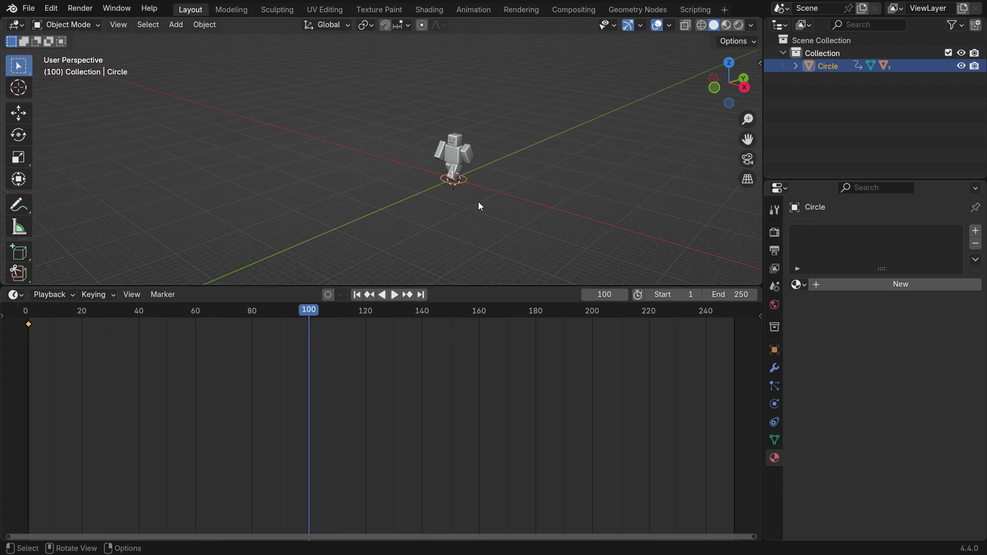
pyautogui.press('g')
pyautogui.press('y')
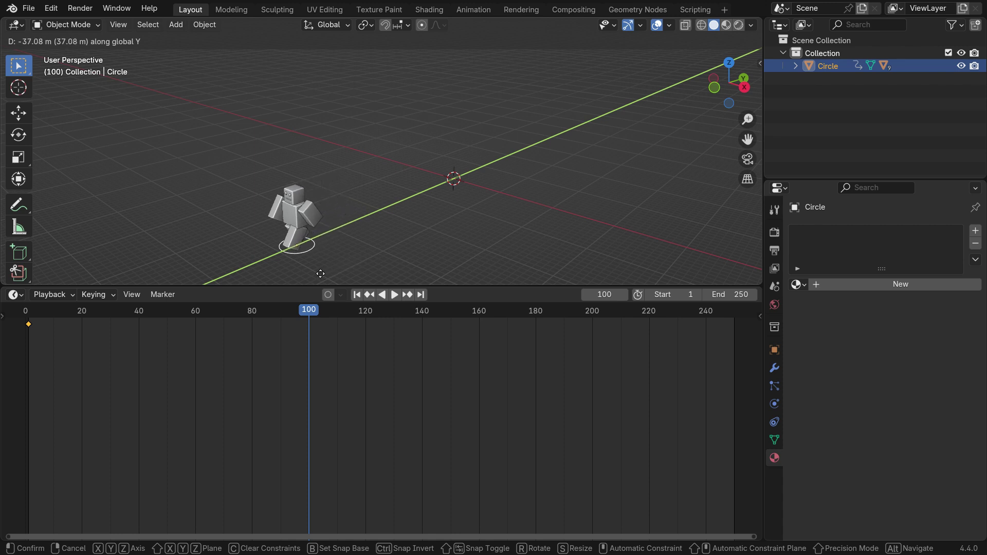
pyautogui.click(308, 279)
pyautogui.press('k')
pyautogui.click(526, 123)
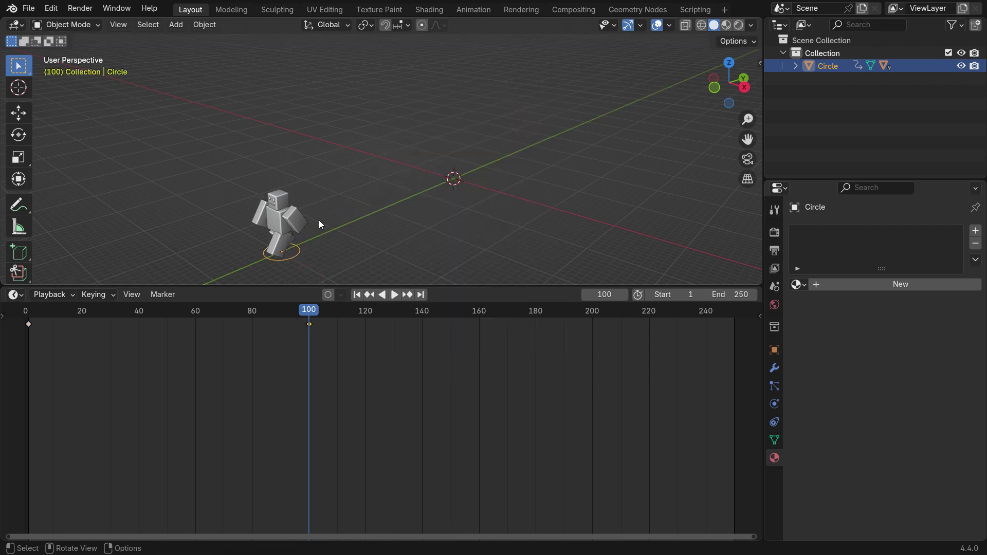
# Play the animation twice from frame 1 to check how the character's forward speed changes between the keyframes.
pyautogui.scroll(1, 319, 225)
pyautogui.click(356, 295)
pyautogui.click(395, 294)
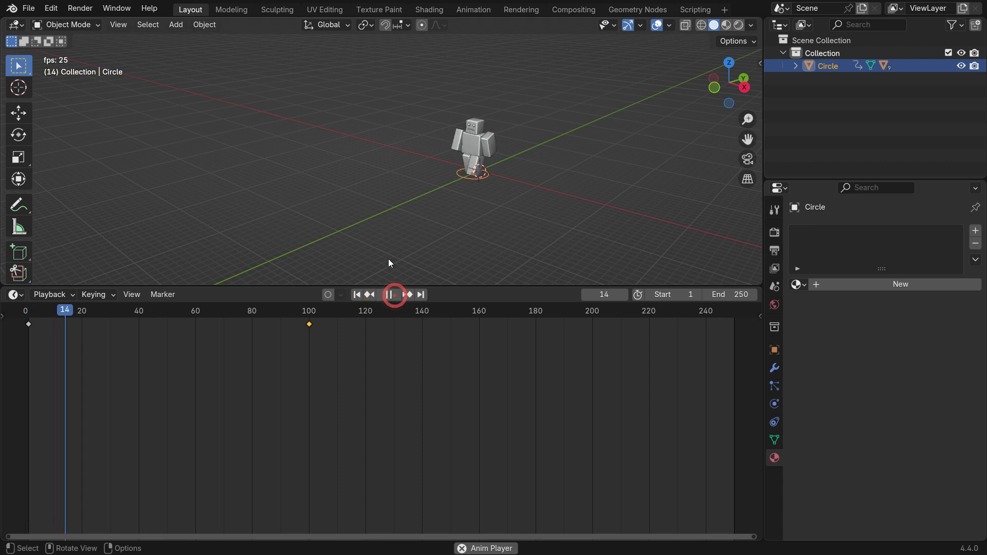
pyautogui.click(389, 295)
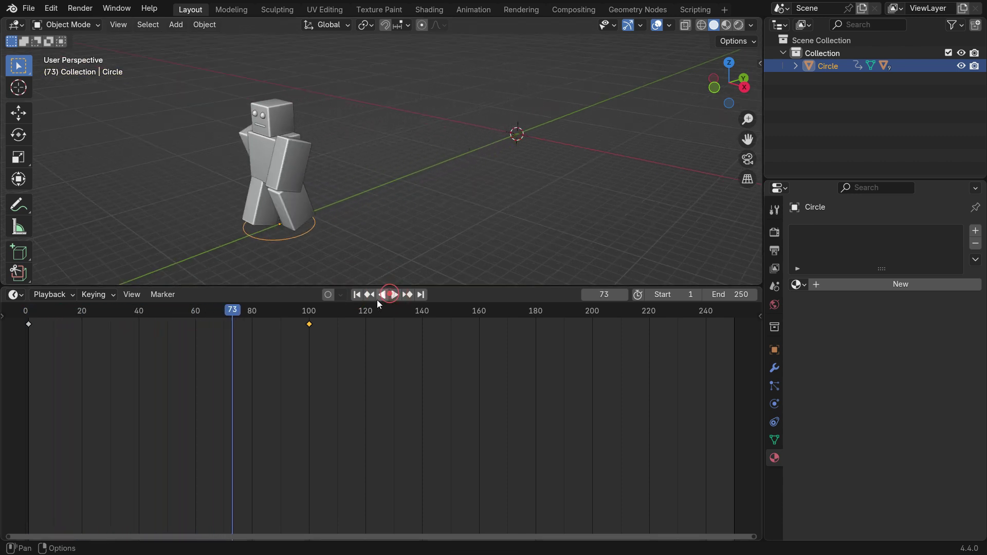
pyautogui.click(357, 295)
pyautogui.click(394, 294)
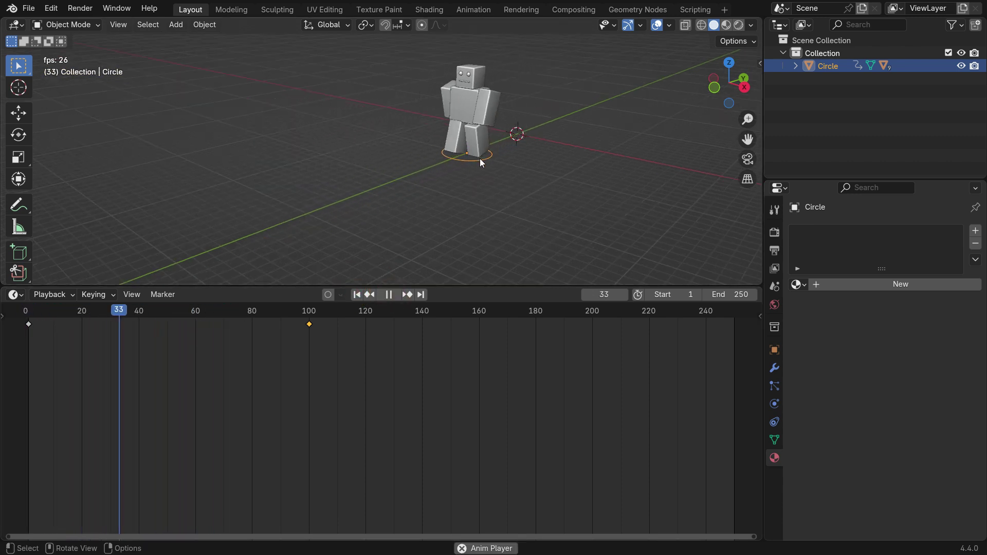
pyautogui.click(388, 295)
# Set the circle's two location keyframes to Linear interpolation and play the walk from frame 1.
pyautogui.moveTo(19, 354); pyautogui.dragTo(352, 334)
pyautogui.press('t')
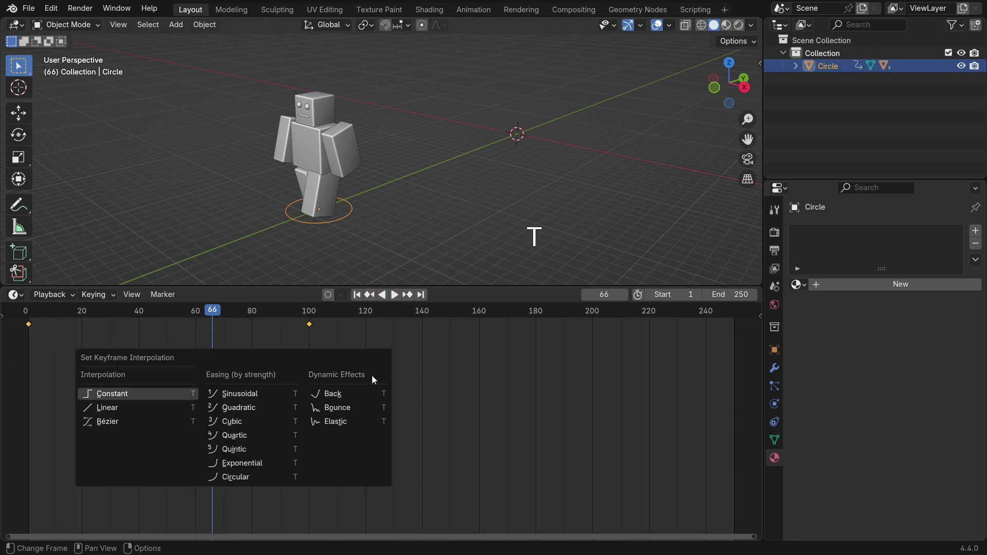
pyautogui.click(162, 407)
pyautogui.click(357, 294)
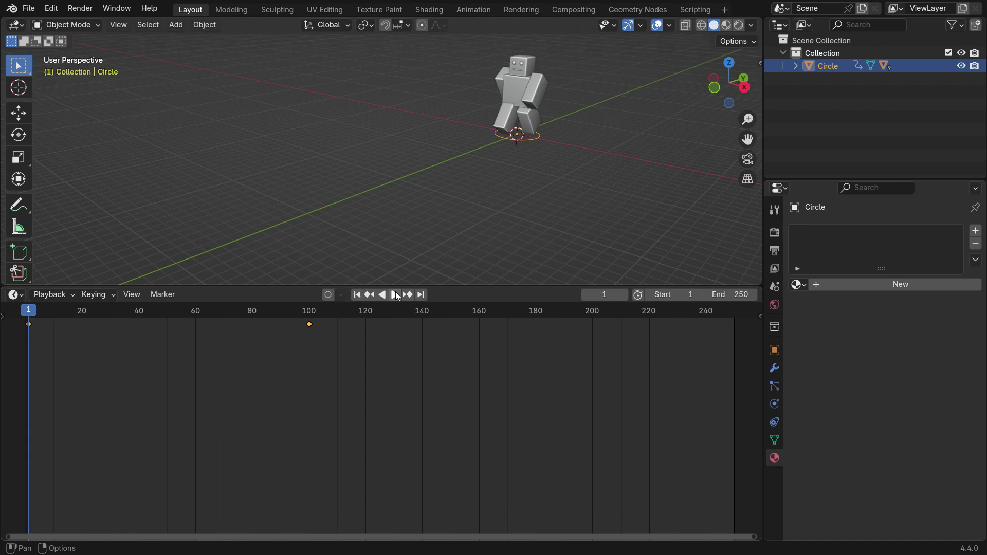
pyautogui.click(394, 295)
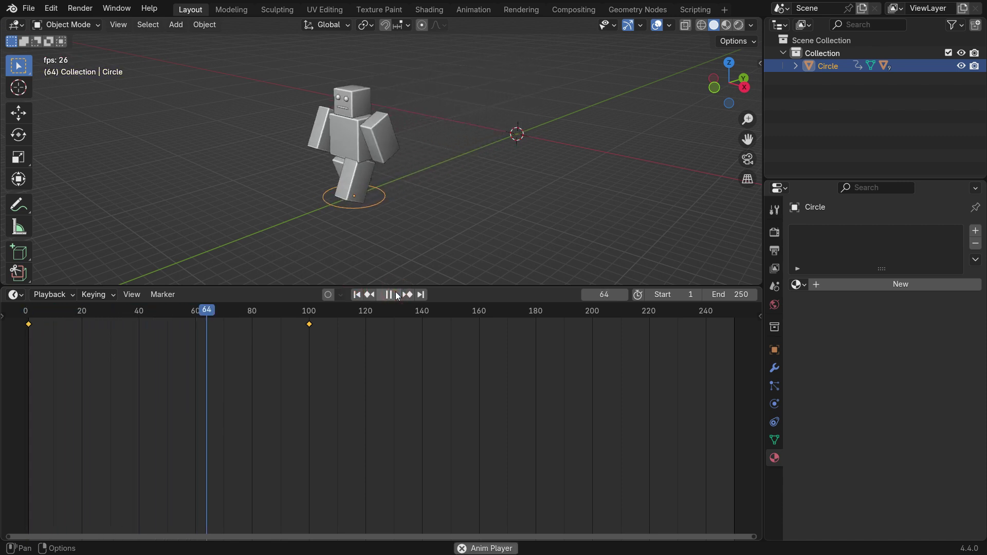
pyautogui.click(396, 295)
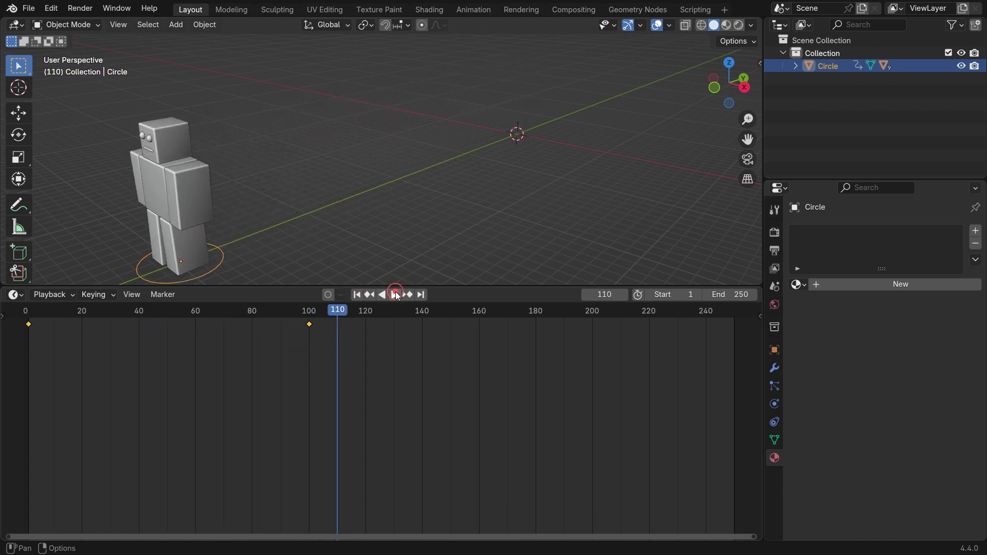
# Return to frame 1 and move the circle's end keyframe to frame 250.
pyautogui.click(357, 294)
pyautogui.moveTo(292, 338); pyautogui.dragTo(333, 327)
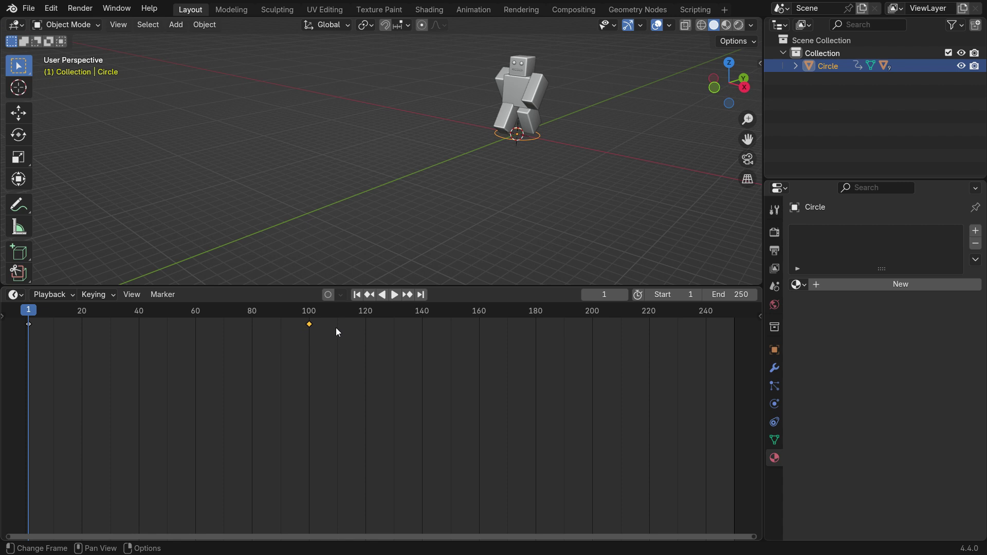
pyautogui.press('g')
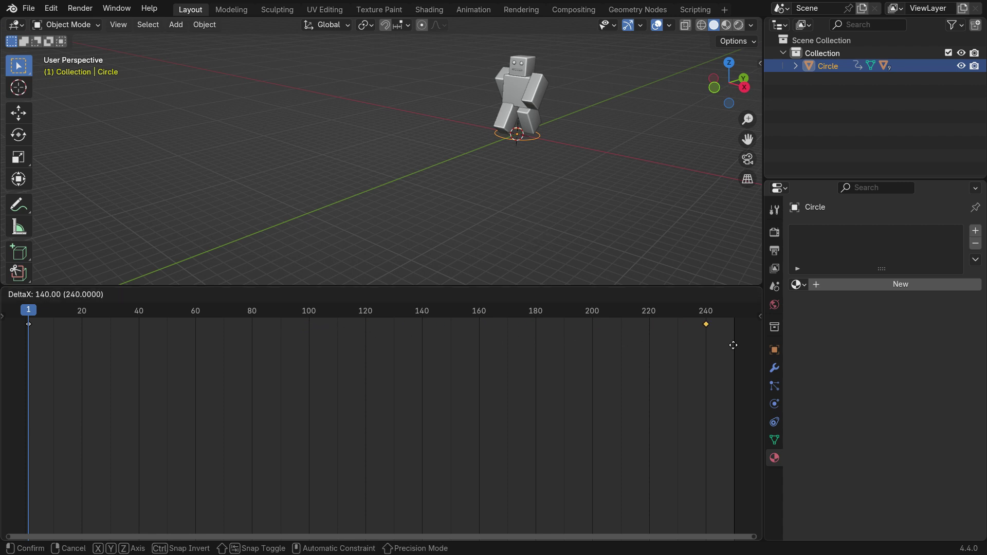
pyautogui.click(760, 352)
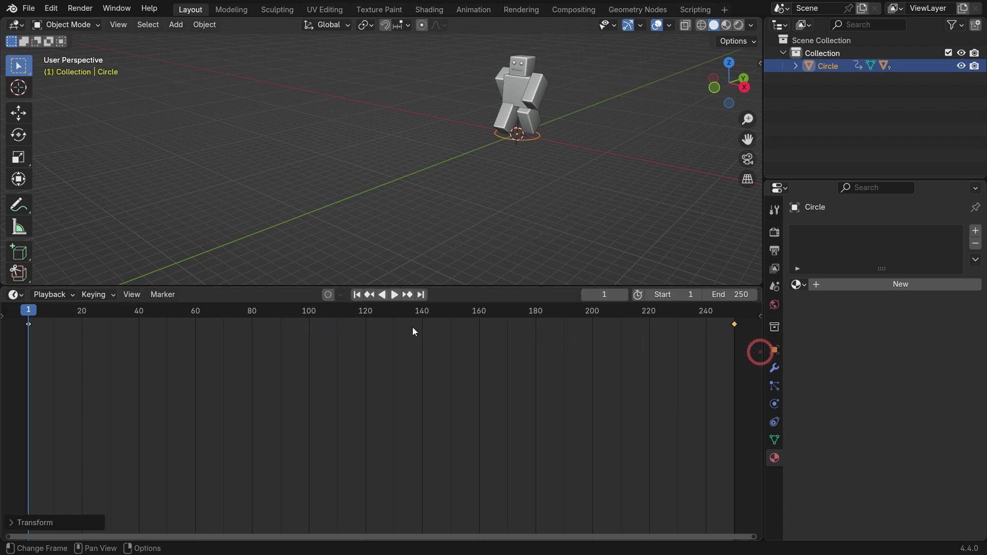
# Play and scrub the walk to compare the circle's forward motion with the limbs' swing.
pyautogui.click(394, 294)
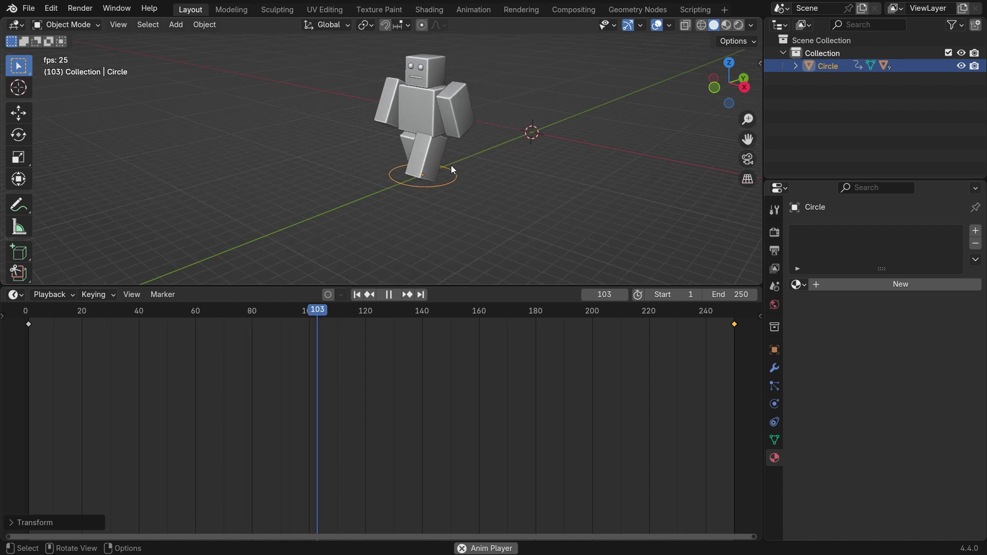
pyautogui.scroll(-2, 447, 180)
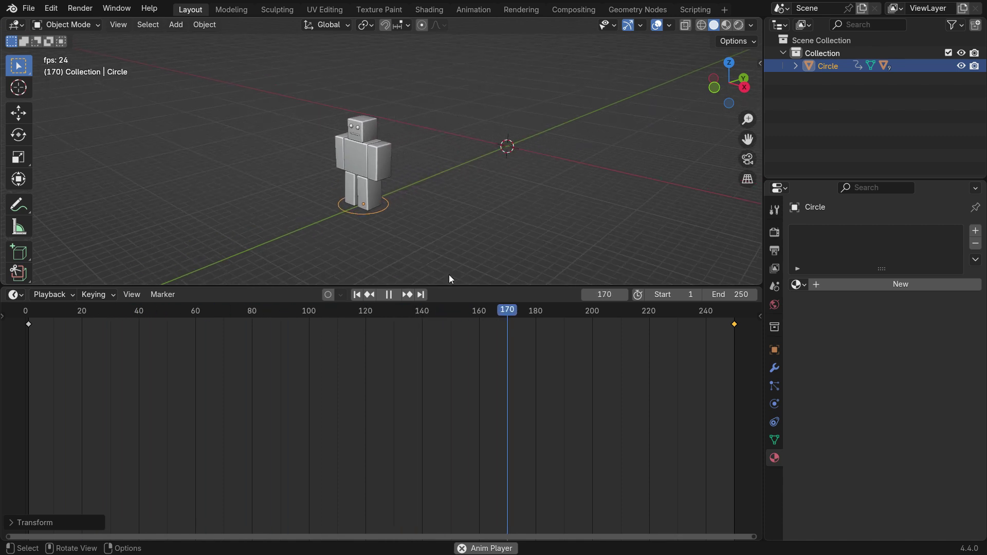
pyautogui.click(389, 293)
pyautogui.moveTo(663, 313); pyautogui.dragTo(275, 348)
# Switch the Timeline to the Nonlinear Animation editor and push CircleAction down into an NLA strip.
pyautogui.click(15, 295)
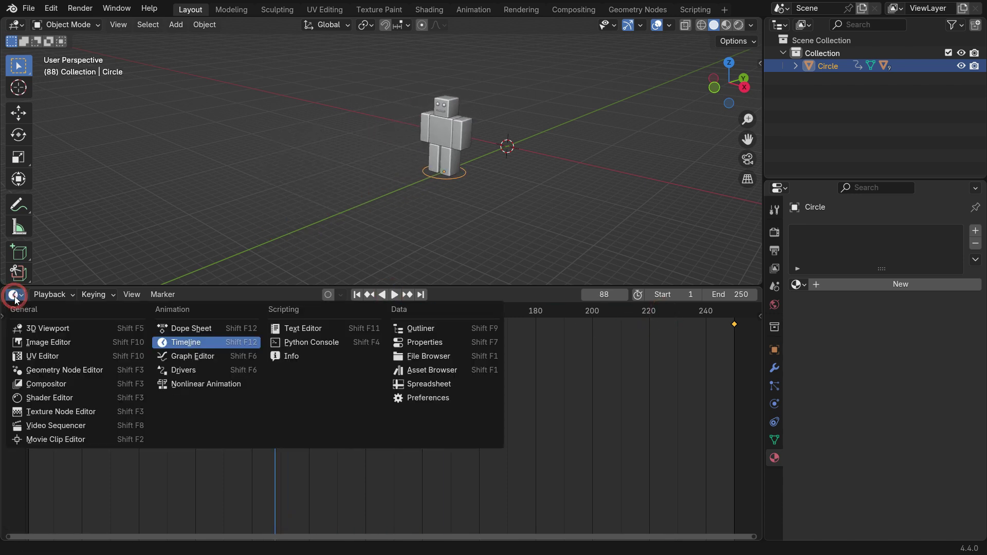
pyautogui.click(219, 386)
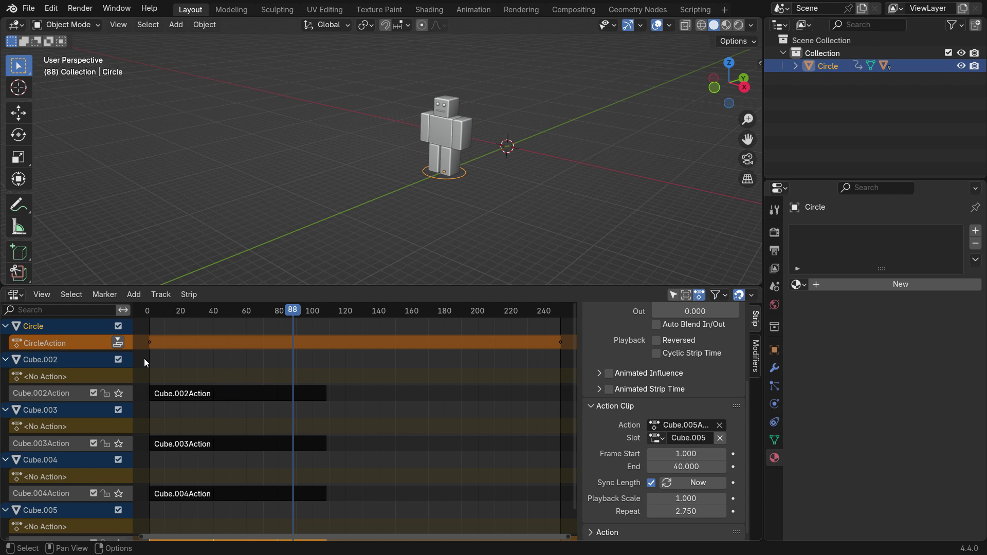
pyautogui.click(119, 342)
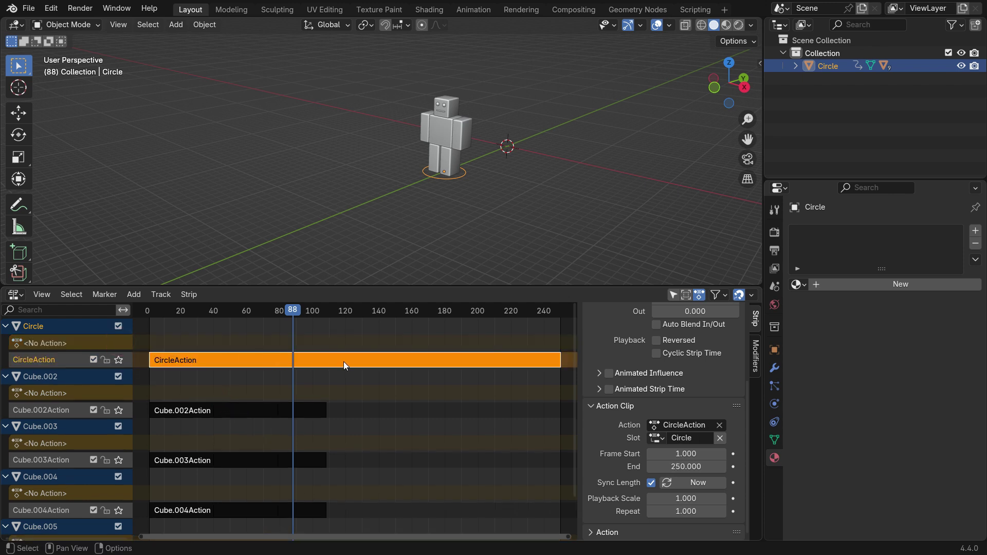
# Set the CircleAction strip's end frame to 107.900, matching where the limb strips end.
pyautogui.moveTo(289, 313); pyautogui.dragTo(324, 325)
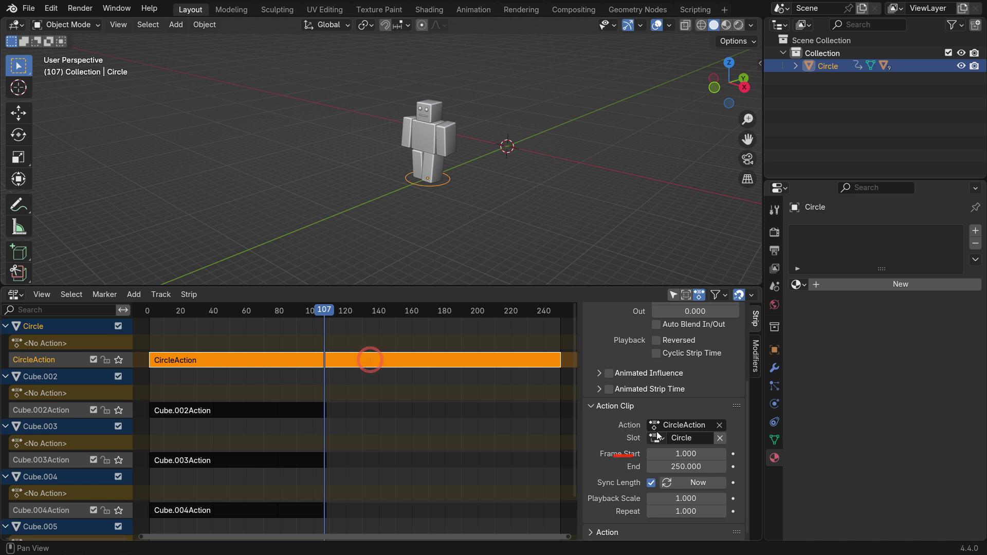
pyautogui.click(696, 467)
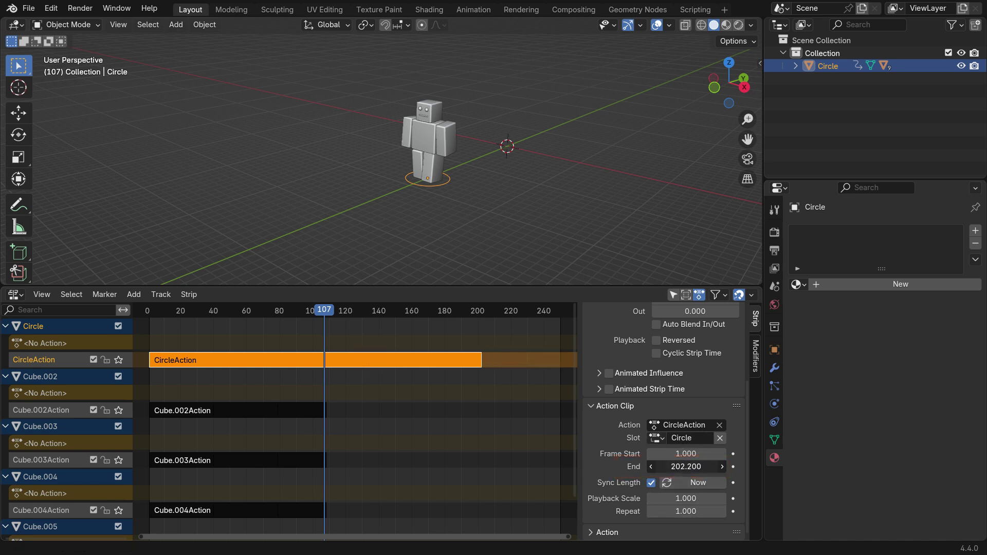
pyautogui.moveTo(672, 466); pyautogui.dragTo(643, 466)
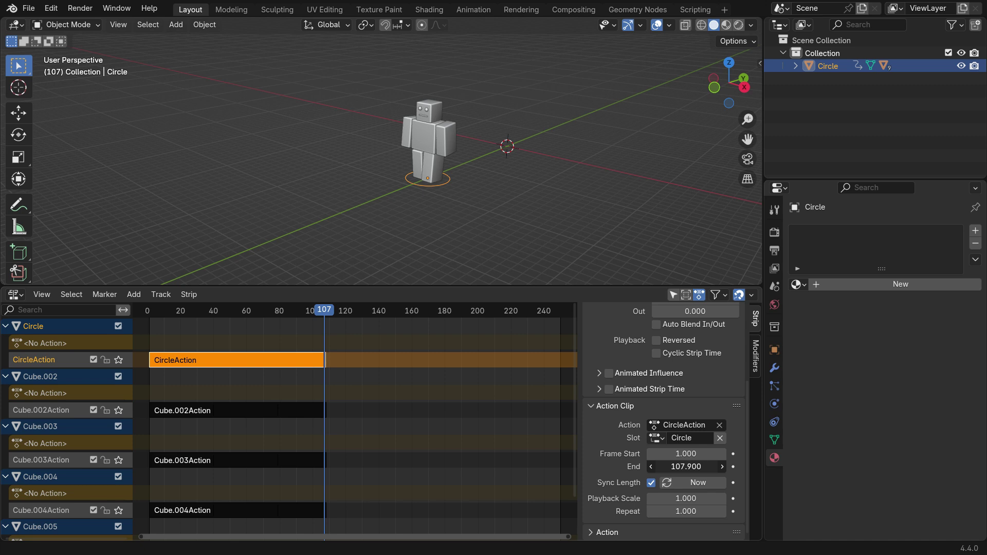
# Scrub and play the animation to check that the limbs and the circle stop together.
pyautogui.moveTo(321, 315); pyautogui.dragTo(284, 315)
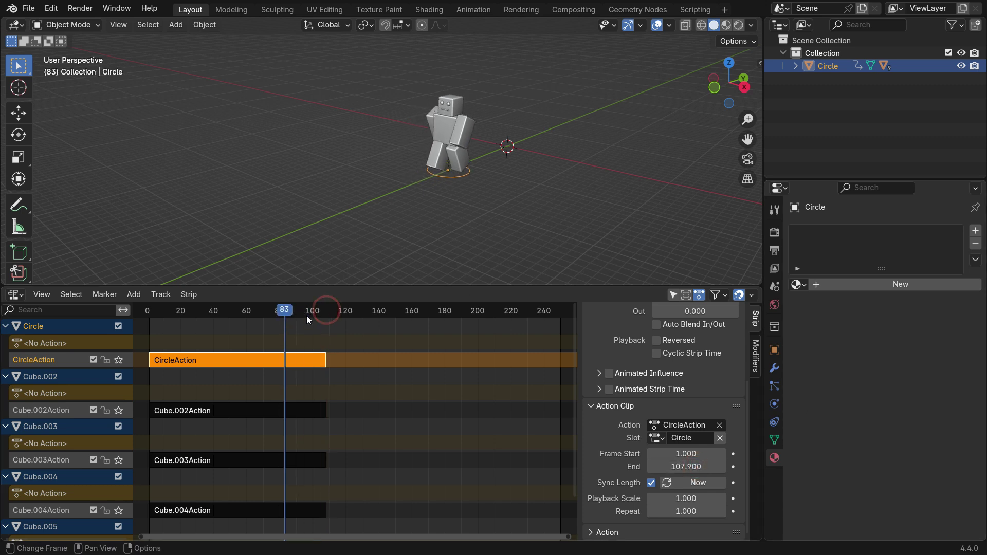
pyautogui.press('space')
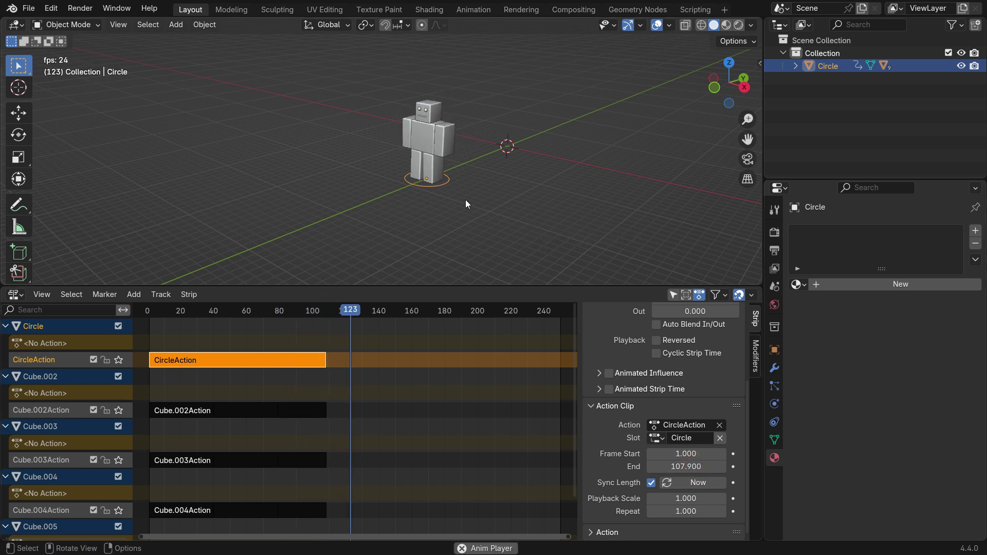
pyautogui.press('space')
pyautogui.hotkey('shift', 'Left')
pyautogui.press('space')
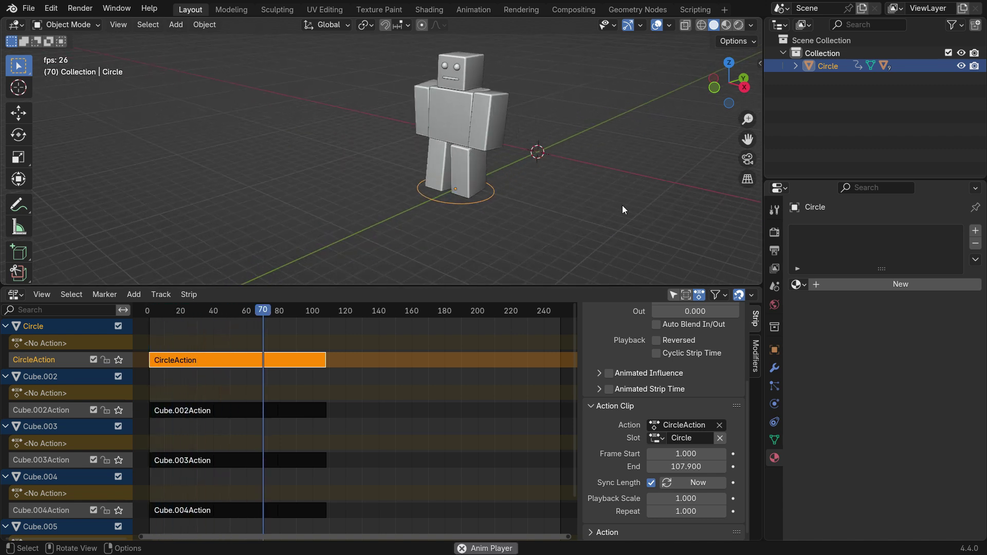
pyautogui.press('space')
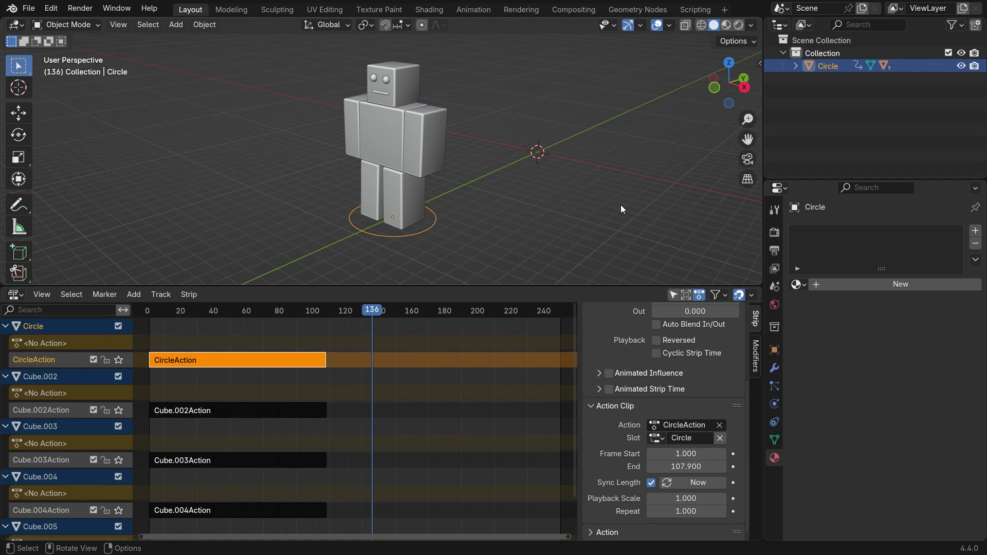
# Enlarge the 3D viewport over the animation editor and select the character's mouth.
pyautogui.moveTo(498, 286); pyautogui.dragTo(464, 454)
pyautogui.scroll(5, 387, 175)
pyautogui.moveTo(391, 227); pyautogui.dragTo(457, 204, button='middle')
pyautogui.click(430, 184)
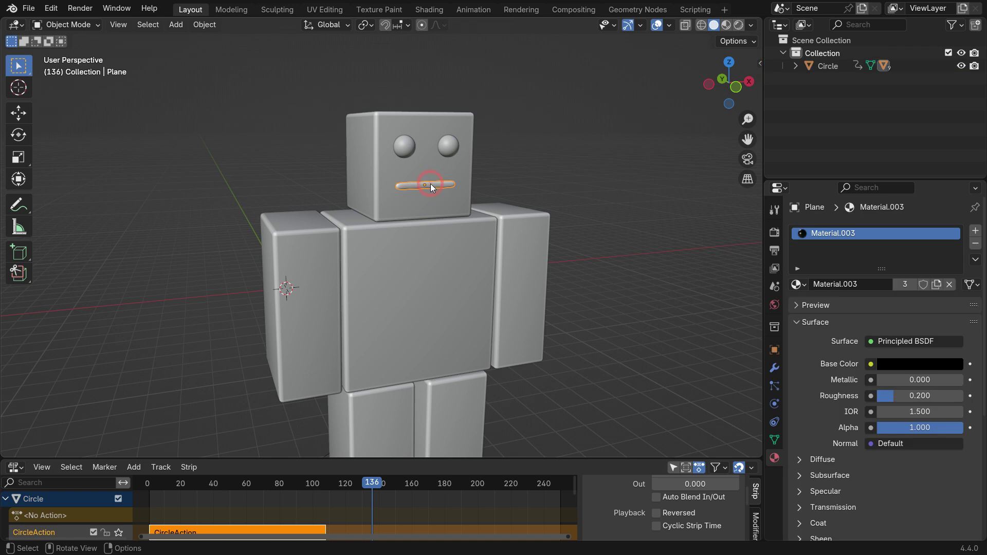
# Add a Basis and a second shape key to the mouth, name the second Smiling, and set its value to 1.000.
pyautogui.click(774, 439)
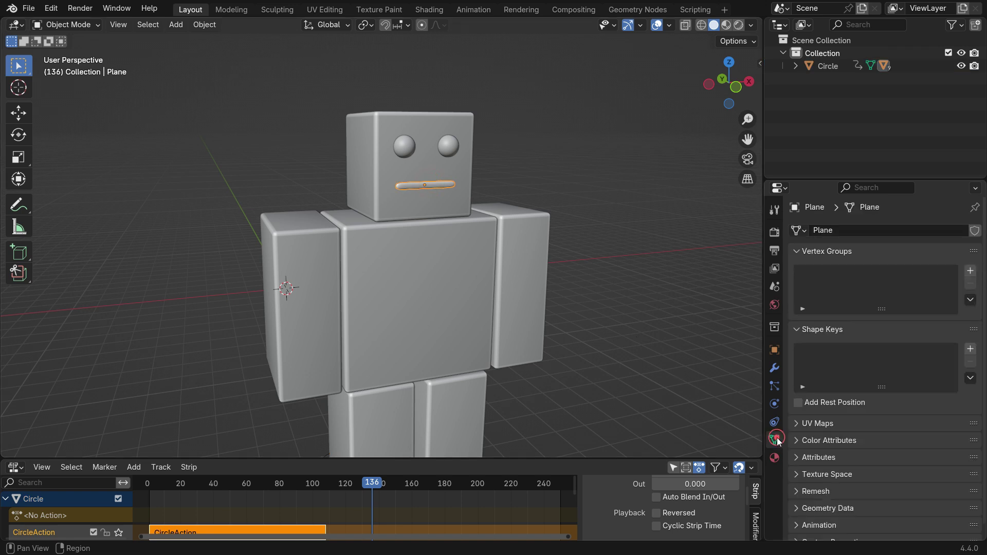
pyautogui.click(969, 349)
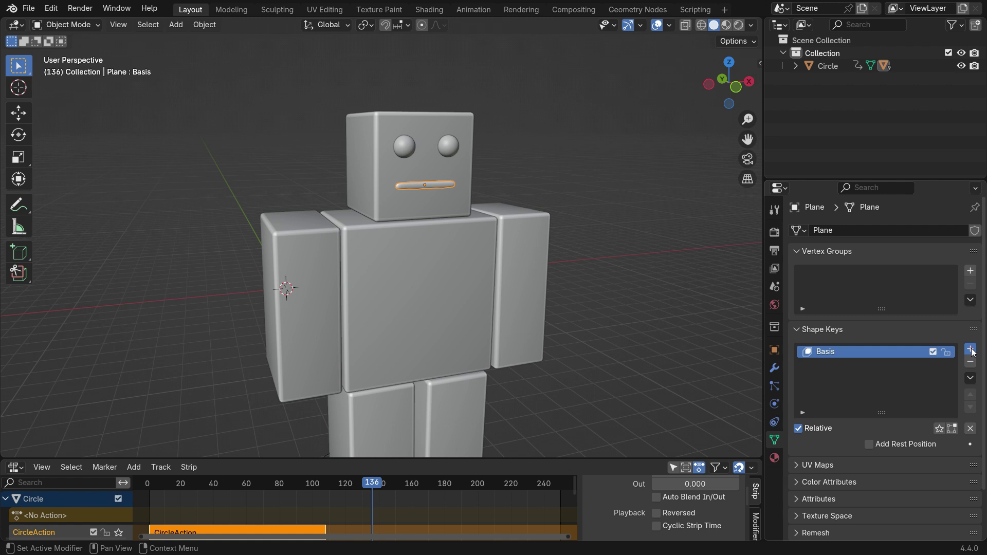
pyautogui.click(971, 350)
pyautogui.doubleClick(835, 365)
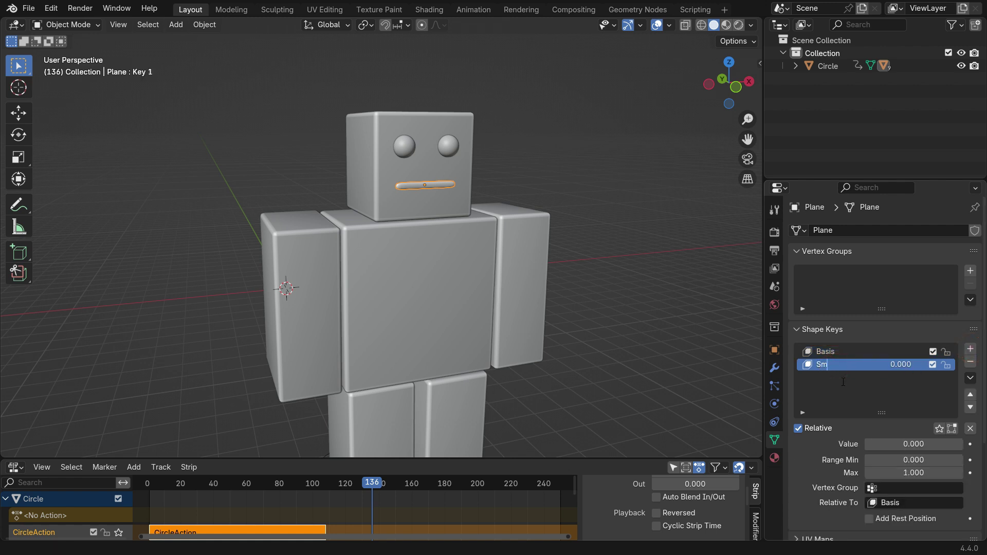
pyautogui.press('Return')
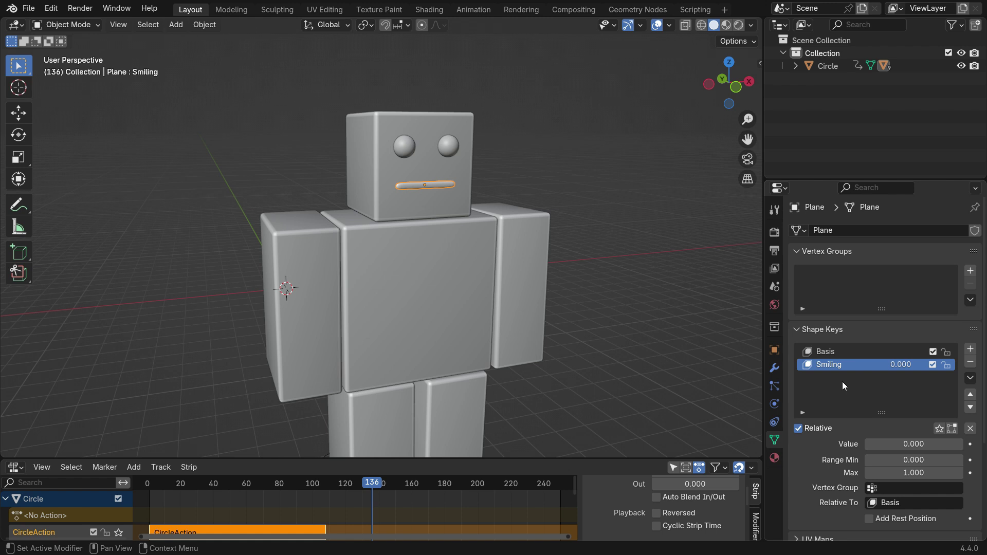
pyautogui.moveTo(886, 443); pyautogui.dragTo(960, 444)
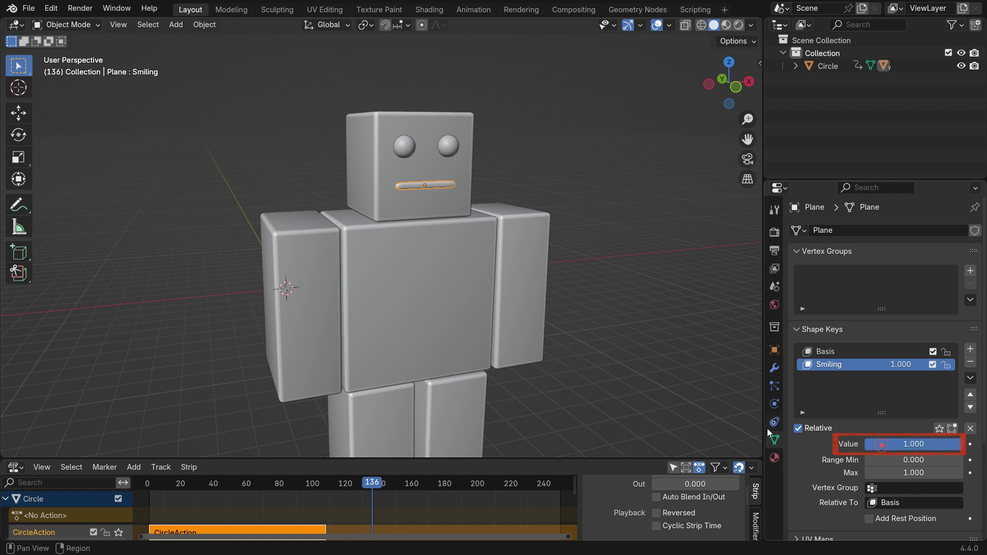
# Edit the mouth mesh in front view, select its centre vertices, and enable proportional editing with Sphere falloff.
pyautogui.press('Tab')
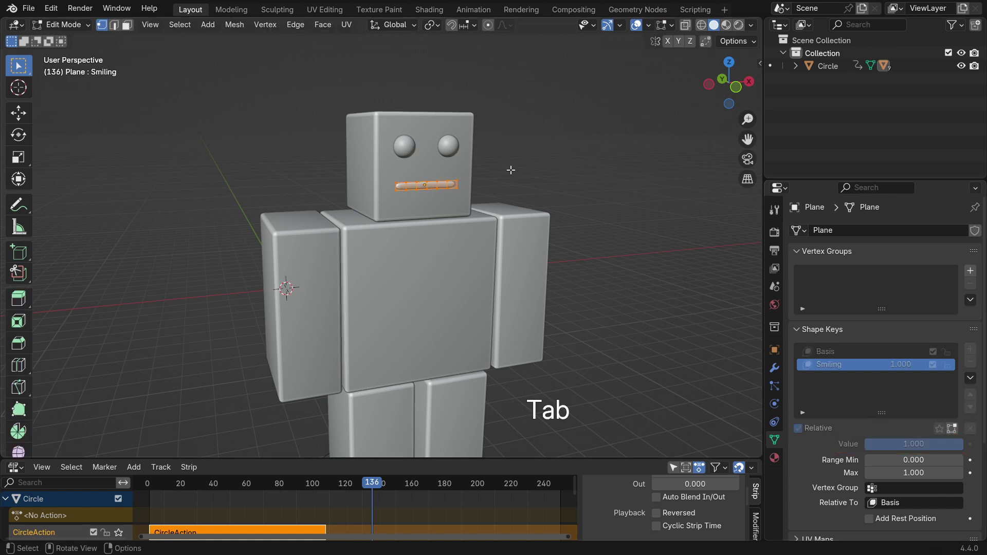
pyautogui.press('KP_1')
pyautogui.scroll(3, 451, 117)
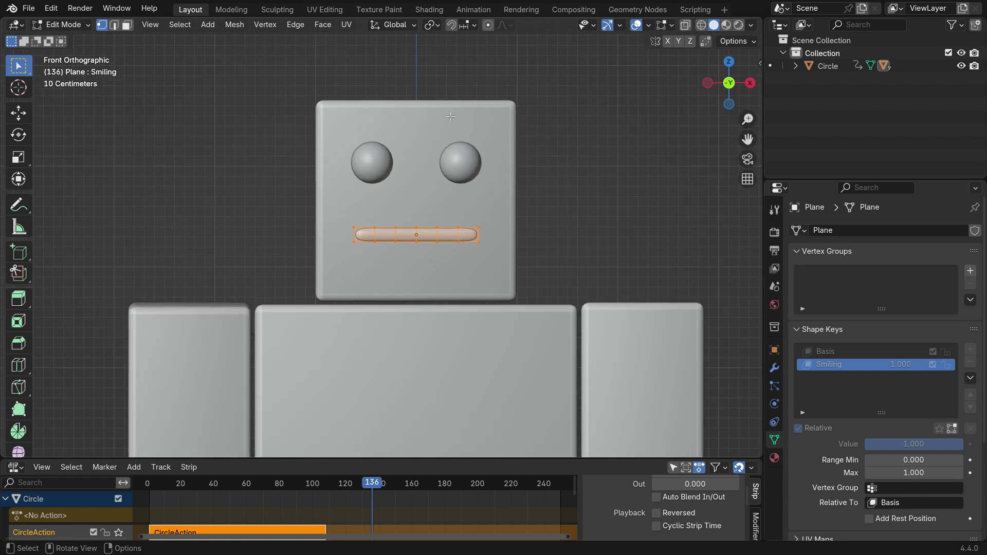
pyautogui.moveTo(409, 213); pyautogui.dragTo(430, 264)
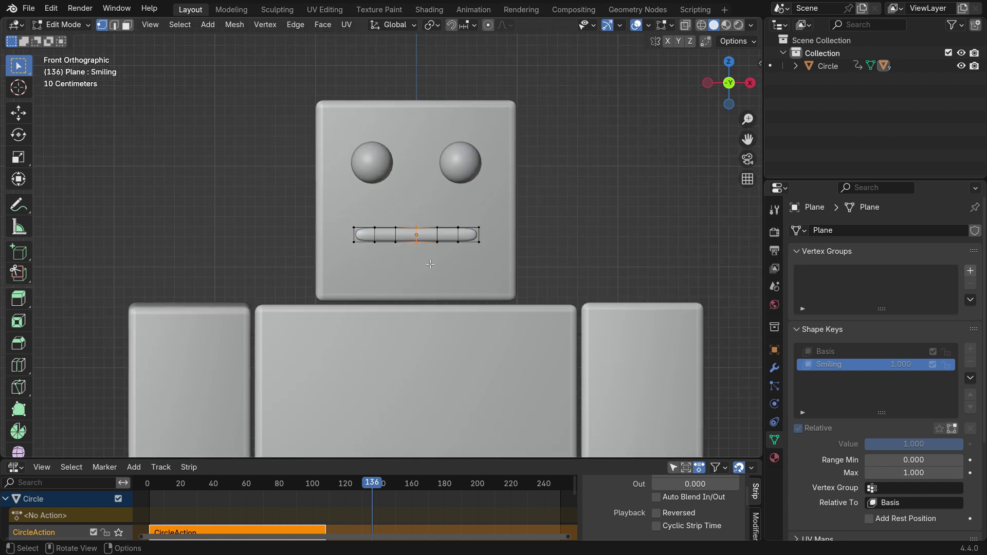
pyautogui.click(487, 25)
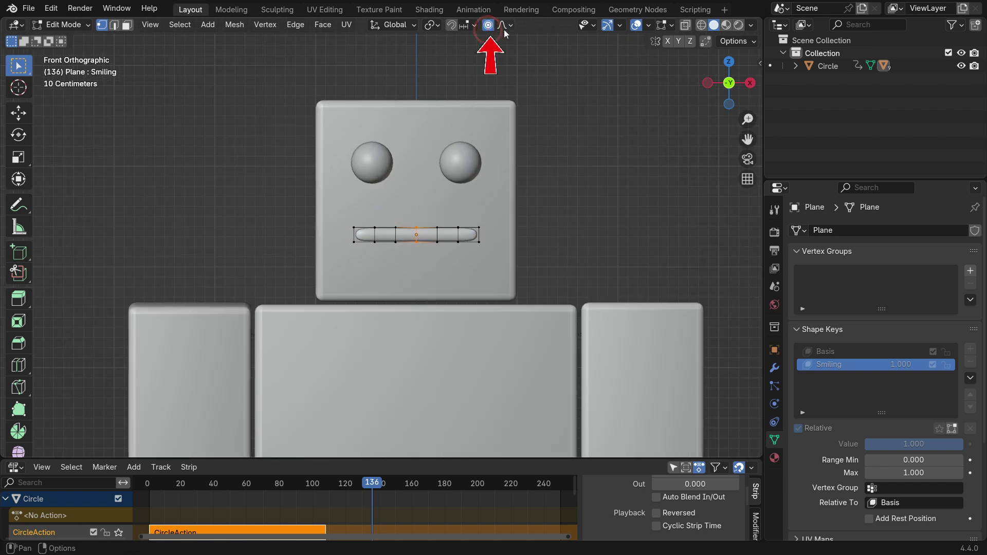
pyautogui.click(509, 26)
pyautogui.click(514, 96)
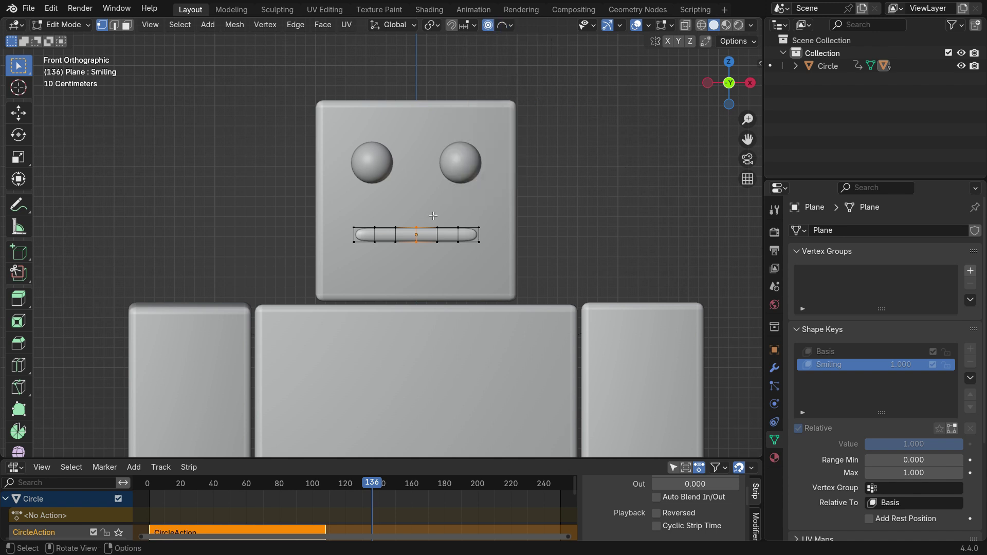
pyautogui.press('g')
pyautogui.scroll(10, 434, 216)
pyautogui.press('g')
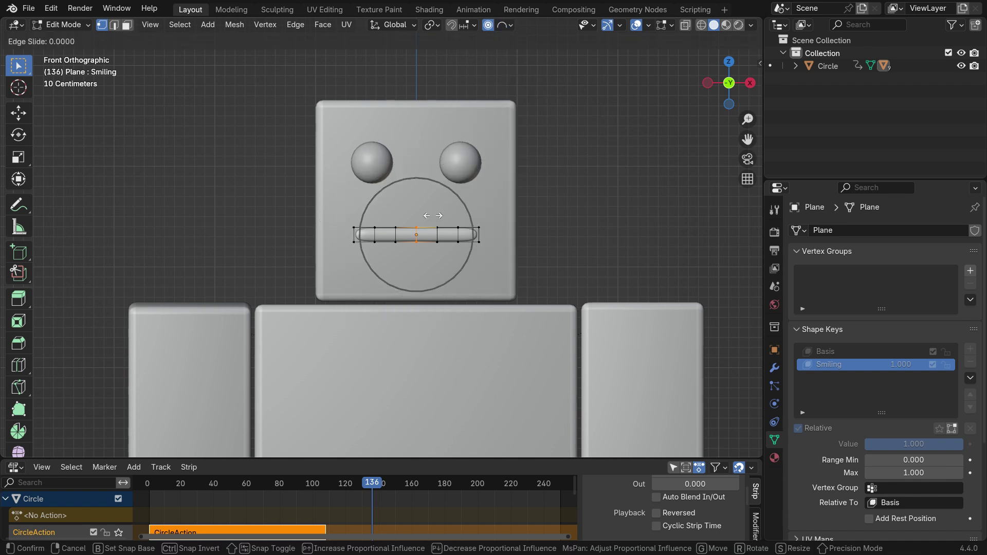
pyautogui.rightClick(436, 230)
# Move the mouth's centre vertices down along Z with a proportional size of about 0.56 m to curve it into a smile, and finish editing.
pyautogui.press('g')
pyautogui.press('z')
pyautogui.scroll(6, 435, 220)
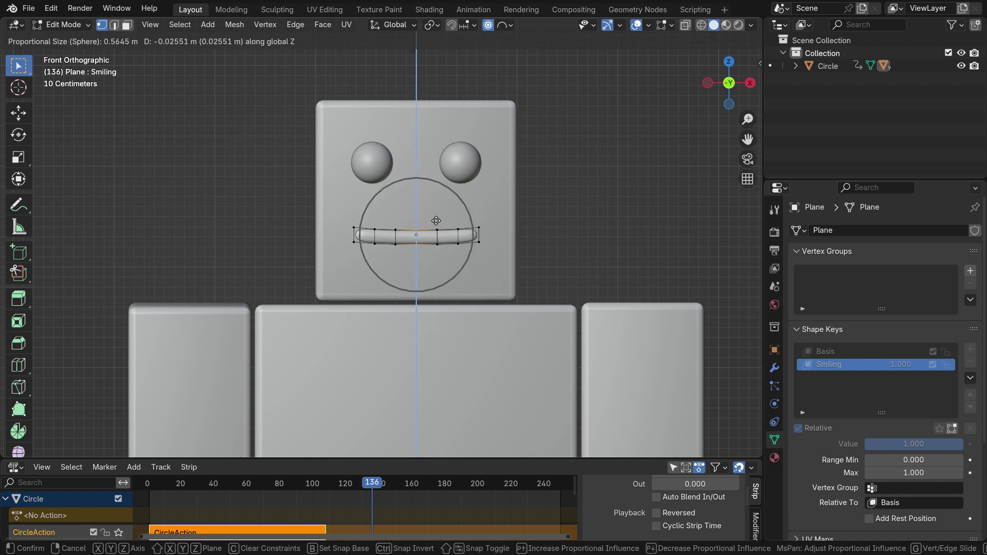
pyautogui.click(436, 247)
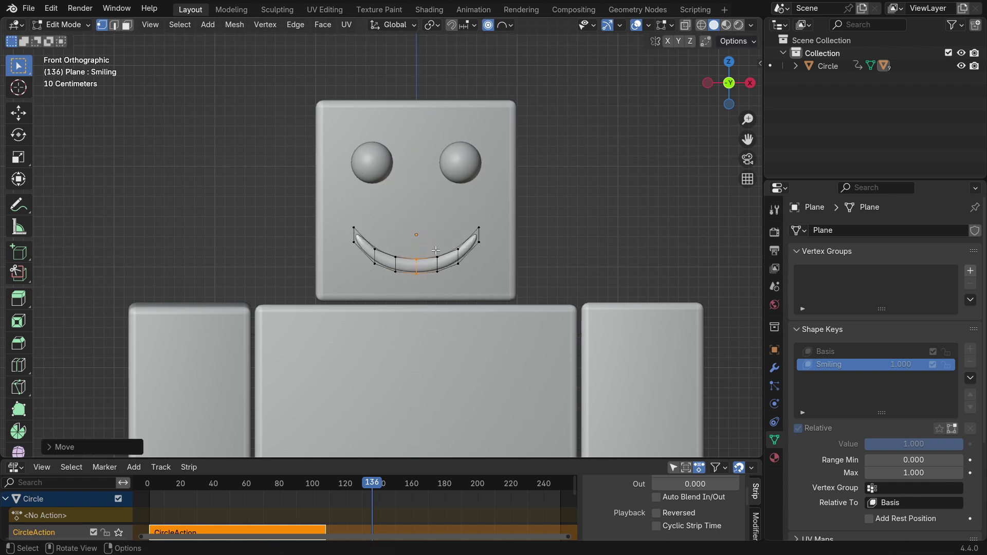
pyautogui.scroll(2, 418, 258)
pyautogui.press('Tab')
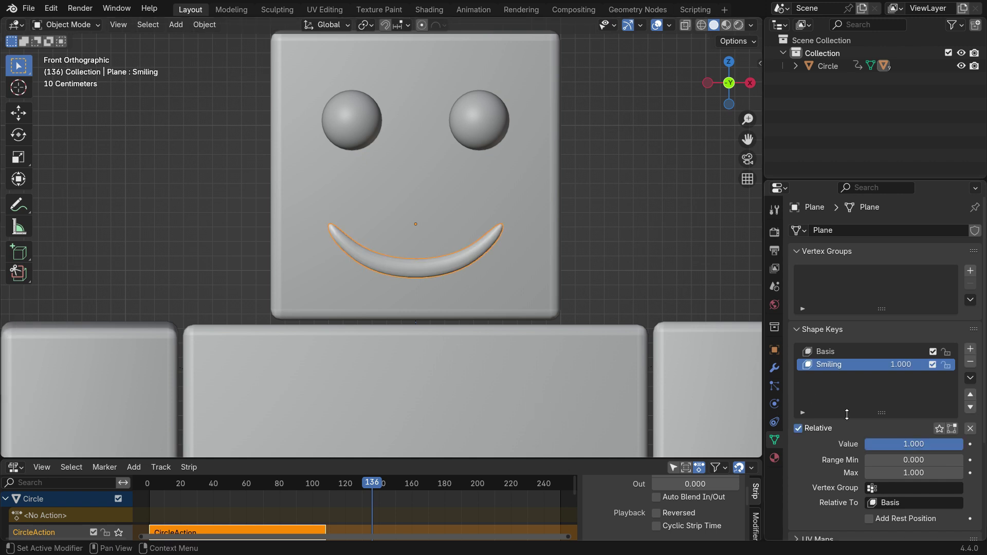
# Try out the Smiling key's value and switch the viewport shading to Material Preview.
pyautogui.moveTo(944, 447); pyautogui.dragTo(911, 439)
pyautogui.press('z')
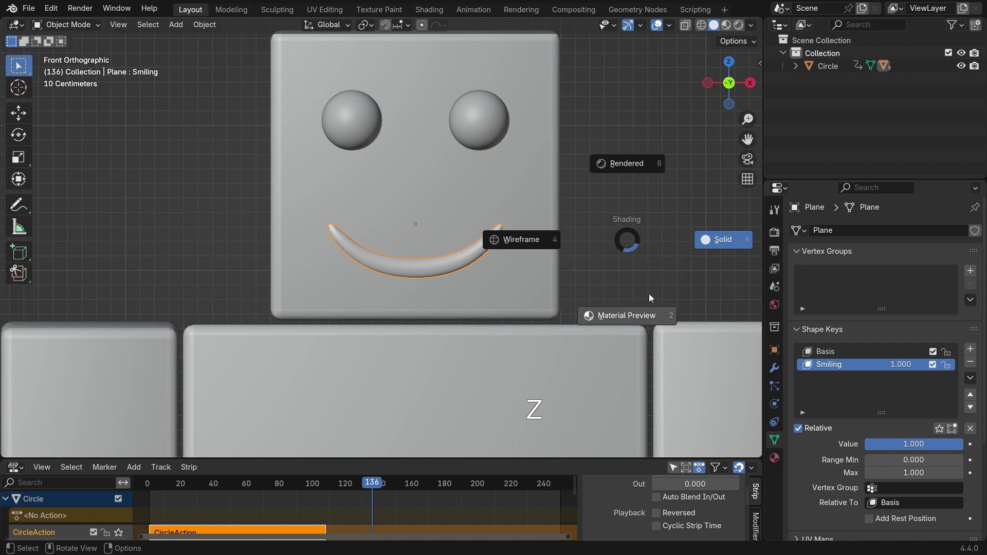
pyautogui.click(636, 322)
# Set the Smiling key's minimum range to -0.500 and its value to about 0.312.
pyautogui.moveTo(946, 445)
pyautogui.mouseDown()
pyautogui.moveTo(877, 445)
pyautogui.moveTo(963, 445)
pyautogui.moveTo(864, 445)
pyautogui.moveTo(963, 445)
pyautogui.moveTo(947, 460)
pyautogui.mouseUp()
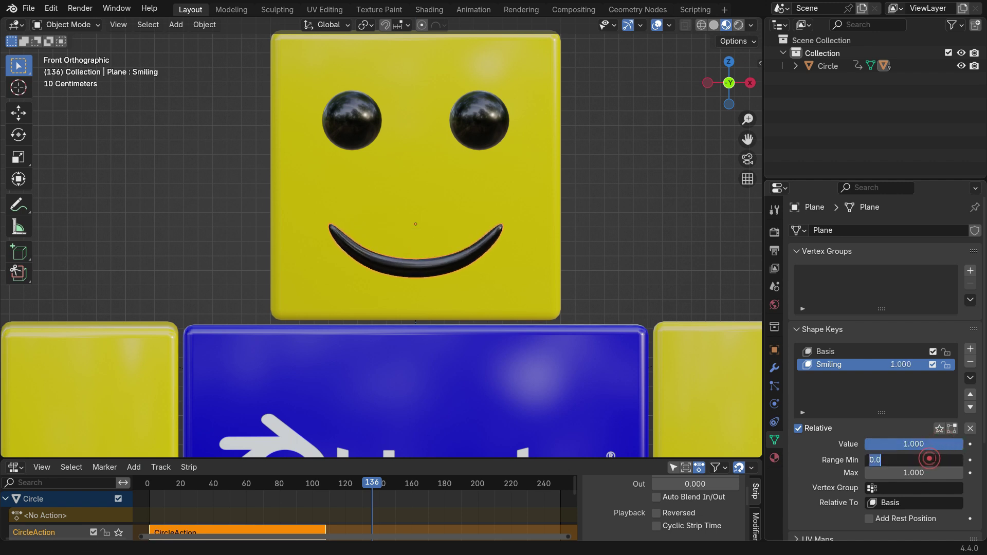
pyautogui.write('-')
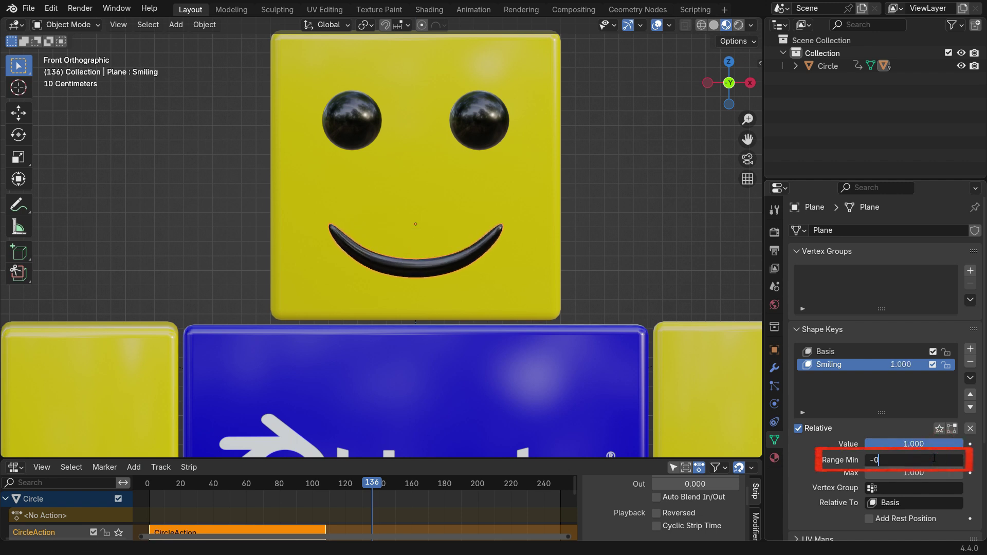
pyautogui.press('Return')
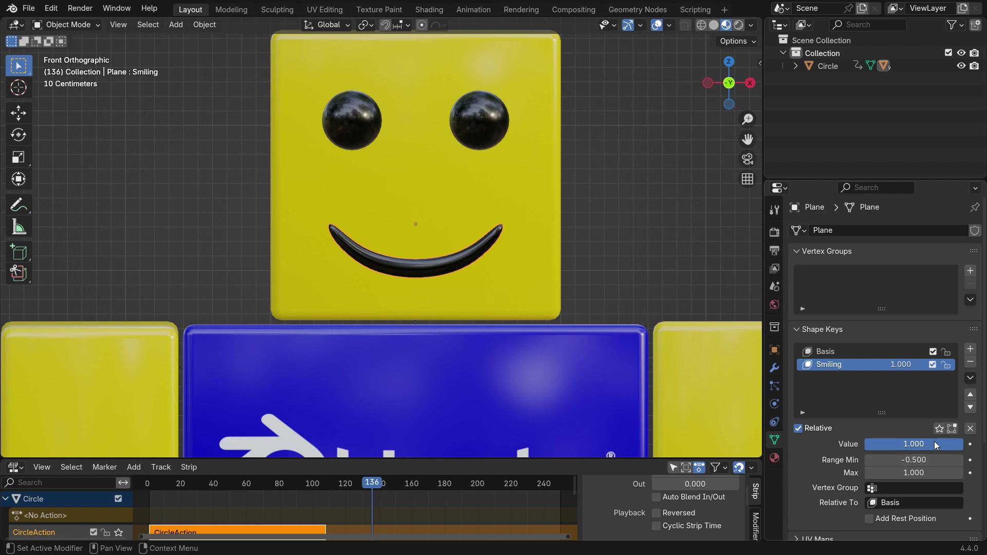
pyautogui.moveTo(947, 445); pyautogui.dragTo(908, 445)
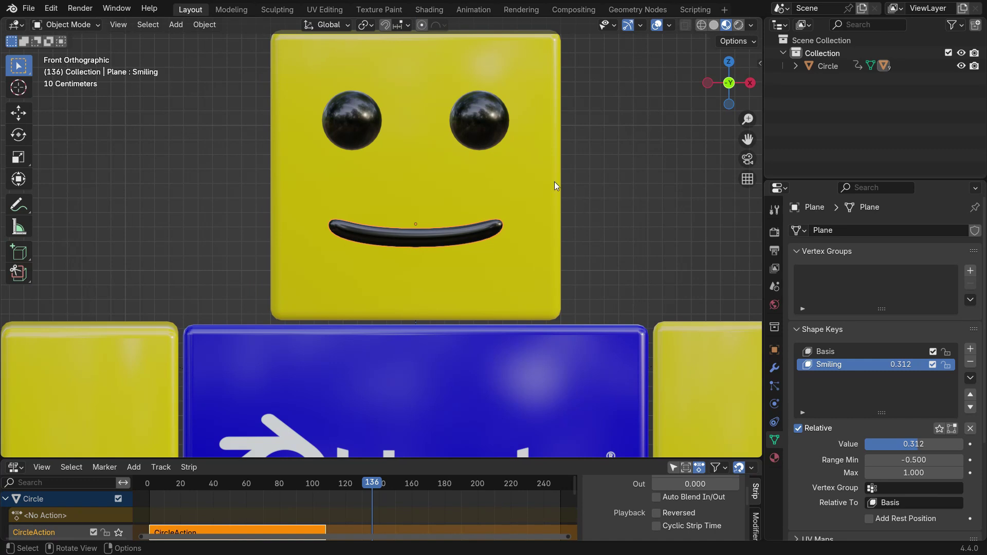
# Add a Basis and a second shape key to the eye named Sphere, name the second Blink, and set its value to 1.000.
pyautogui.click(488, 132)
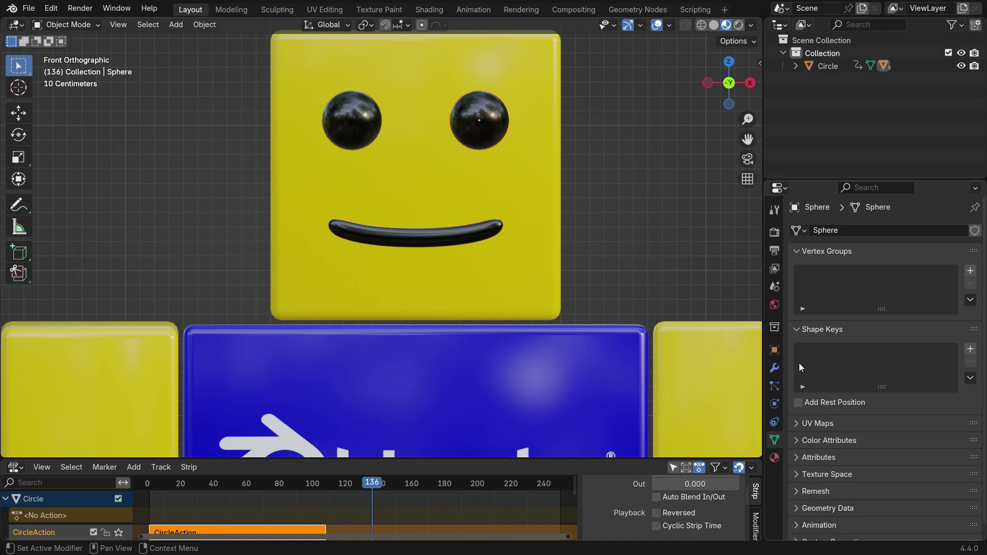
pyautogui.click(970, 349)
pyautogui.click(971, 350)
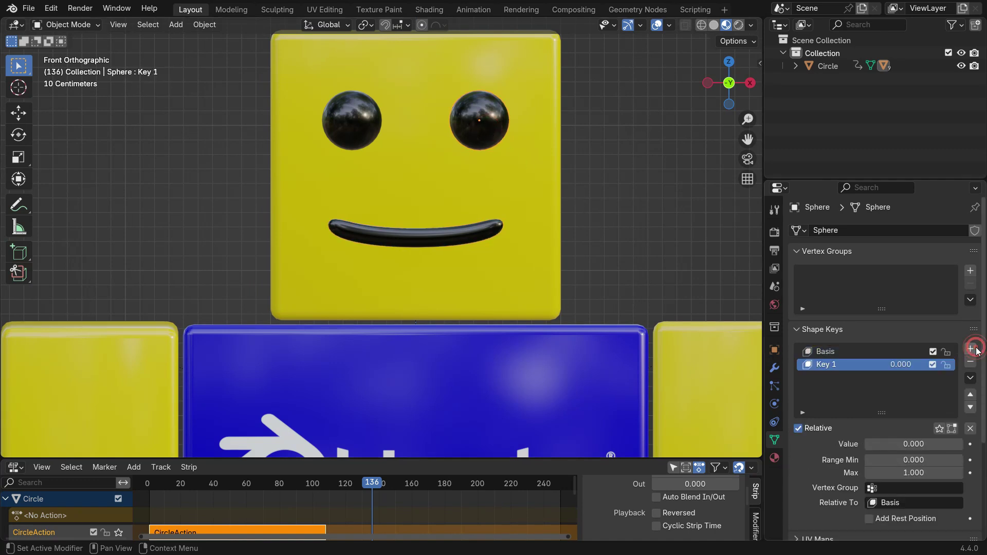
pyautogui.doubleClick(833, 366)
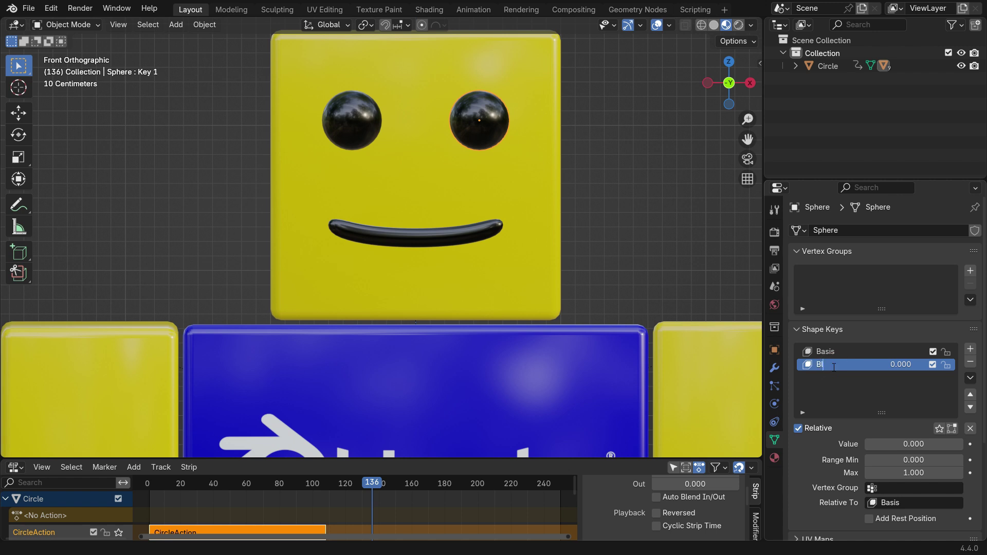
pyautogui.press('Return')
pyautogui.moveTo(894, 450); pyautogui.dragTo(984, 451)
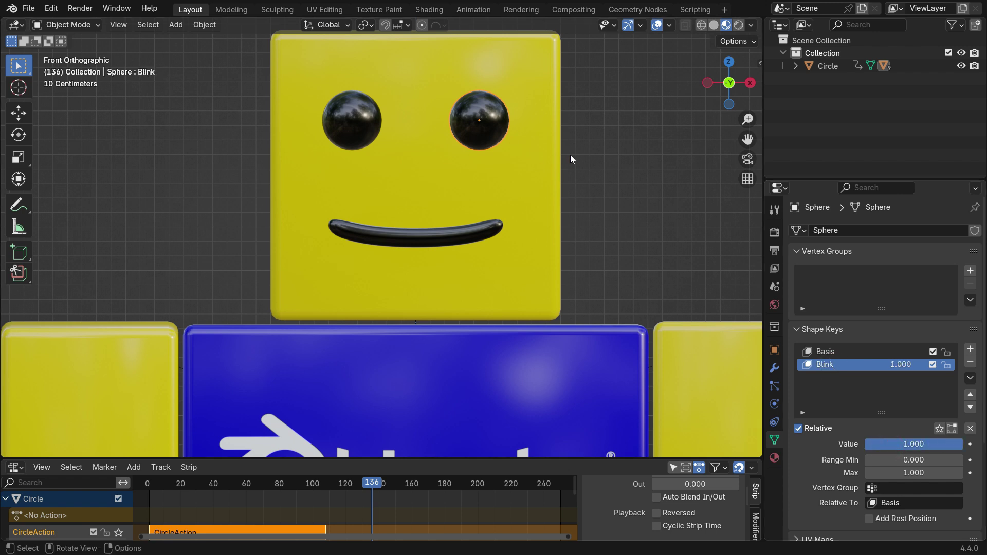
# Flatten the eye's whole mesh along Z into a thin ellipse for the Blink key, and set the Blink value to 0.000.
pyautogui.press('Tab')
pyautogui.press('a')
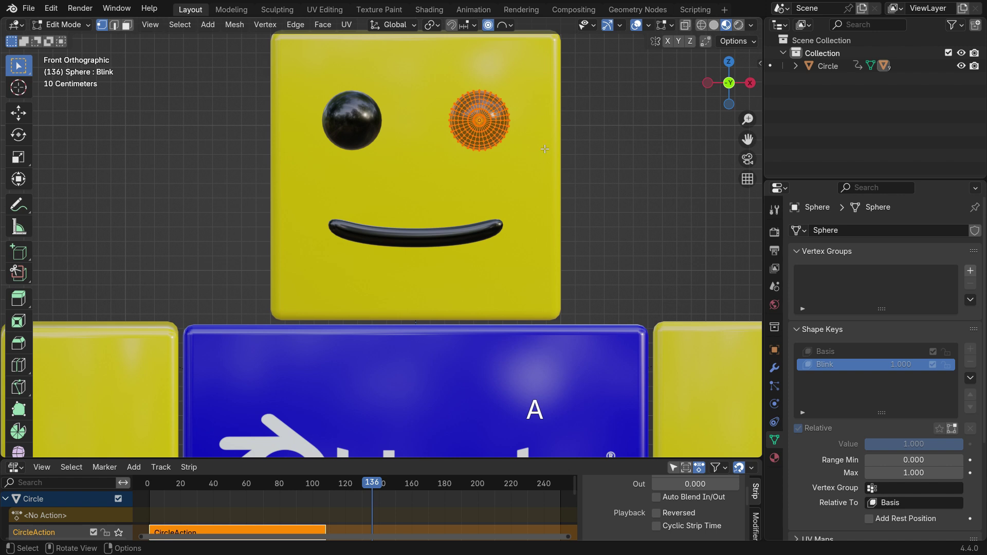
pyautogui.press('s')
pyautogui.press('z')
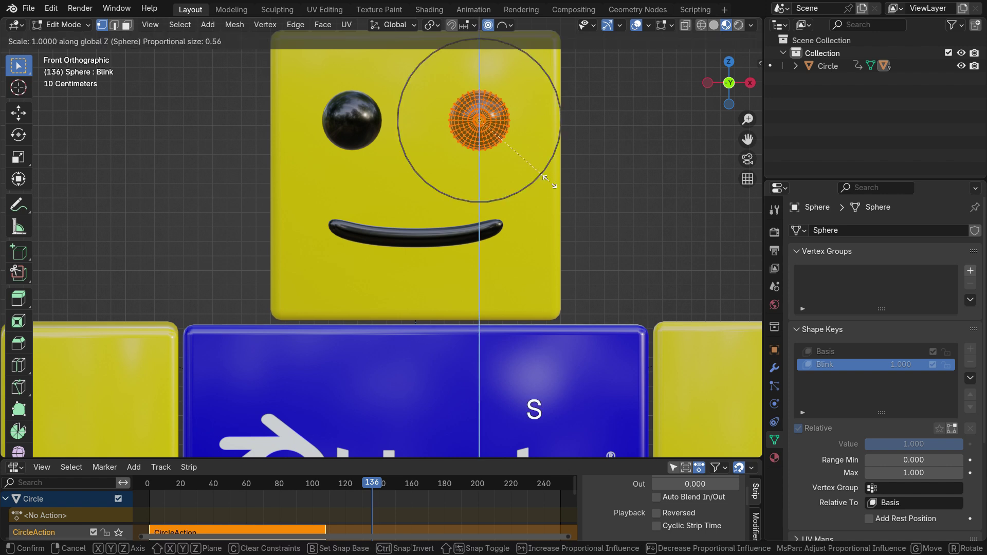
pyautogui.click(508, 141)
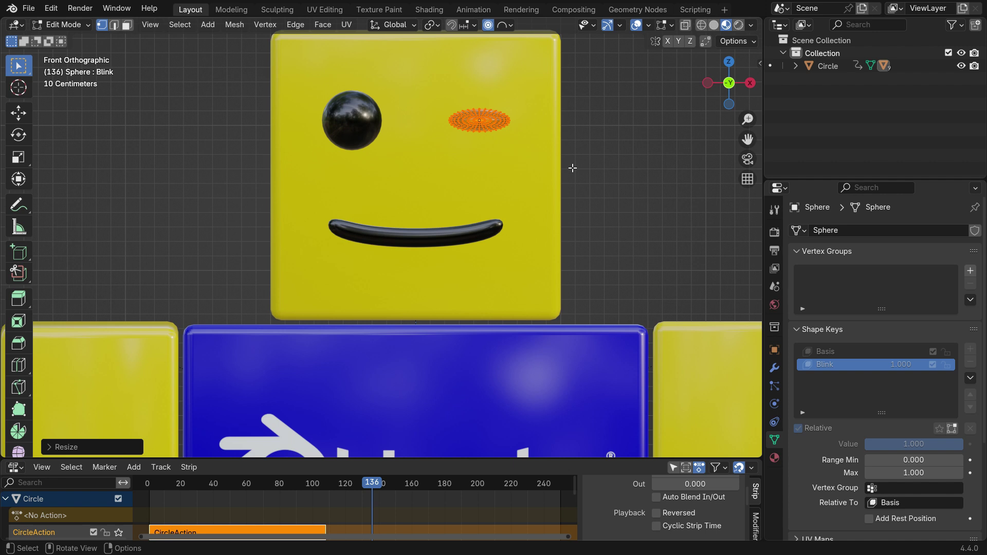
pyautogui.press('Tab')
pyautogui.moveTo(942, 446); pyautogui.dragTo(864, 445)
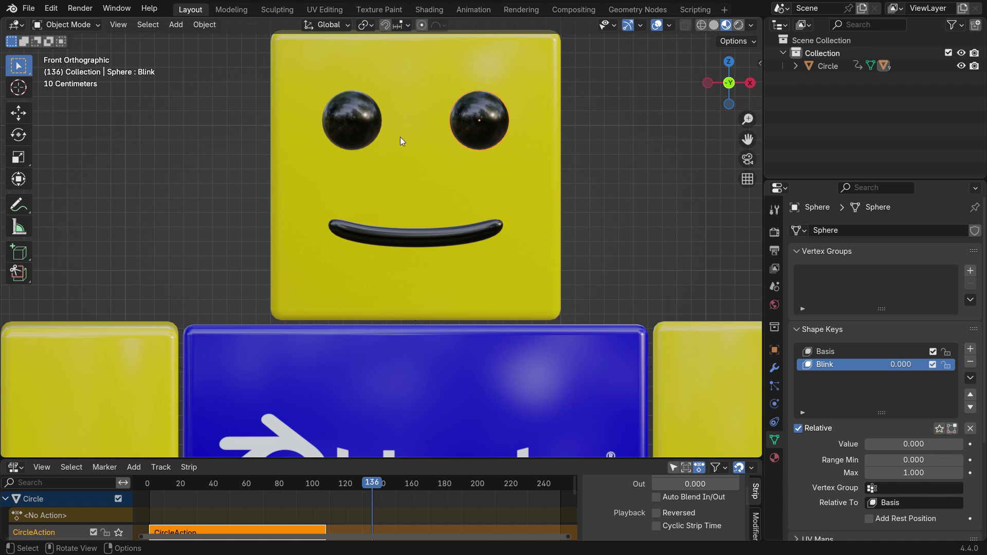
# Link the Blink eye's object data to the other eye and try out the Blink value on both.
pyautogui.click(368, 118)
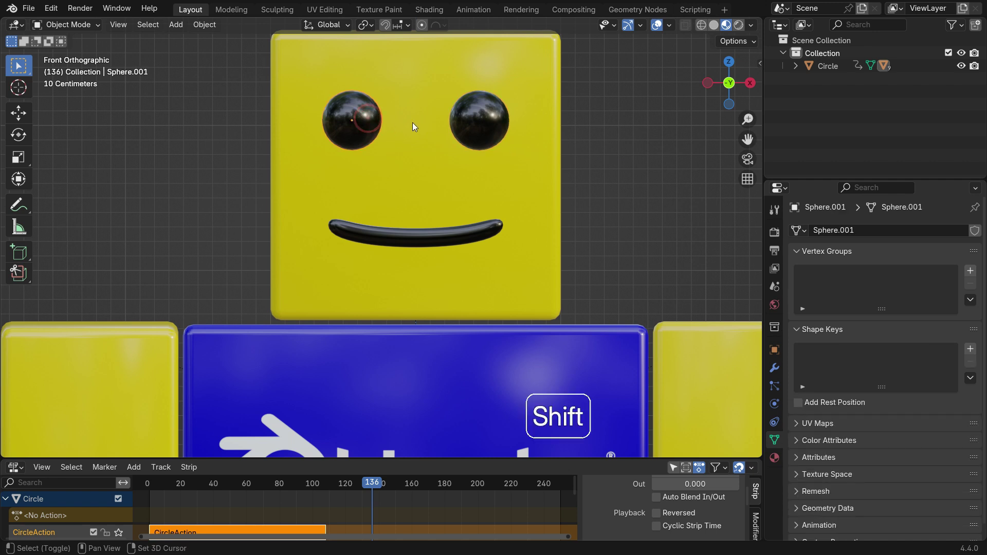
pyautogui.keyDown('shift'); pyautogui.click(480, 118); pyautogui.keyUp('shift')
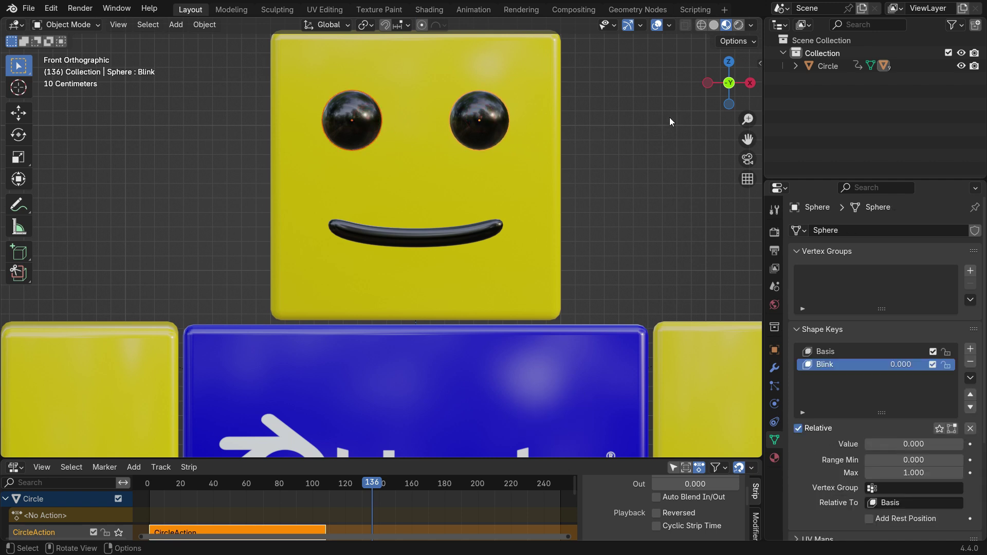
pyautogui.hotkey('ctrl', 'l')
pyautogui.moveTo(670, 118)
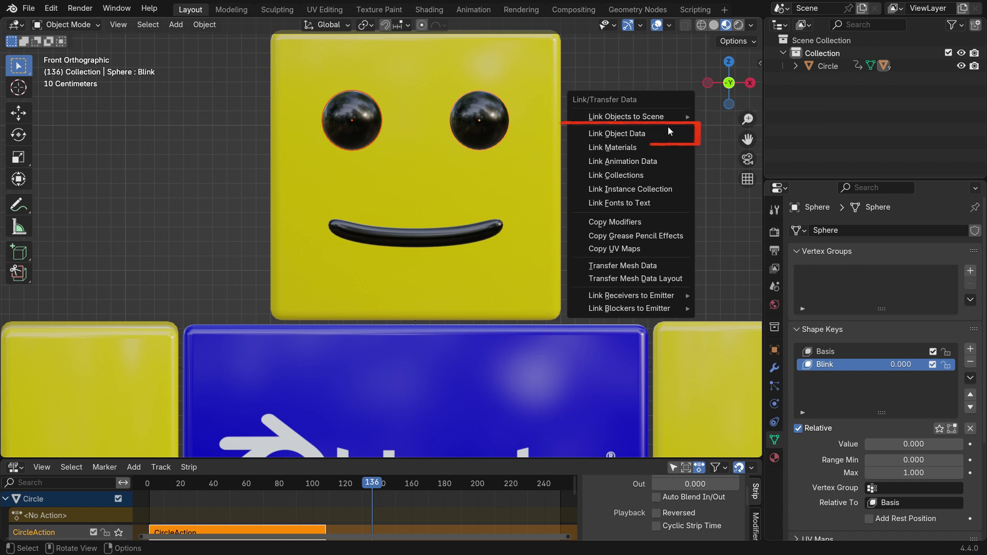
pyautogui.click(668, 134)
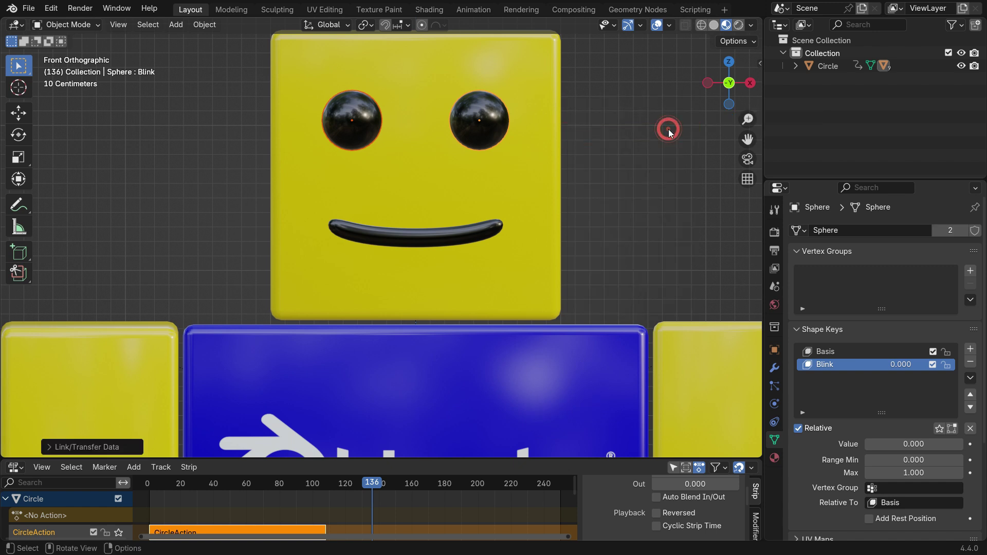
pyautogui.moveTo(869, 444)
pyautogui.mouseDown()
pyautogui.moveTo(962, 444)
pyautogui.moveTo(869, 444)
pyautogui.mouseUp()
# Change the Nonlinear Animation editor to a Timeline and enlarge it.
pyautogui.scroll(-7, 411, 177)
pyautogui.moveTo(381, 184); pyautogui.dragTo(419, 224, button='middle')
pyautogui.scroll(1, 419, 224)
pyautogui.moveTo(374, 490); pyautogui.dragTo(308, 514)
pyautogui.click(14, 470)
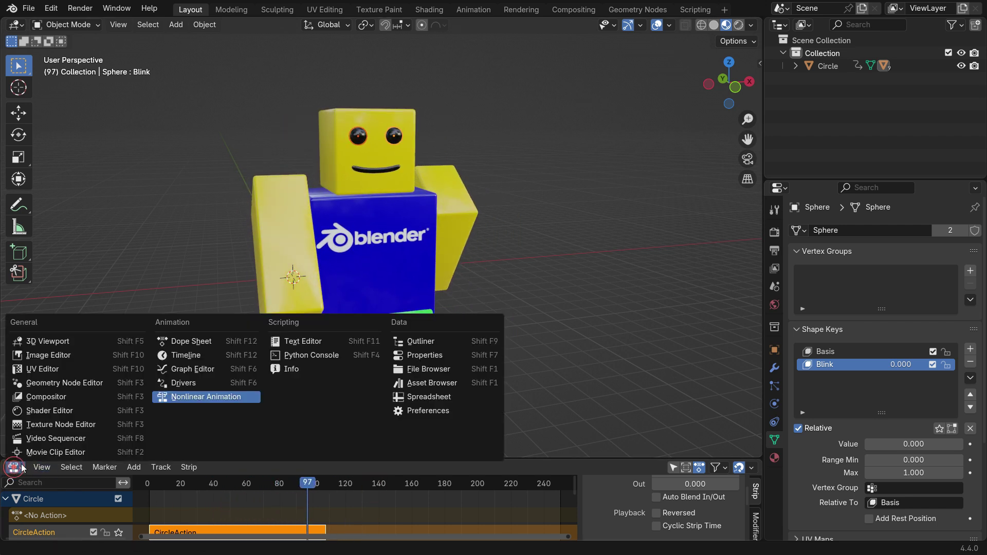
pyautogui.click(195, 356)
pyautogui.moveTo(470, 458); pyautogui.dragTo(476, 416)
# Insert a keyframe on the character's head at frame 107.
pyautogui.moveTo(302, 443); pyautogui.dragTo(329, 459)
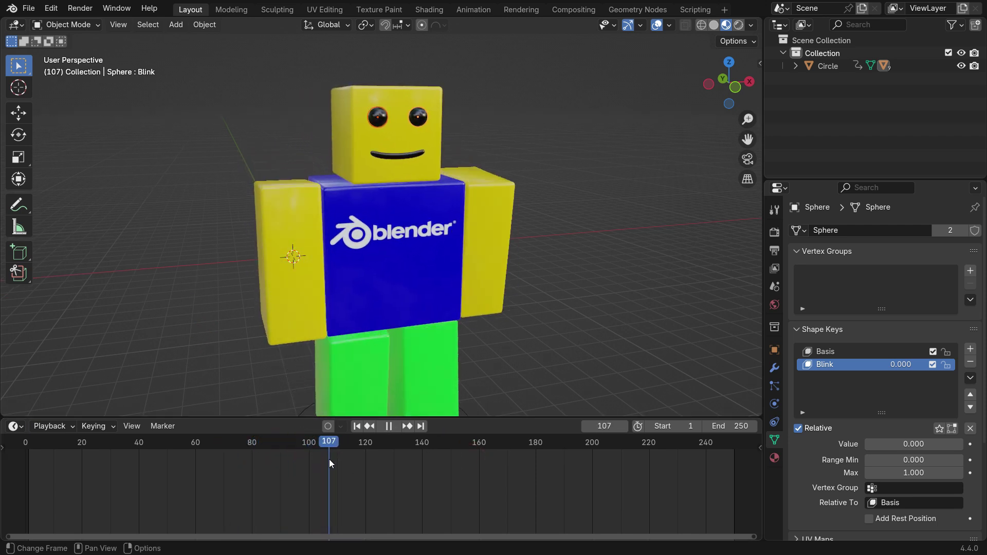
pyautogui.moveTo(405, 151); pyautogui.dragTo(420, 155, button='middle')
pyautogui.scroll(1, 322, 125)
pyautogui.click(374, 189)
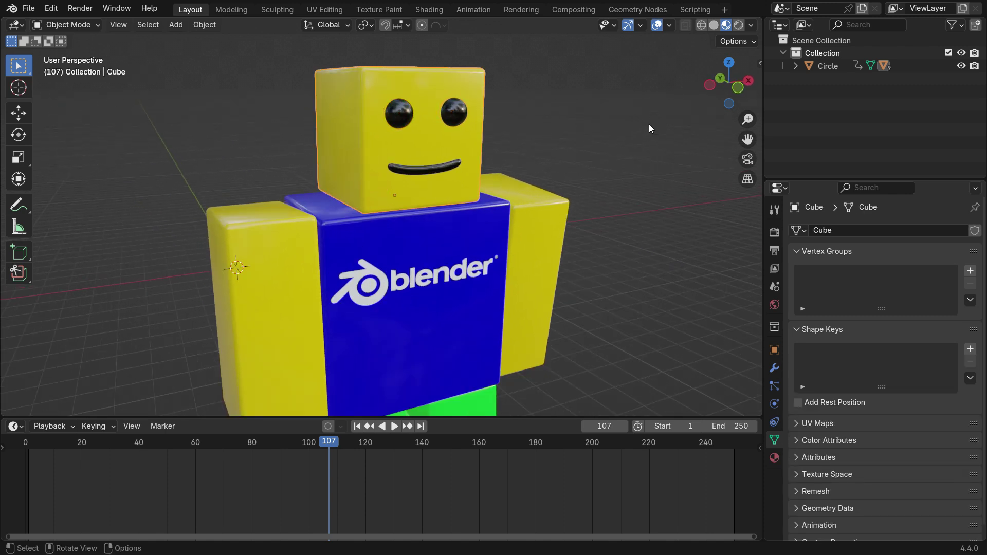
pyautogui.press('i')
pyautogui.click(642, 136)
# Rotate the head around Z at frame 120 so the face turns toward the viewer, and insert a keyframe.
pyautogui.moveTo(331, 445); pyautogui.dragTo(366, 453)
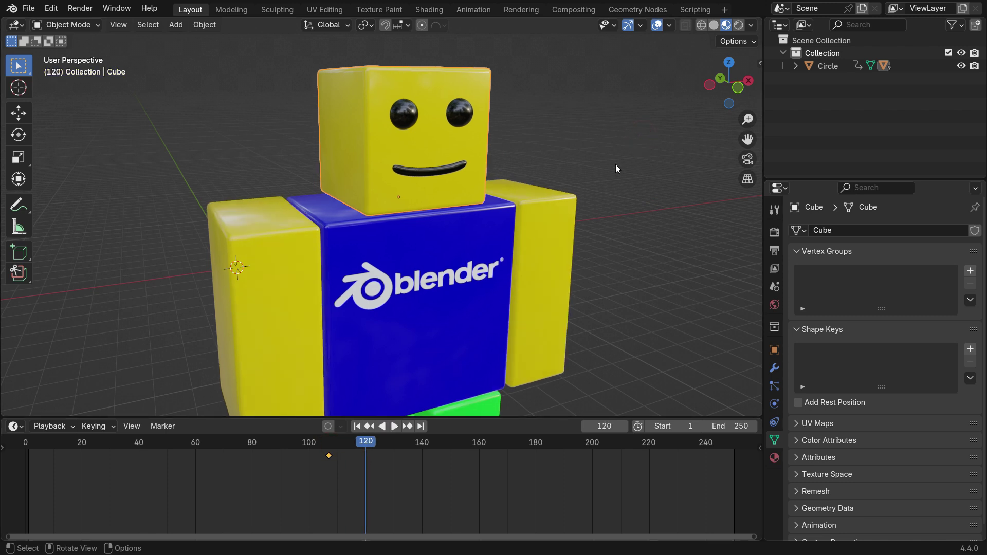
pyautogui.press('r')
pyautogui.press('z')
pyautogui.click(507, 239)
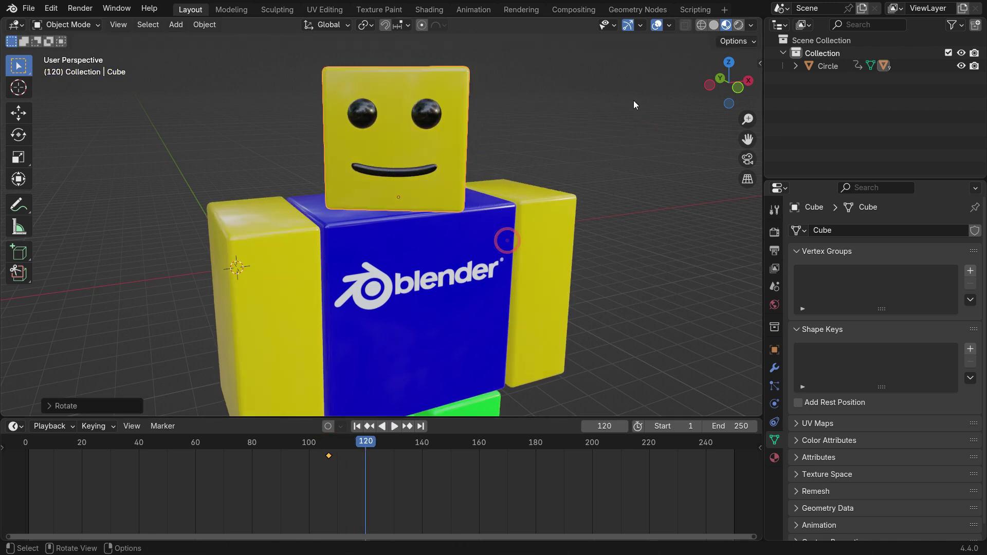
pyautogui.press('i')
pyautogui.click(634, 103)
# Play the animation from frame 76 to check the head turn after the walk, stopping at frame 128.
pyautogui.moveTo(368, 452); pyautogui.dragTo(242, 455)
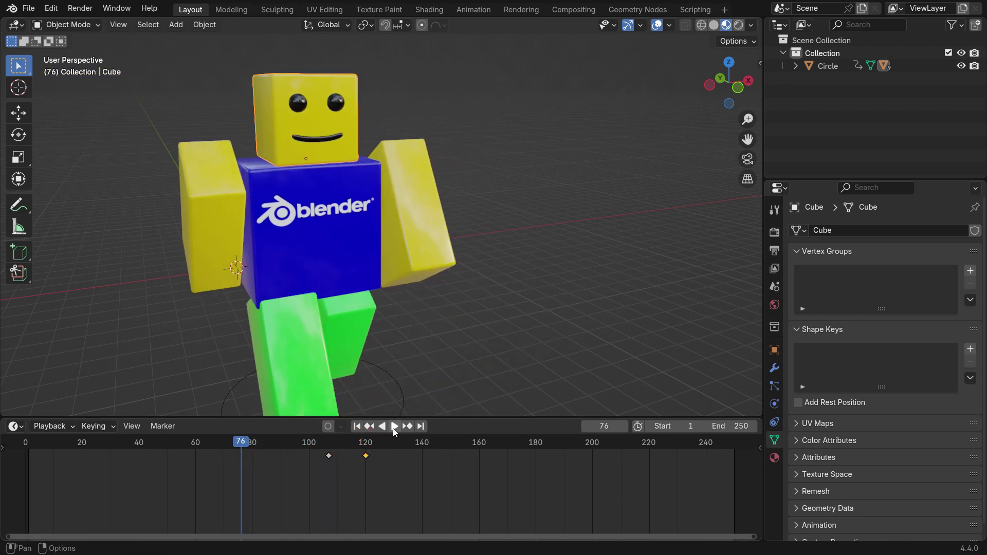
pyautogui.click(393, 426)
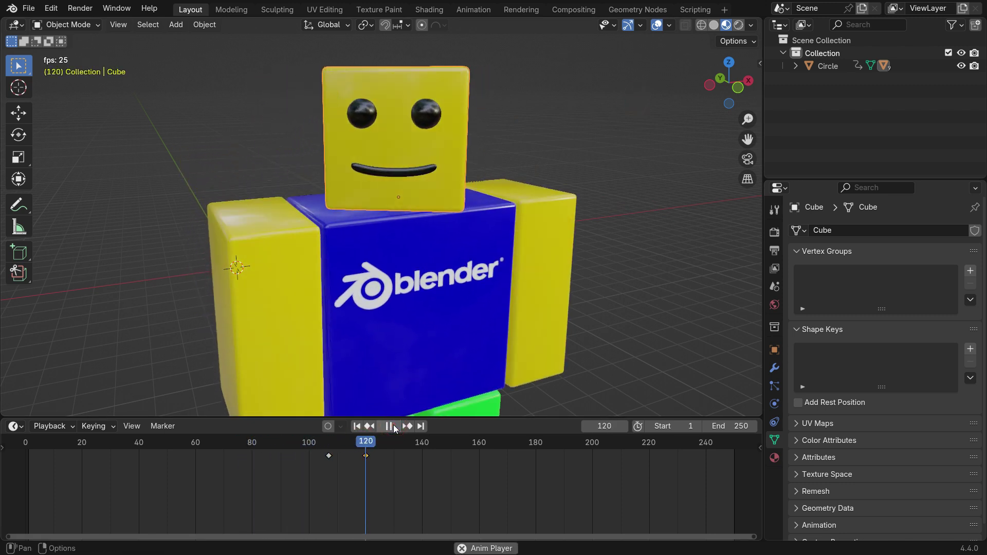
pyautogui.press('space')
# Select the character's eye and keyframe its Blink shape key at 0.000 on frame 125.
pyautogui.scroll(1, 376, 121)
pyautogui.moveTo(381, 123); pyautogui.dragTo(400, 145, button='middle')
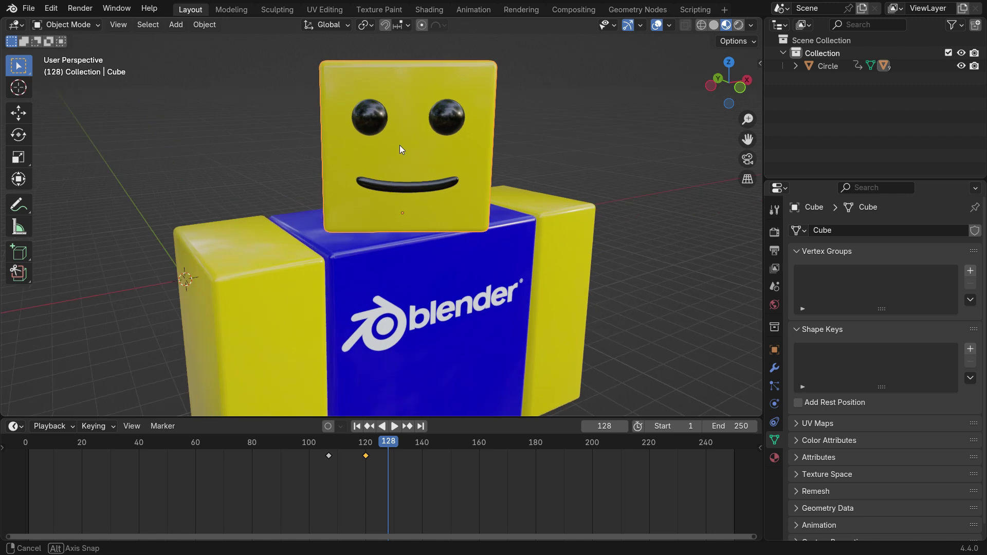
pyautogui.click(446, 124)
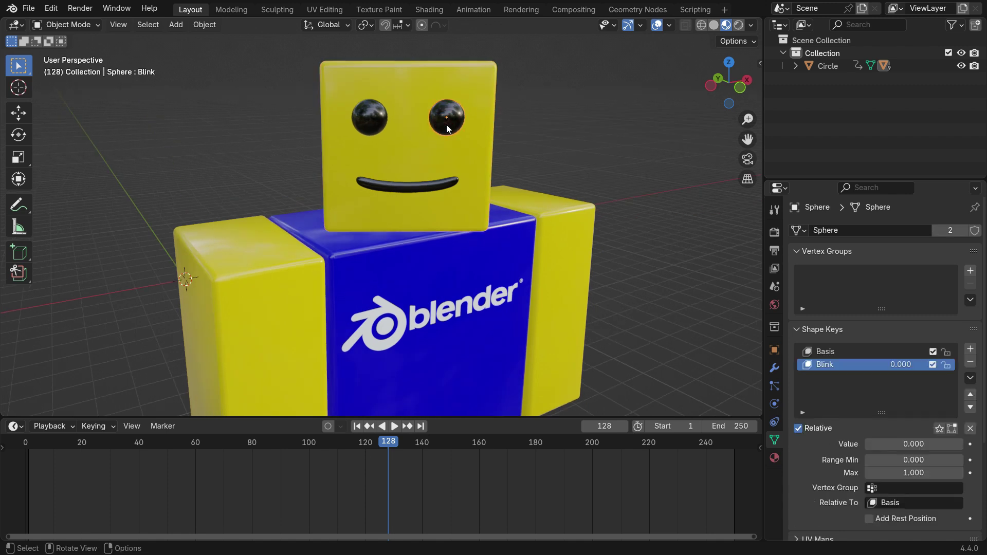
pyautogui.moveTo(386, 443); pyautogui.dragTo(380, 445)
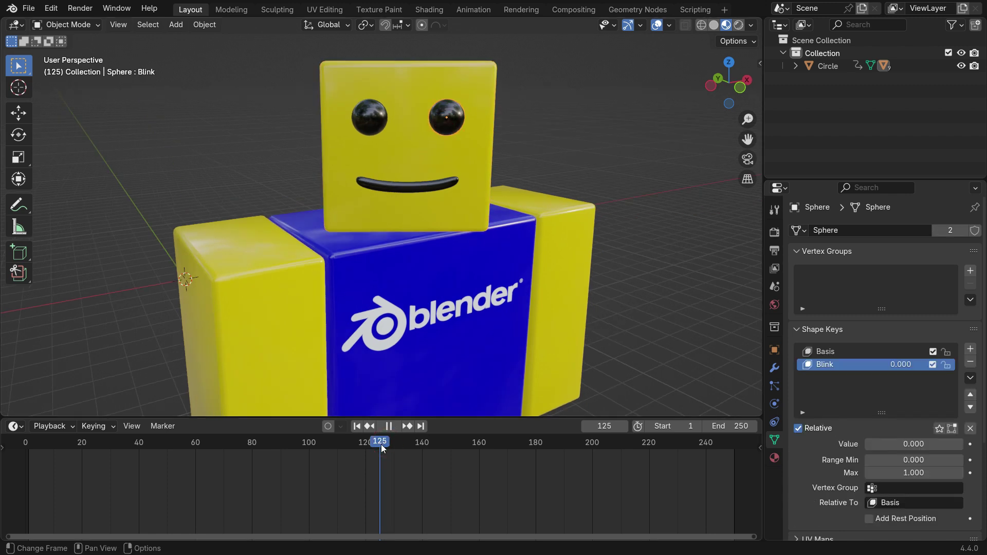
pyautogui.click(970, 445)
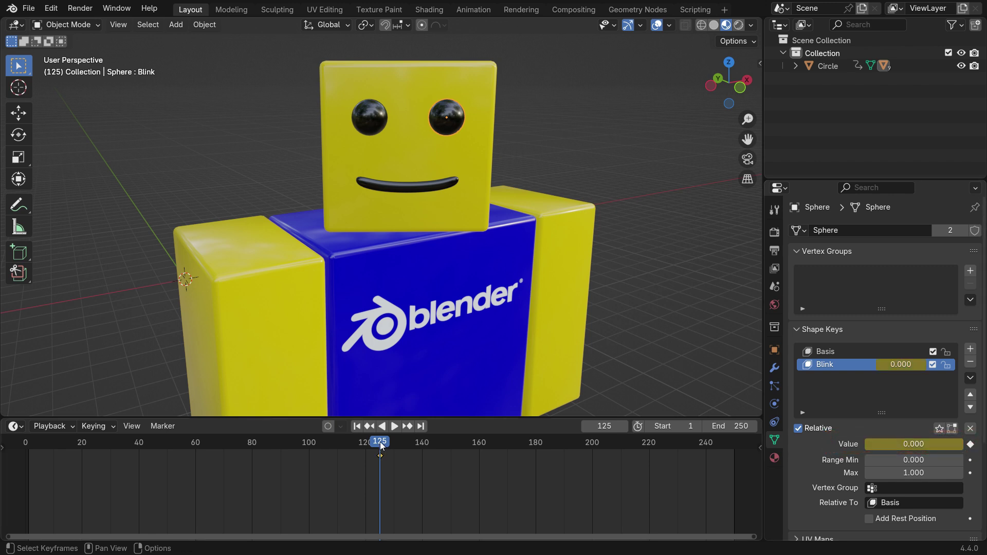
# Set the eye's Blink value to 1.000 at frame 129 and insert a keyframe.
pyautogui.press('space')
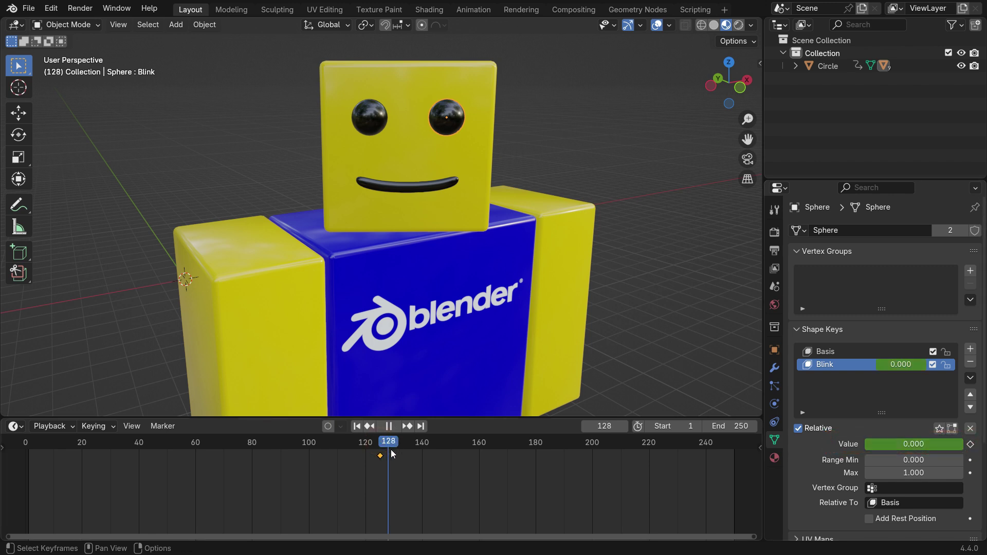
pyautogui.moveTo(904, 445); pyautogui.dragTo(964, 445)
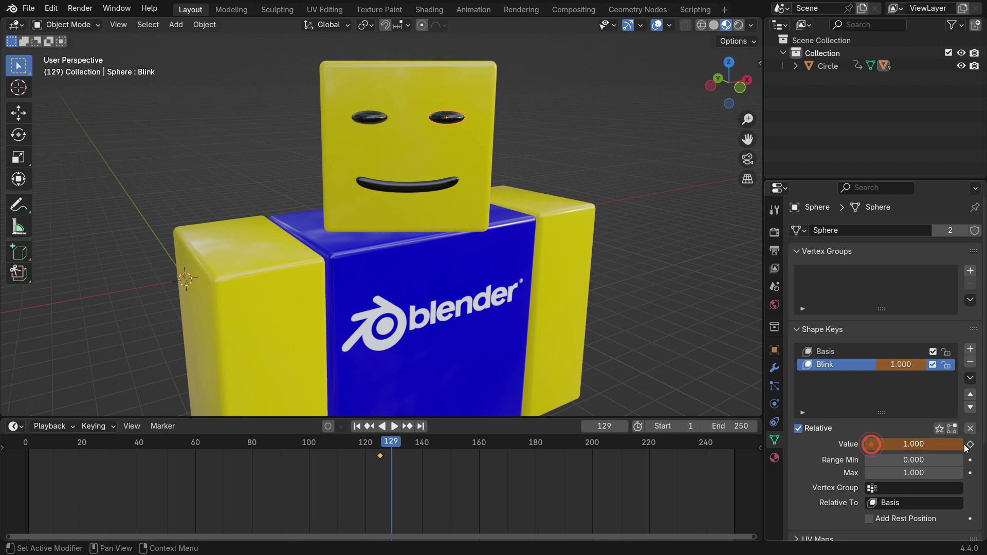
pyautogui.click(970, 444)
# Duplicate the pair of Blink keyframes twice, placing the copies at frames 133 and 137, and at 141 and 145.
pyautogui.moveTo(383, 447); pyautogui.dragTo(404, 458)
pyautogui.hotkey('shift', 'd')
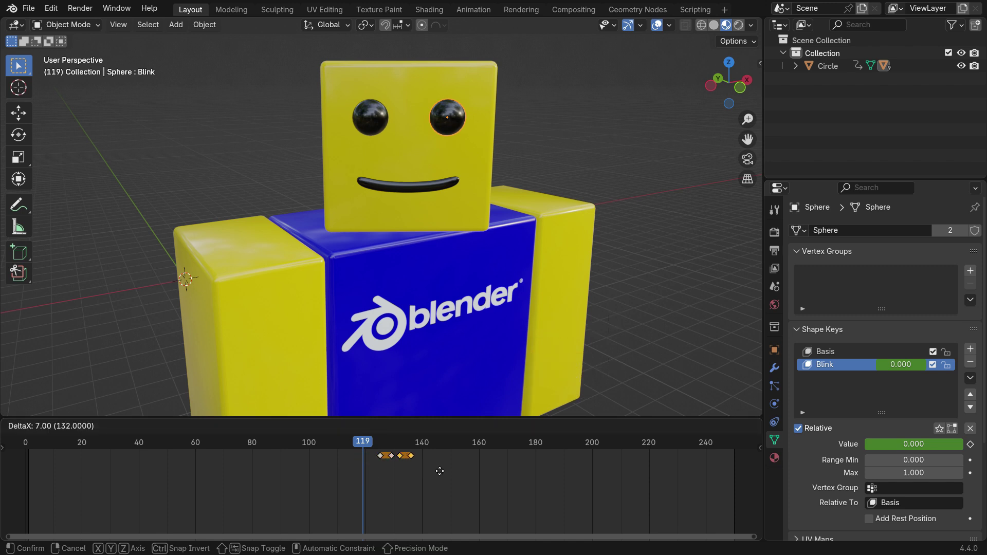
pyautogui.click(439, 472)
pyautogui.hotkey('shift', 'd')
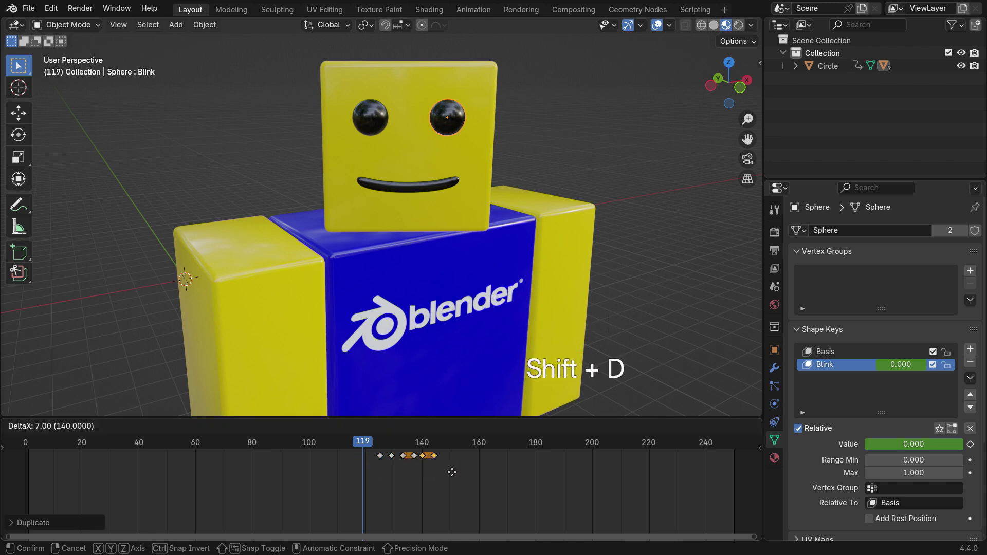
pyautogui.click(455, 472)
# Play the animation, including a run from frame 115, to check the repeated blinking.
pyautogui.click(392, 430)
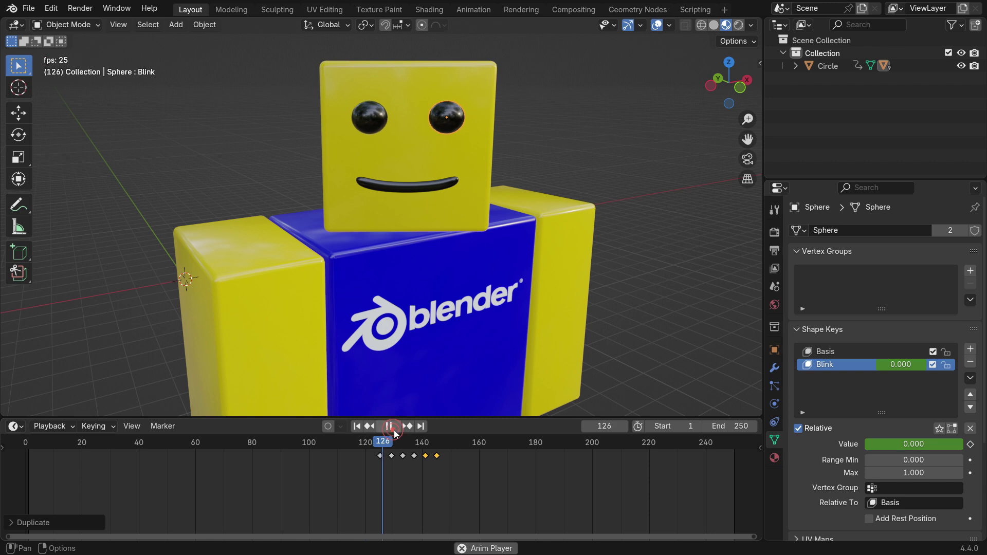
pyautogui.click(395, 431)
pyautogui.click(351, 445)
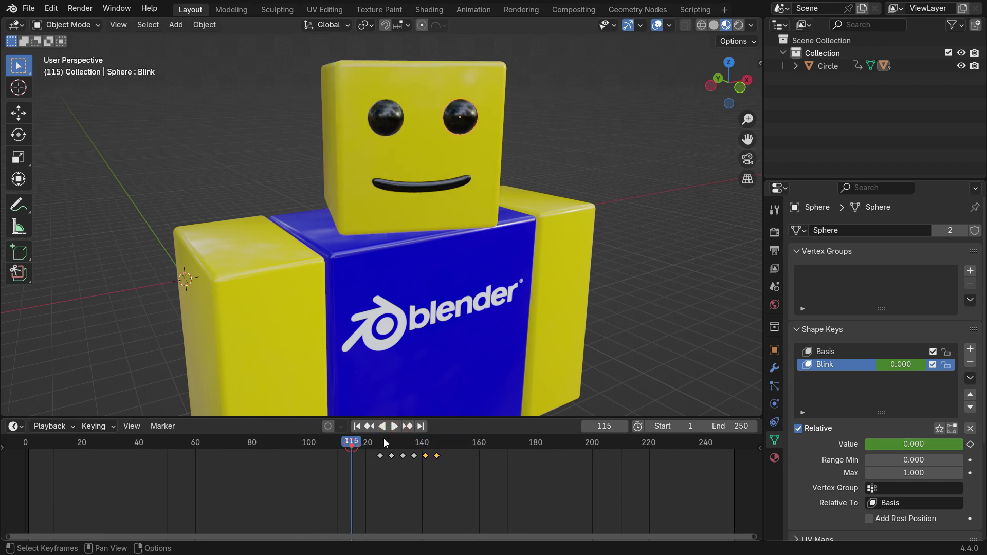
pyautogui.click(392, 428)
pyautogui.click(392, 427)
# Duplicate the open-eye Blink keyframe from frame 125 to frame 149 so the blinking ends with open eyes.
pyautogui.click(380, 455)
pyautogui.hotkey('shift', 'd')
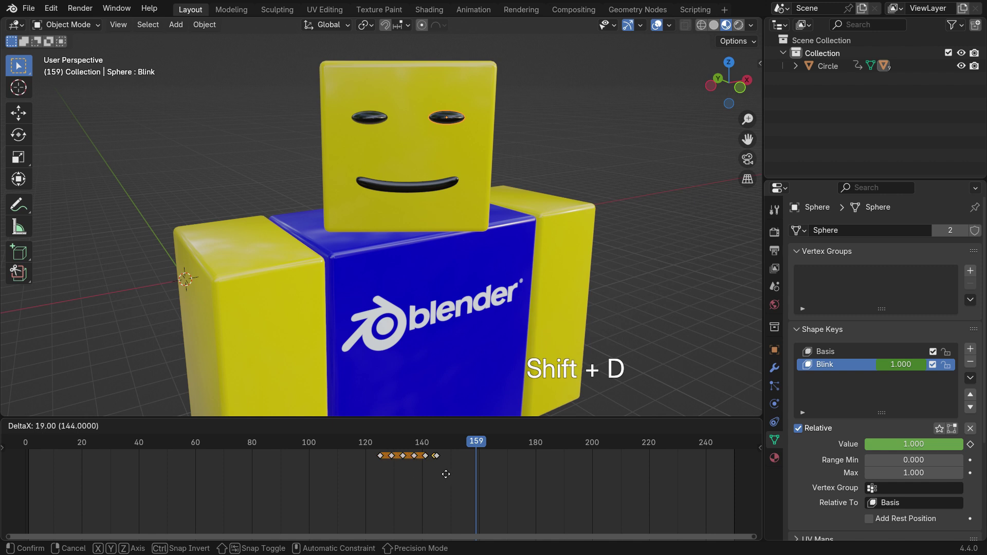
pyautogui.click(459, 475)
# Play the animation from about frame 115 to frame 171 to check how the blinking ends.
pyautogui.click(353, 445)
pyautogui.press('space')
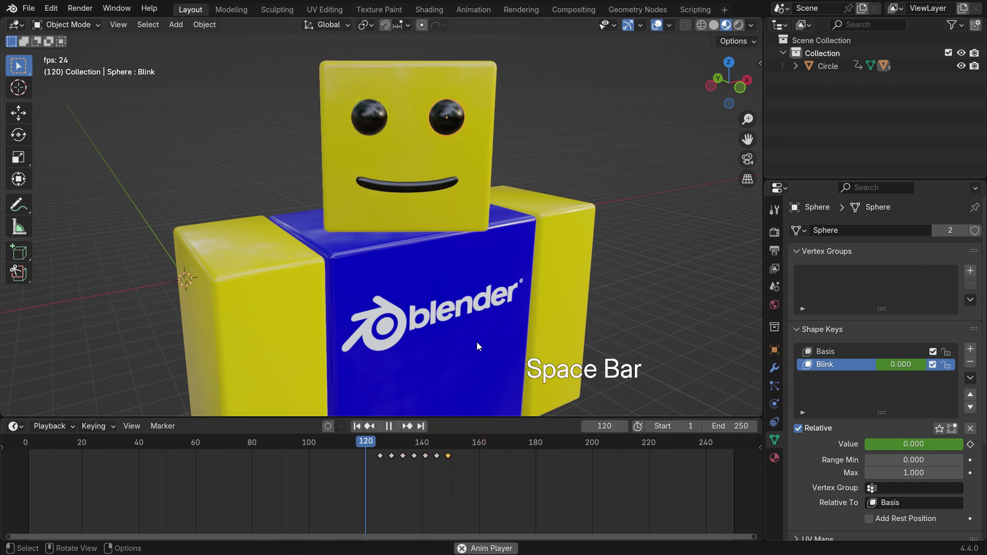
pyautogui.press('space')
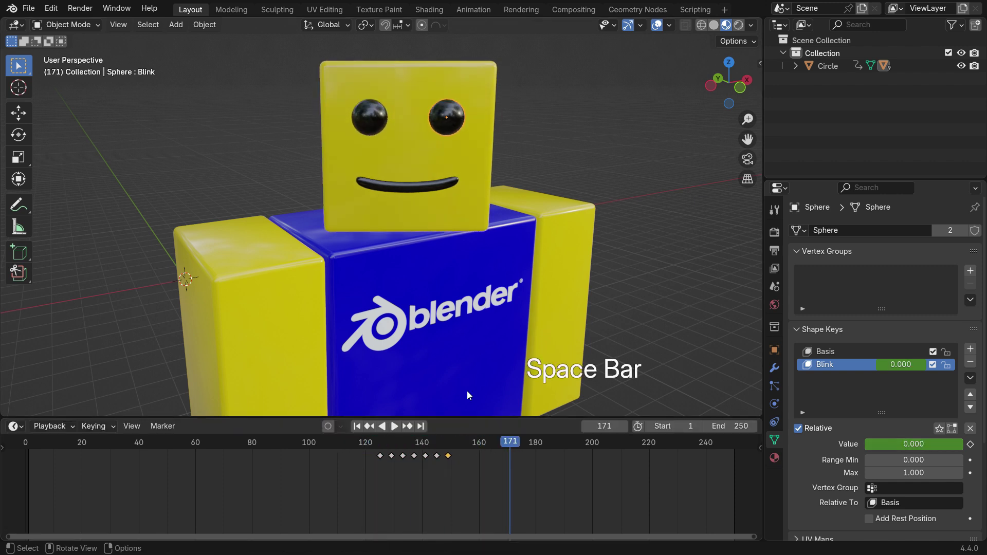
# Select the mouth and keyframe its Smiling shape key at 0.312 on frame 124.
pyautogui.scroll(2, 401, 138)
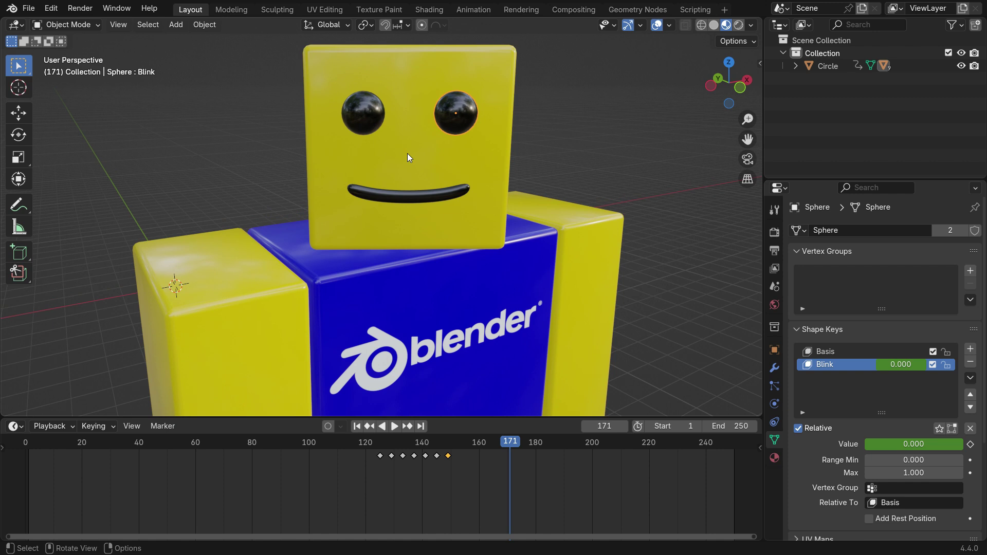
pyautogui.click(406, 197)
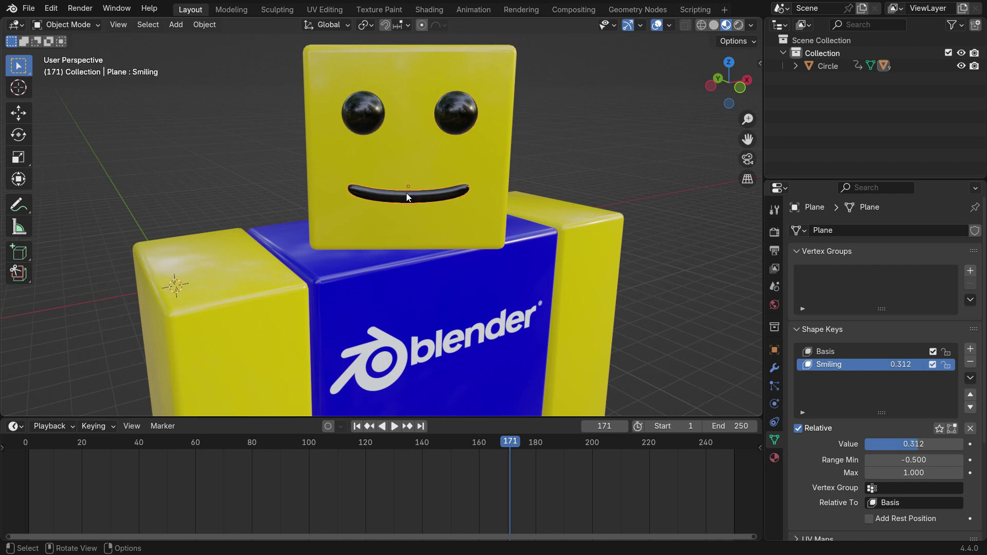
pyautogui.moveTo(509, 445); pyautogui.dragTo(377, 462)
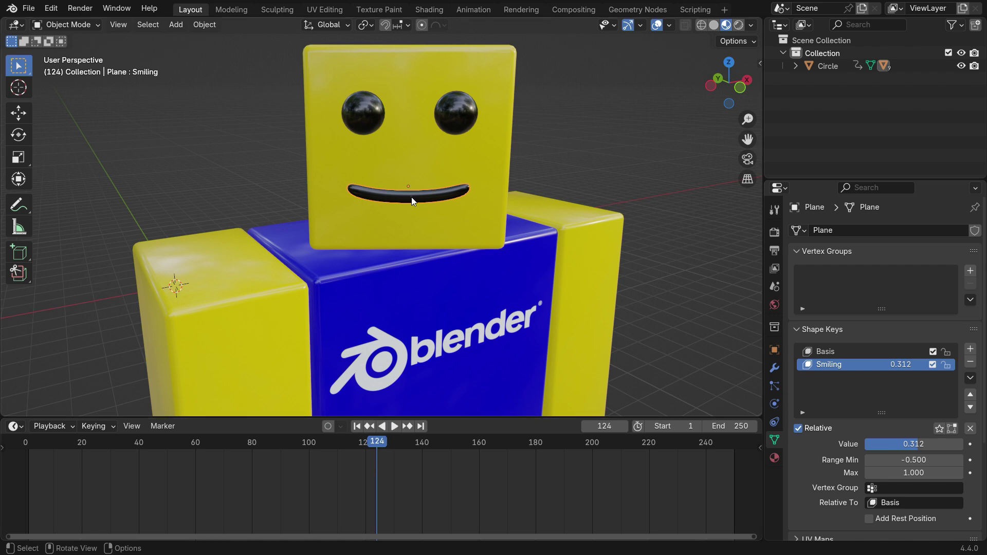
pyautogui.click(970, 444)
# Raise the mouth's Smiling value at frame 128 and insert a keyframe.
pyautogui.moveTo(377, 453); pyautogui.dragTo(390, 460)
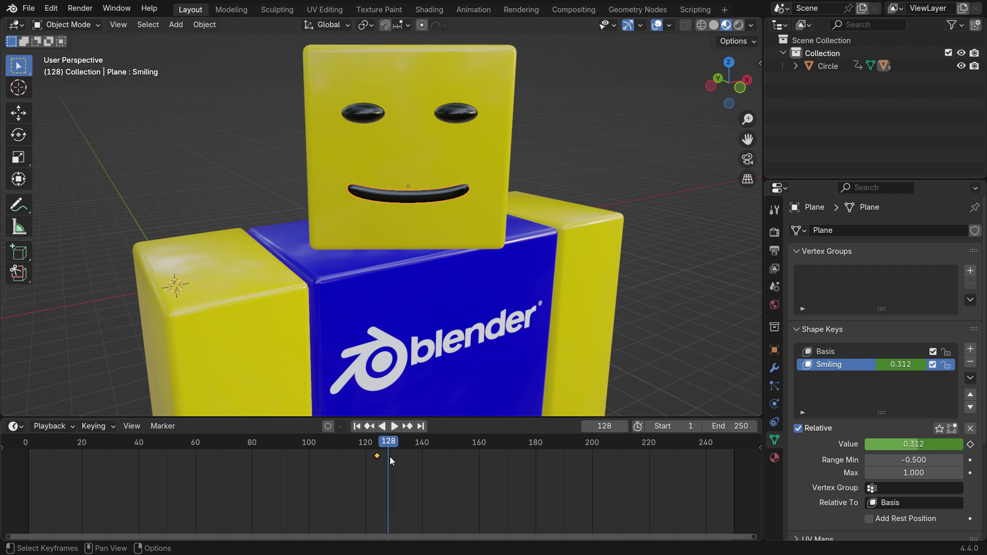
pyautogui.moveTo(880, 446); pyautogui.dragTo(916, 446)
pyautogui.click(970, 445)
# Preview the smile and move its second keyframe from frame 128 to frame 130.
pyautogui.moveTo(388, 443); pyautogui.dragTo(388, 444)
pyautogui.click(396, 427)
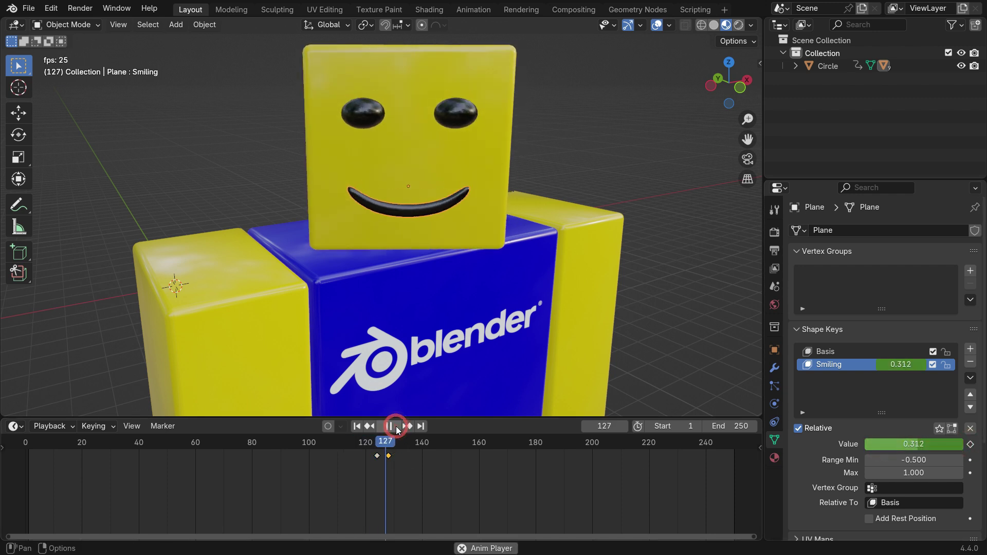
pyautogui.click(396, 427)
pyautogui.click(387, 455)
pyautogui.press('g')
pyautogui.click(411, 470)
# Play the animation from about frame 115 and again from about frame 101 to check the smile's timing.
pyautogui.moveTo(464, 443); pyautogui.dragTo(352, 442)
pyautogui.click(394, 427)
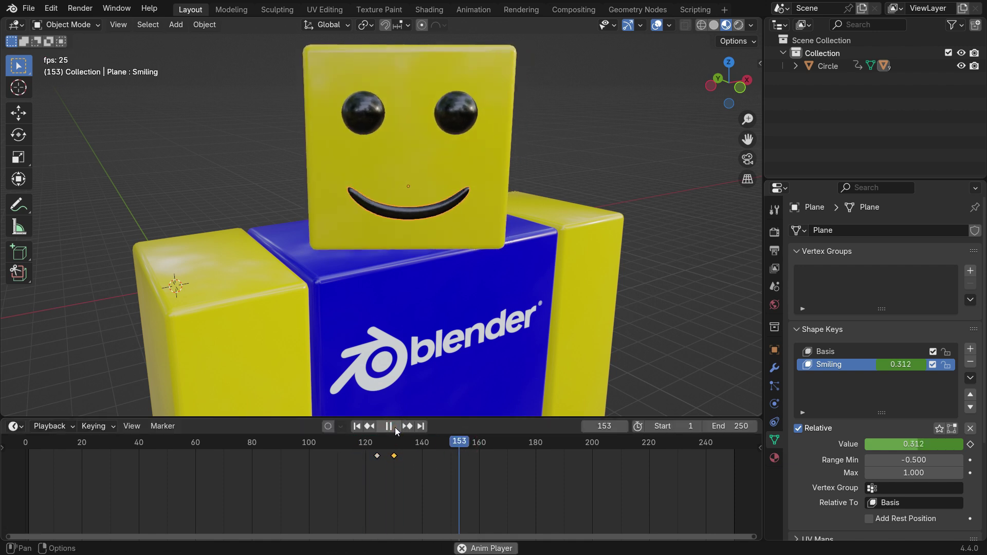
pyautogui.click(395, 427)
pyautogui.moveTo(464, 442); pyautogui.dragTo(311, 442)
pyautogui.click(396, 427)
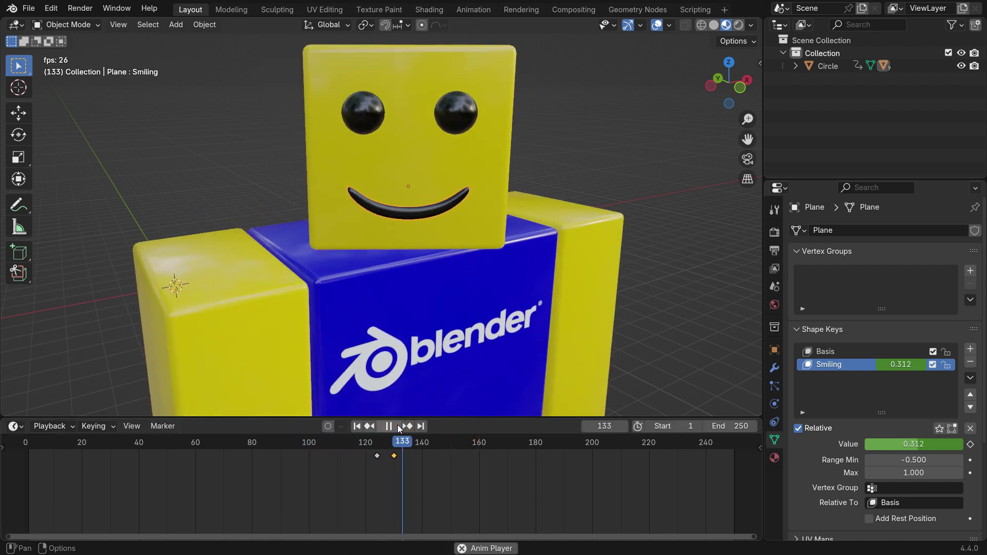
pyautogui.click(396, 426)
# Set the Smiling value to 0.660 at frame 130 and replace the keyframe.
pyautogui.moveTo(450, 442); pyautogui.dragTo(395, 443)
pyautogui.moveTo(952, 444); pyautogui.dragTo(939, 444)
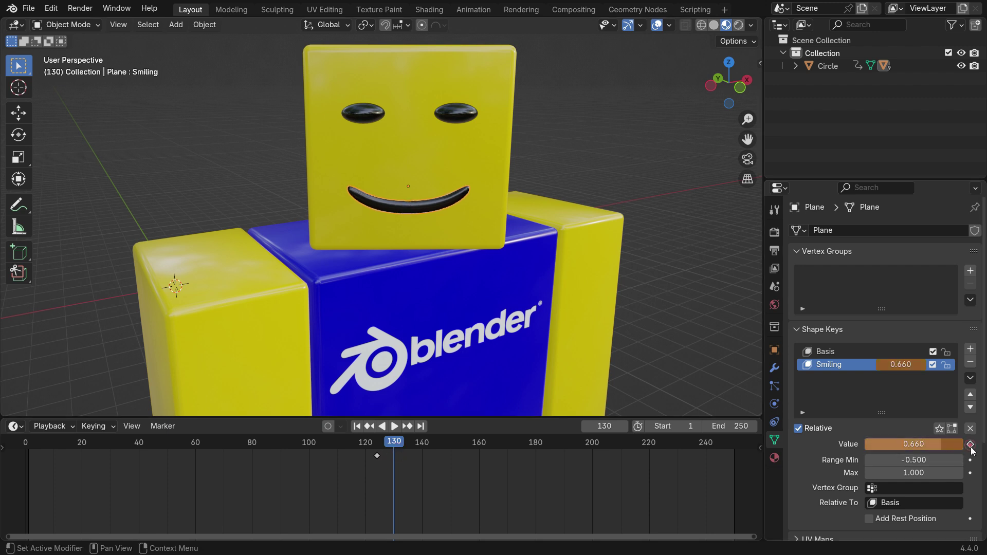
pyautogui.click(970, 445)
# Play the animation from about frame 113 to frame 168 to check the reduced smile.
pyautogui.moveTo(396, 442); pyautogui.dragTo(346, 452)
pyautogui.click(393, 428)
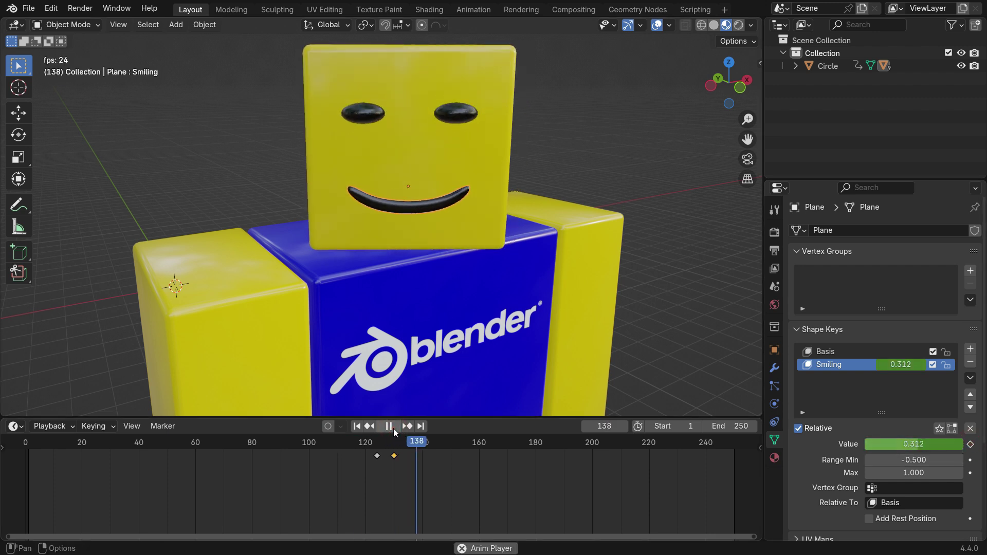
pyautogui.click(391, 427)
# Play the whole animation from the first frame twice to review the walk, head turn, blinking and smile together.
pyautogui.scroll(-3, 414, 243)
pyautogui.moveTo(416, 304); pyautogui.dragTo(433, 299, button='middle')
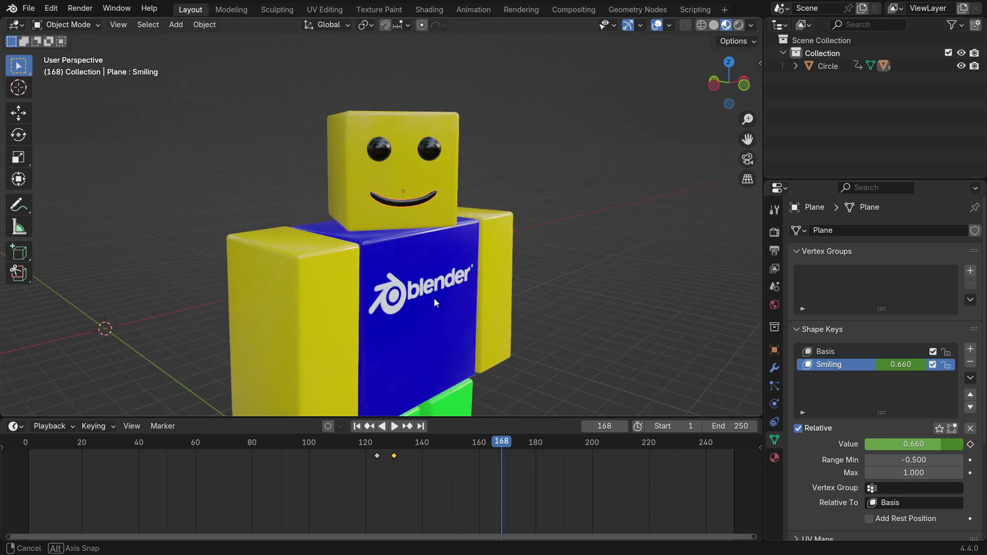
pyautogui.click(357, 427)
pyautogui.click(394, 428)
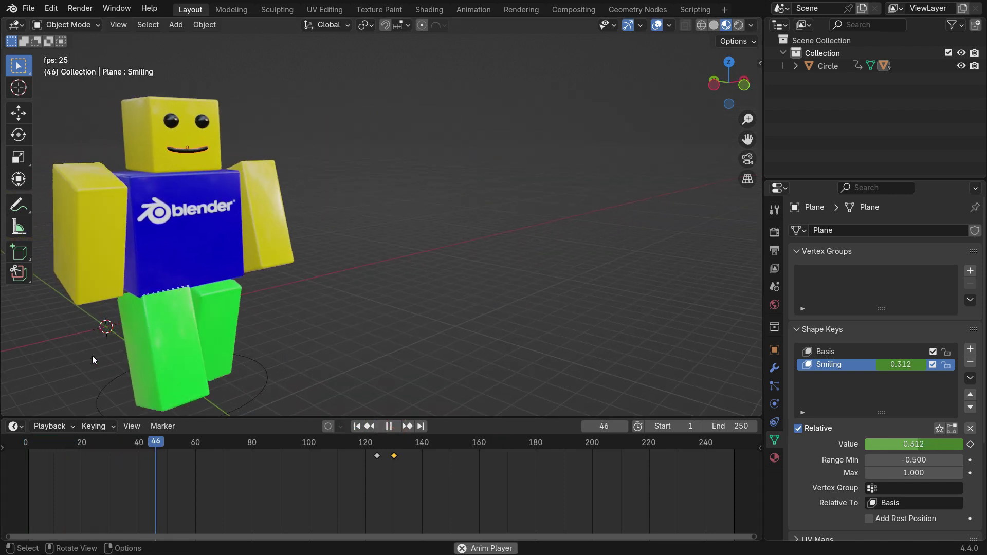
pyautogui.click(541, 341)
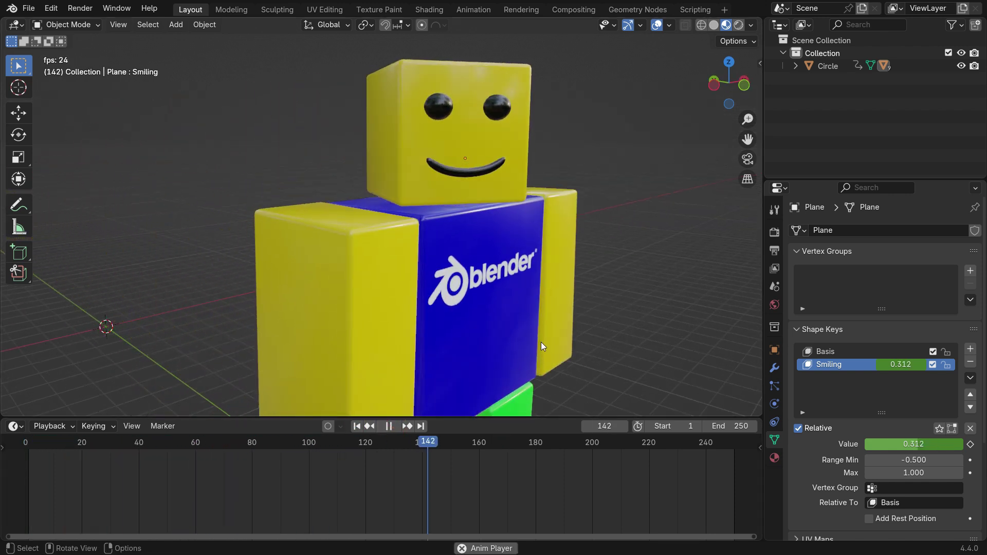
pyautogui.click(389, 426)
pyautogui.click(357, 426)
pyautogui.click(389, 426)
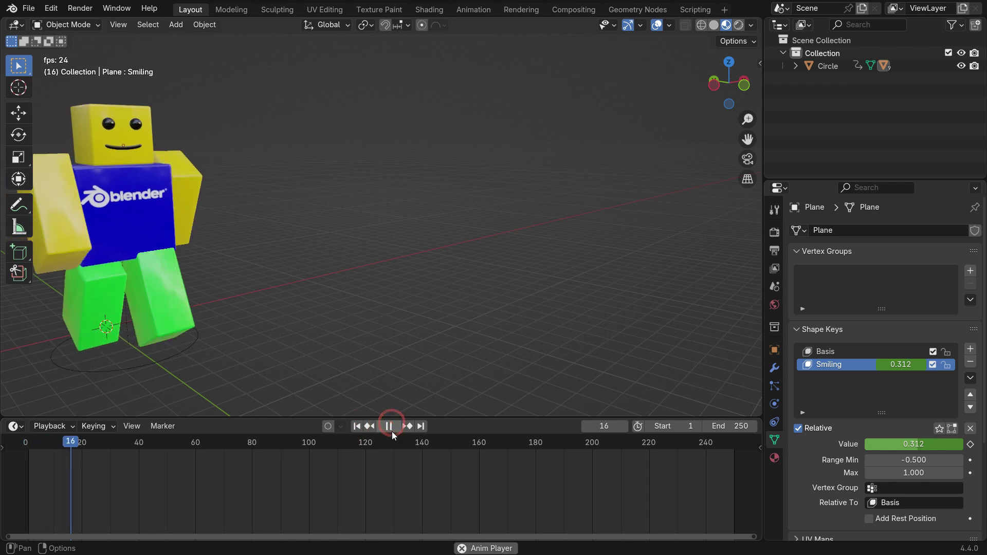